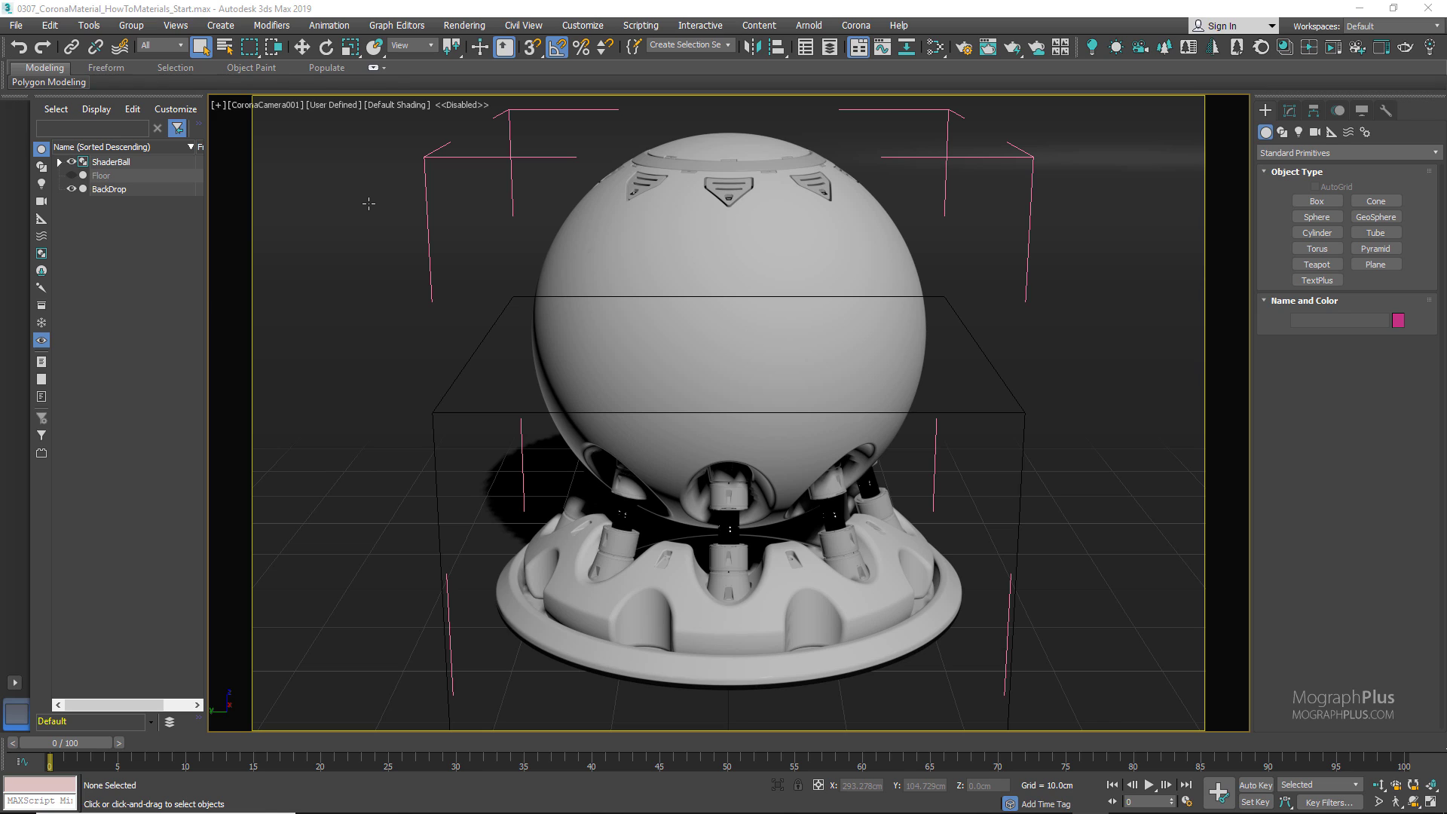
Browse the Corona Material Library's categories from Carpaints through Wood and close the library.
left_click(864, 28)
left_click(868, 53)
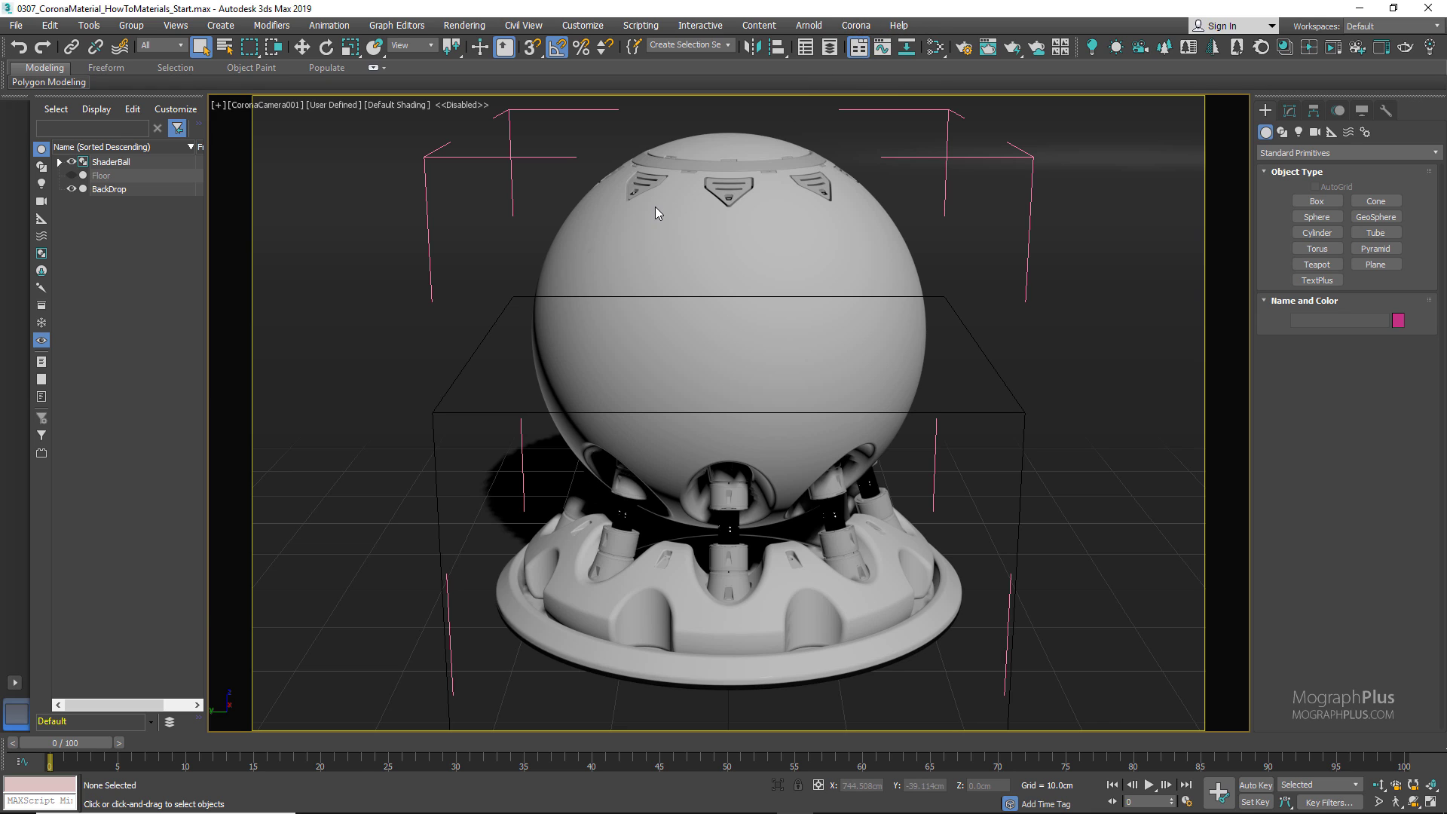
left_click(125, 163)
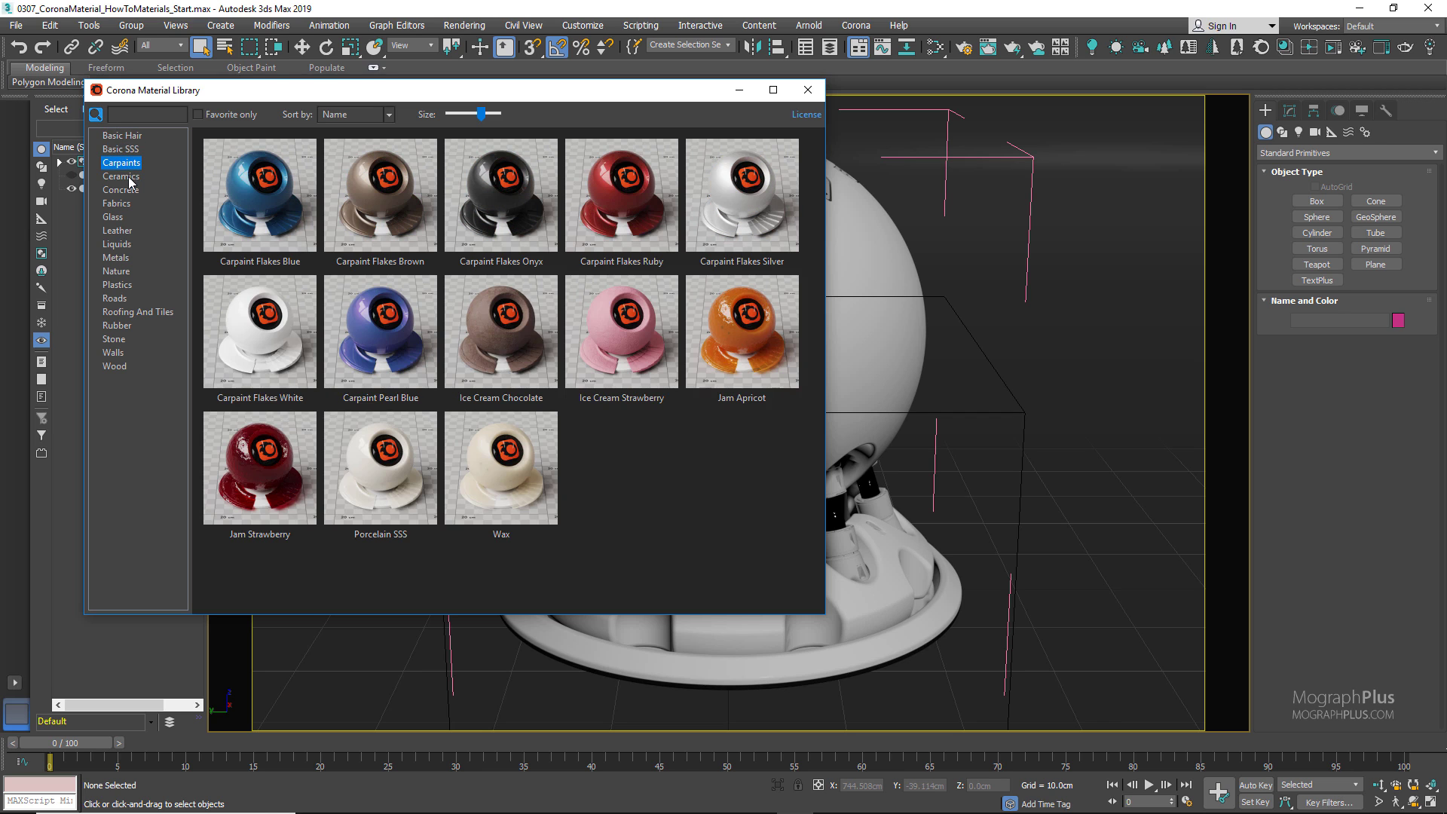
left_click(129, 176)
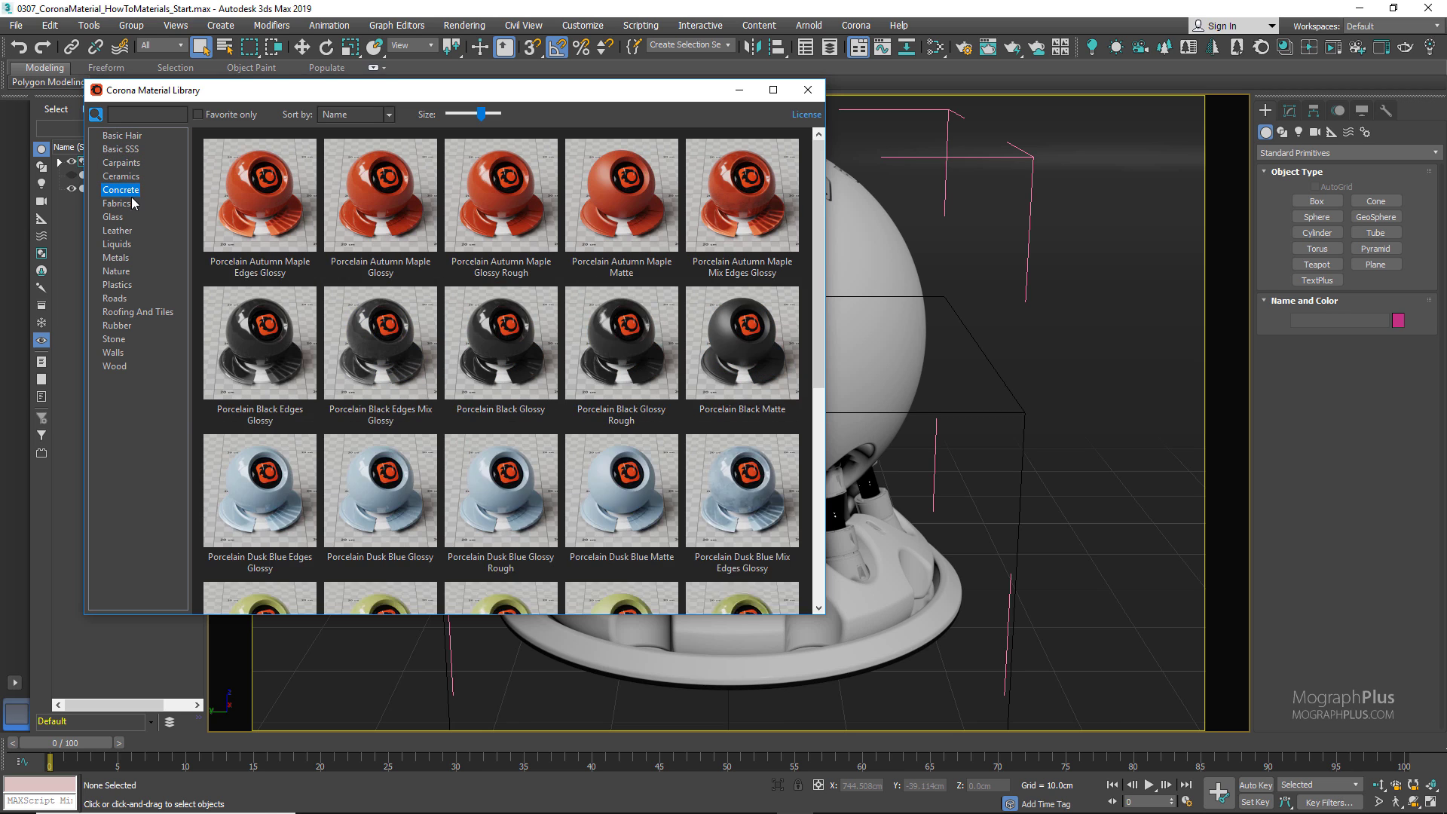
left_click(132, 192)
left_click(129, 207)
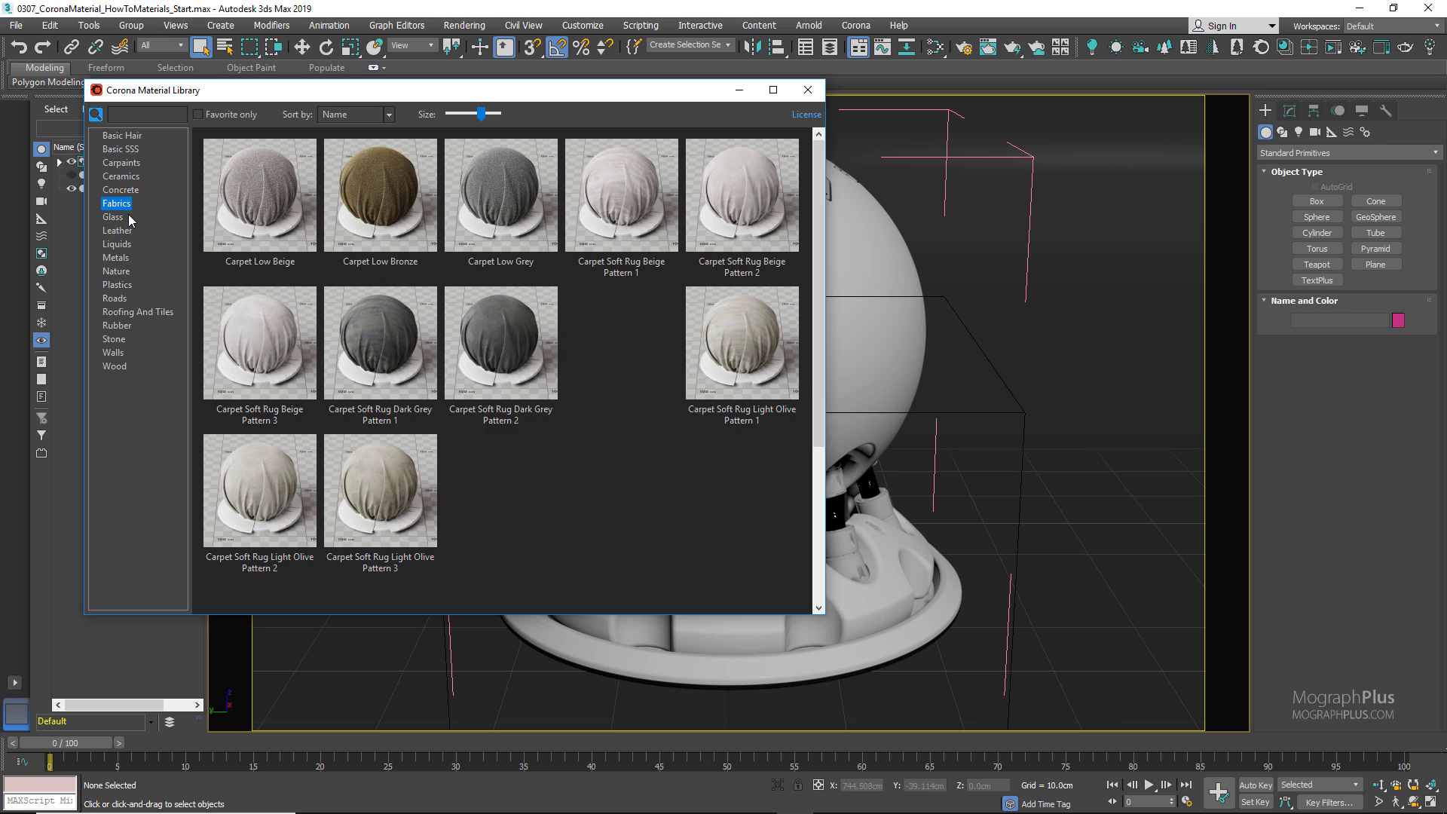
left_click(116, 218)
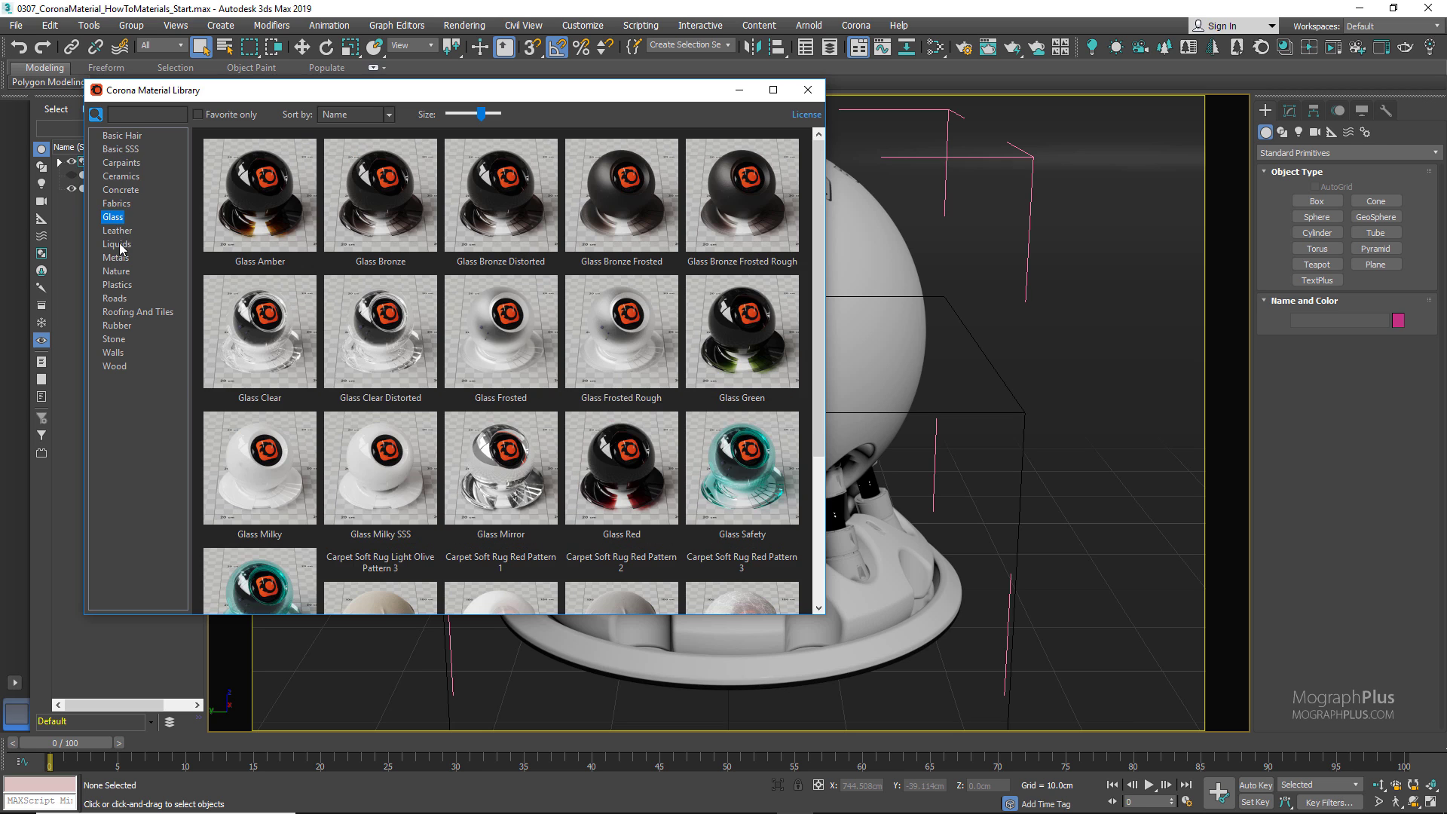
left_click(118, 248)
key("Up")
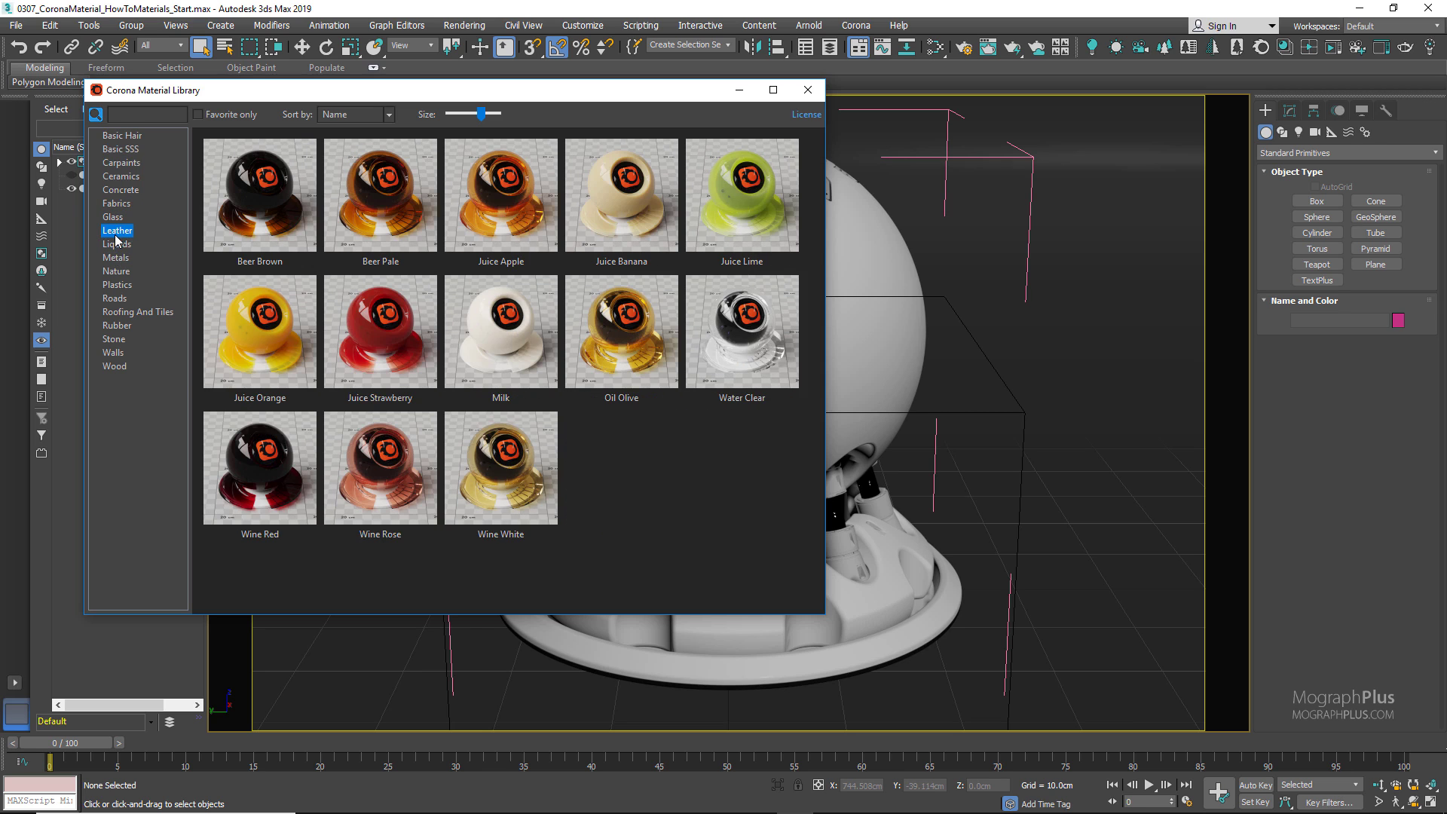
left_click(115, 258)
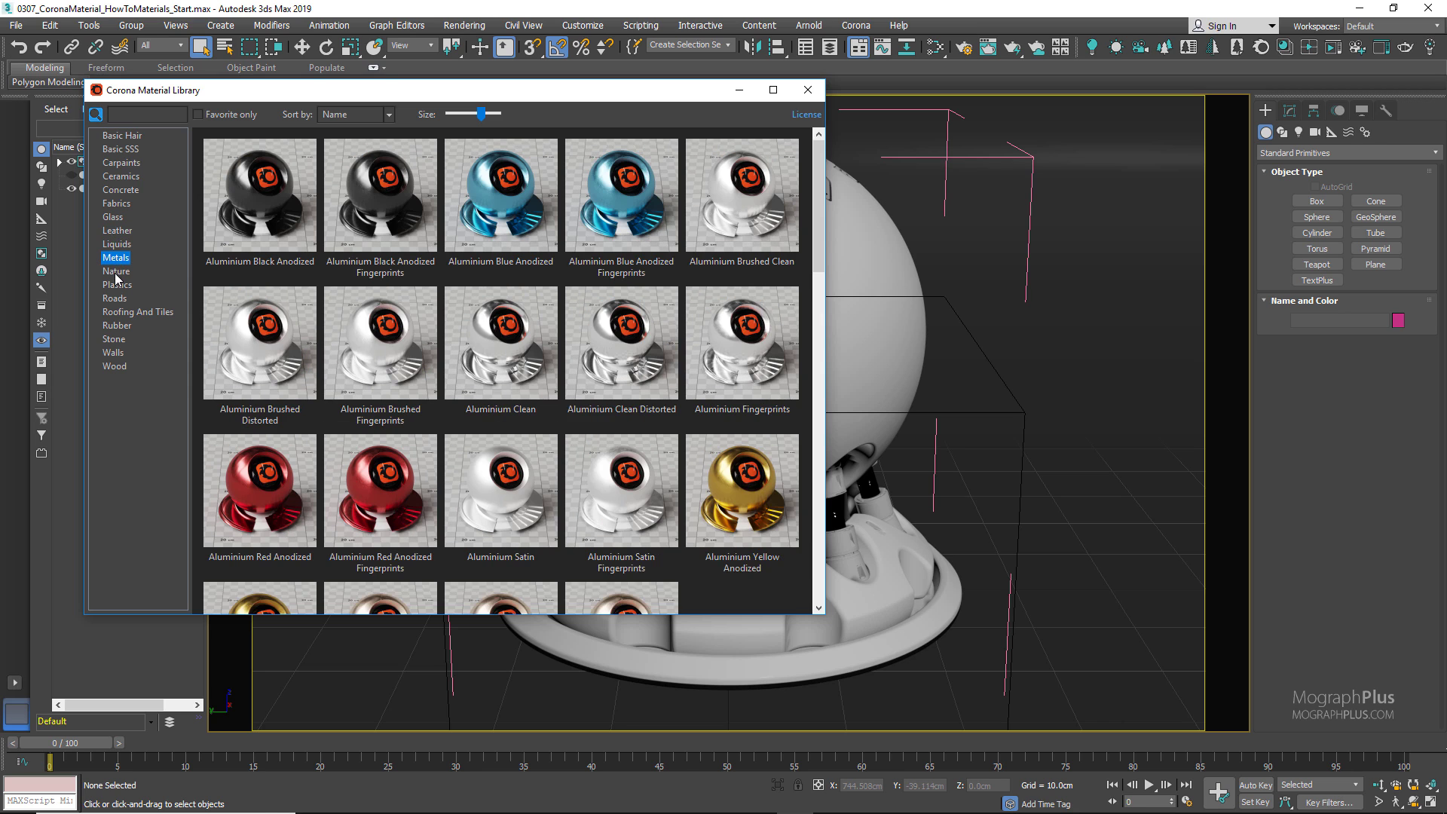
left_click(116, 272)
left_click(117, 286)
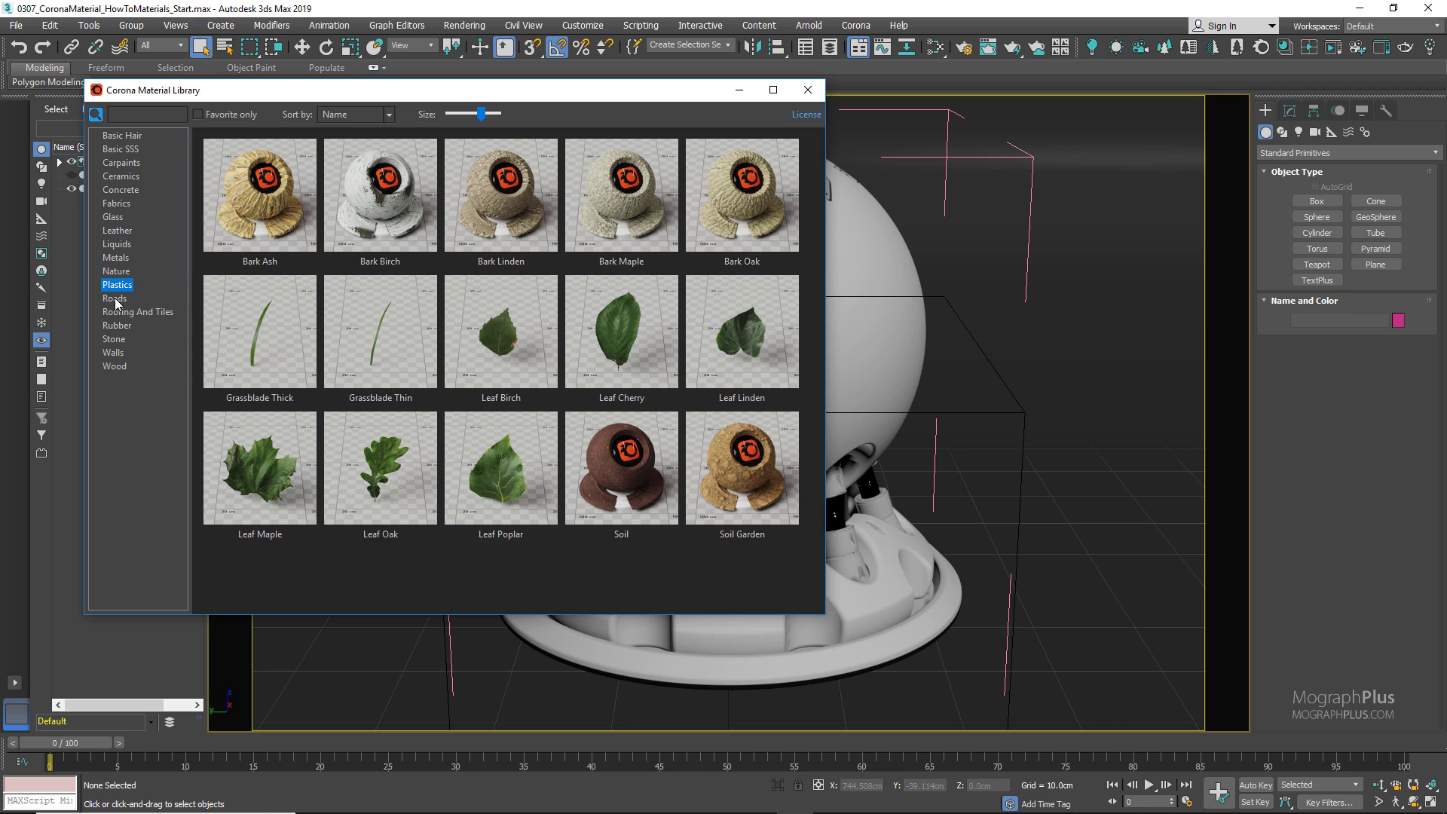
left_click(116, 299)
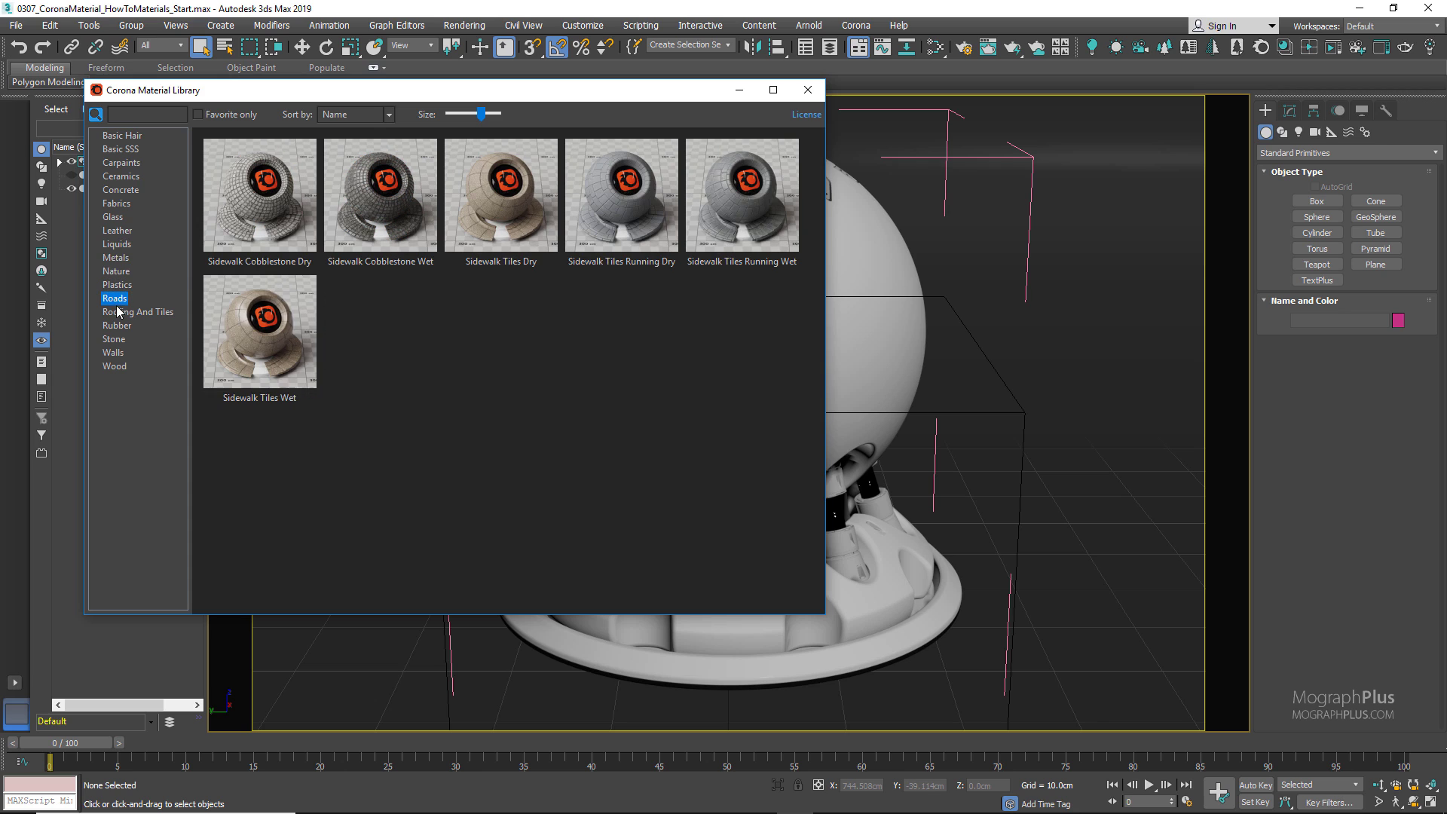
left_click(119, 313)
left_click(118, 324)
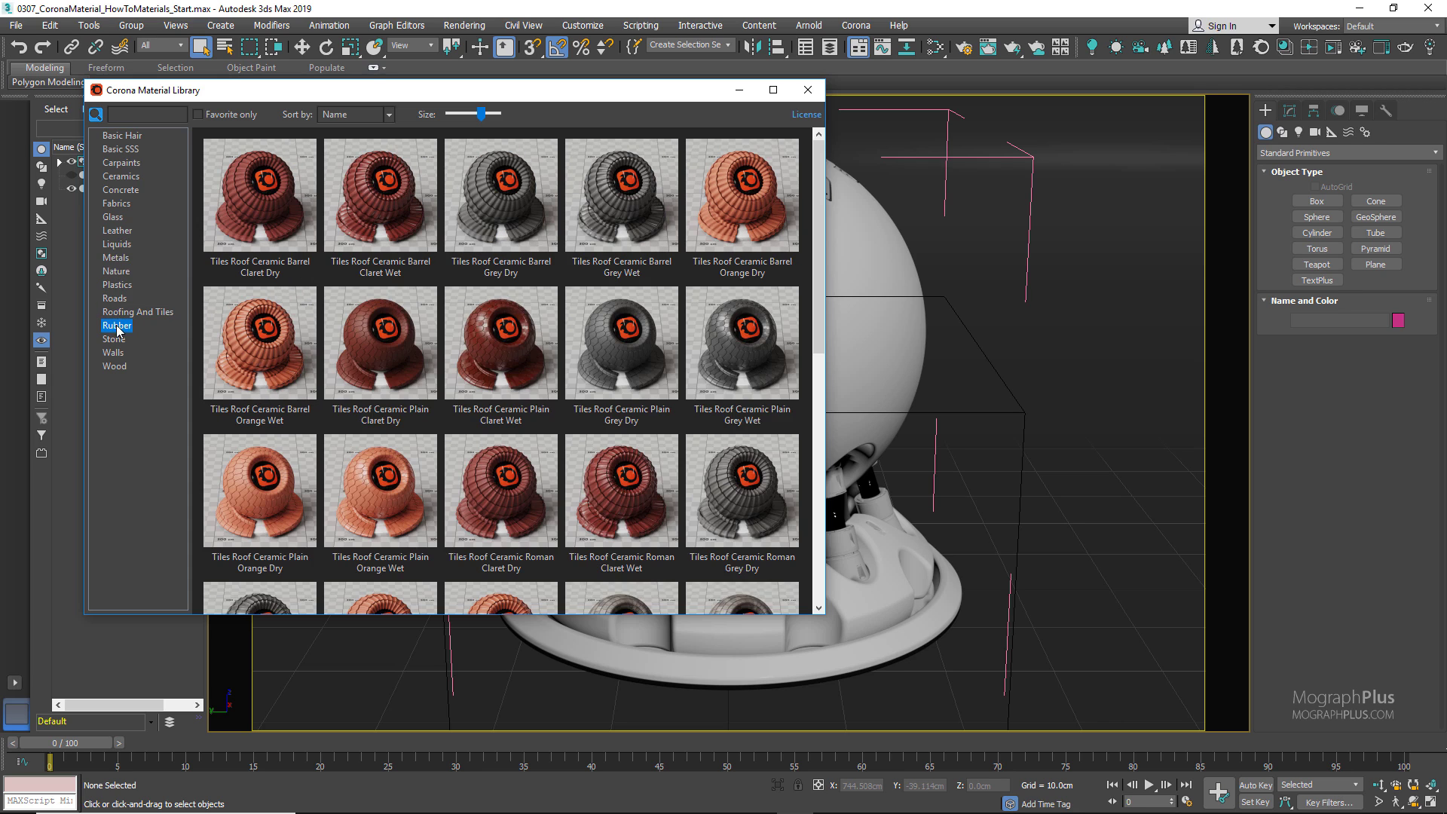
left_click(116, 339)
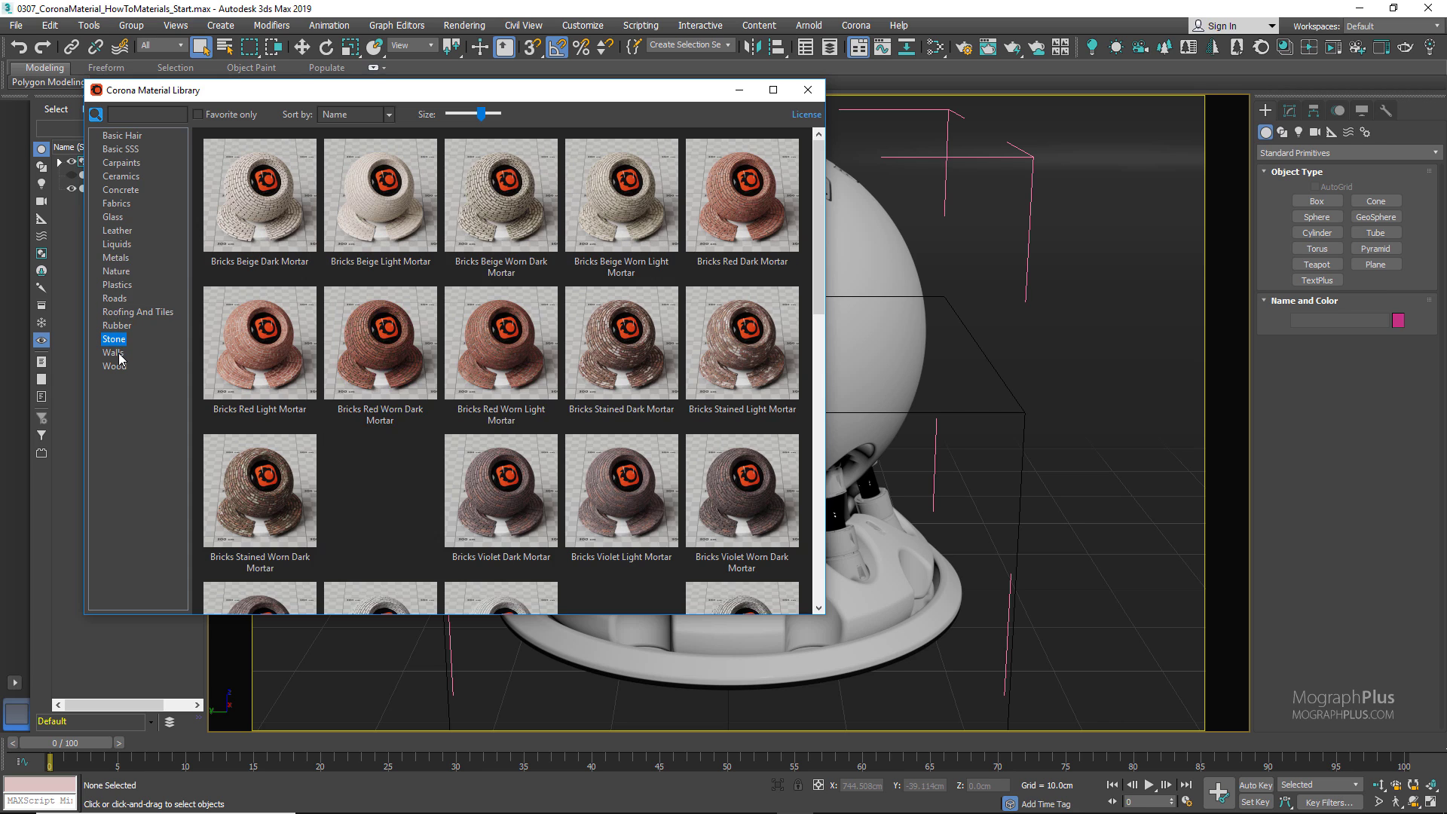
left_click(115, 353)
left_click(117, 367)
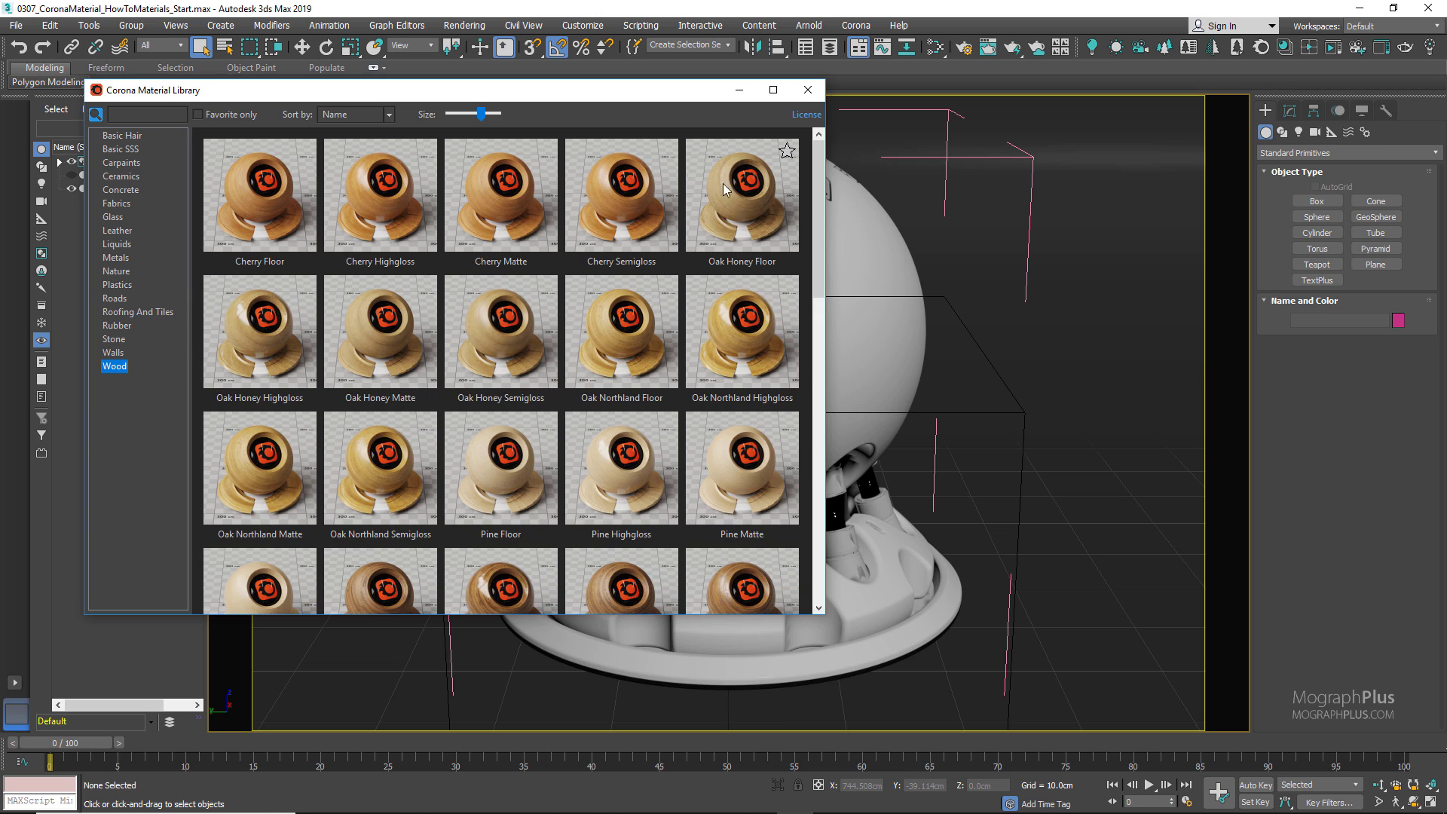
left_click(808, 91)
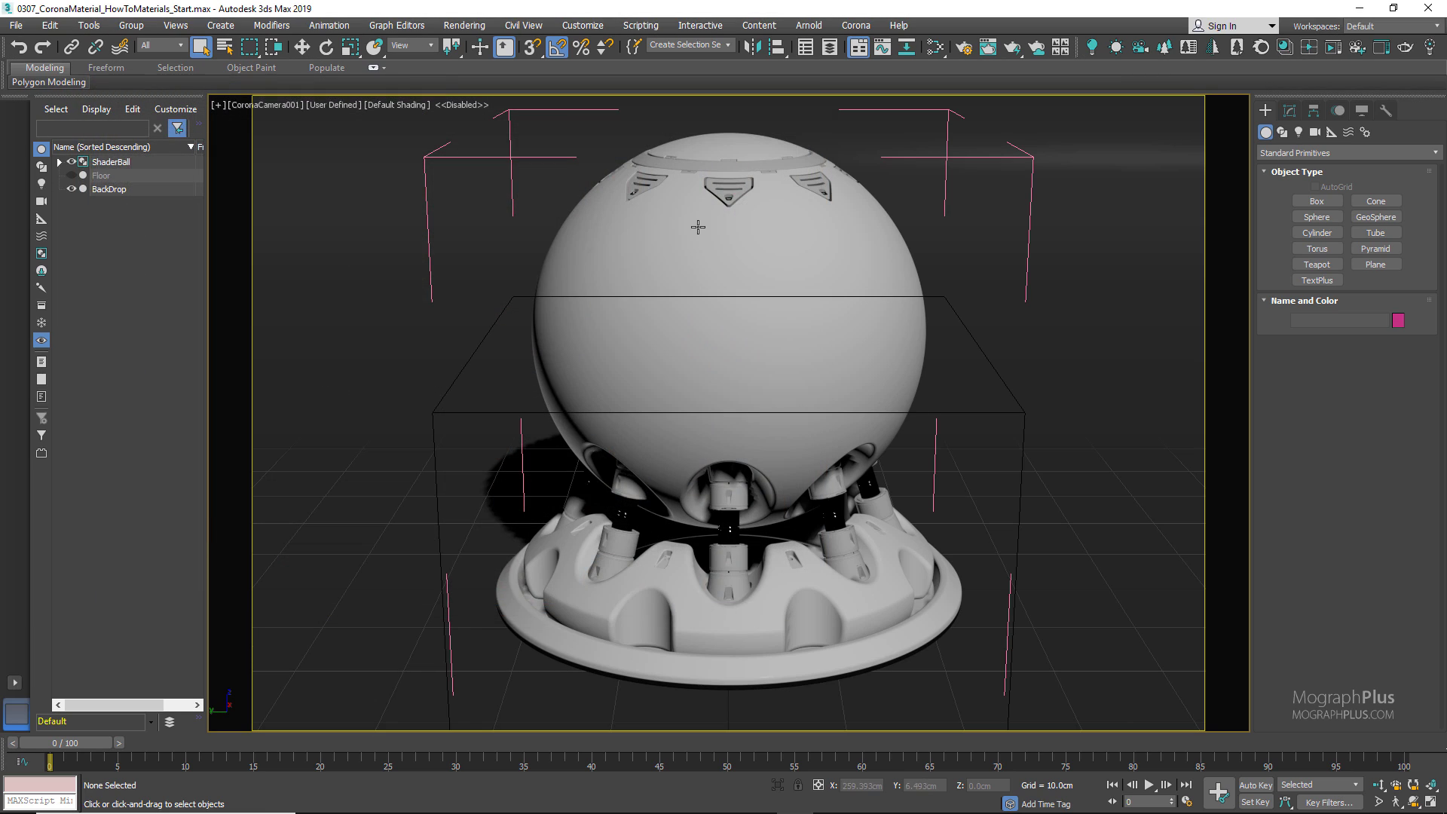
Create a CoronaMtl material node in the Slate Material Editor and enlarge its preview.
key("m")
right_click(410, 278)
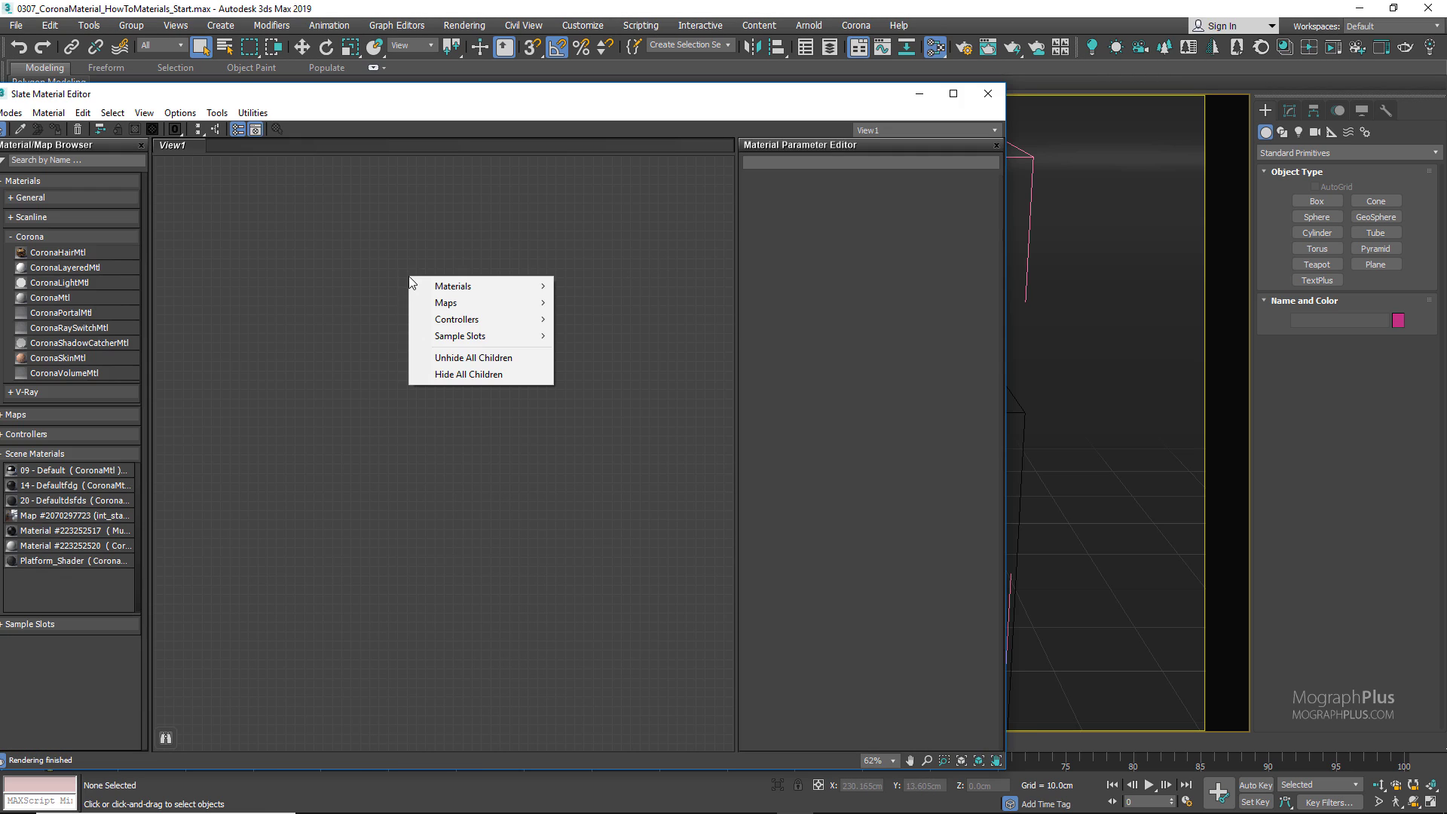
mouse_move(460, 287)
mouse_move(595, 319)
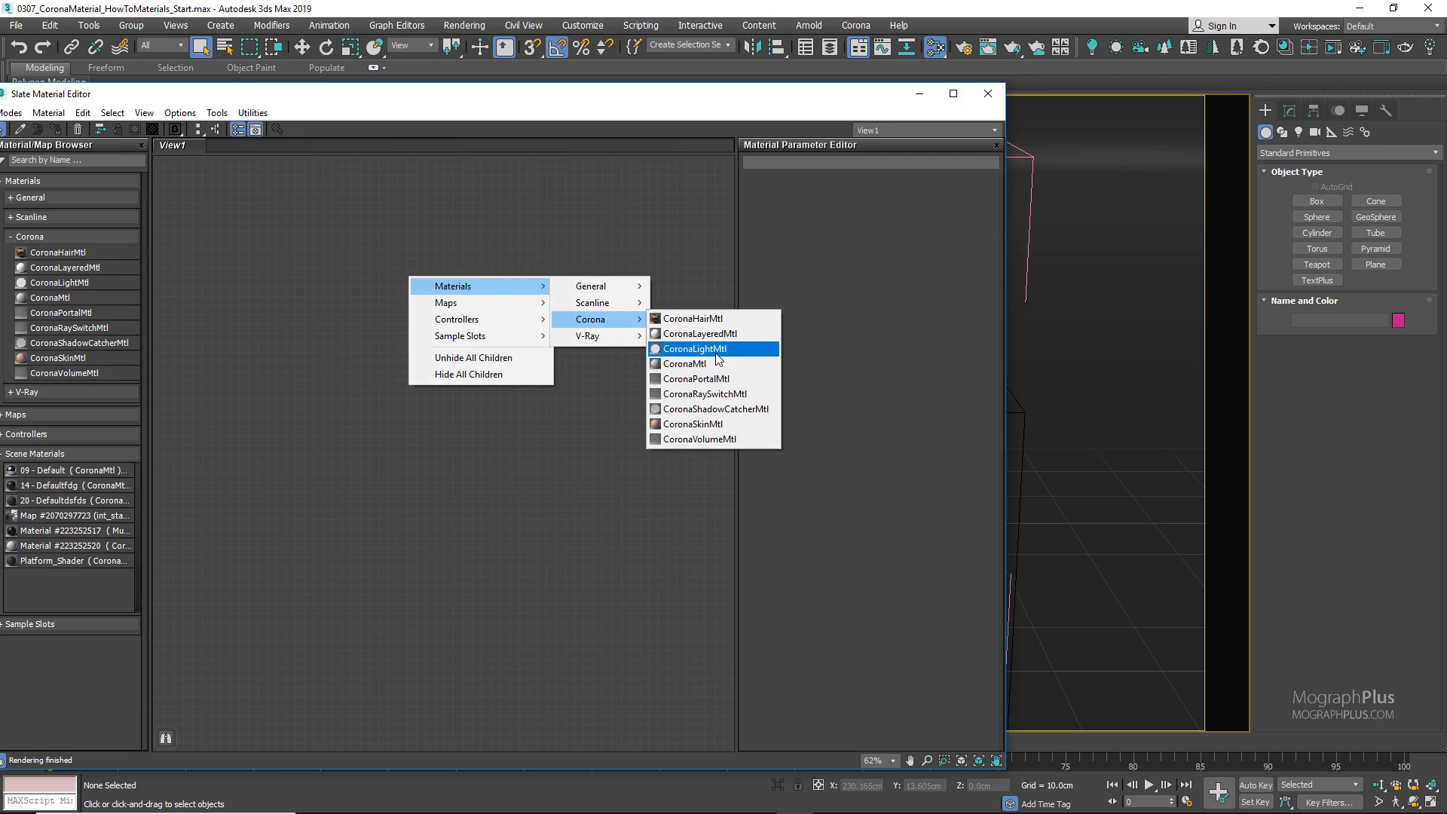
left_click(683, 363)
double_click(388, 277)
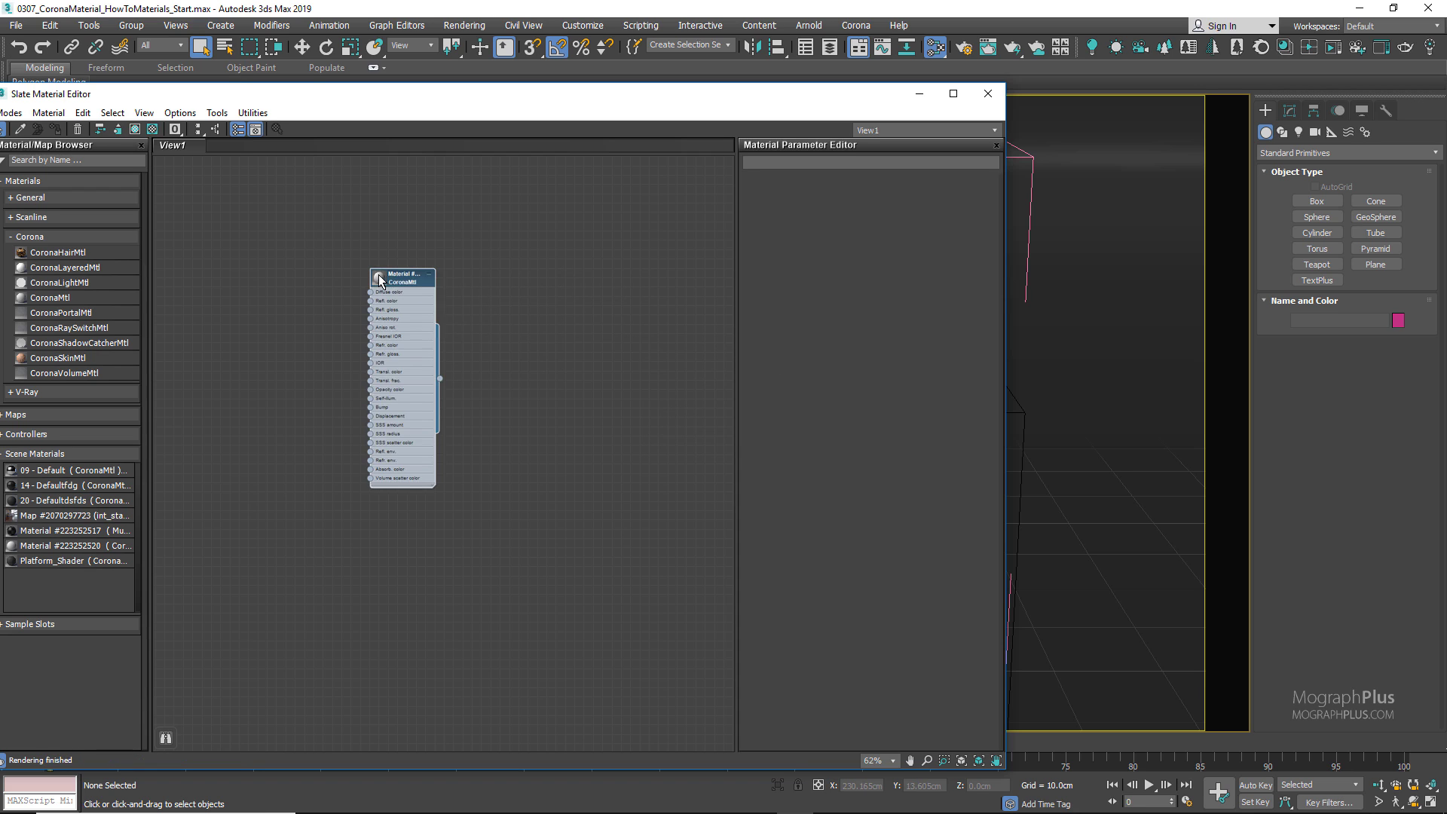
Select the ShaderBall group in the viewport and assign the new CoronaMtl material to it.
left_click_drag(499, 115, 393, 117)
left_click(663, 275)
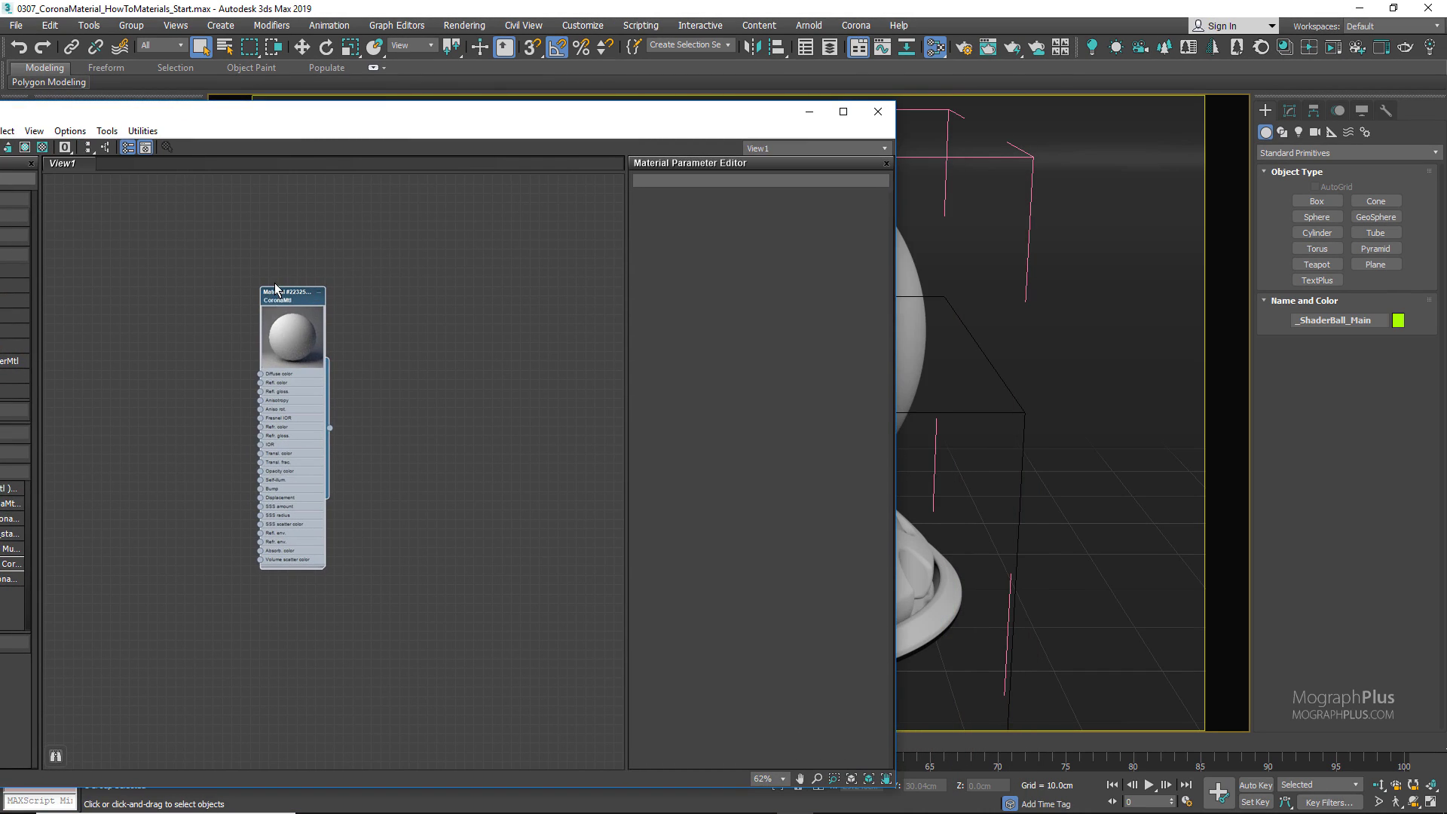
right_click(275, 284)
right_click(235, 264)
left_click(194, 256)
right_click(274, 300)
left_click(302, 324)
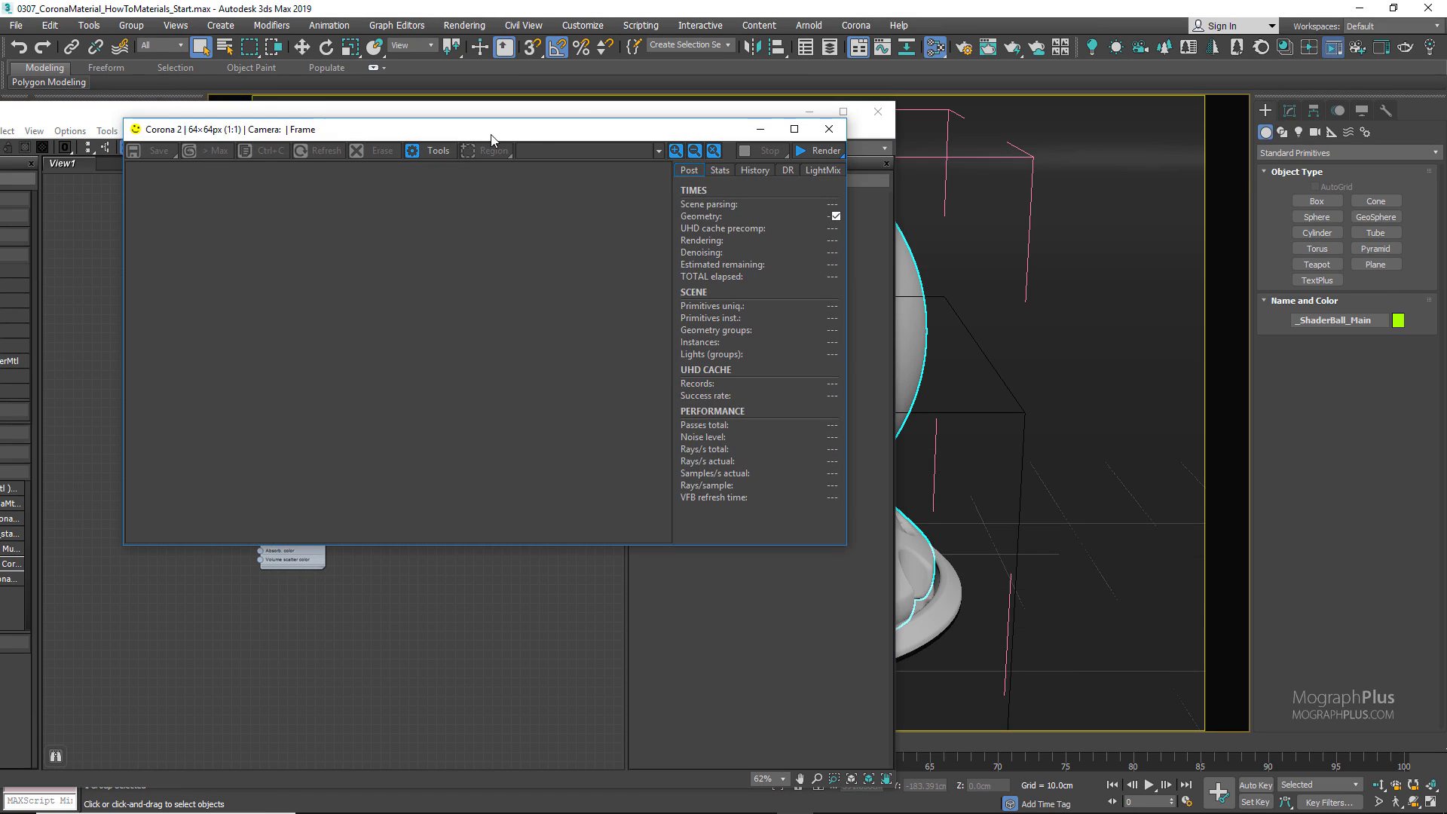
Start a Corona render of the CoronaCamera001 view and arrange the material editor beside the frame buffer.
key("shift+q")
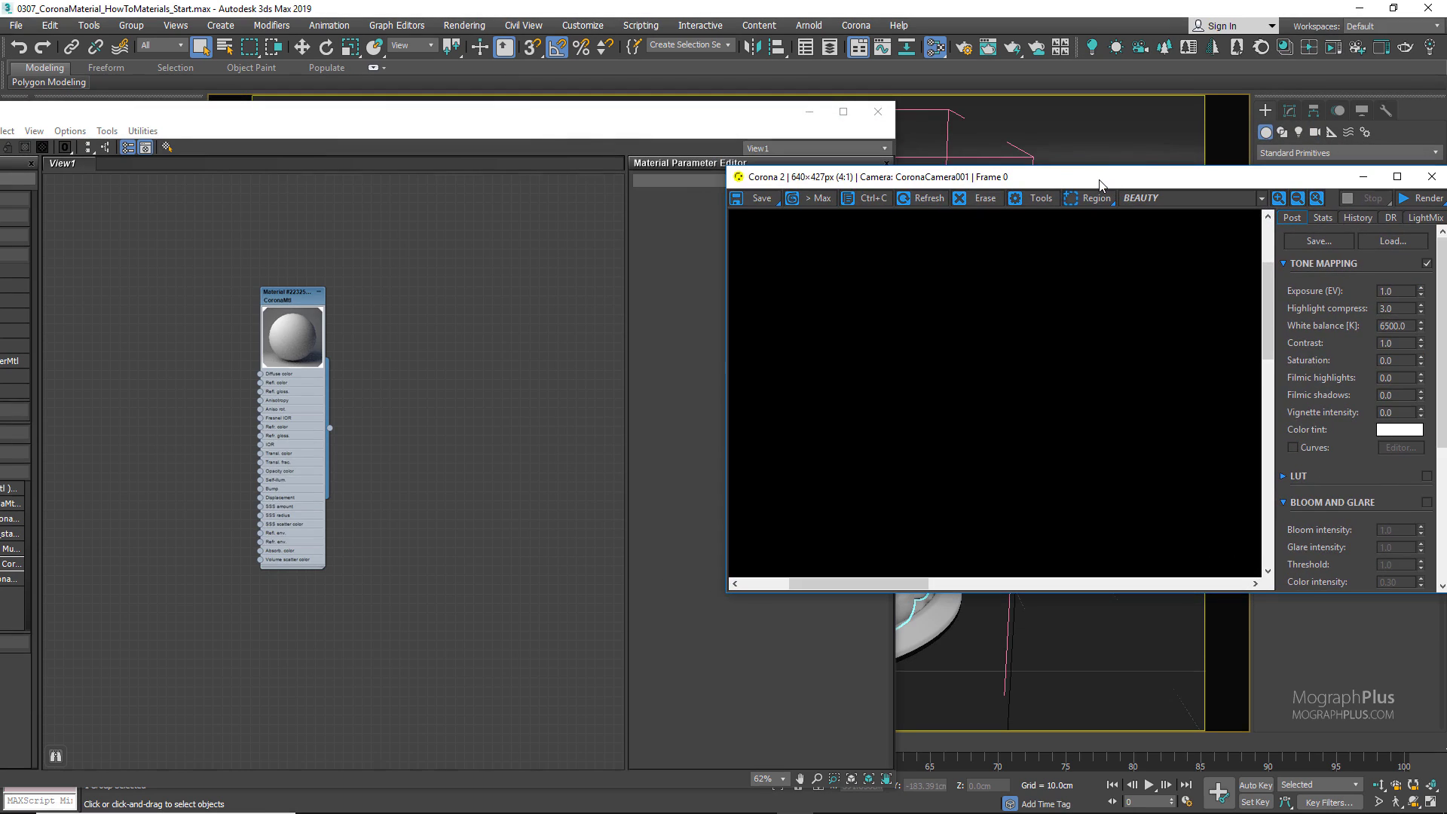
left_click_drag(520, 102, 395, 77)
middle_click_drag(312, 233, 434, 272)
scroll(269, 277, "up", 1)
left_click_drag(643, 92, 595, 93)
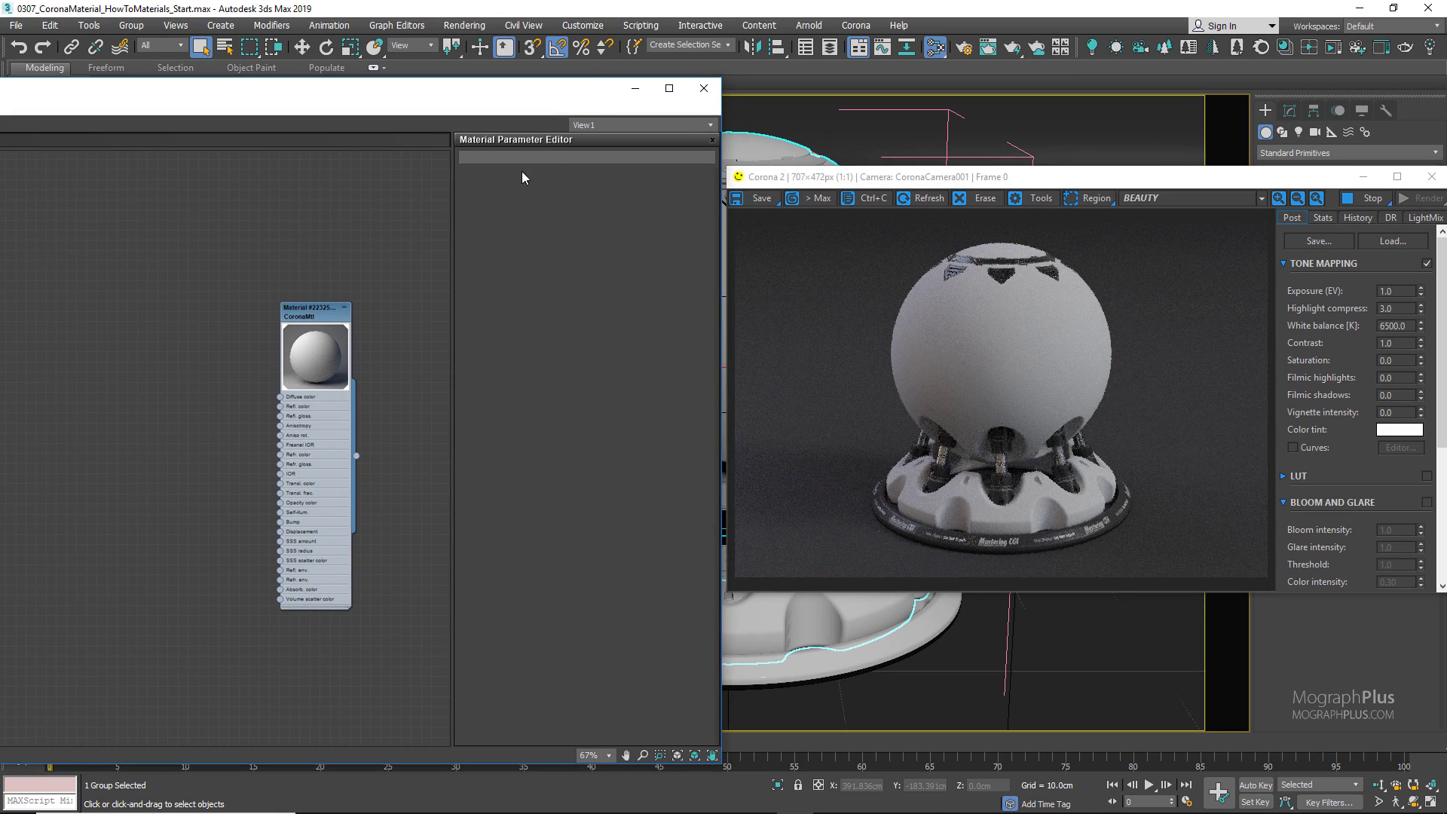
scroll(193, 251, "up", 2)
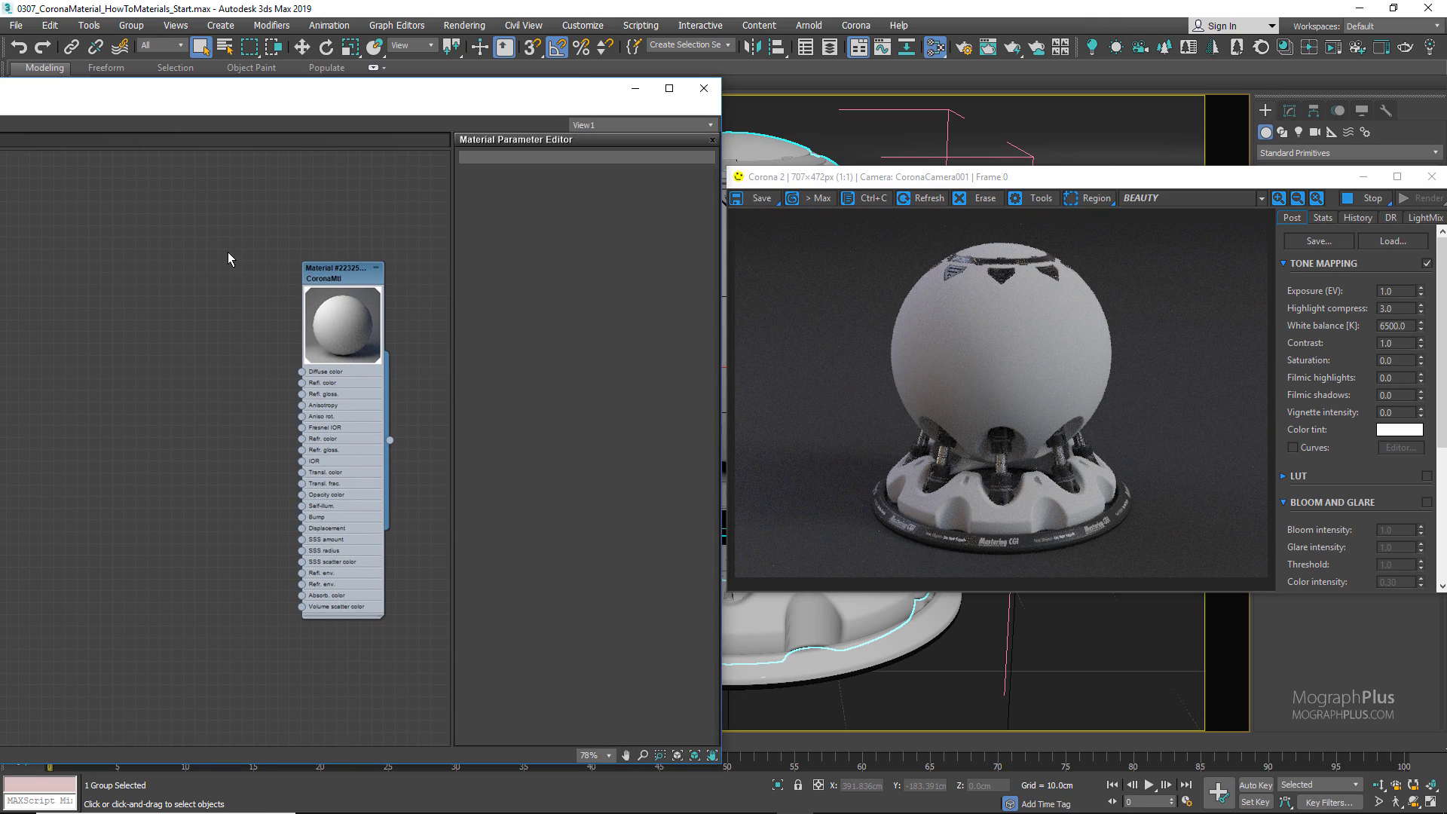
middle_click_drag(214, 285, 234, 305)
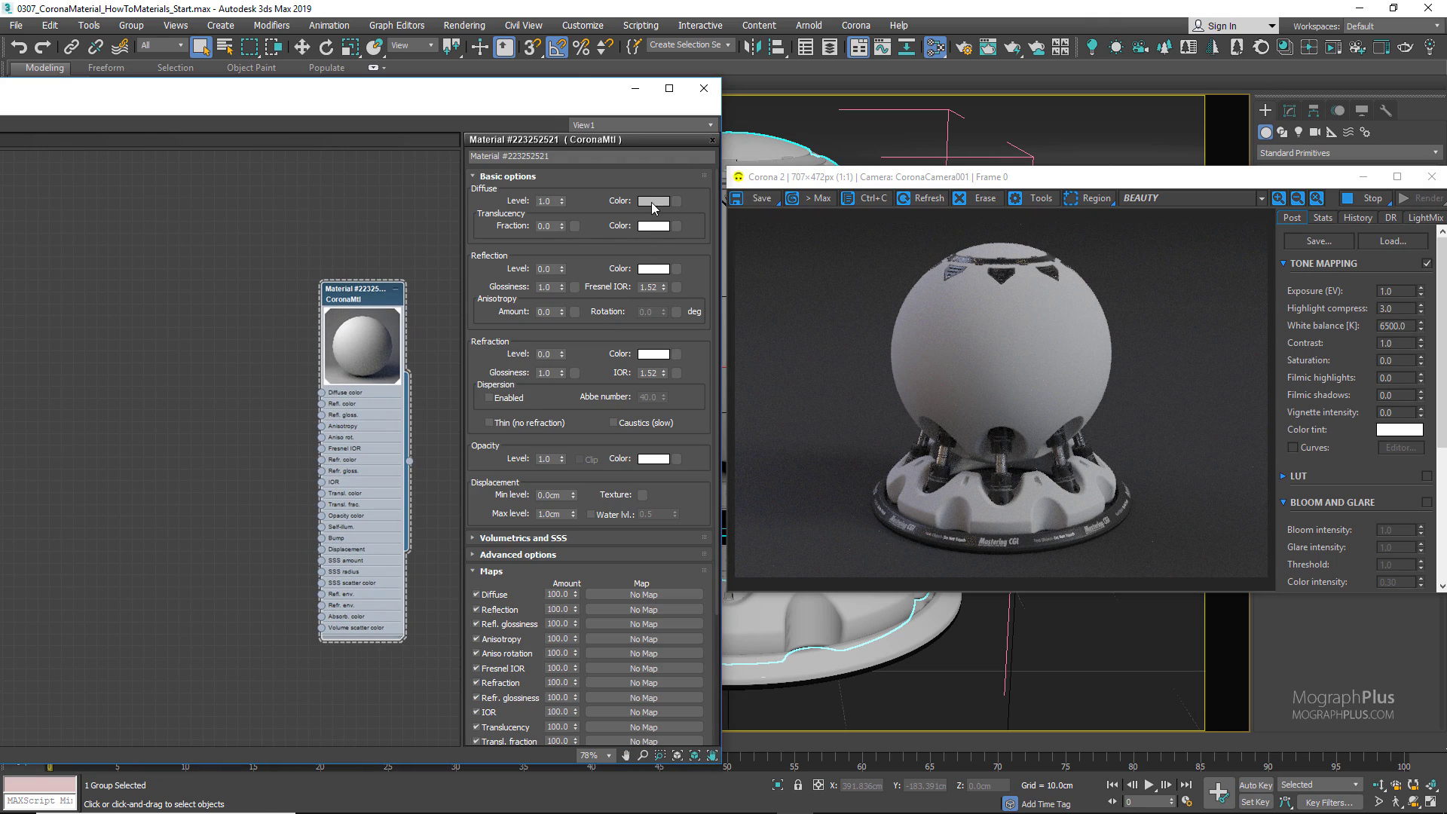
Set the material's diffuse color to red 210, green 121, blue 9.
left_click(653, 201)
type("210")
key("Tab")
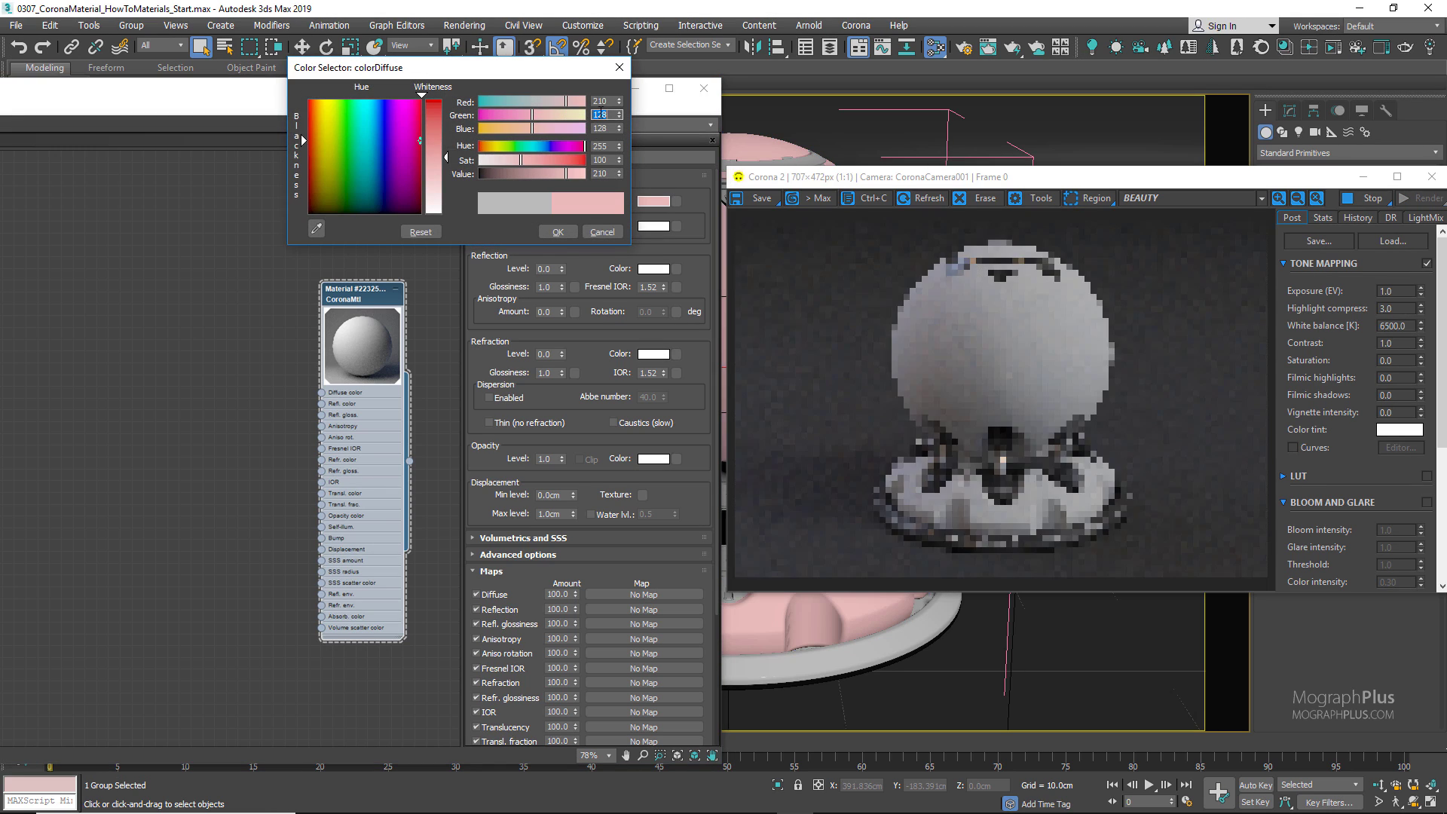
type("121")
key("Tab")
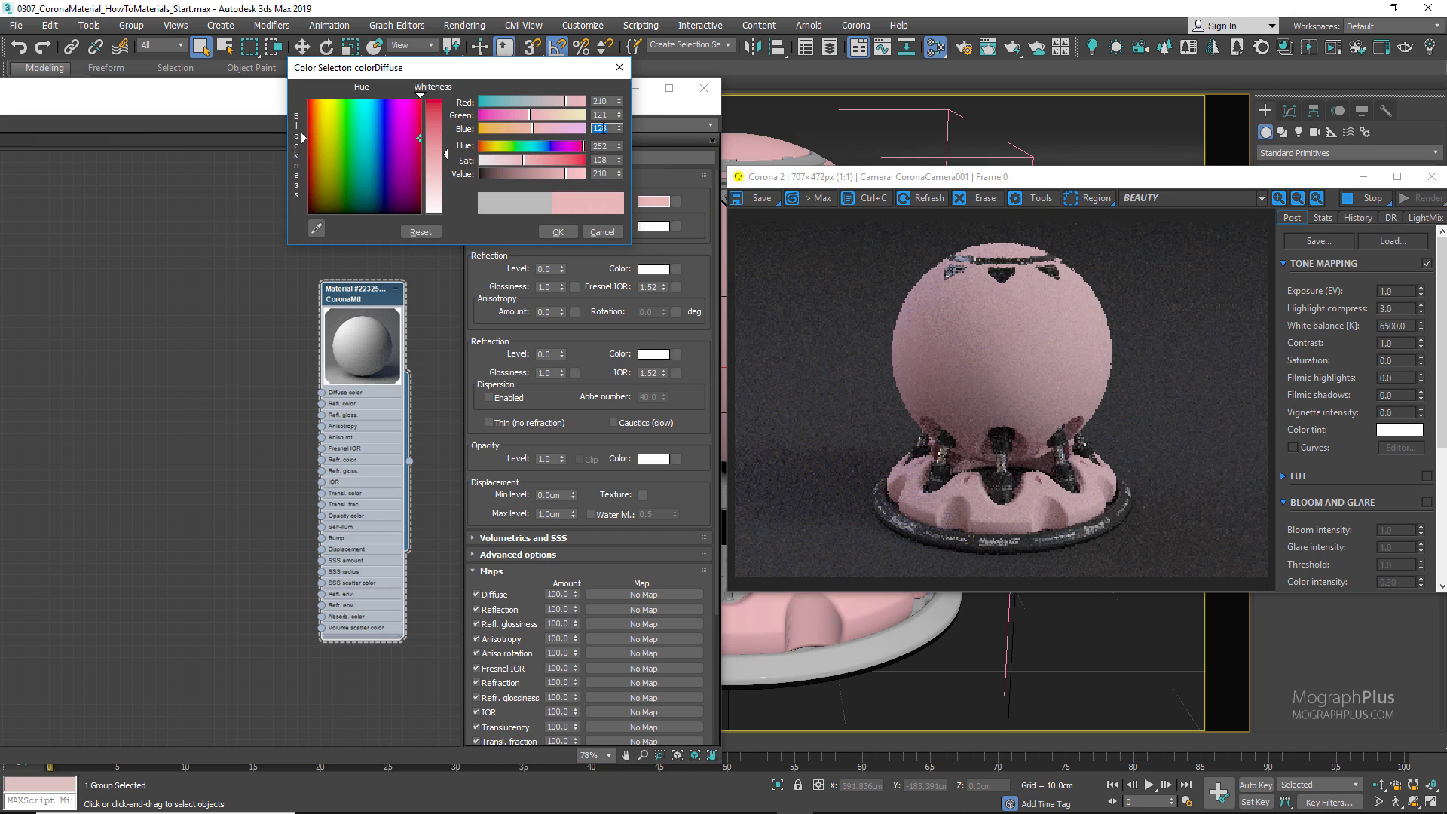
type("9")
key("Tab")
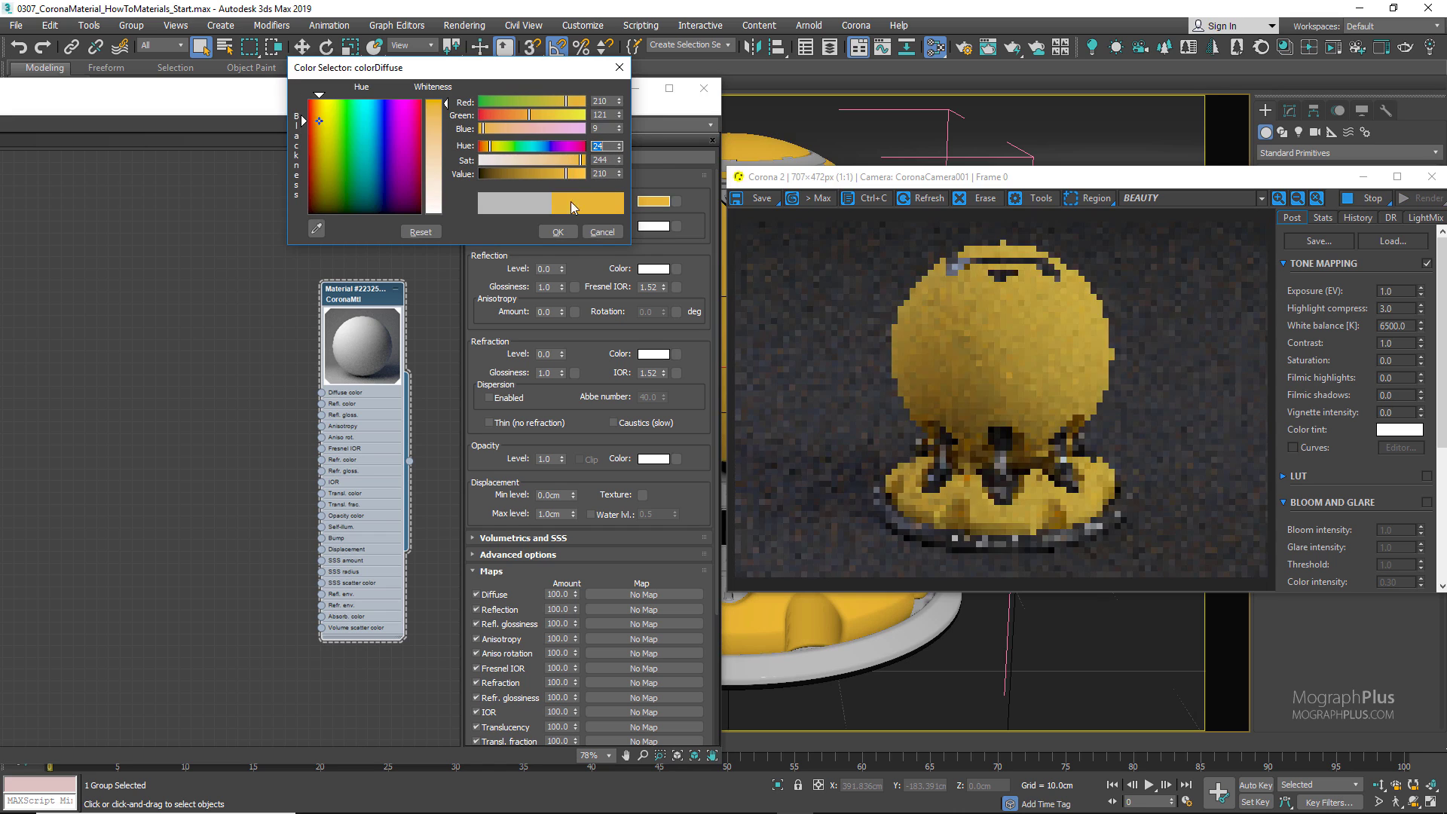
left_click(558, 231)
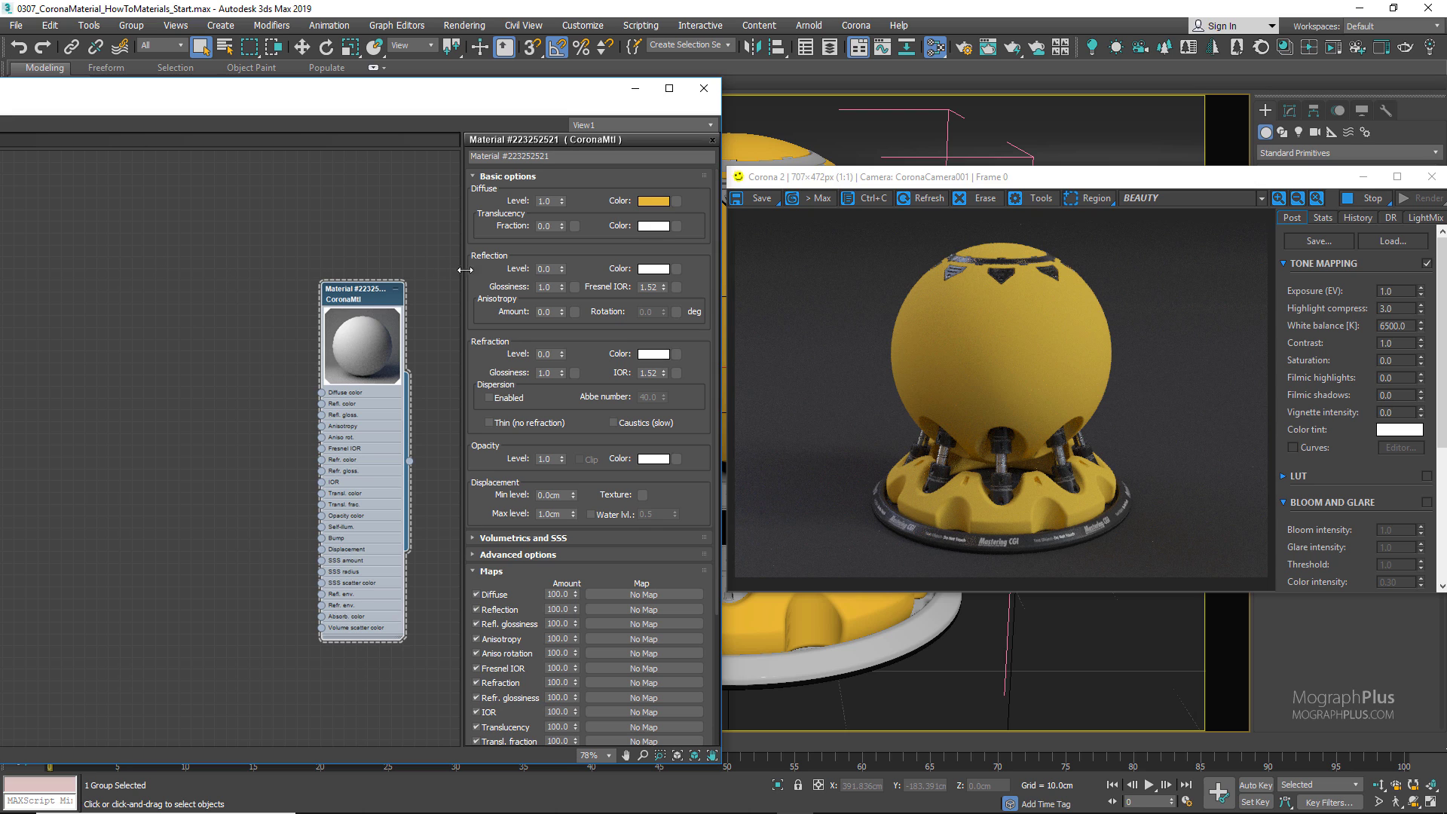
Set the material's reflection level to 1.0 and its Fresnel IOR to 1.6.
double_click(544, 269)
type("1")
key("Return")
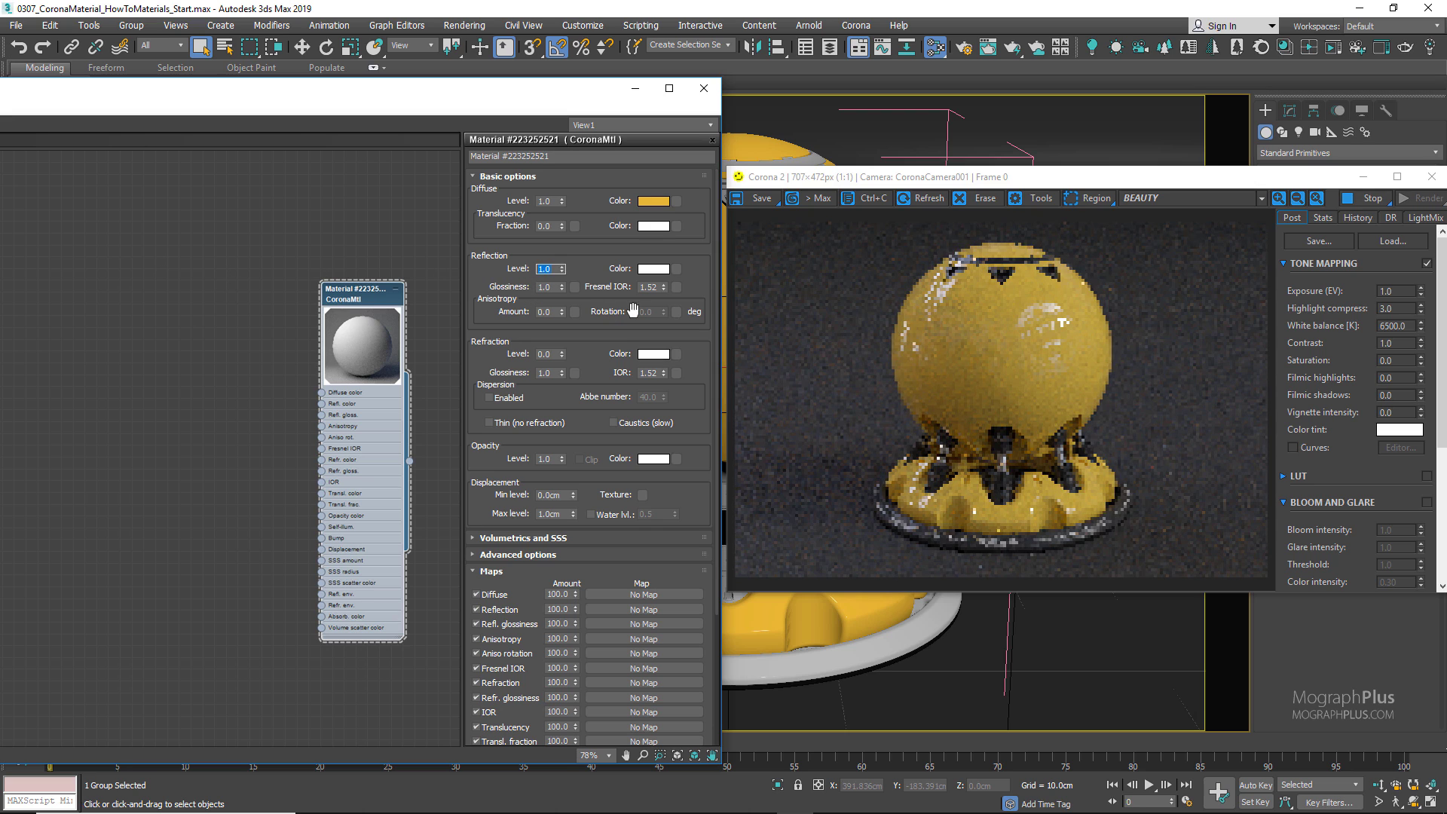
double_click(652, 287)
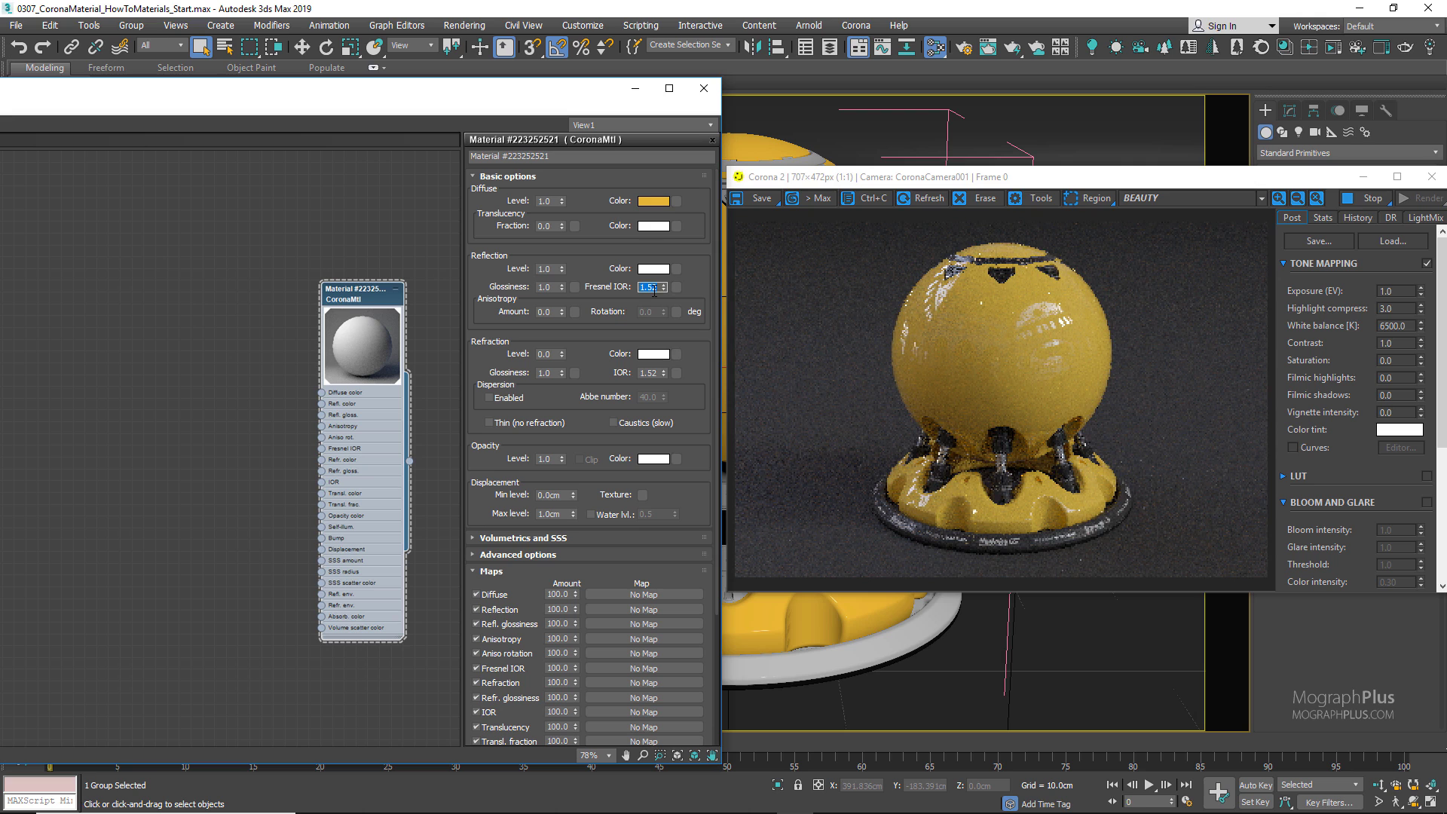
type("1")
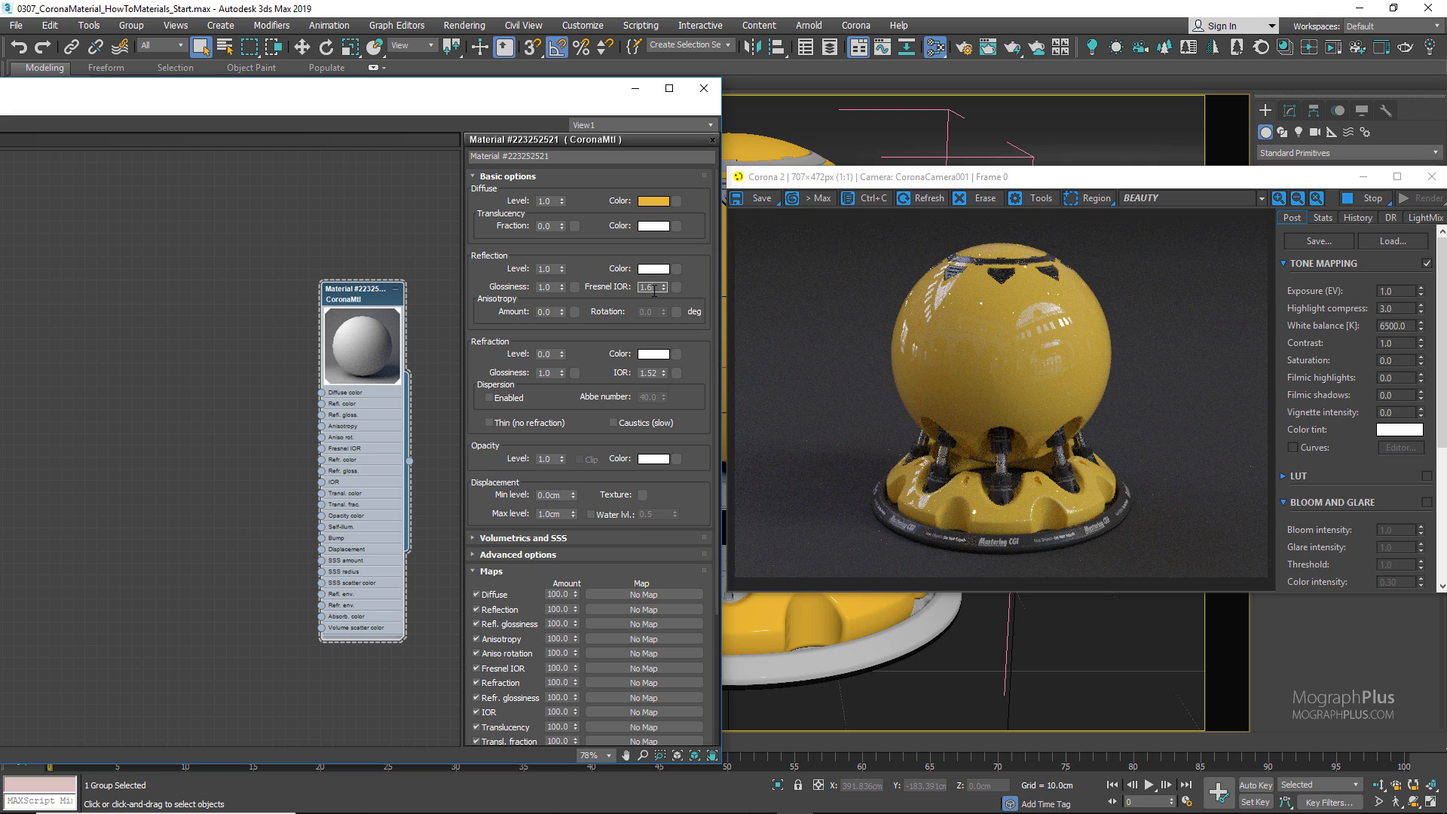
key("Return")
Set the material's reflection glossiness to 0.8.
left_click(493, 286)
type("0.8")
key("Return")
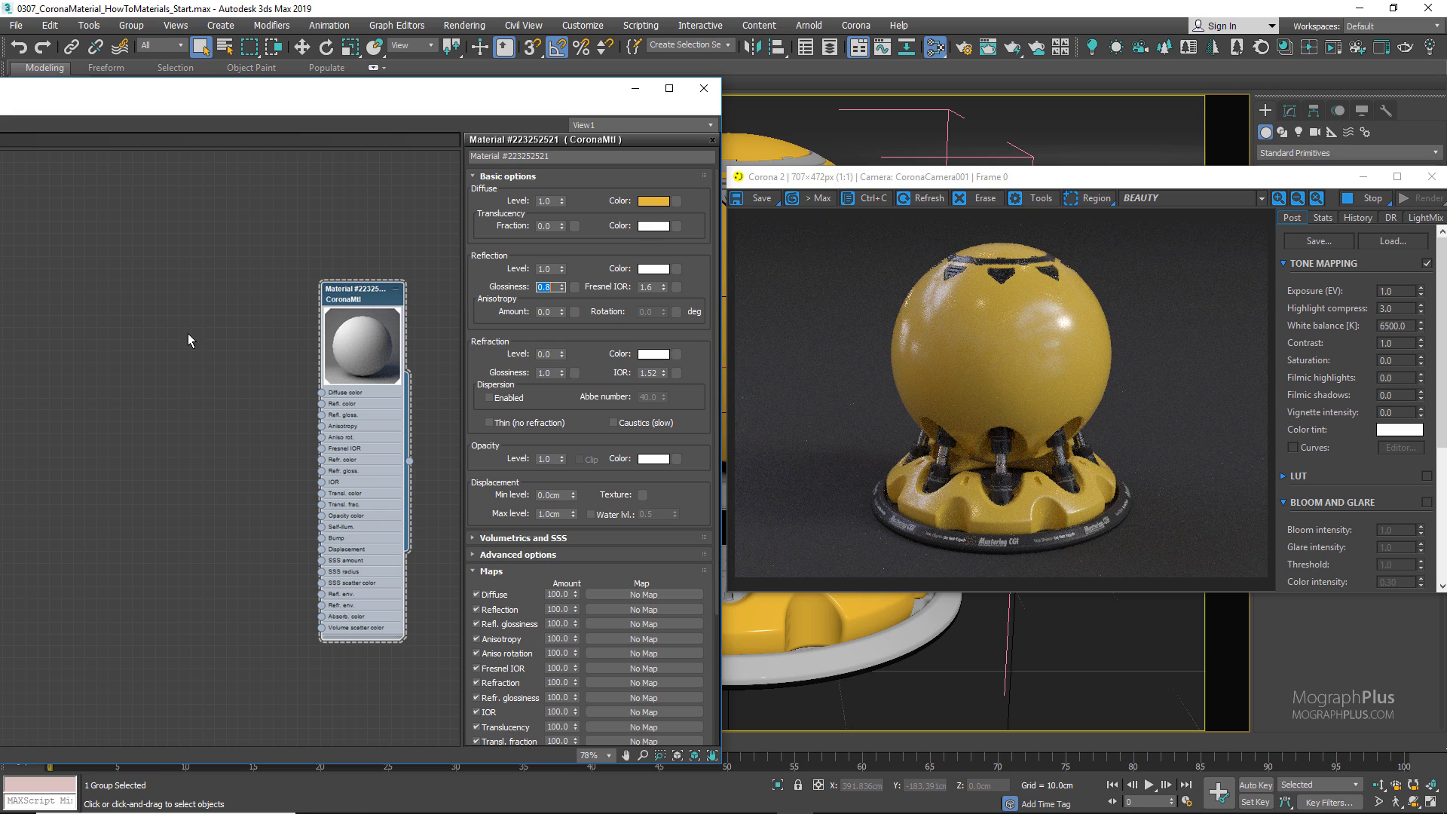
Add a Bitmap map node that loads BW38.png, placed beside the CoronaMtl node, and enlarge its preview.
right_click(111, 339)
mouse_move(174, 365)
mouse_move(301, 364)
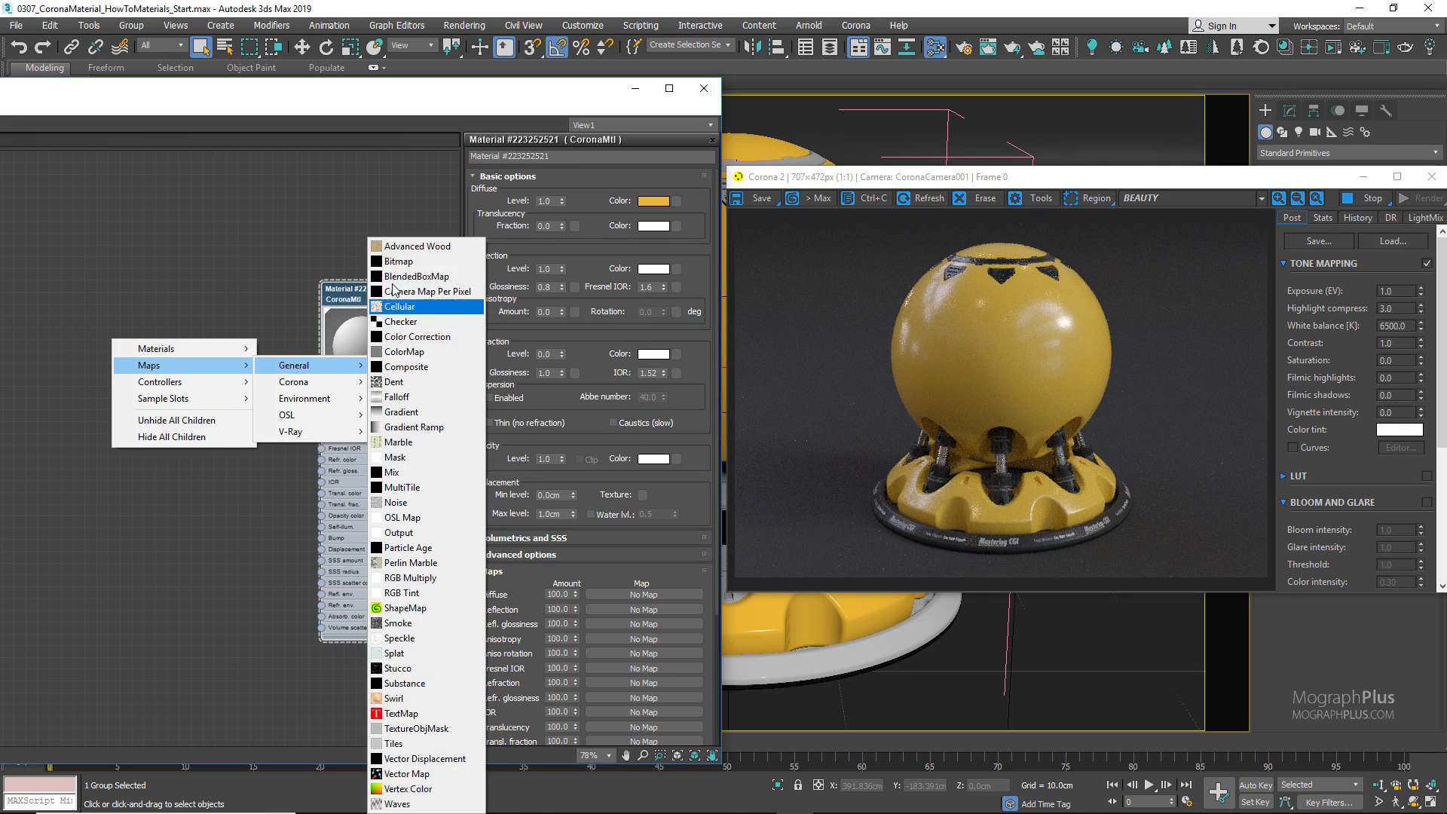
left_click(395, 261)
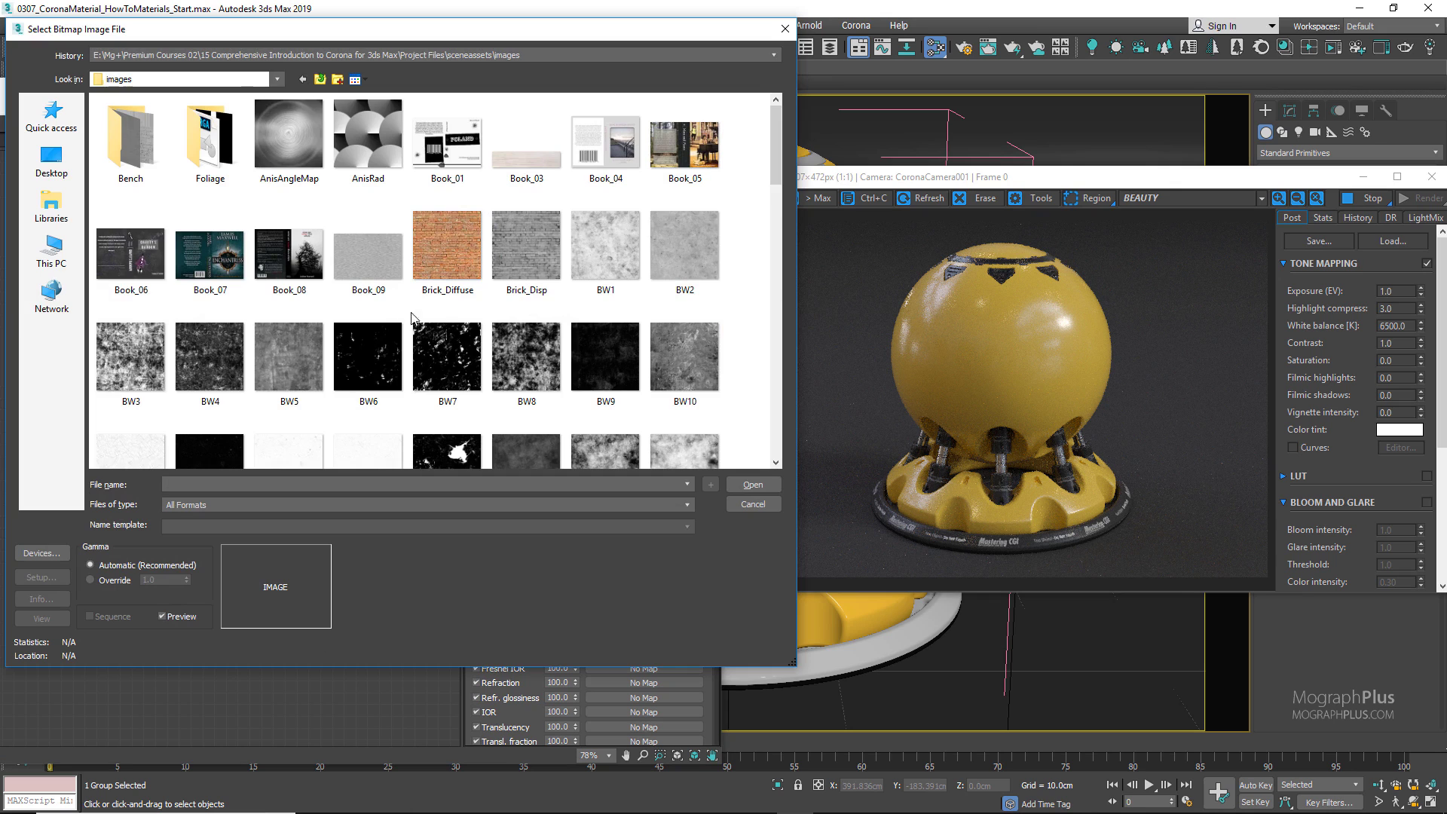
scroll(414, 317, "down", 5)
left_click(383, 306)
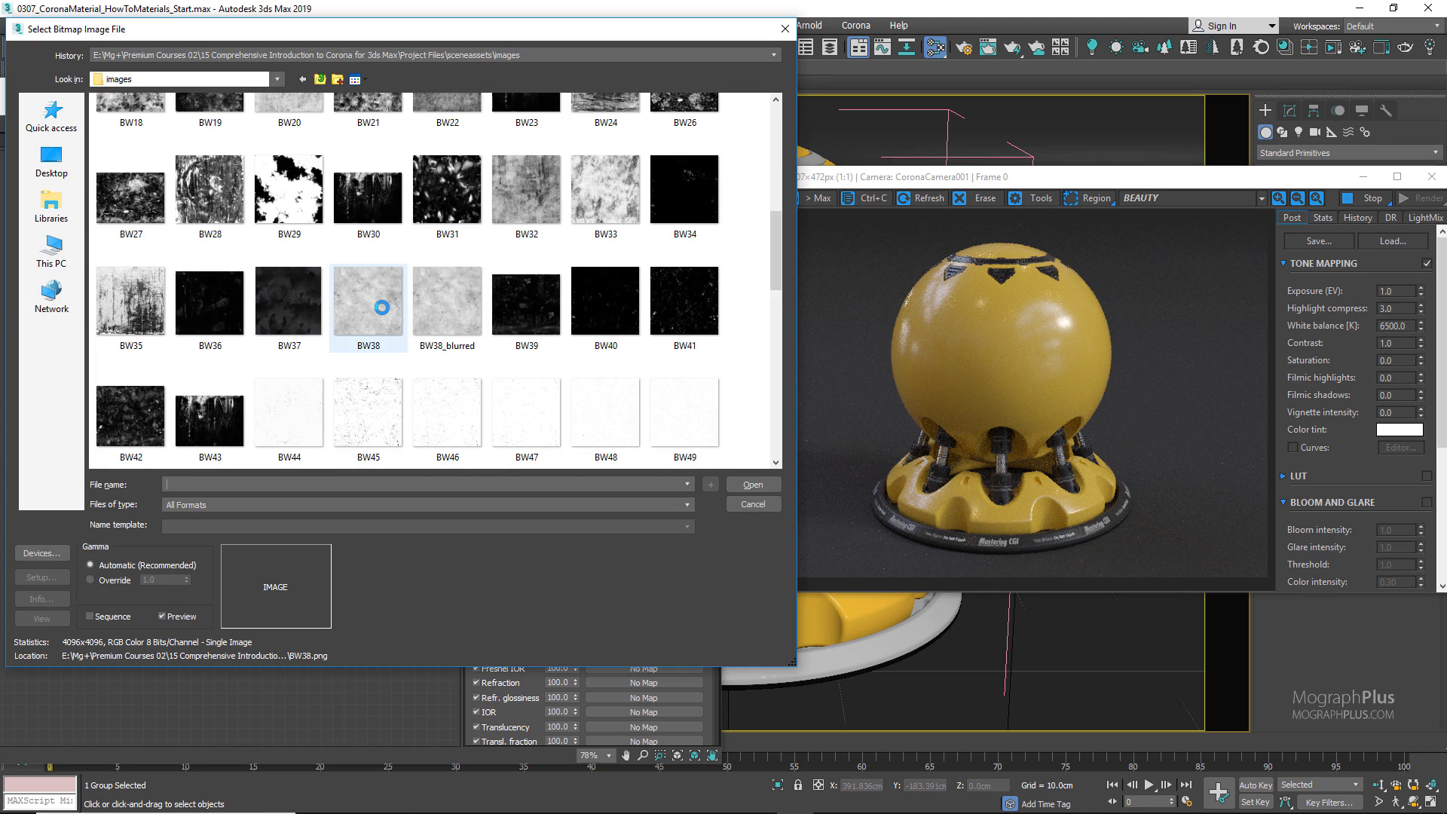
double_click(383, 308)
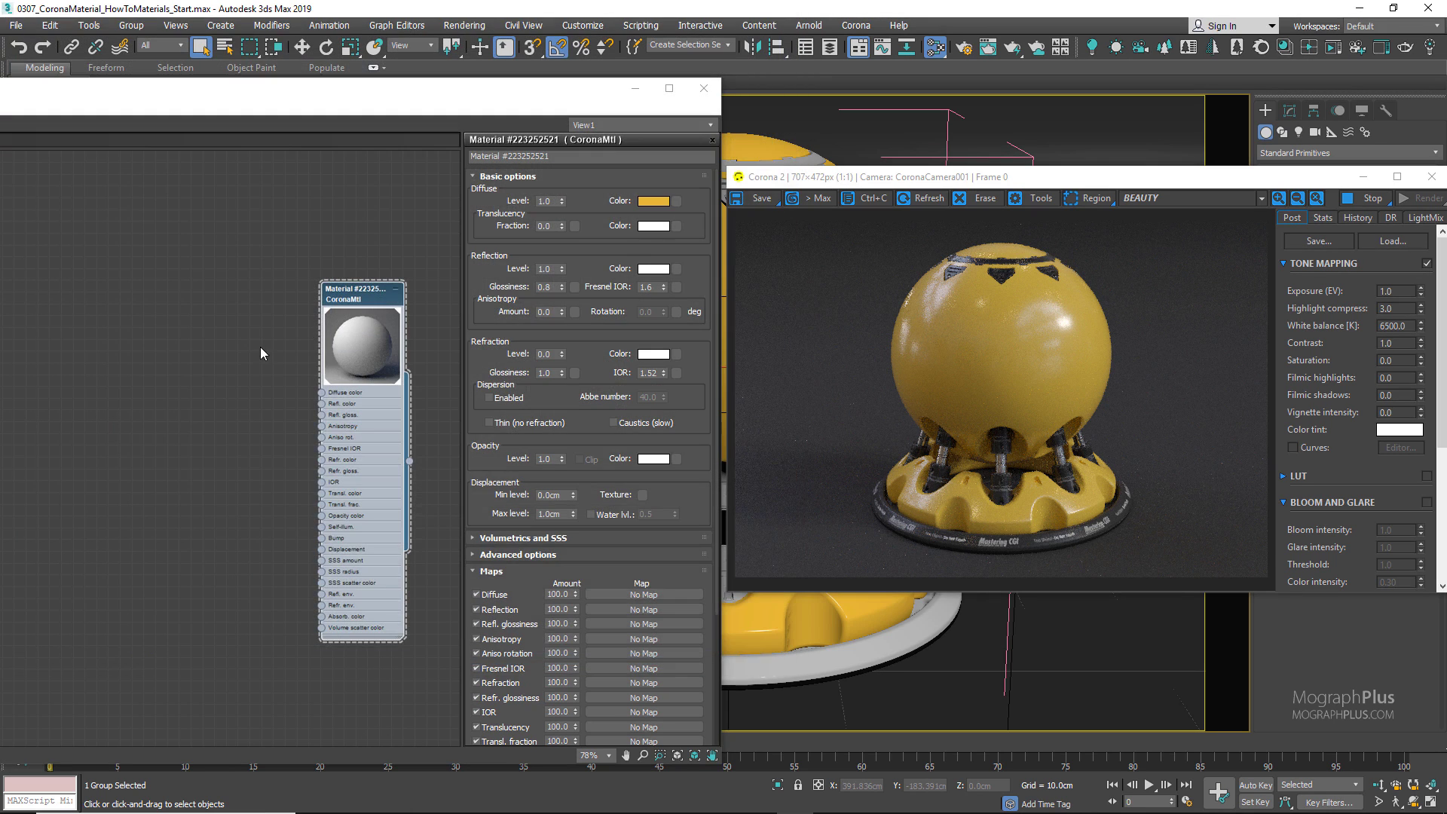
left_click(85, 341)
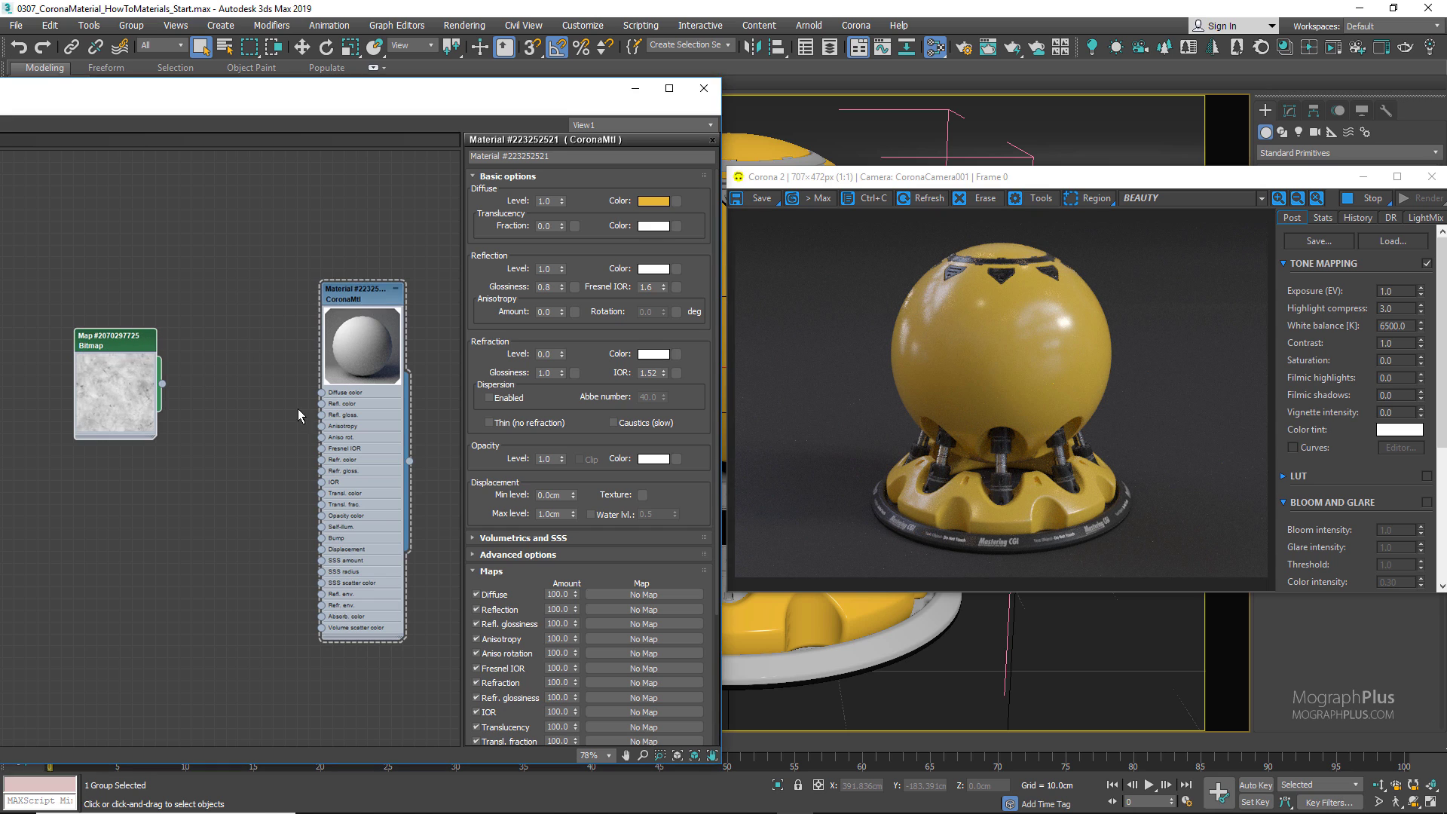
Inspect the Bitmap node's BW38.png image at full size and close the image viewer.
double_click(115, 347)
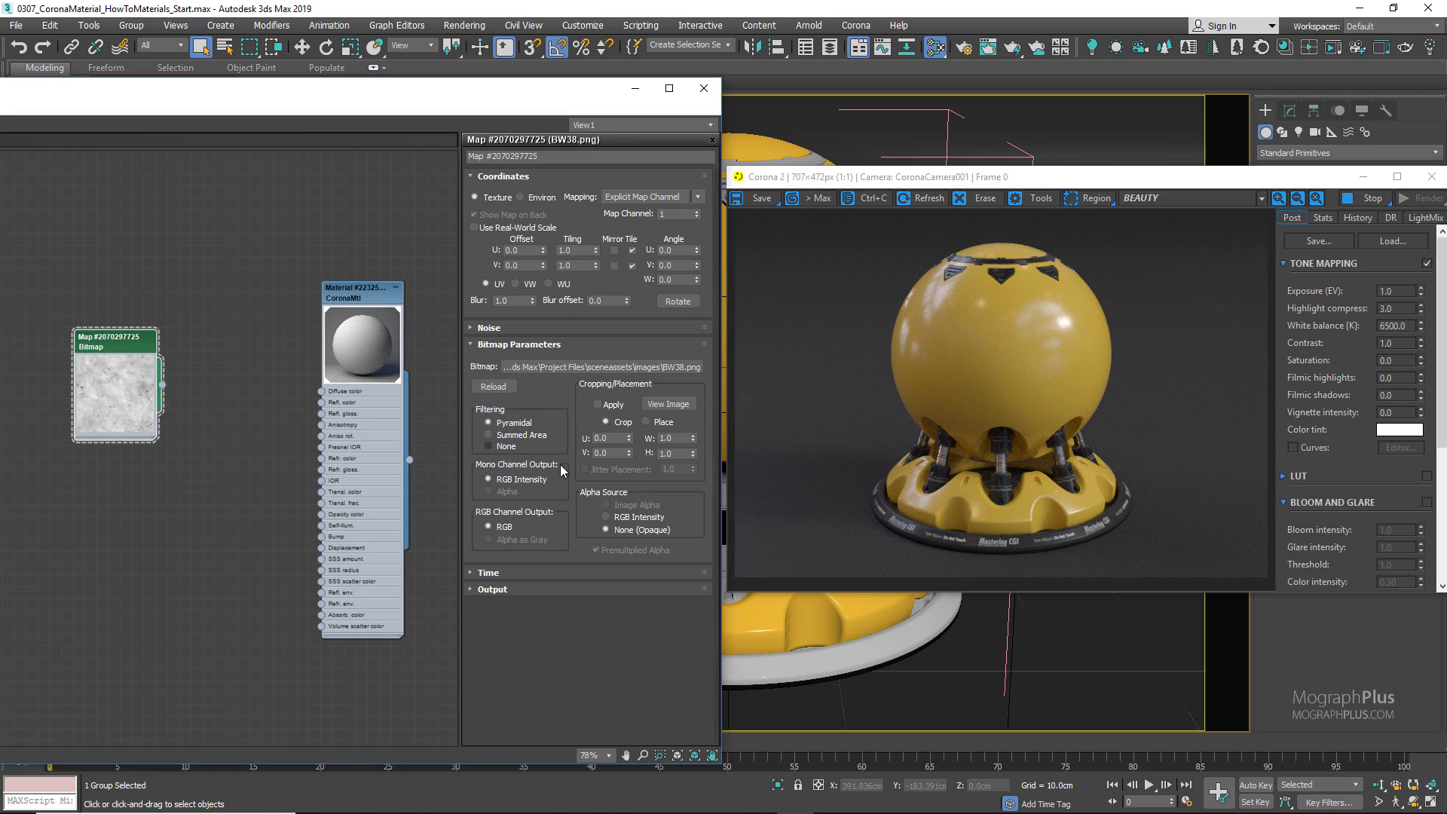
left_click(663, 404)
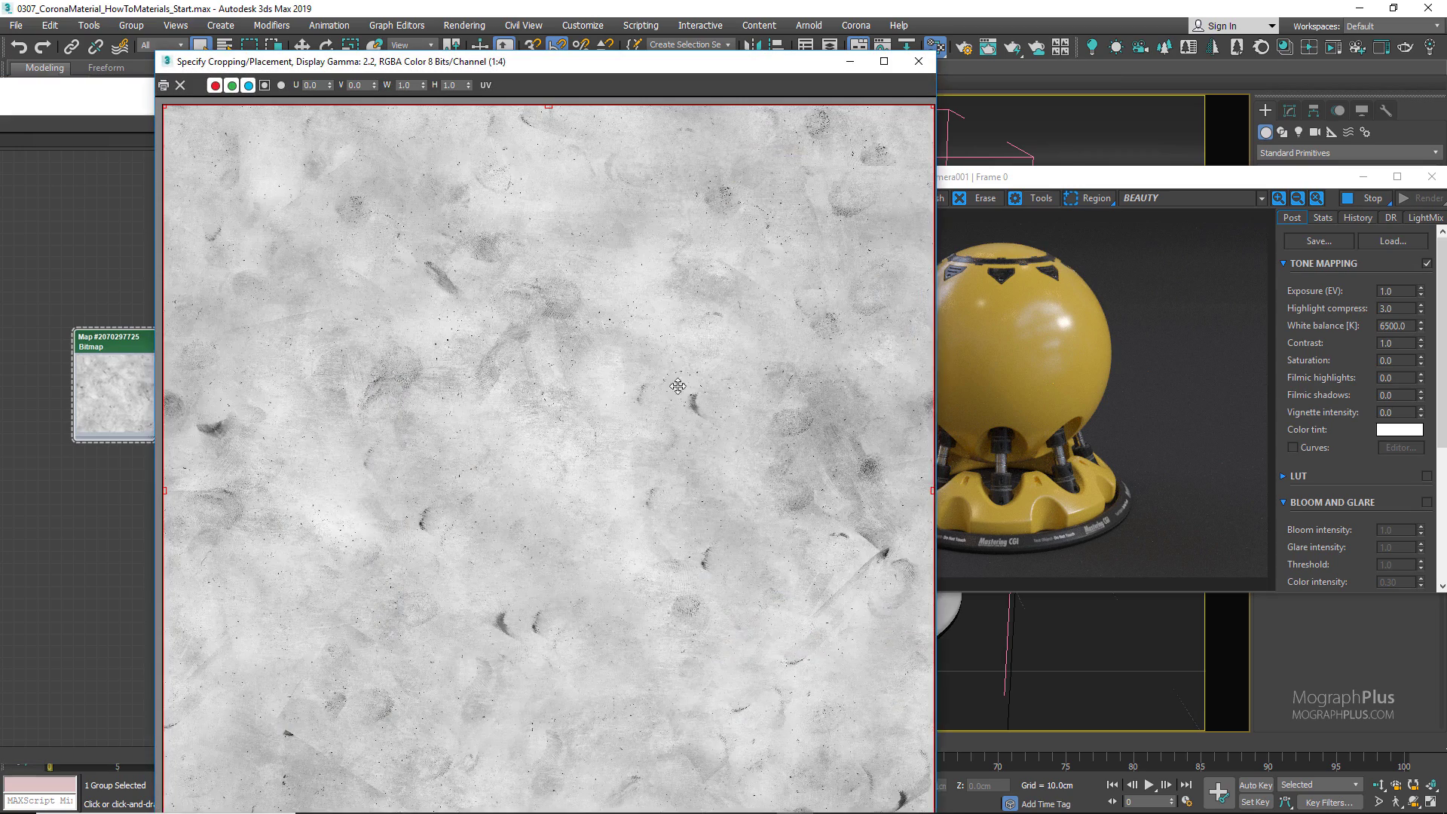
left_click(919, 62)
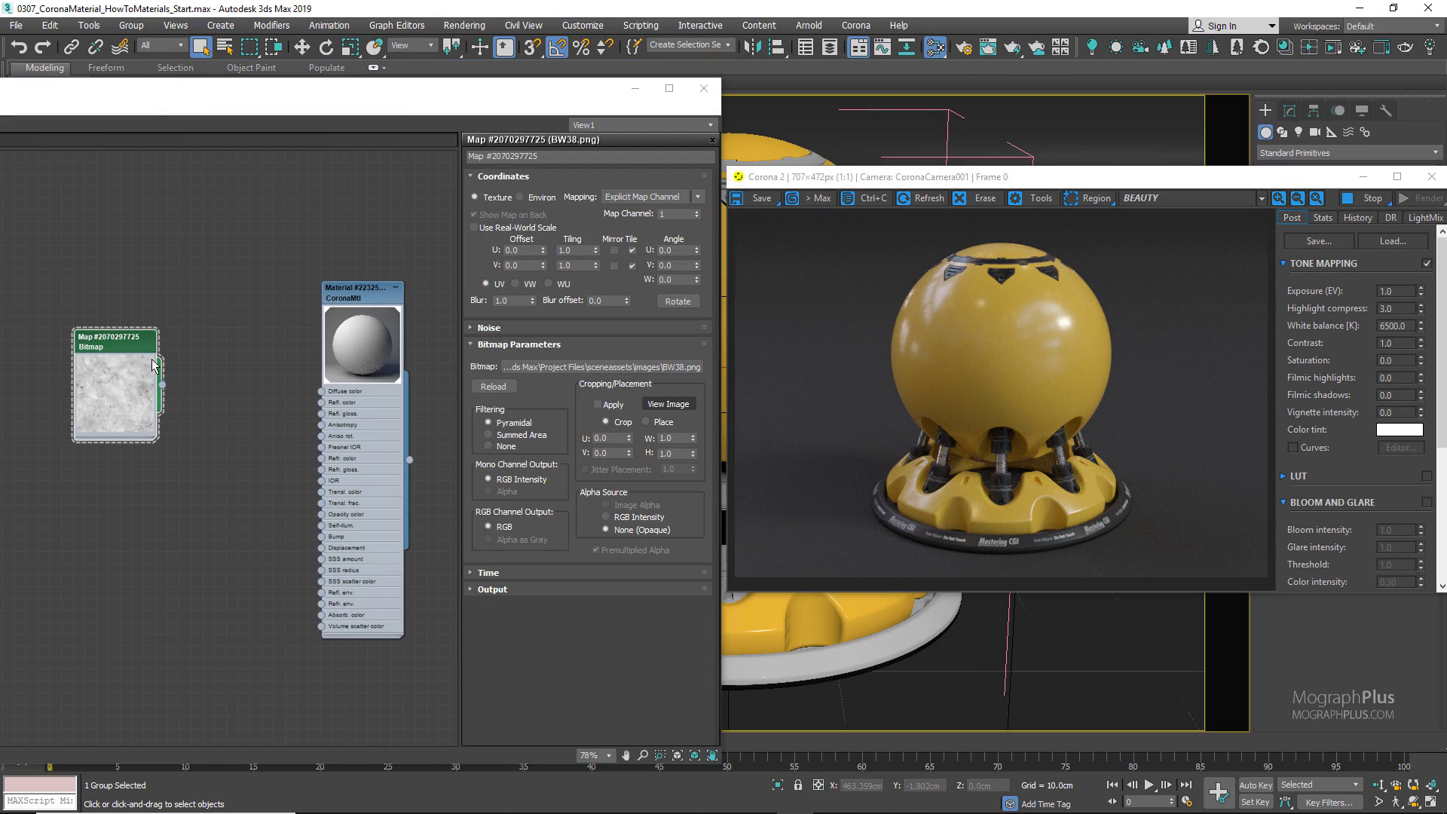
Shift the render and material editor windows, and space the Bitmap and CoronaMtl nodes farther apart to make room between them.
scroll(188, 355, "up", 2)
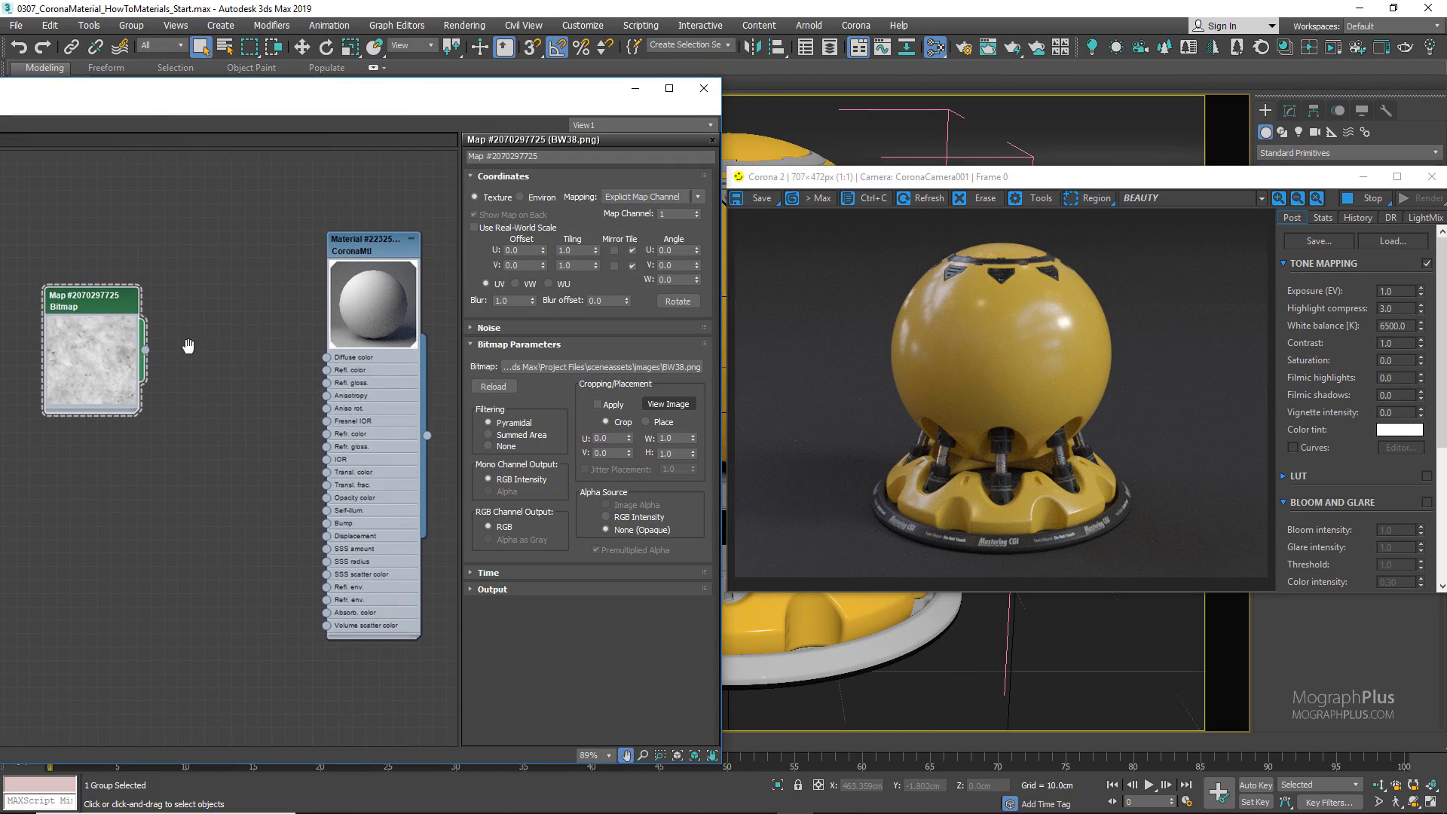
left_click_drag(993, 181, 1040, 181)
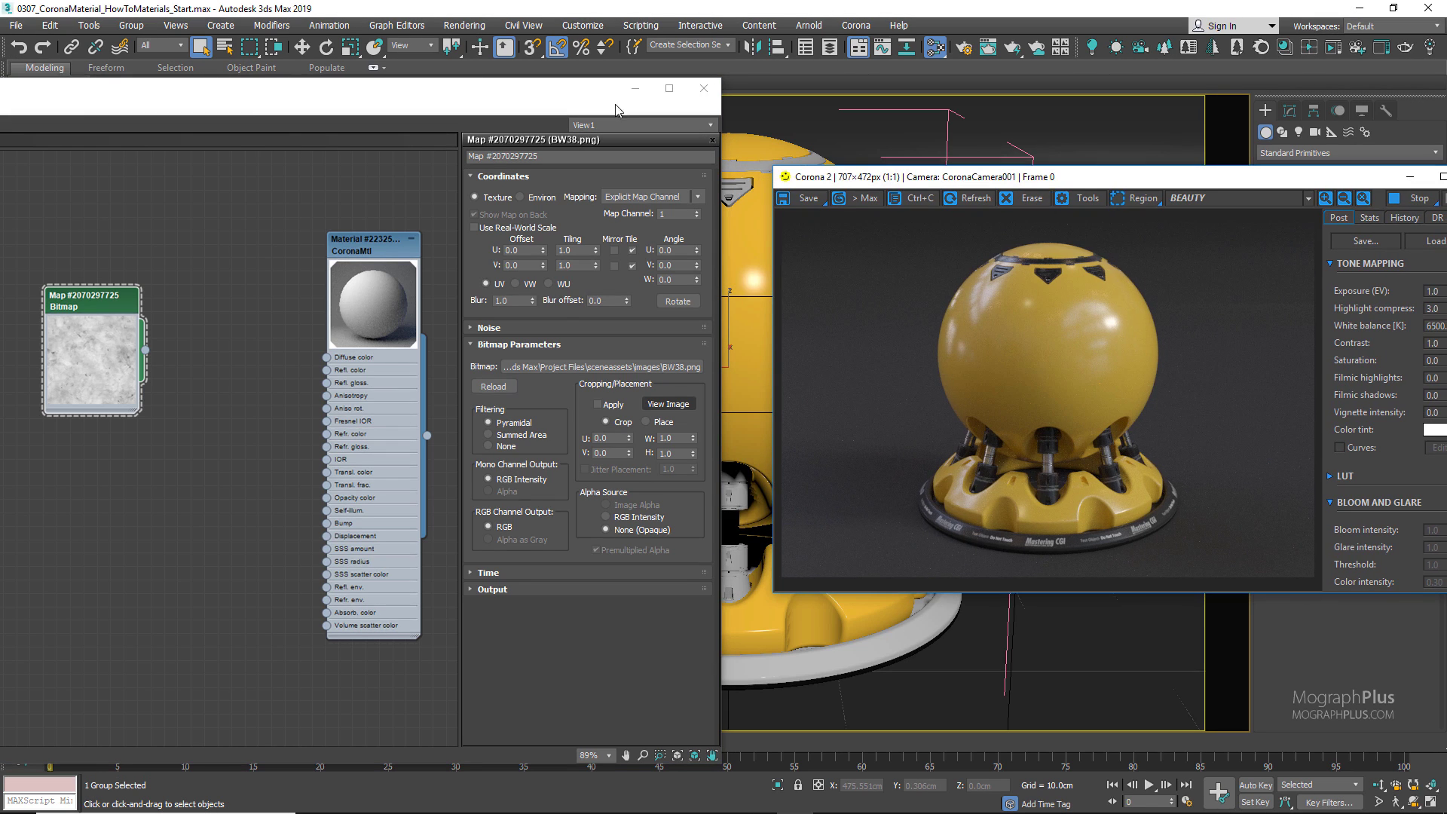
left_click_drag(586, 99, 637, 99)
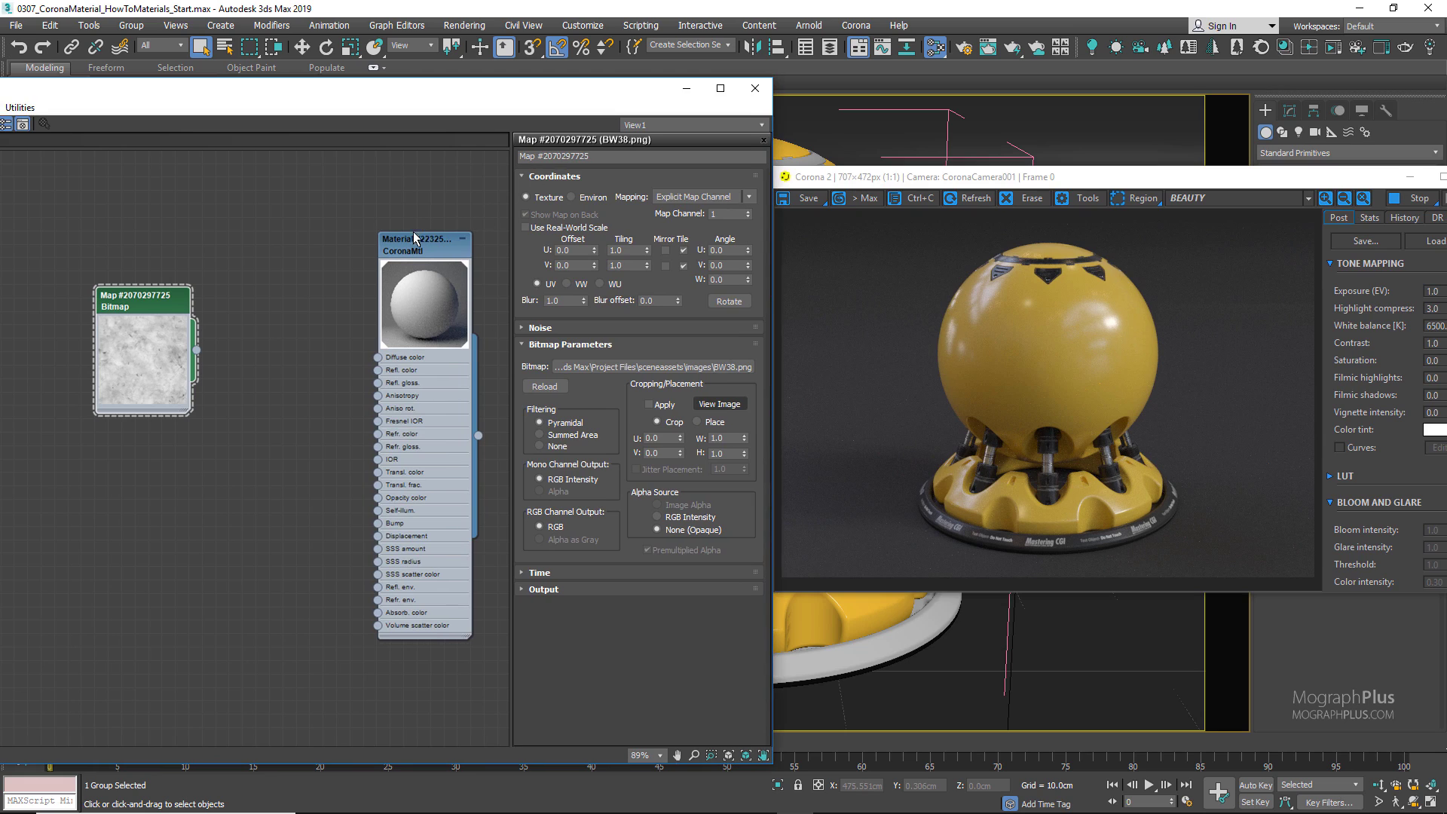
left_click_drag(417, 240, 431, 240)
left_click(132, 324)
left_click_drag(141, 304, 114, 291)
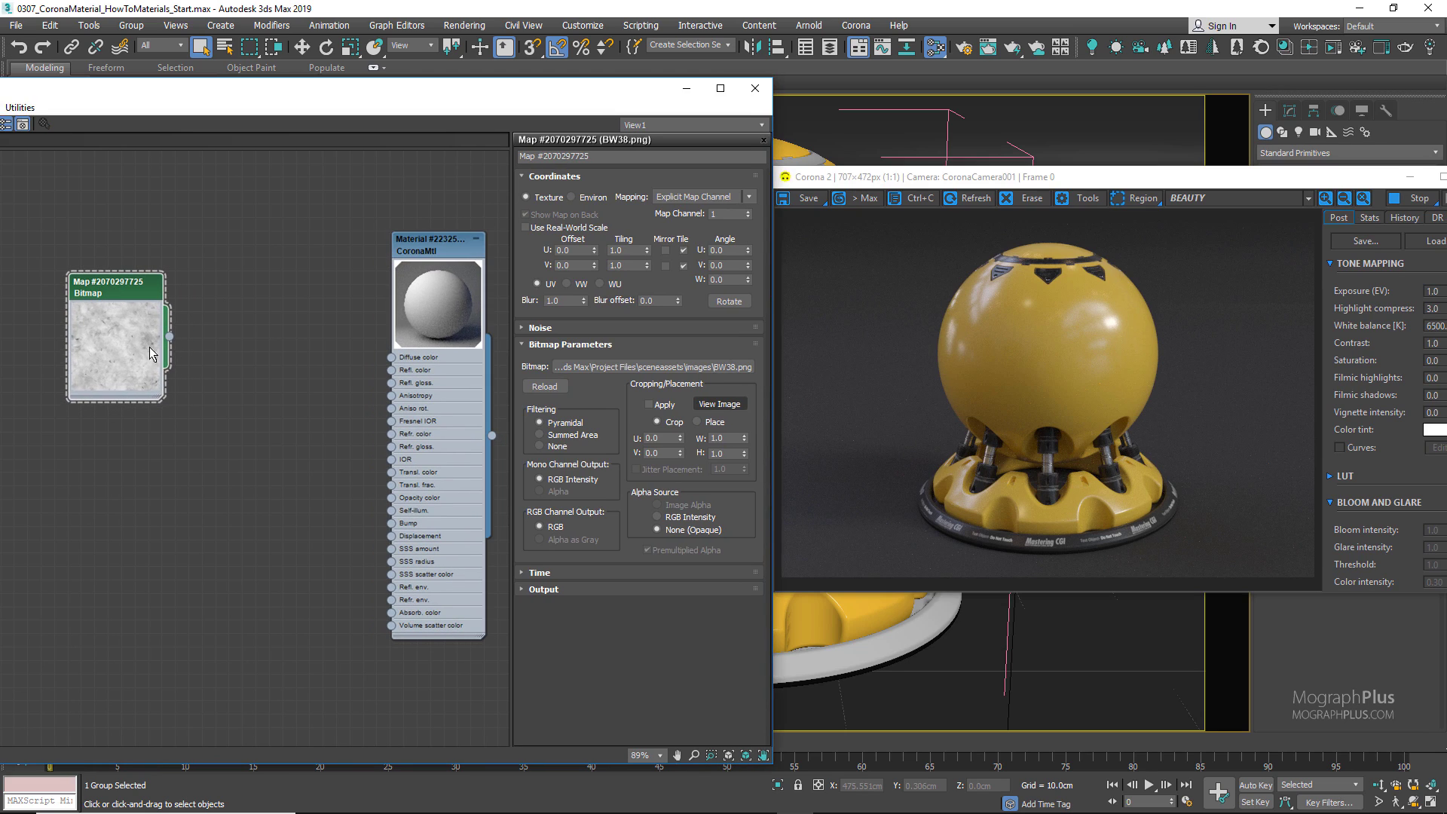
Add an Output map between the nodes, feeding the Bitmap into it and its output into the CoronaMtl's Refl. gloss. slot.
right_click(234, 329)
mouse_move(298, 355)
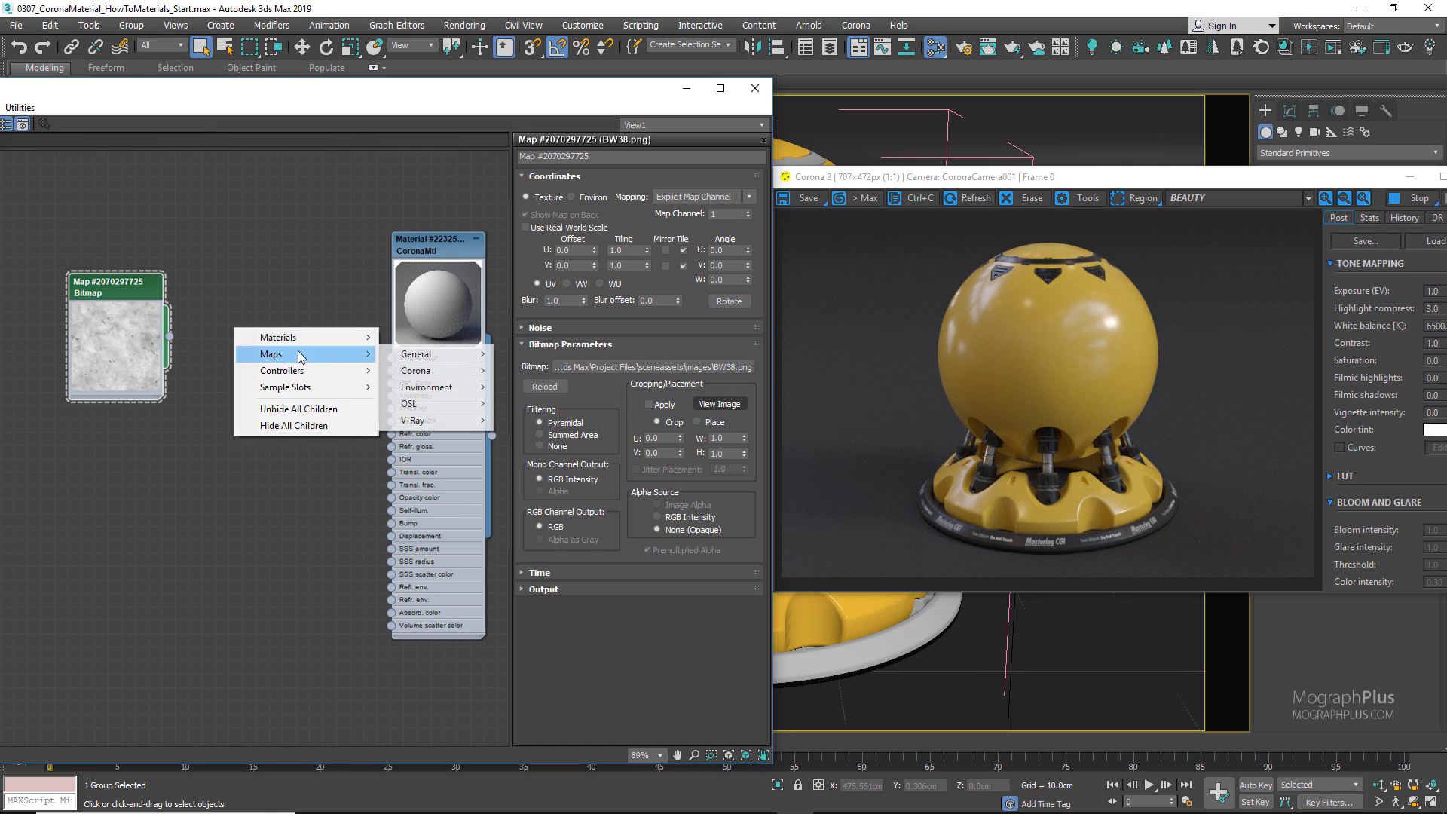
mouse_move(421, 356)
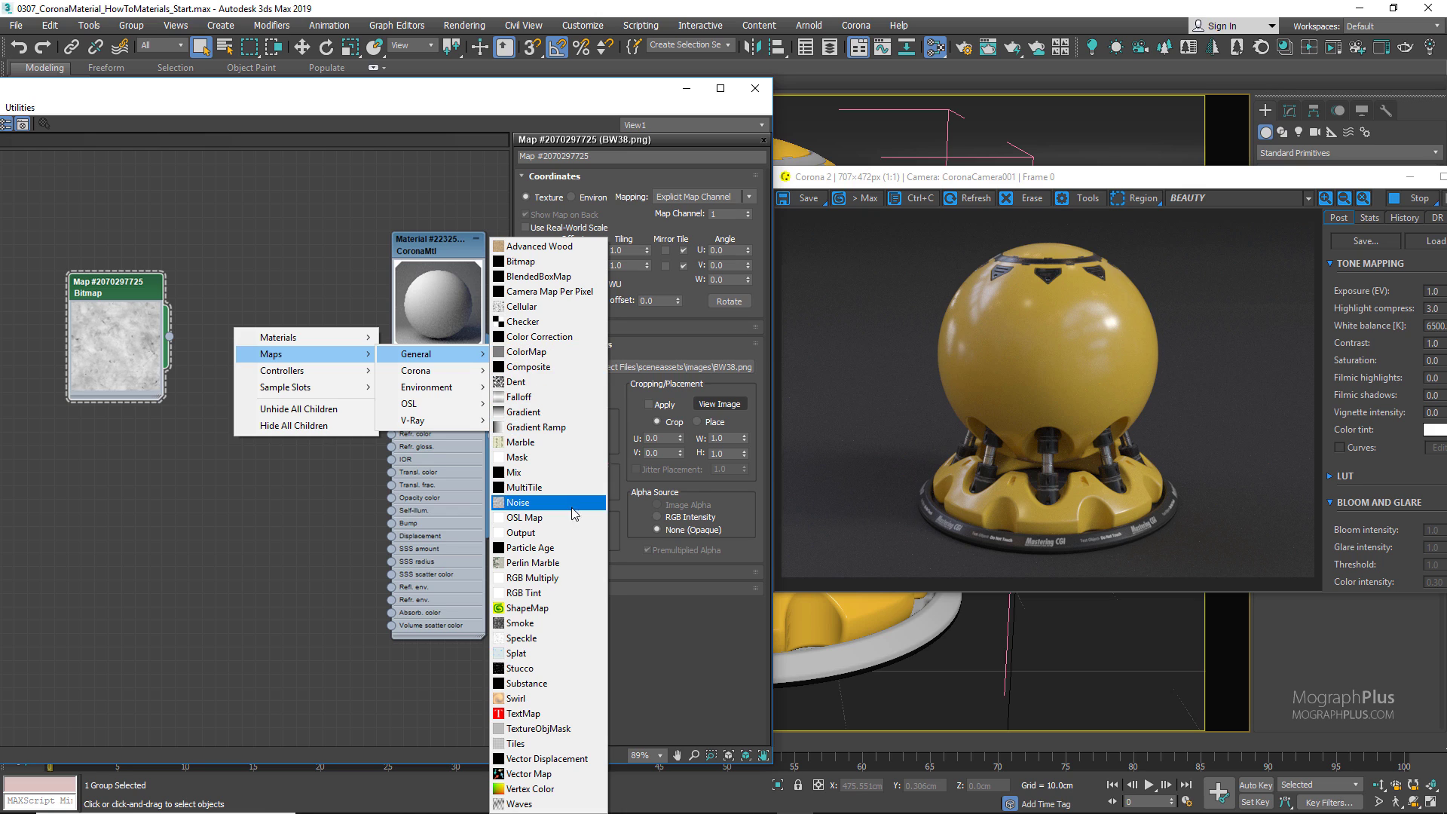
left_click(572, 532)
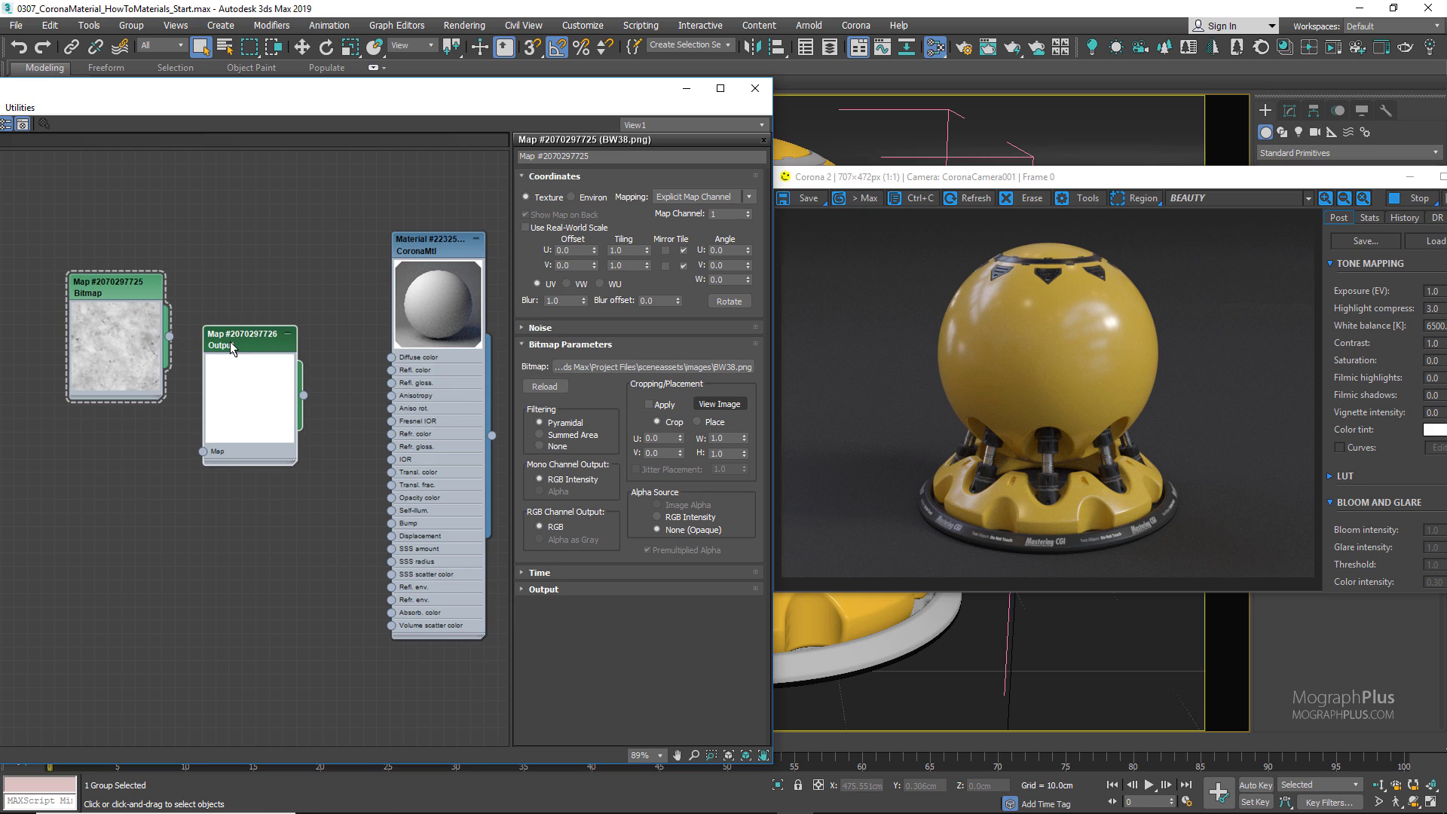
left_click_drag(170, 336, 202, 451)
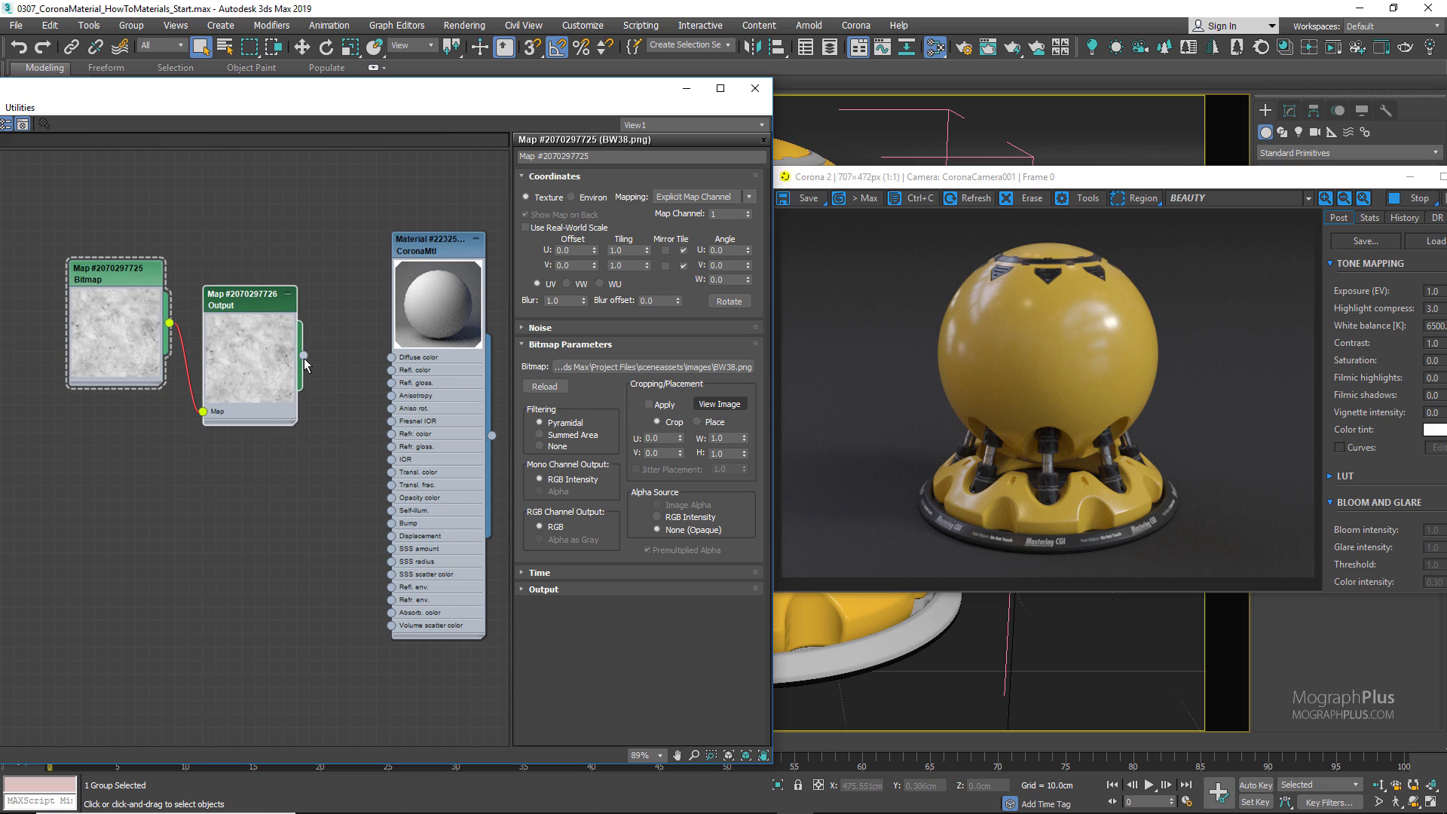
left_click_drag(304, 355, 392, 388)
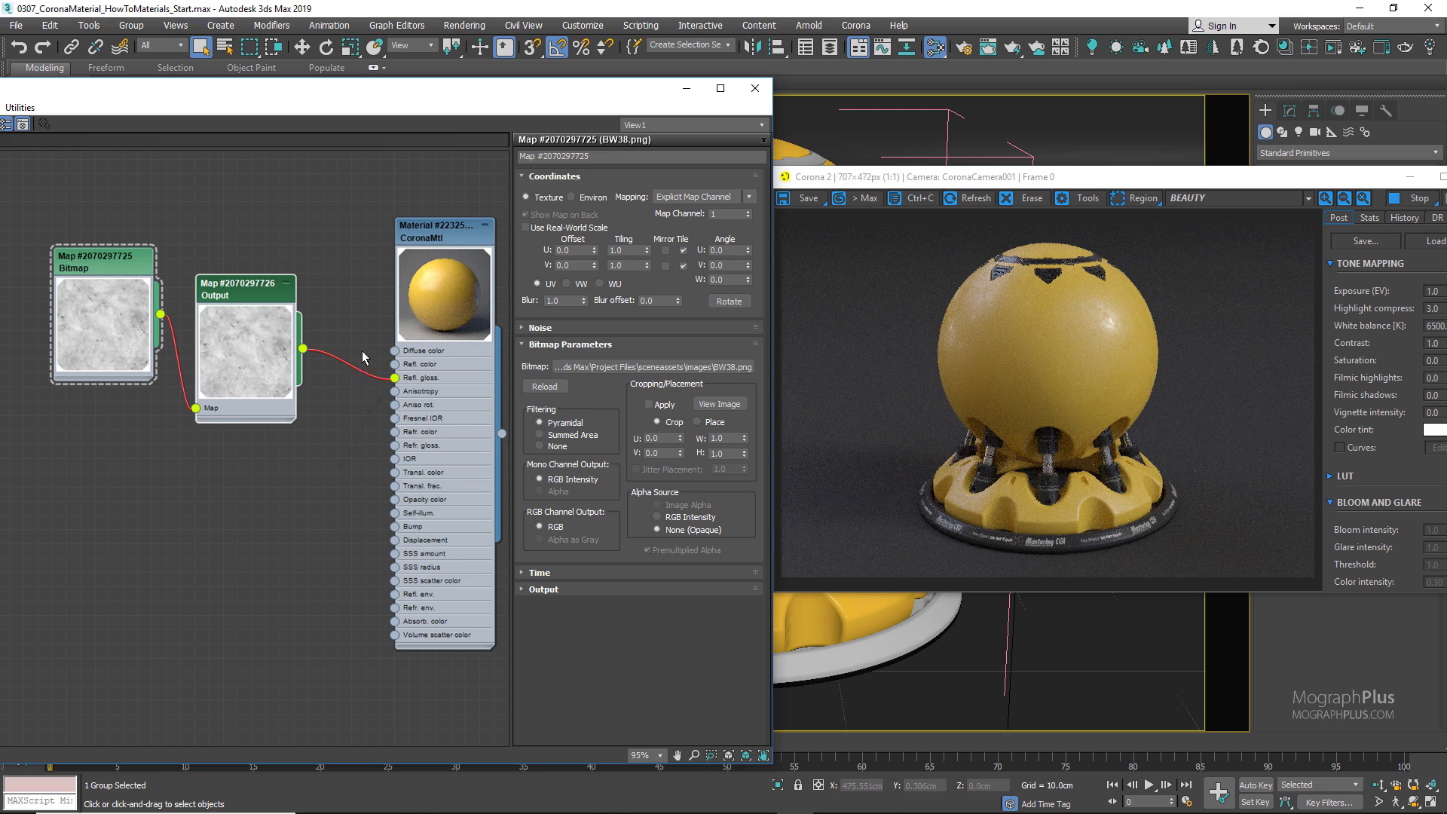
Stop the interactive render and show the Bitmap shaded in the viewport, moving the windows aside to uncover the ShaderBall.
left_click(1417, 198)
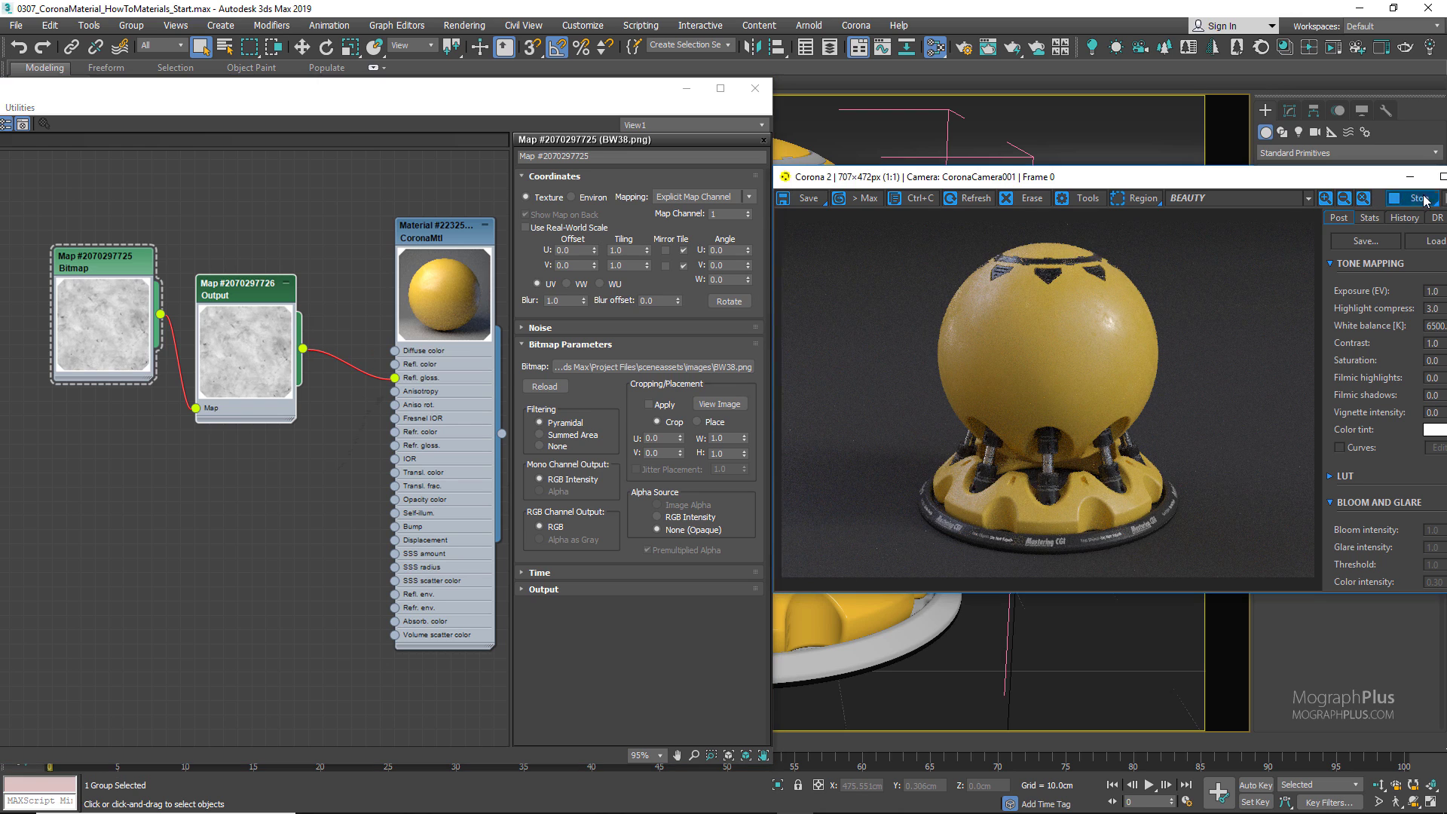
right_click(83, 263)
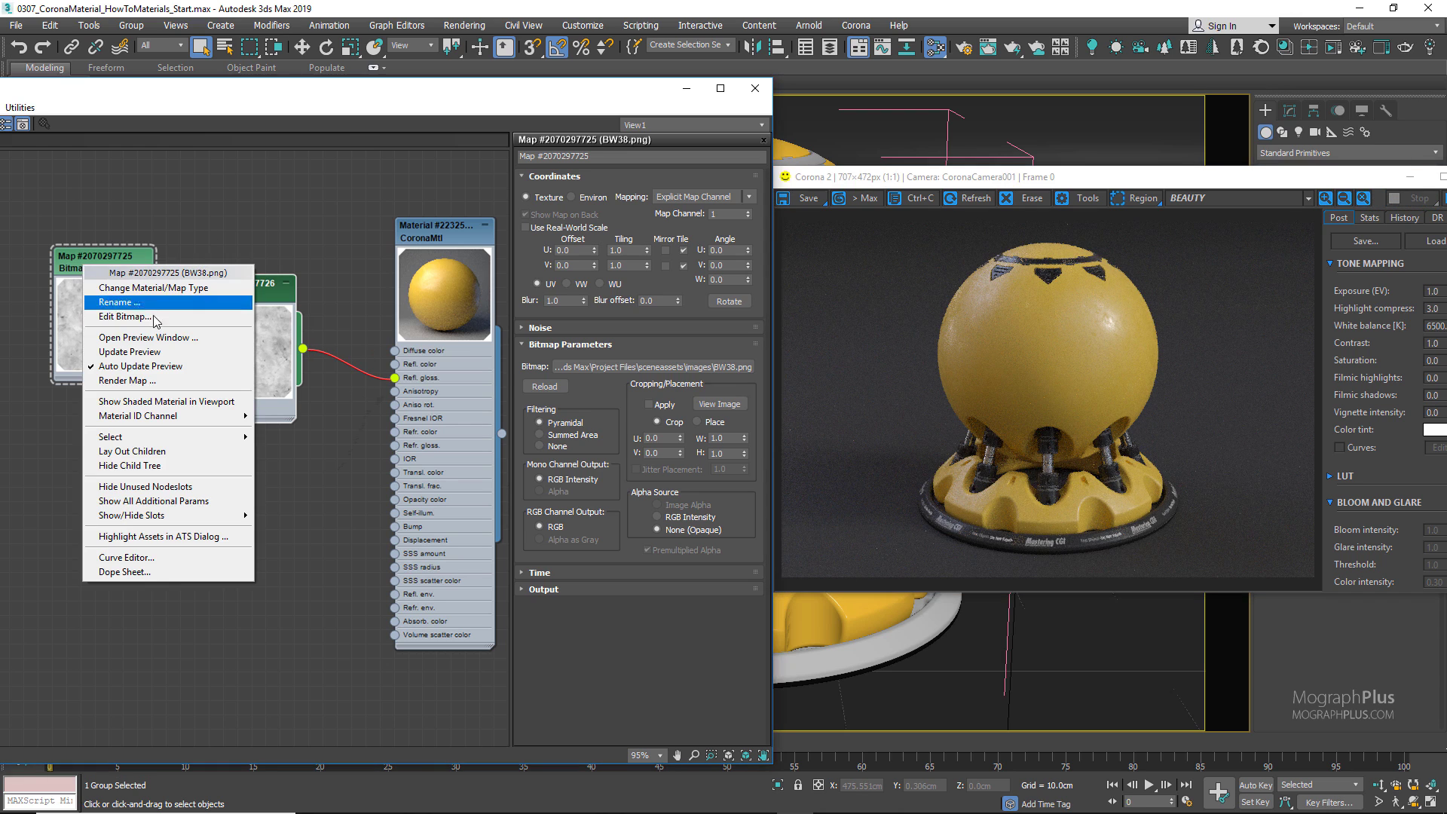
left_click(168, 402)
left_click_drag(835, 185, 982, 266)
left_click_drag(535, 102, 387, 102)
middle_click_drag(65, 192, 176, 191)
Set the Bitmap's U and V tiling to 0.25.
left_click(480, 251)
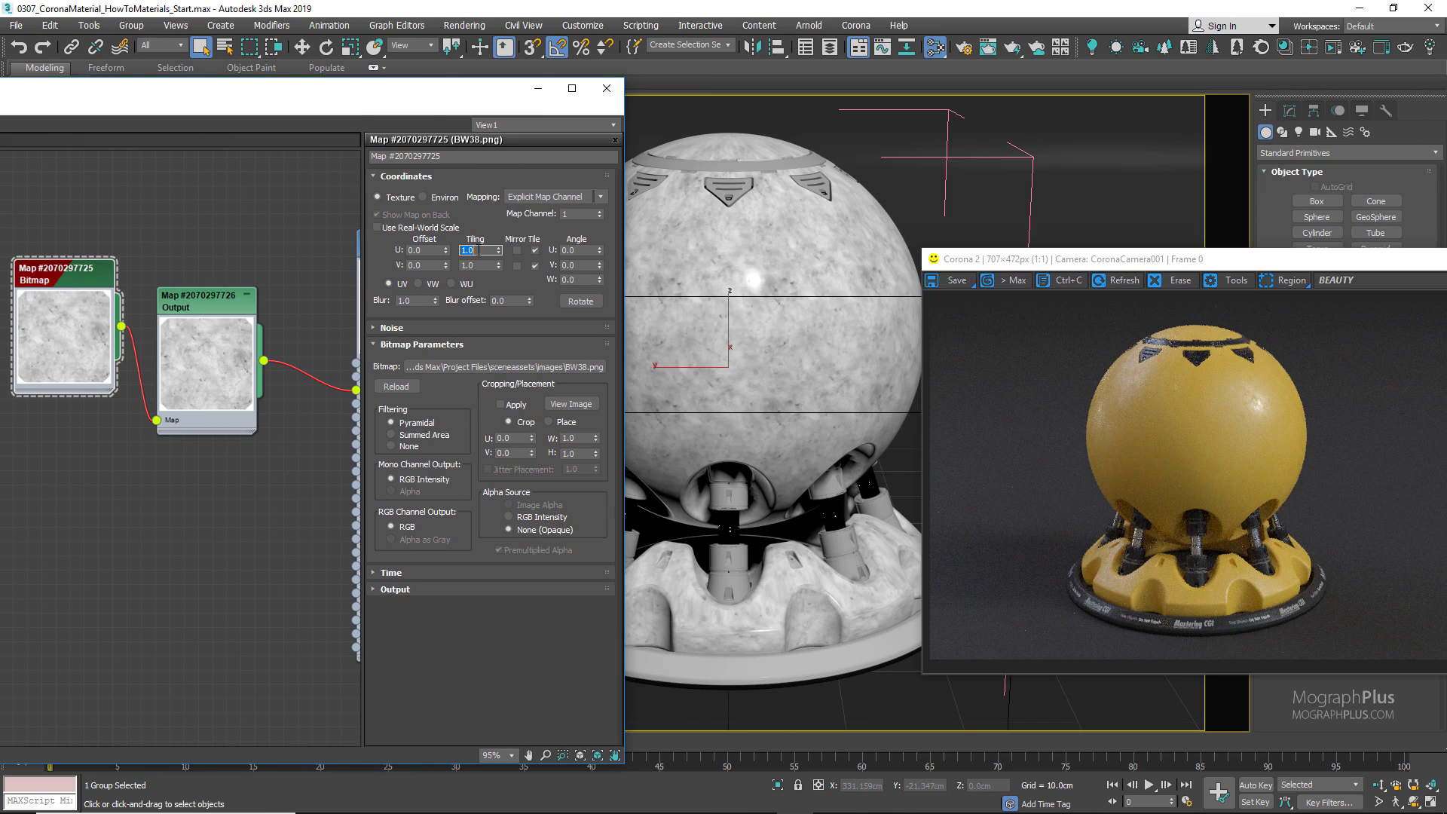
type(".25")
left_click(479, 265)
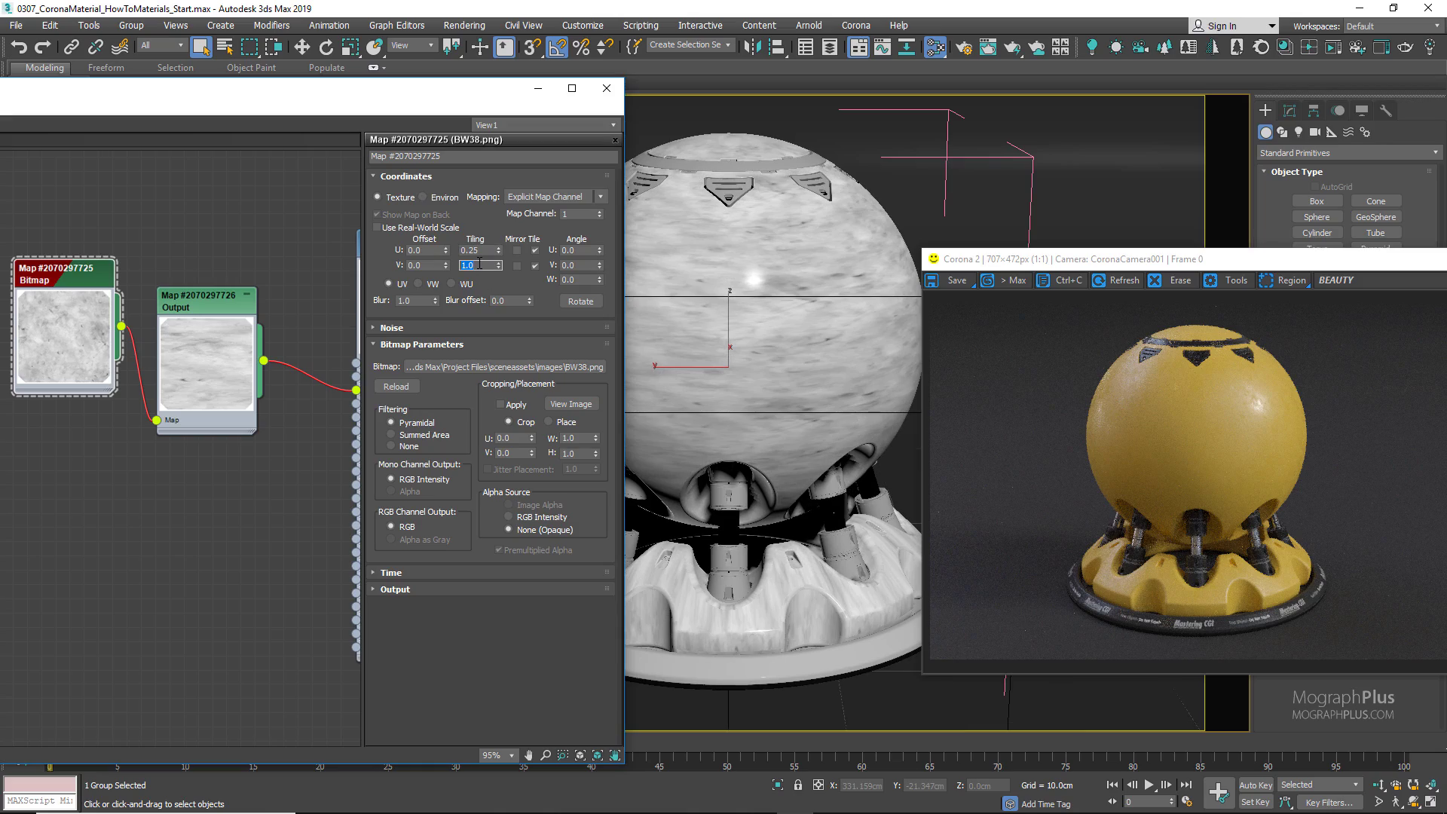
type(".25")
key("Return")
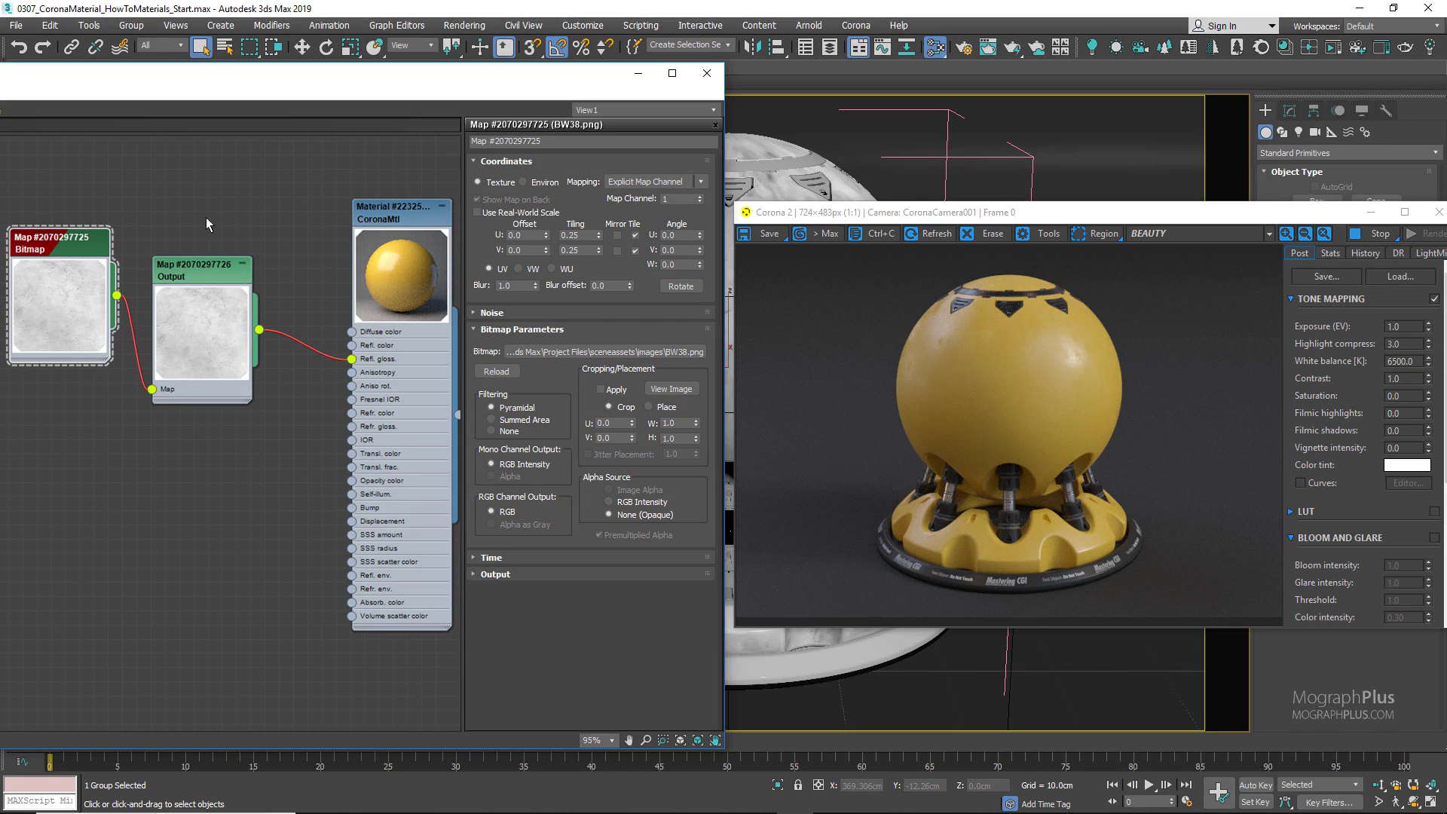
Enable the Output map's color map and set the curve's starting point value to 0.25.
double_click(204, 279)
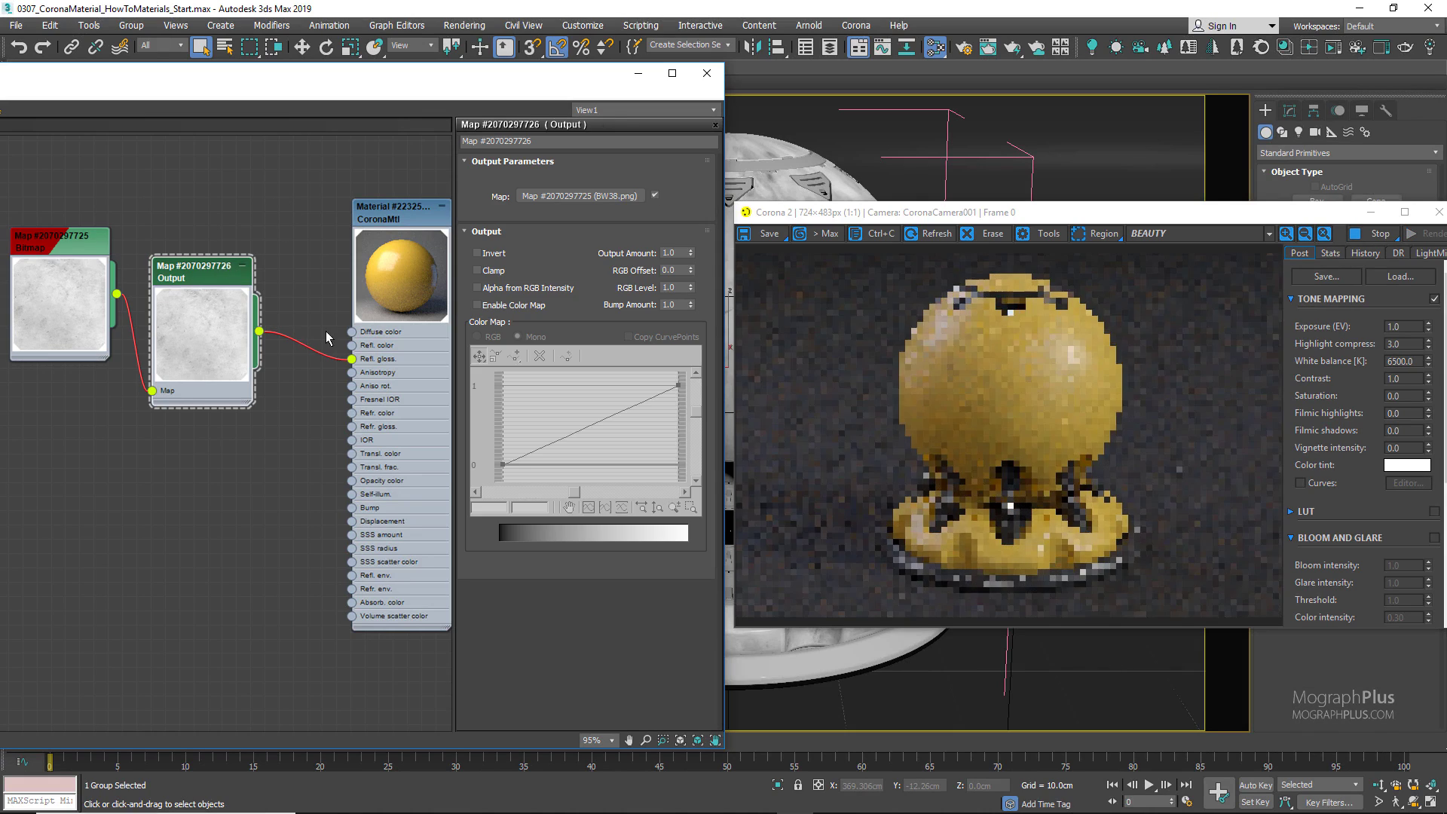
left_click(536, 305)
left_click_drag(520, 440, 494, 482)
left_click(572, 507)
type("0.25")
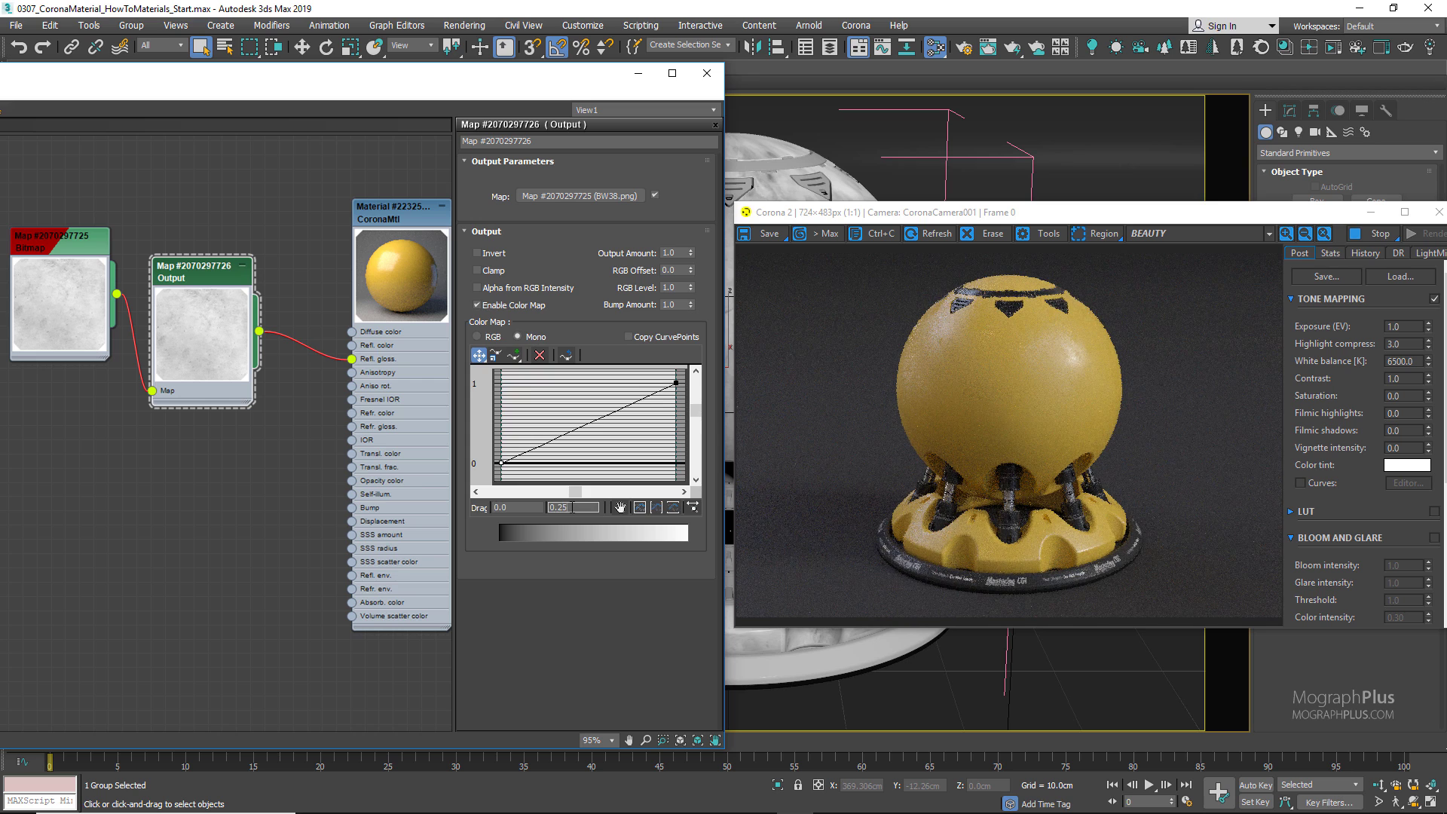
key("Return")
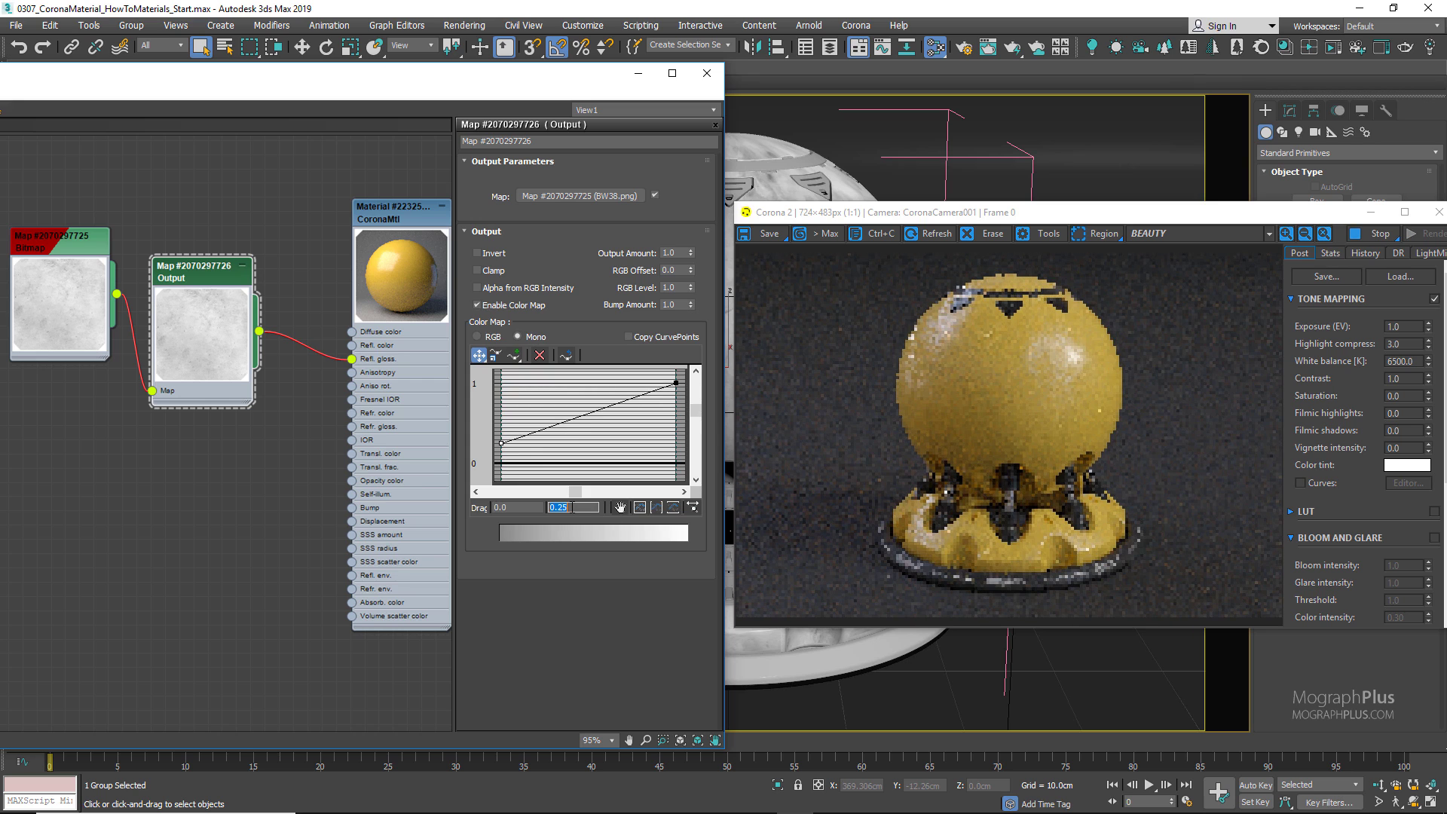
Test the Output curve's starting point at 0.7, 0.25, 0 and 1 against the render, and return it to 0.25.
key("BackSpace")
type("0.7")
key("Return")
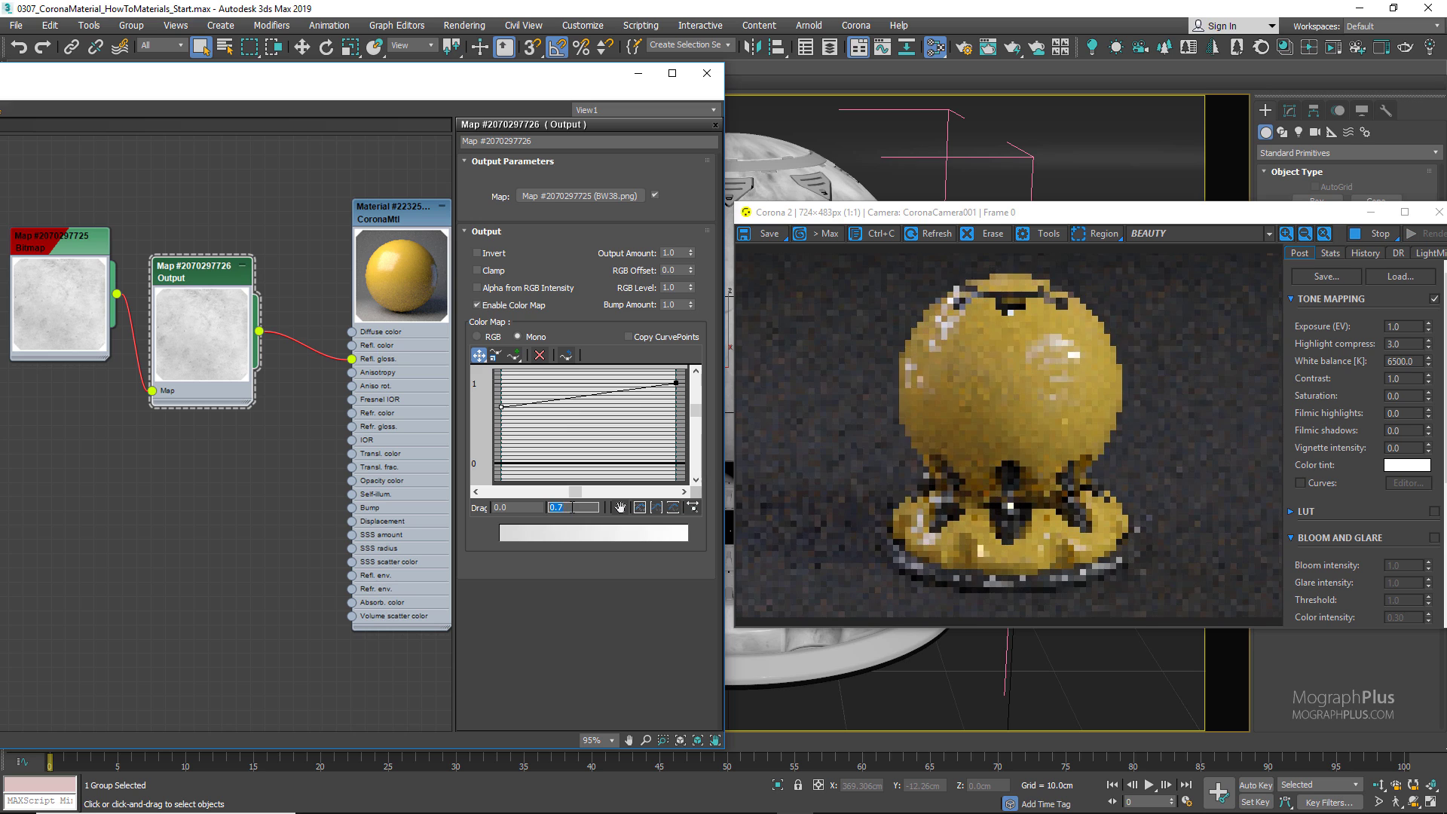
type(".25")
key("Return")
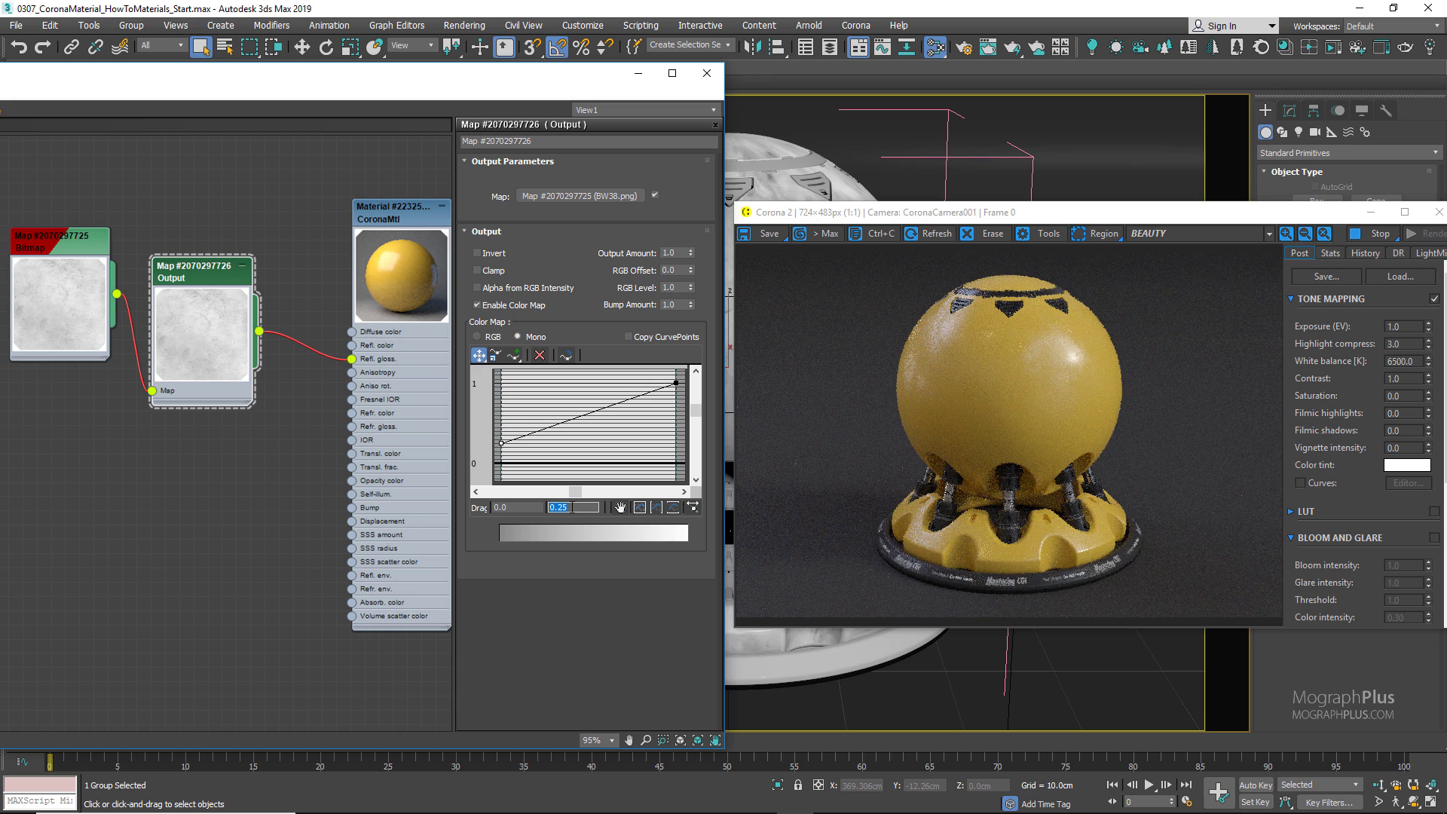
type("0")
key("Return")
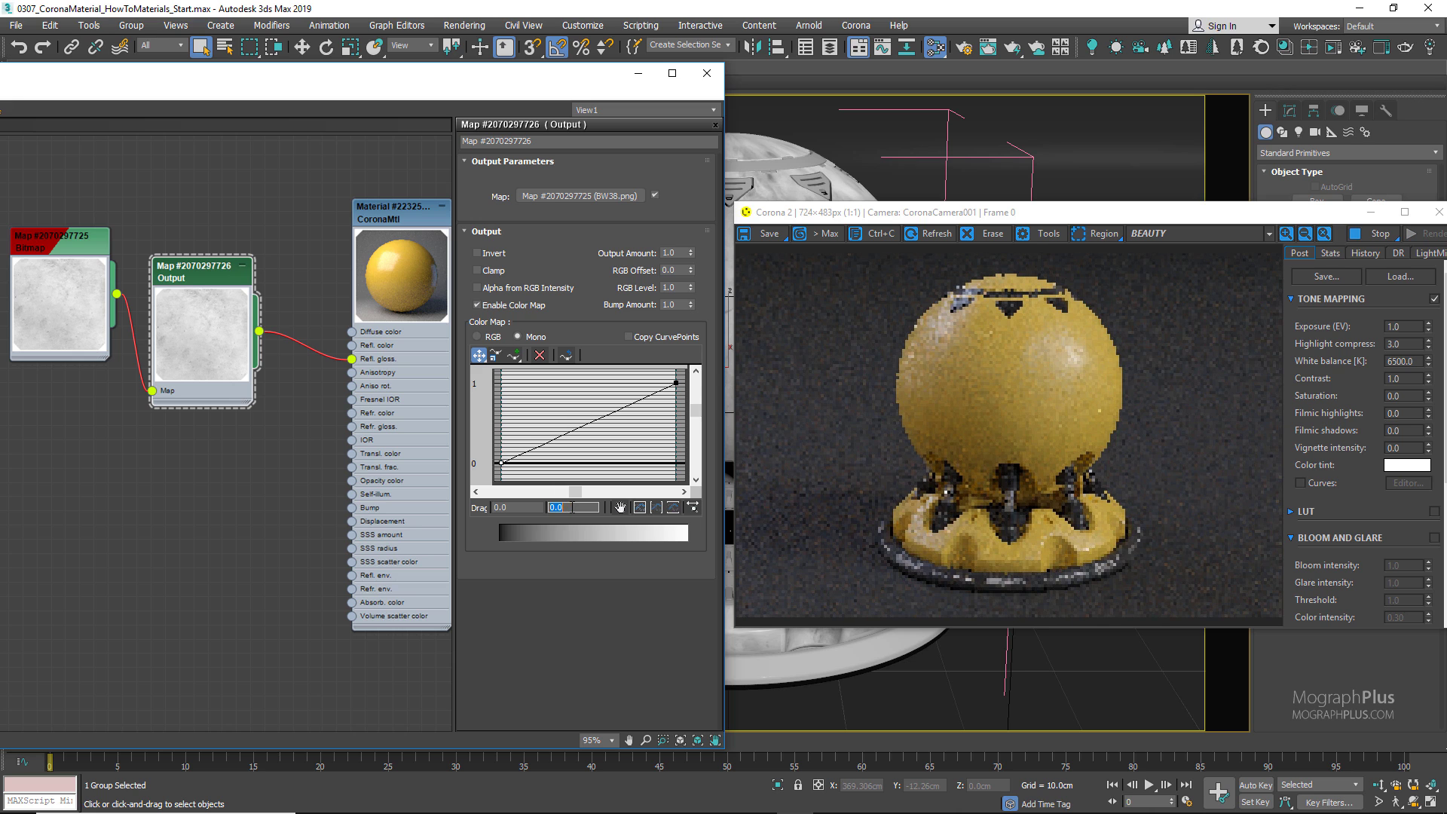
type("1")
key("Return")
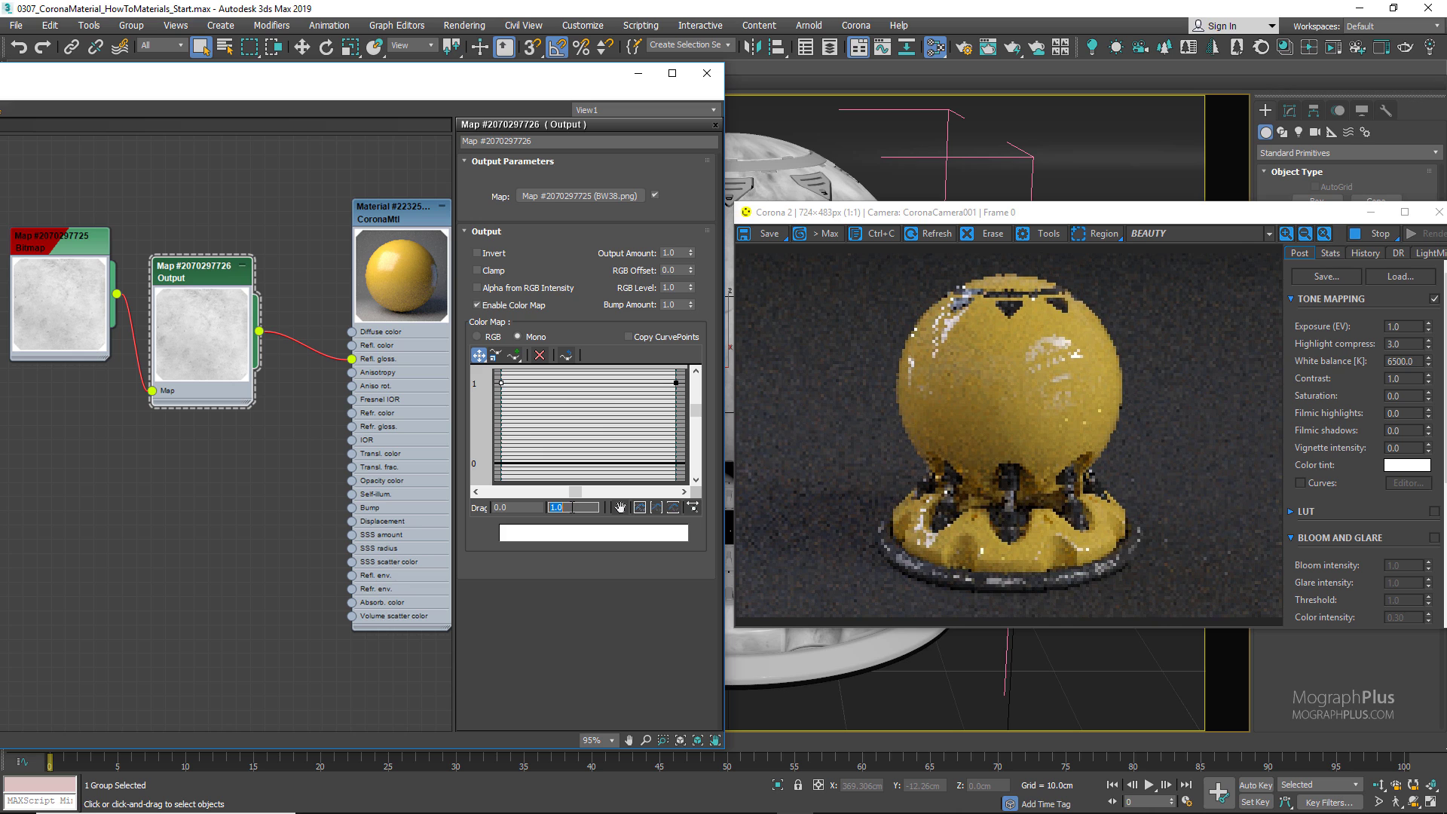
type(".25")
key("Return")
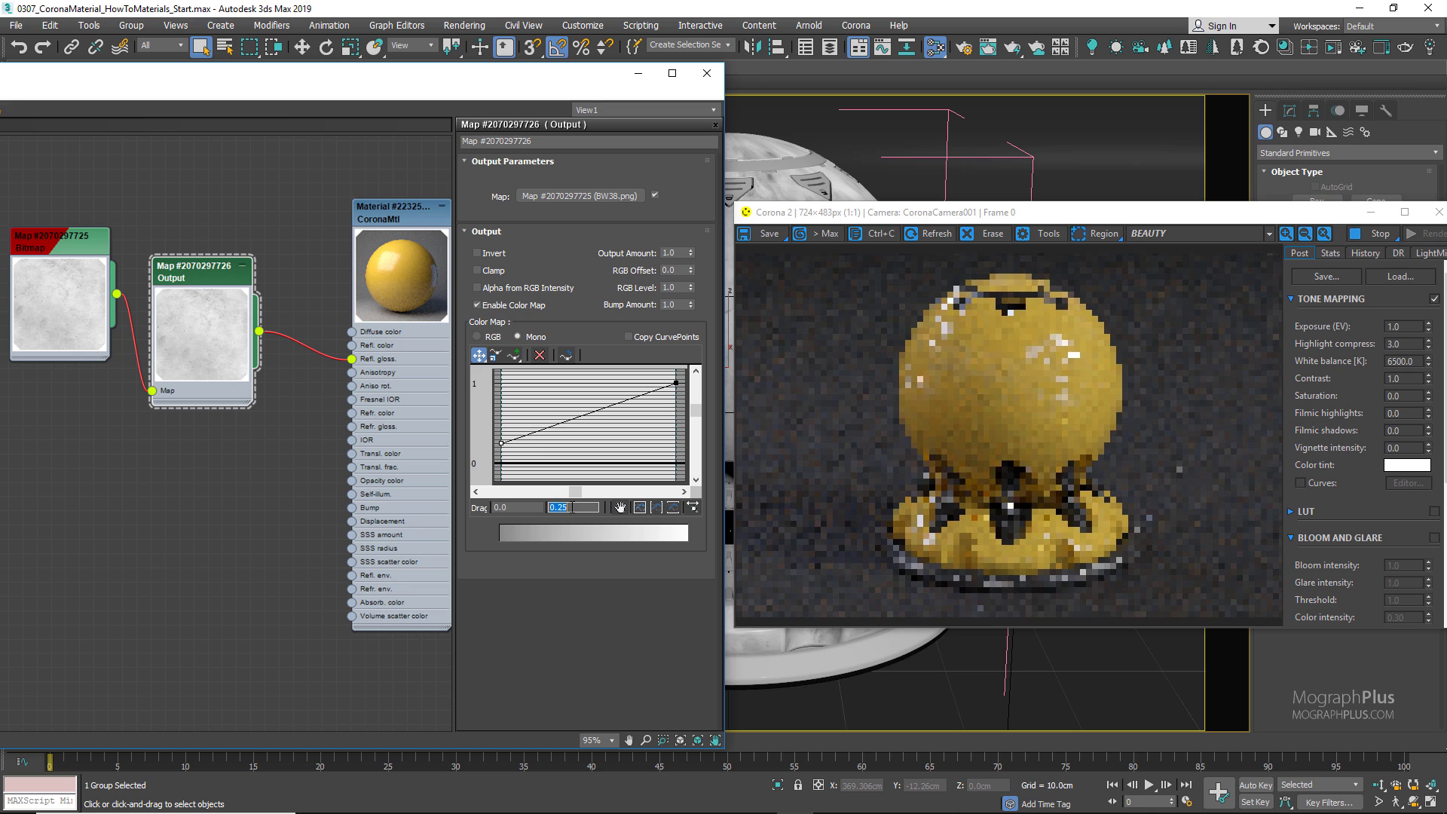
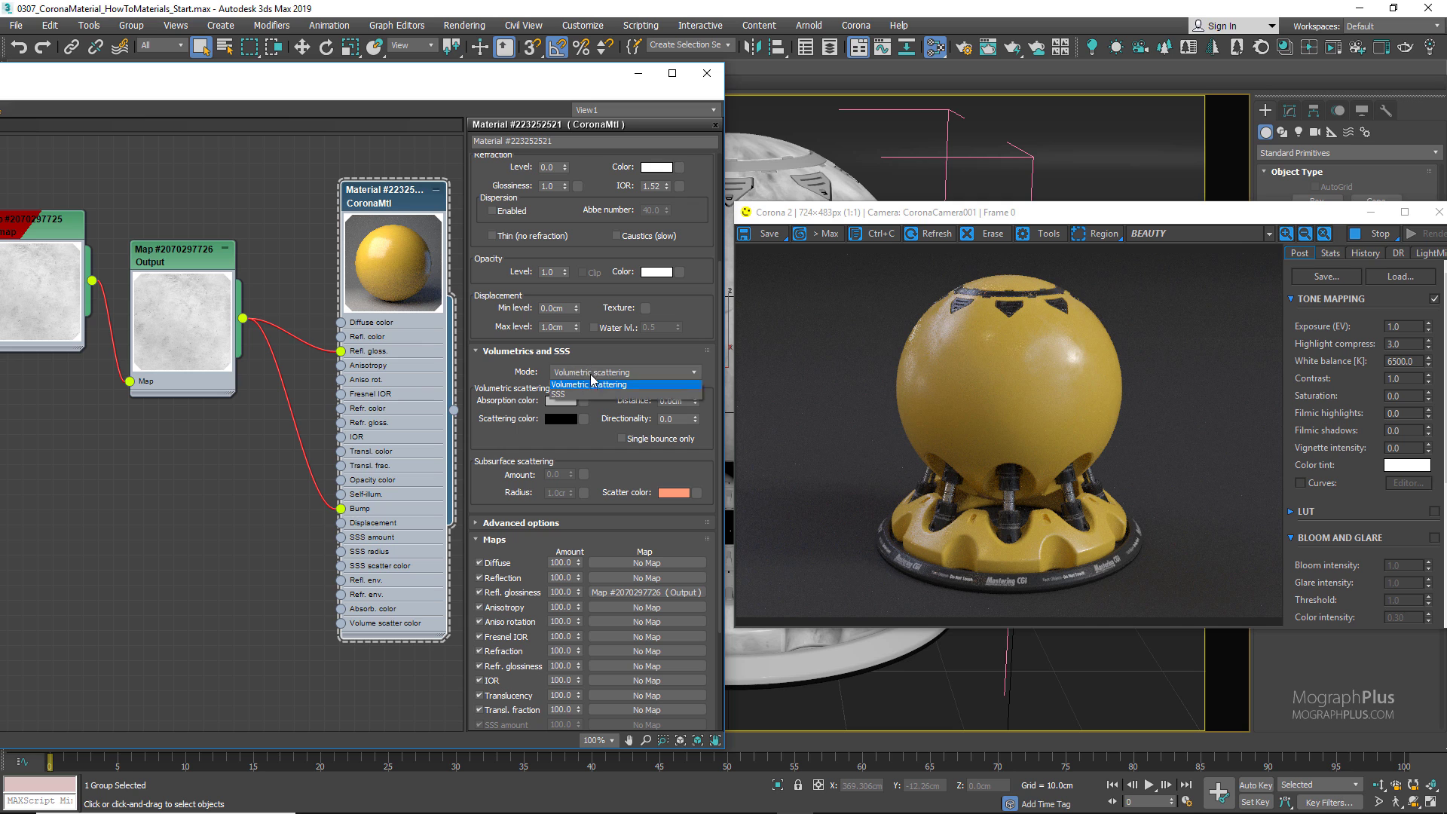
Switch the CoronaMtl's volumetrics mode to SSS, with a subsurface scattering amount of 1.0 and a radius of 5 cm.
left_click(592, 402)
scroll(581, 205, "up", 5)
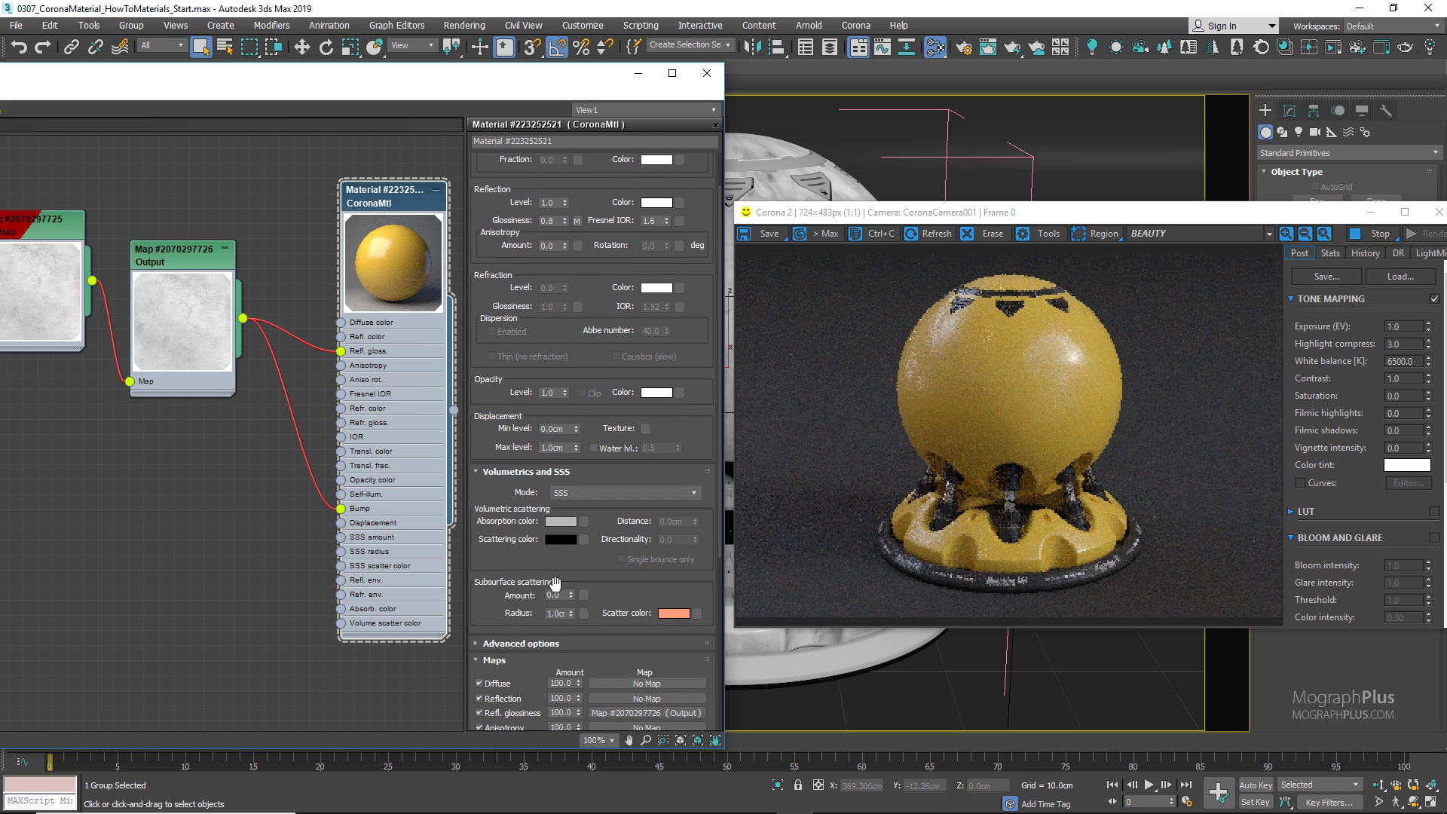
double_click(555, 595)
type("1")
key("Return")
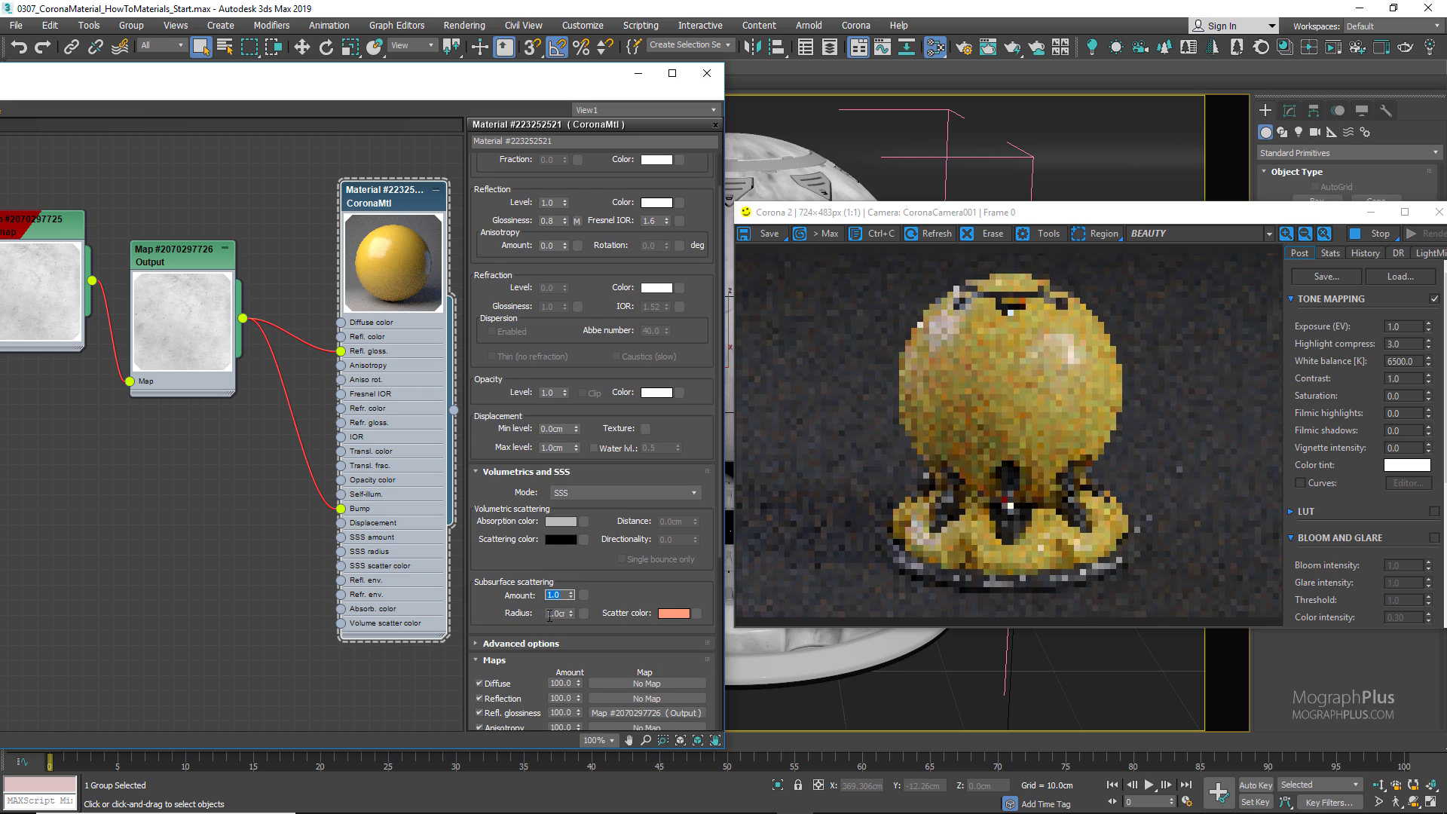
double_click(554, 613)
type("5")
key("Return")
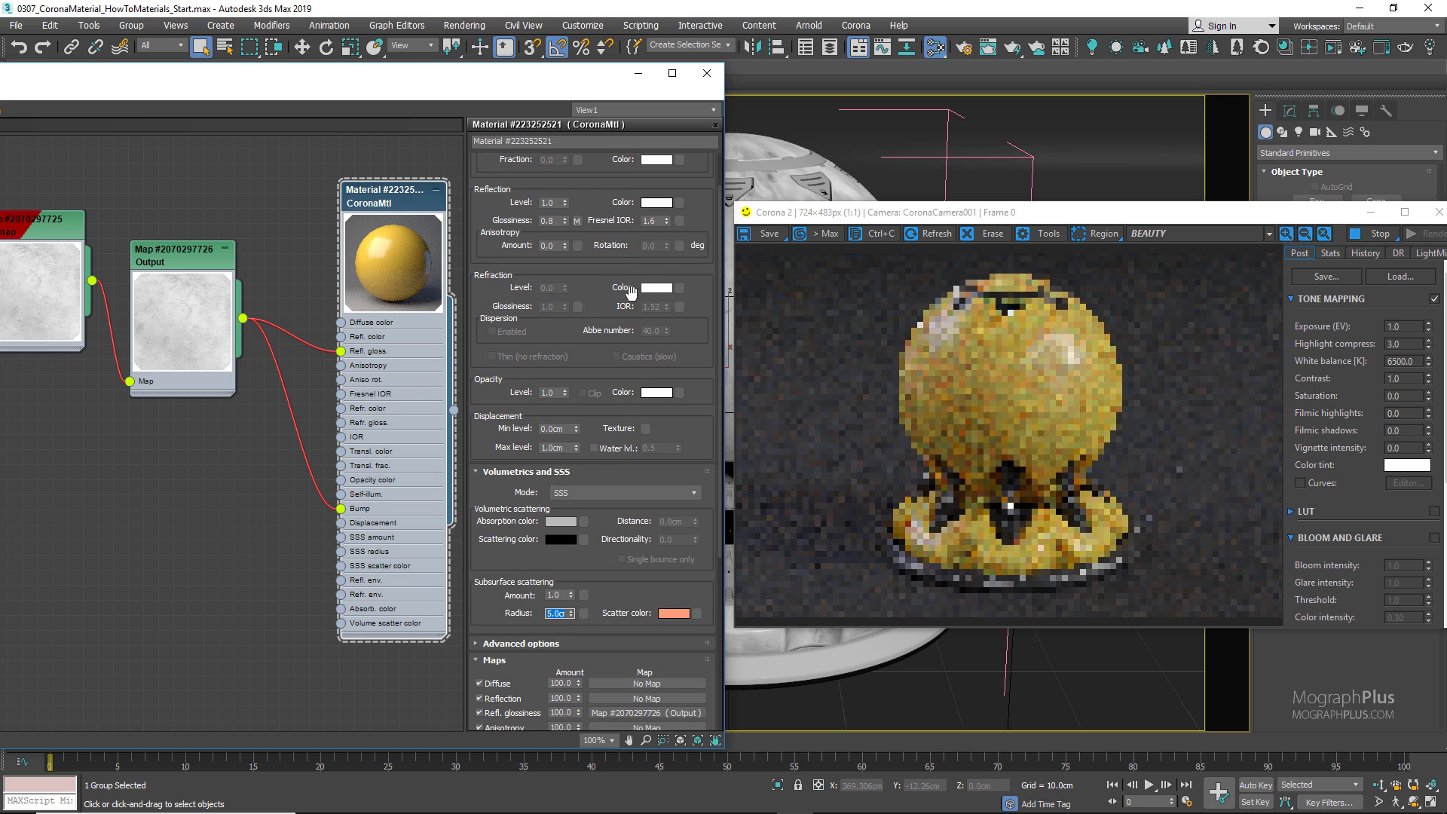
Try a subsurface scattering radius of 50 cm and return it to 5 cm.
scroll(599, 266, "up", 2)
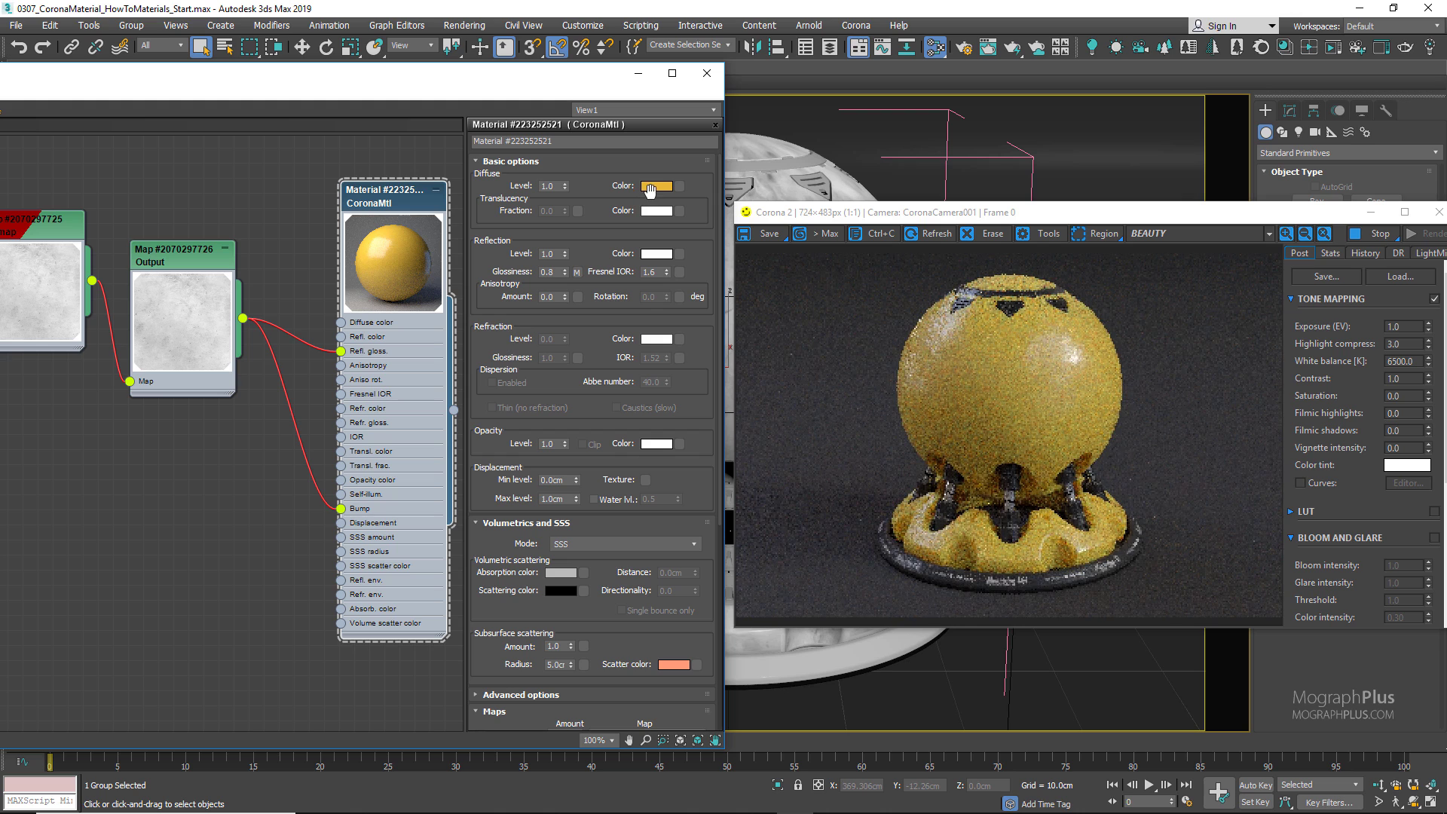
left_click_drag(608, 210, 608, 206)
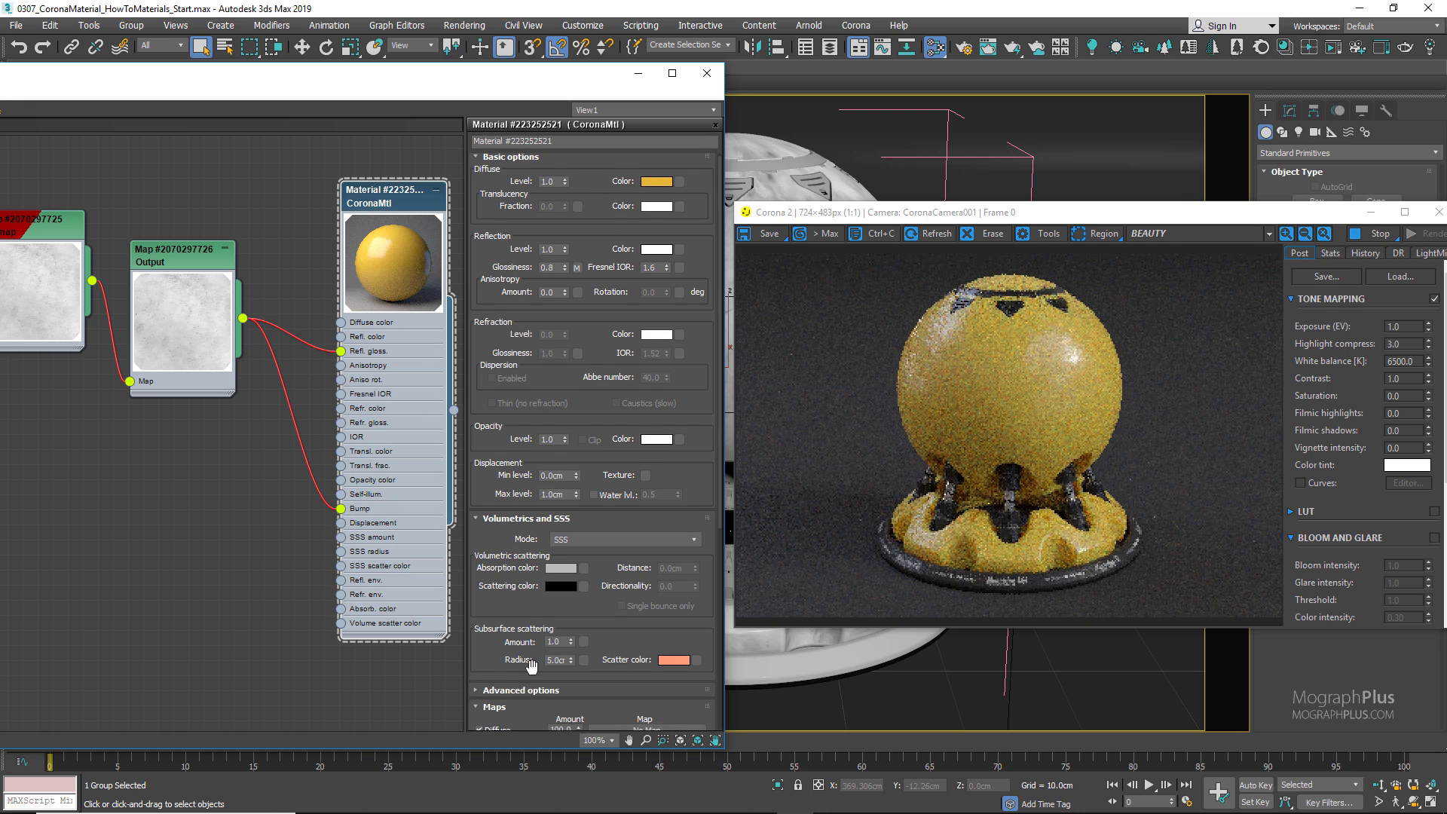
double_click(554, 661)
type("50")
key("Return")
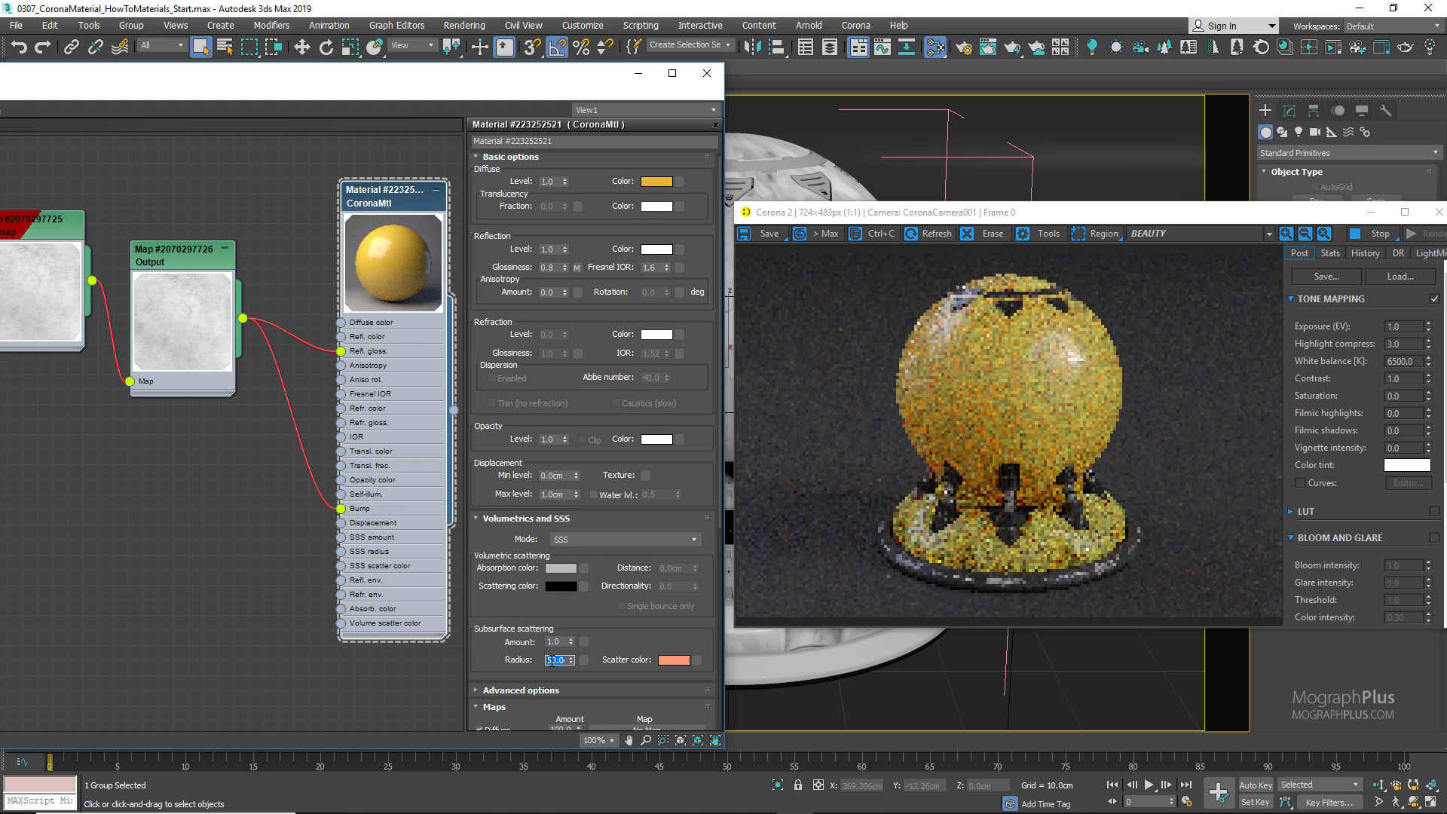
type("5")
key("Return")
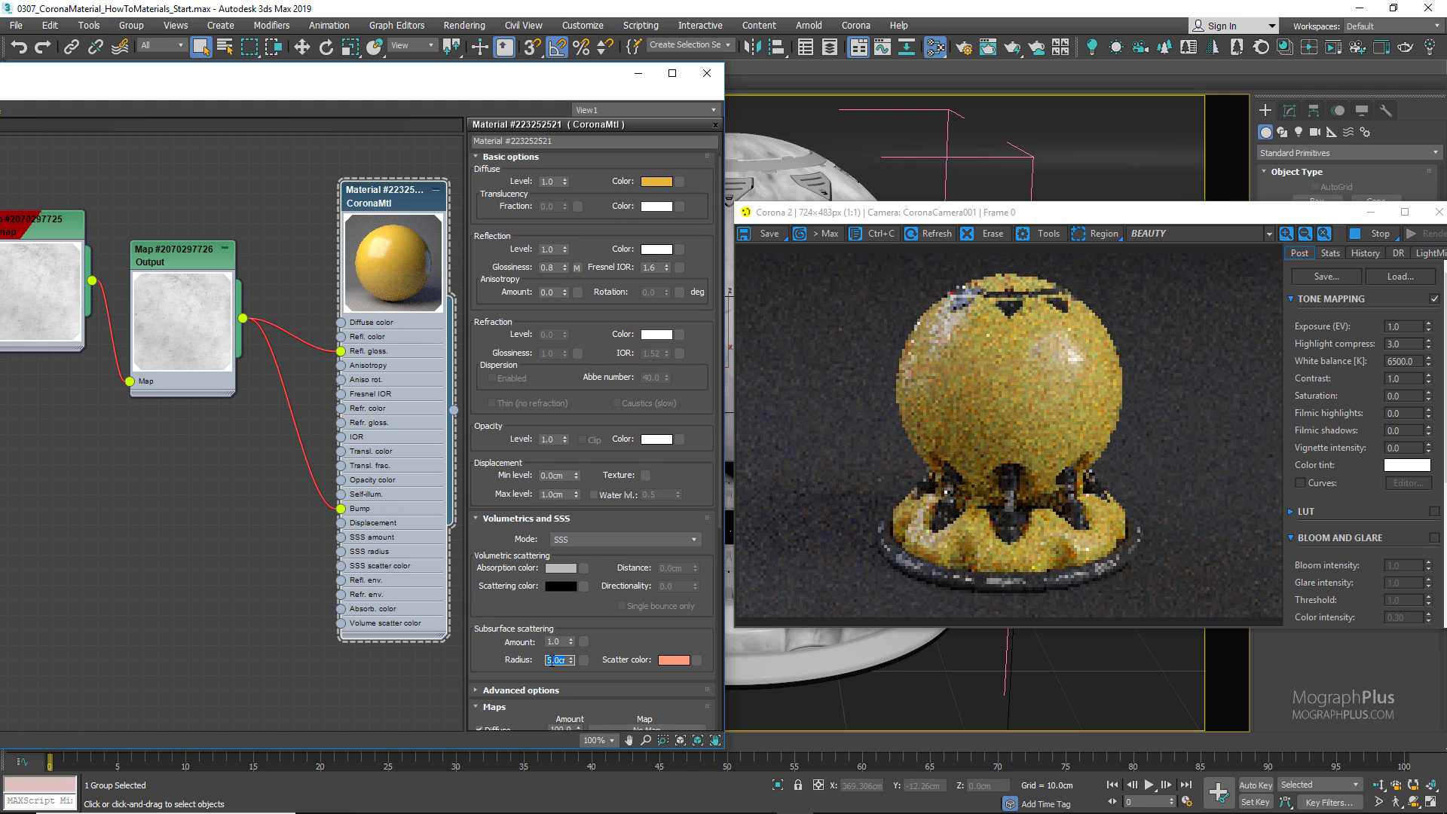
Copy the diffuse color of the yellow CoronaMtl into its subsurface scattering scatter color.
right_click(656, 183)
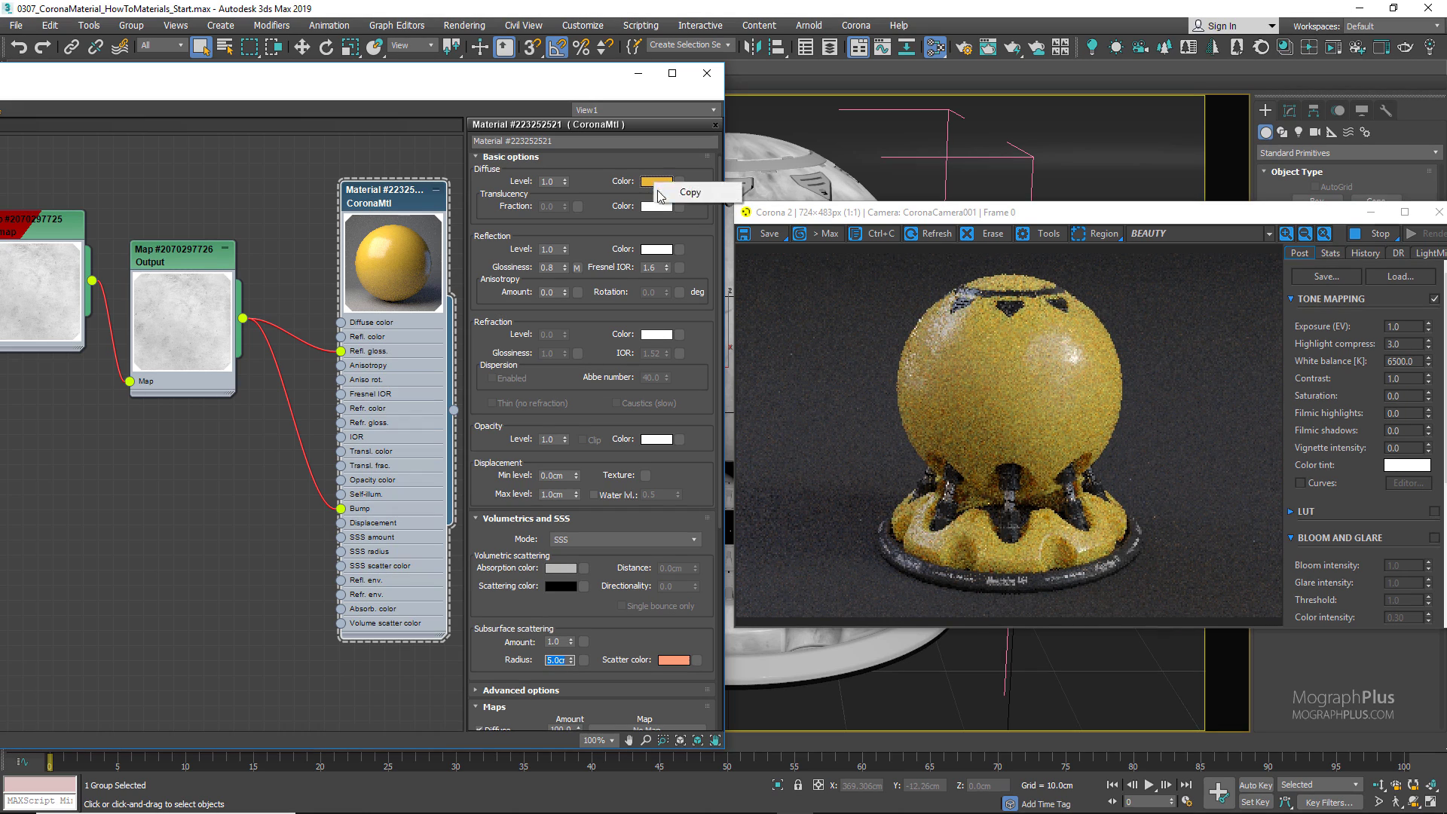
left_click(689, 192)
right_click(667, 661)
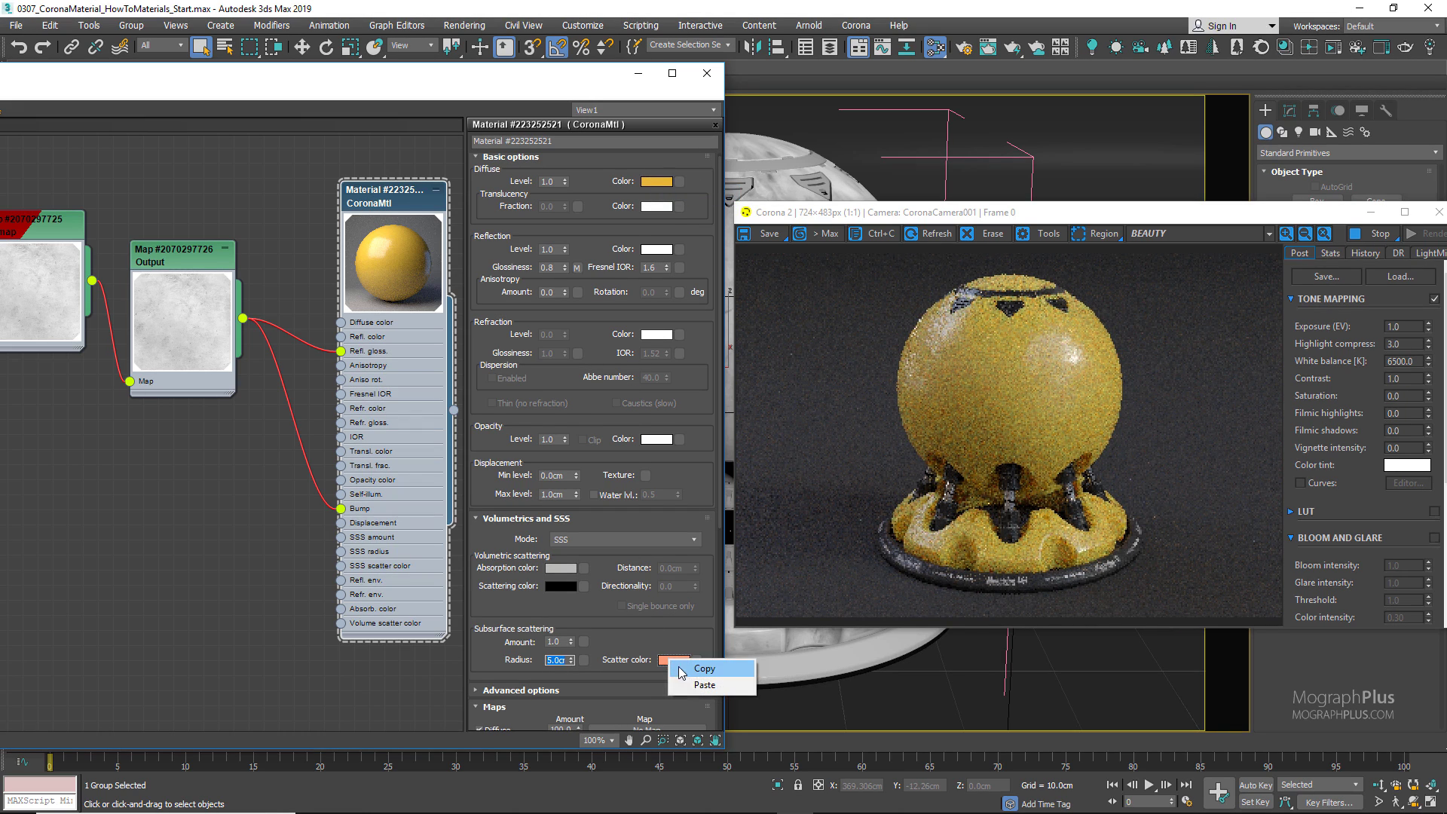
left_click(705, 684)
Set the saturation of the yellow material's scatter color to 215.
left_click(674, 660)
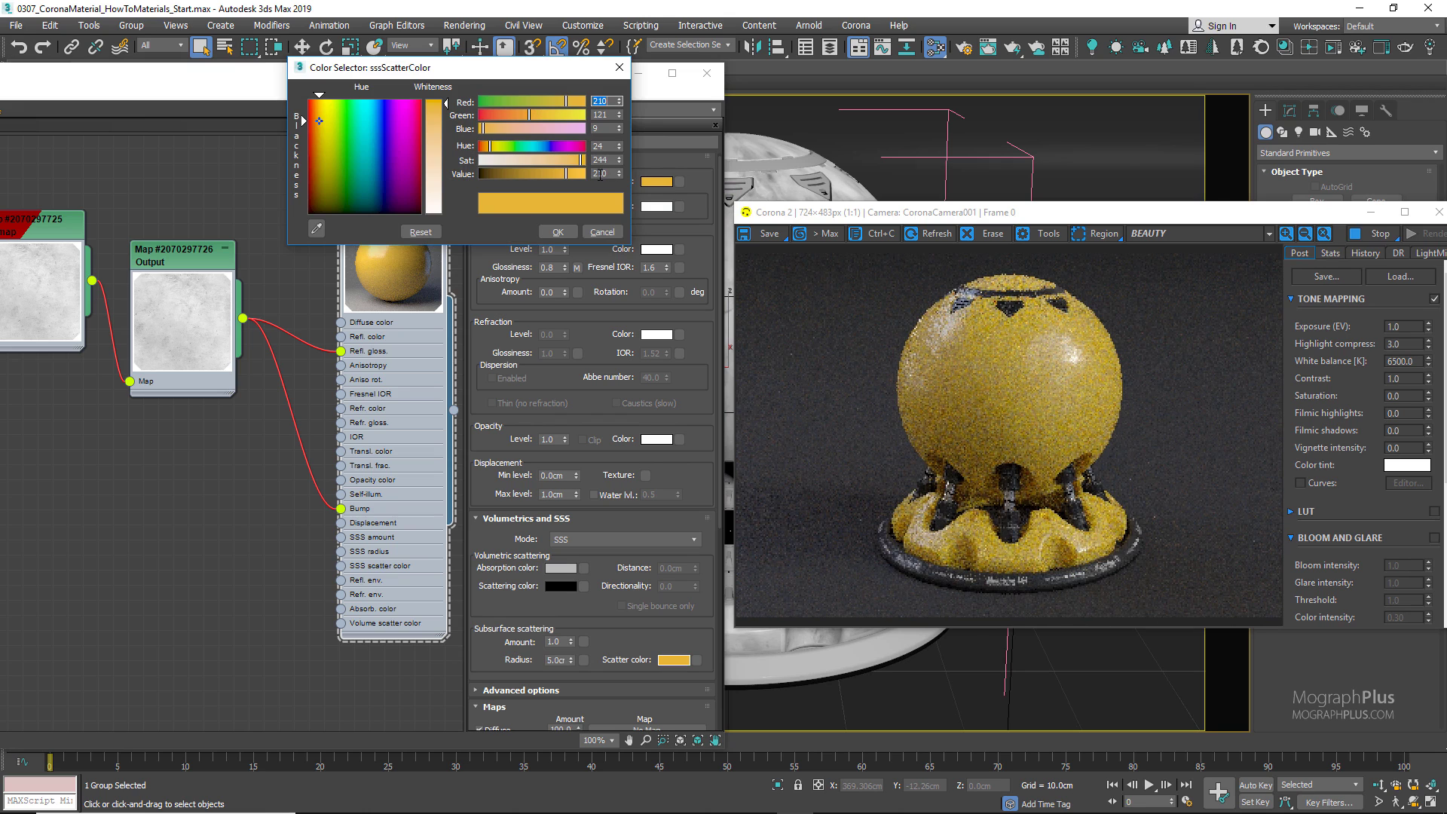
double_click(603, 159)
type("215")
key("Tab")
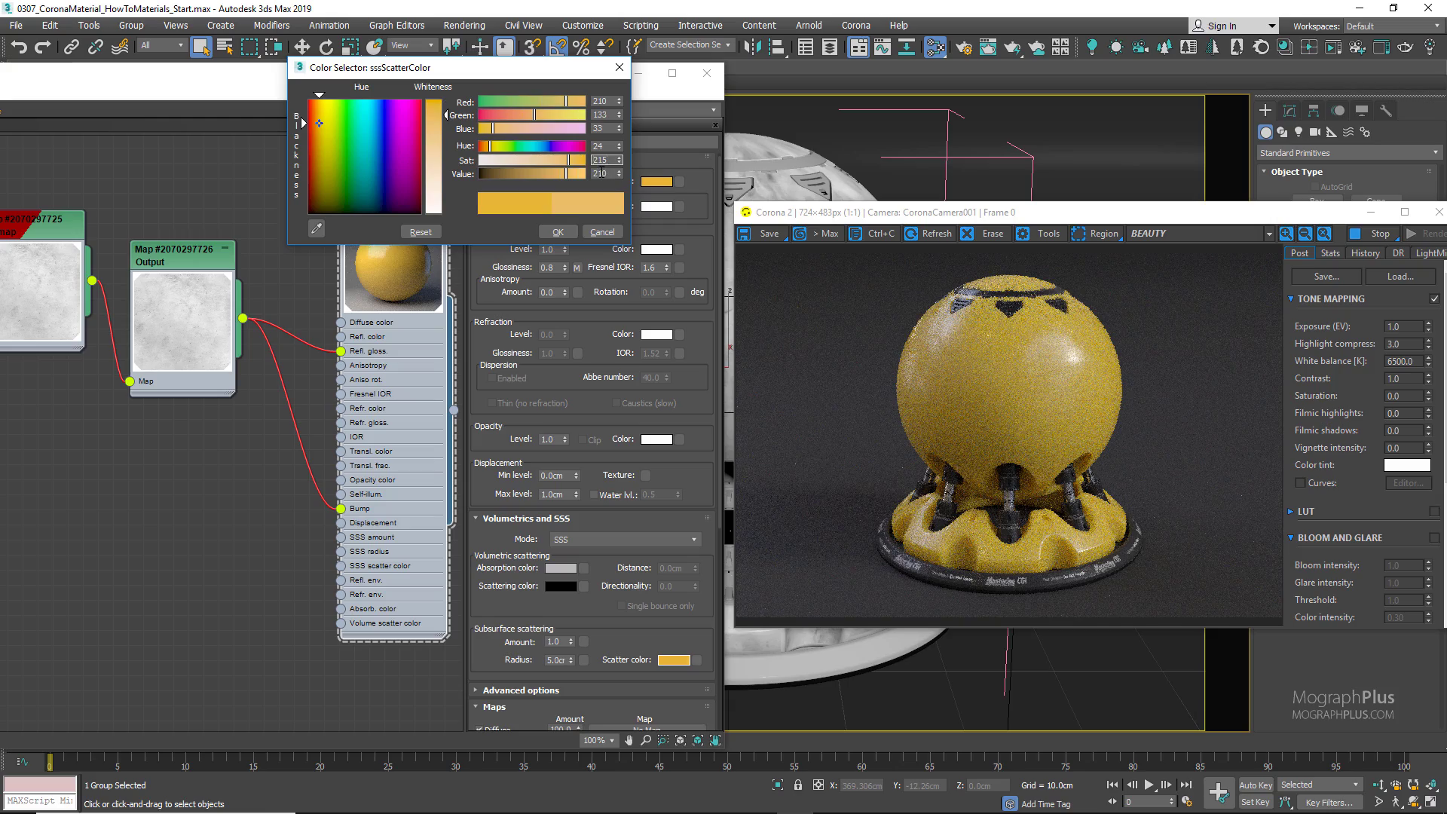
left_click(559, 233)
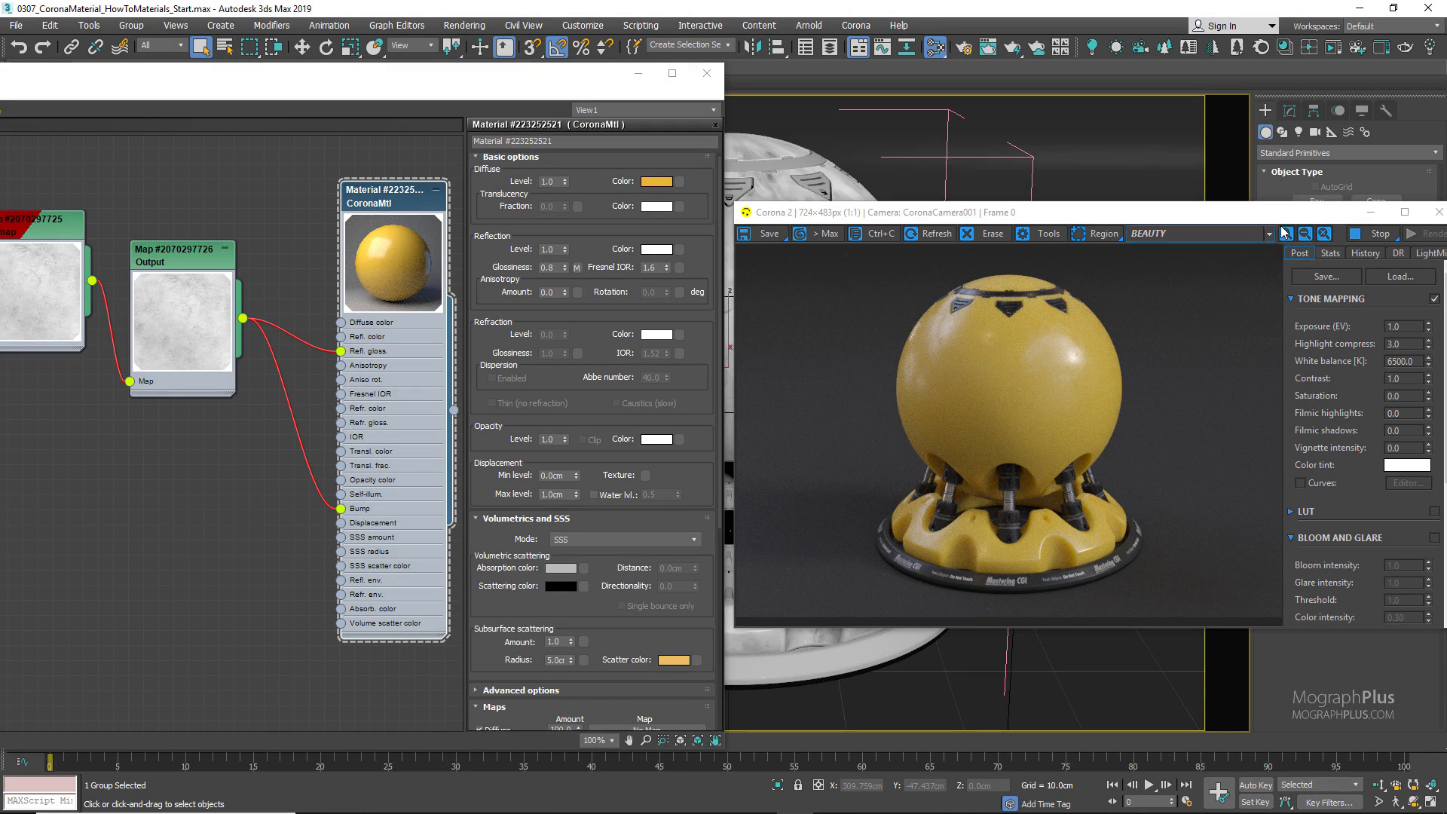
Set the frame buffer's tone mapping contrast to 2.50 and close the finished yellow render image.
double_click(1407, 378)
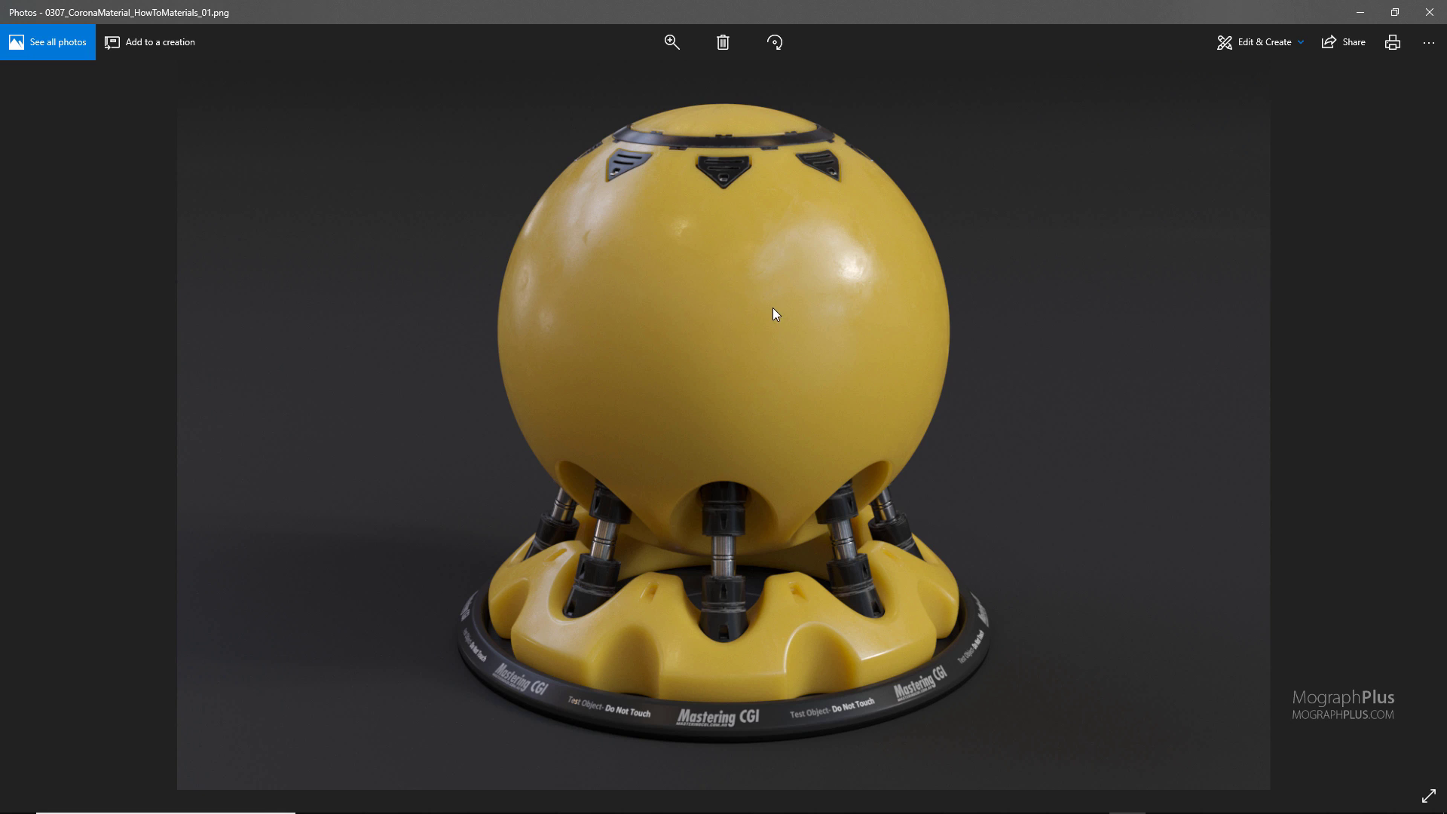
left_click(1430, 13)
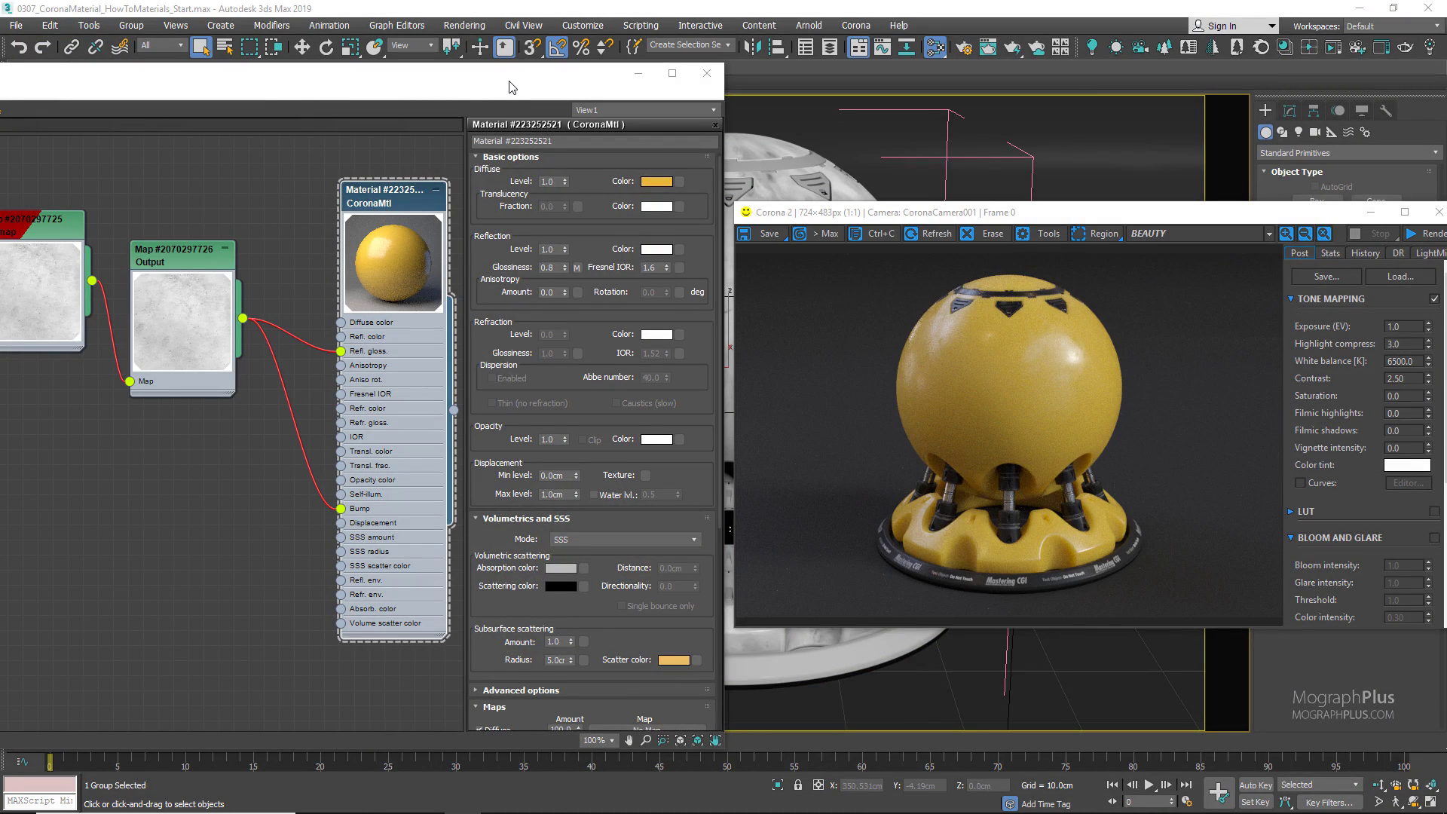
Duplicate the yellow CoronaMtl node beside the original, assign the copy to the selected ShaderBall group and open its parameters.
double_click(572, 77)
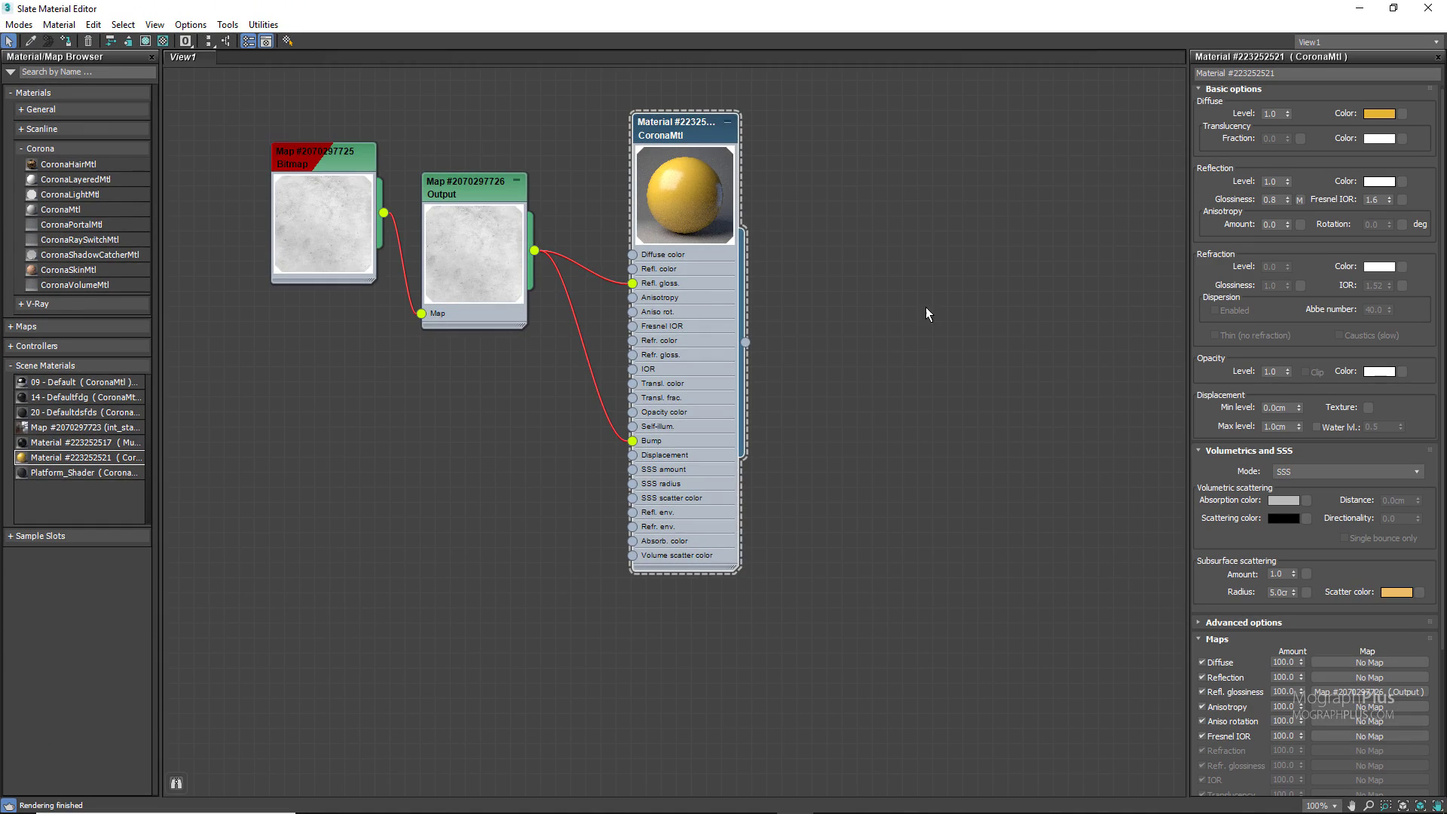
middle_click_drag(926, 313, 827, 340)
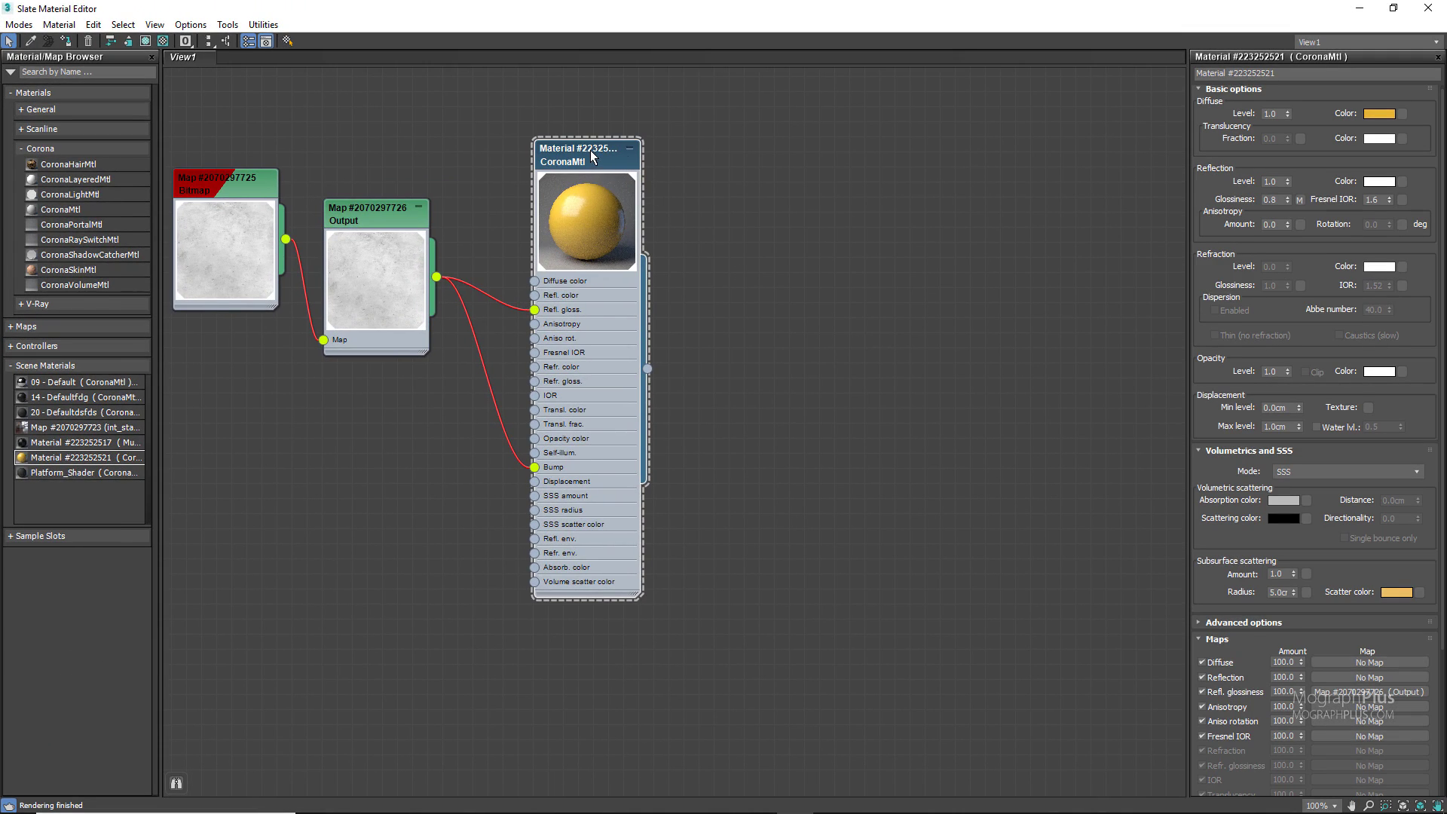
left_click_drag(592, 156, 795, 160, "shift")
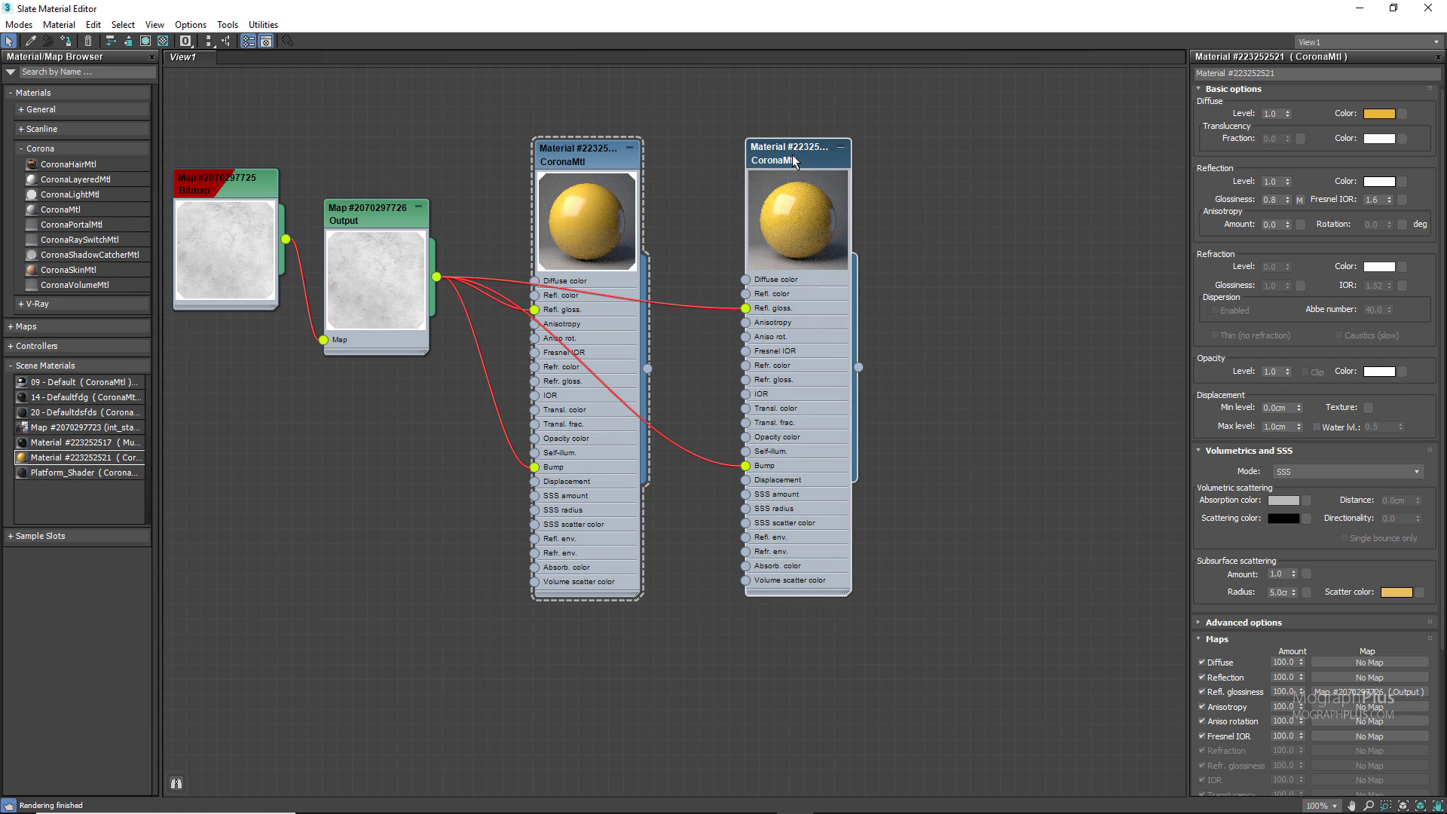
right_click(794, 156)
left_click(799, 172)
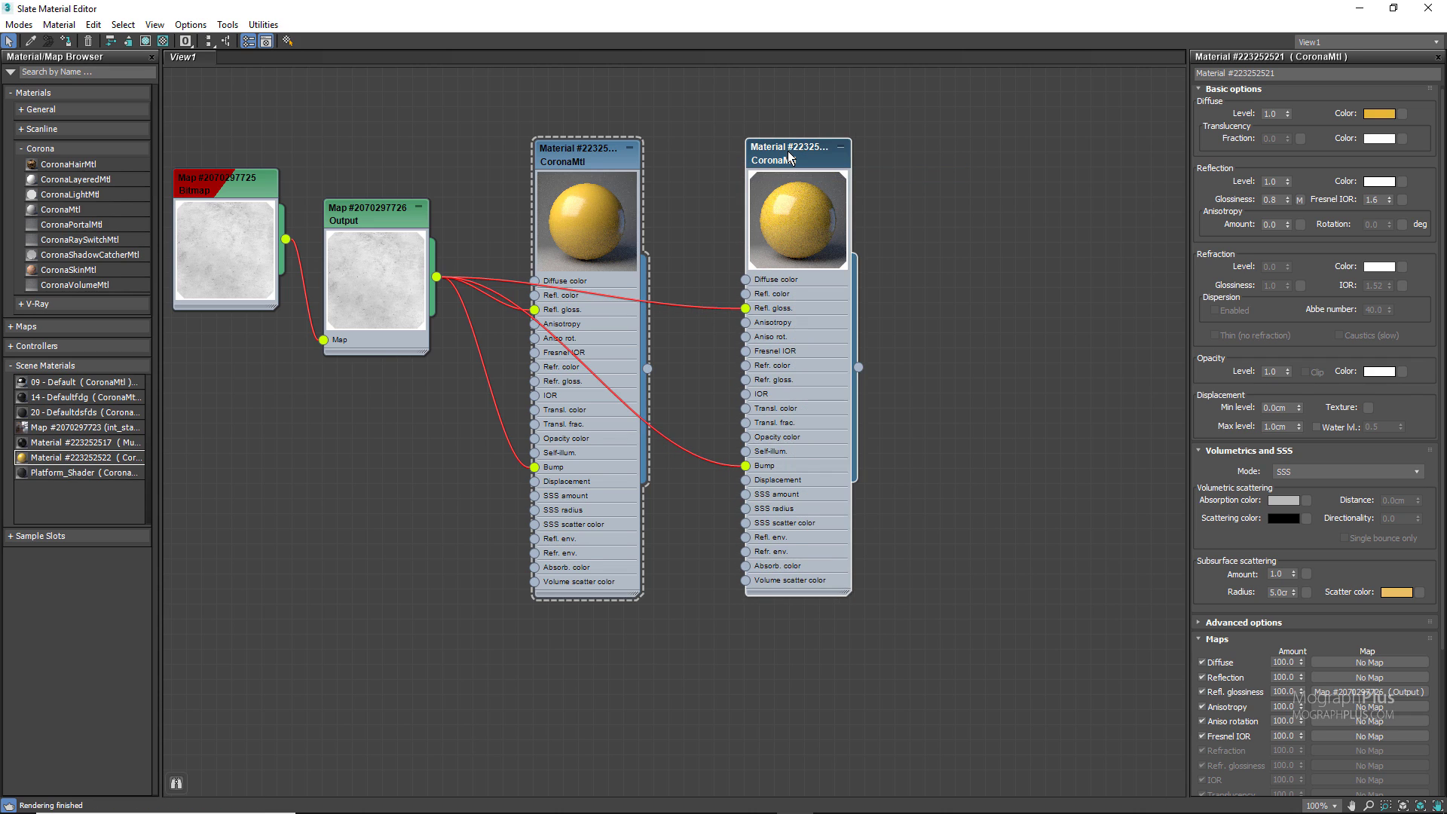
double_click(789, 157)
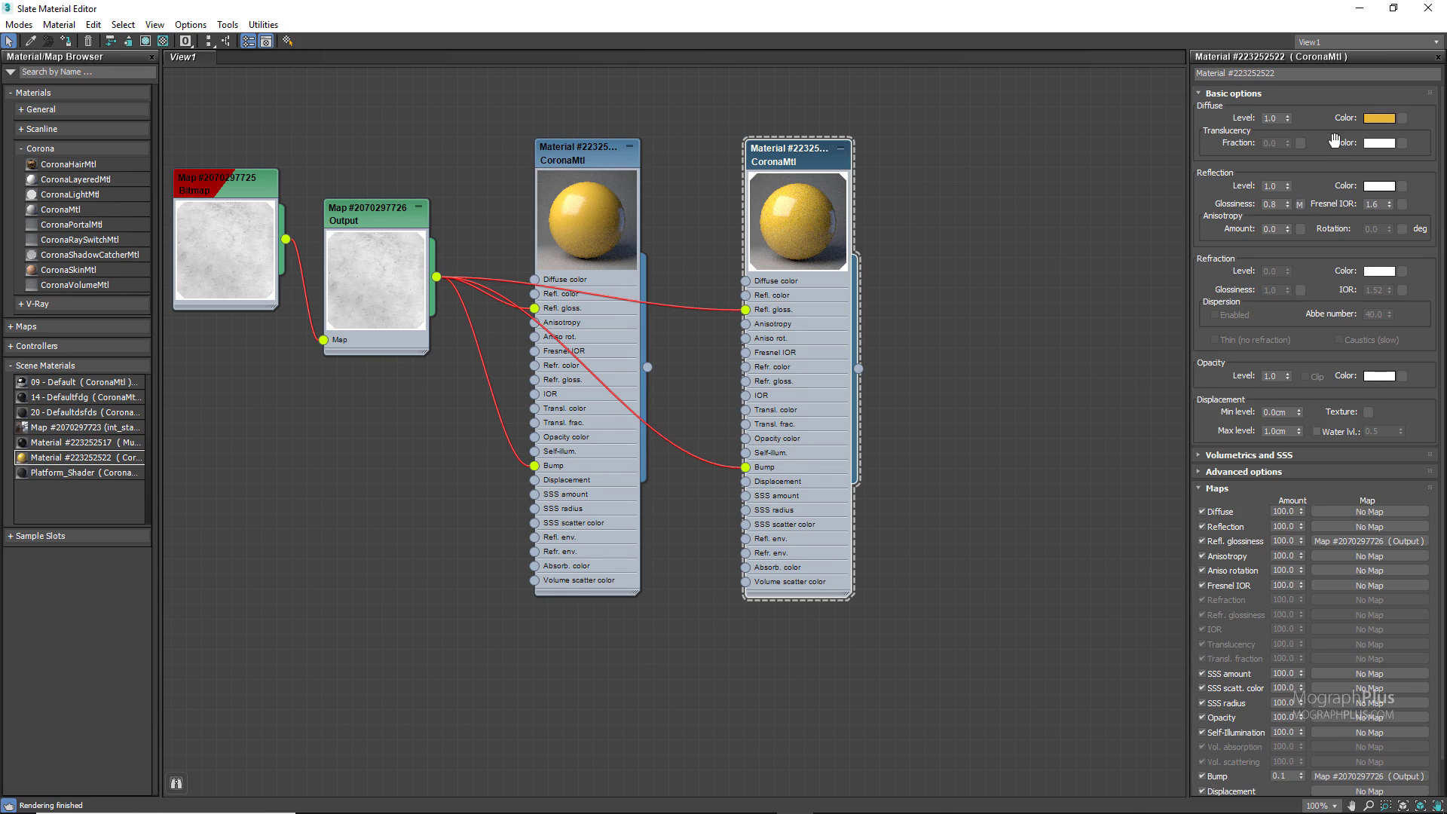
Set the duplicated material's diffuse color to a green of RGB 12, 86, 6.
left_click(1372, 119)
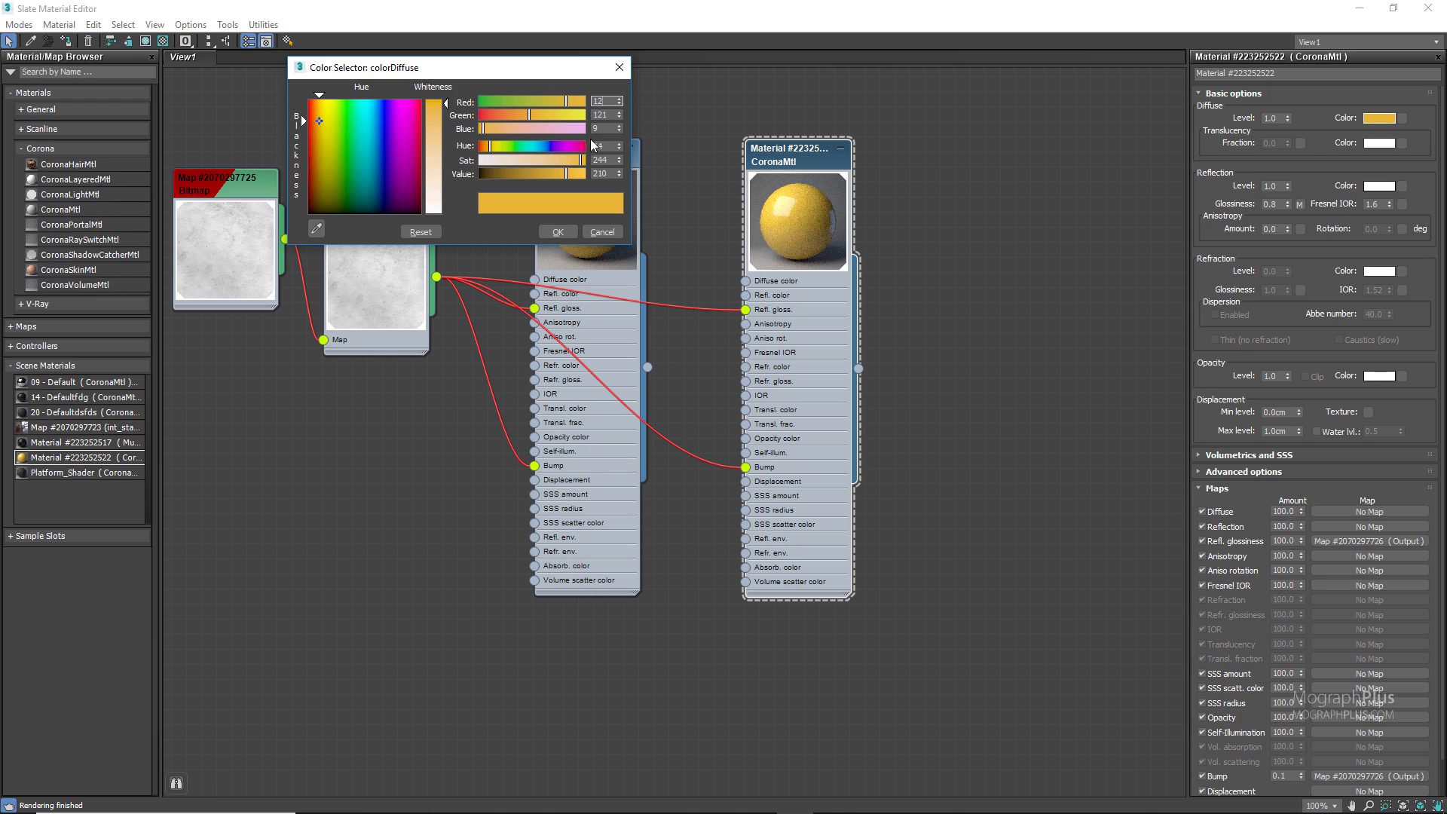
key("Tab")
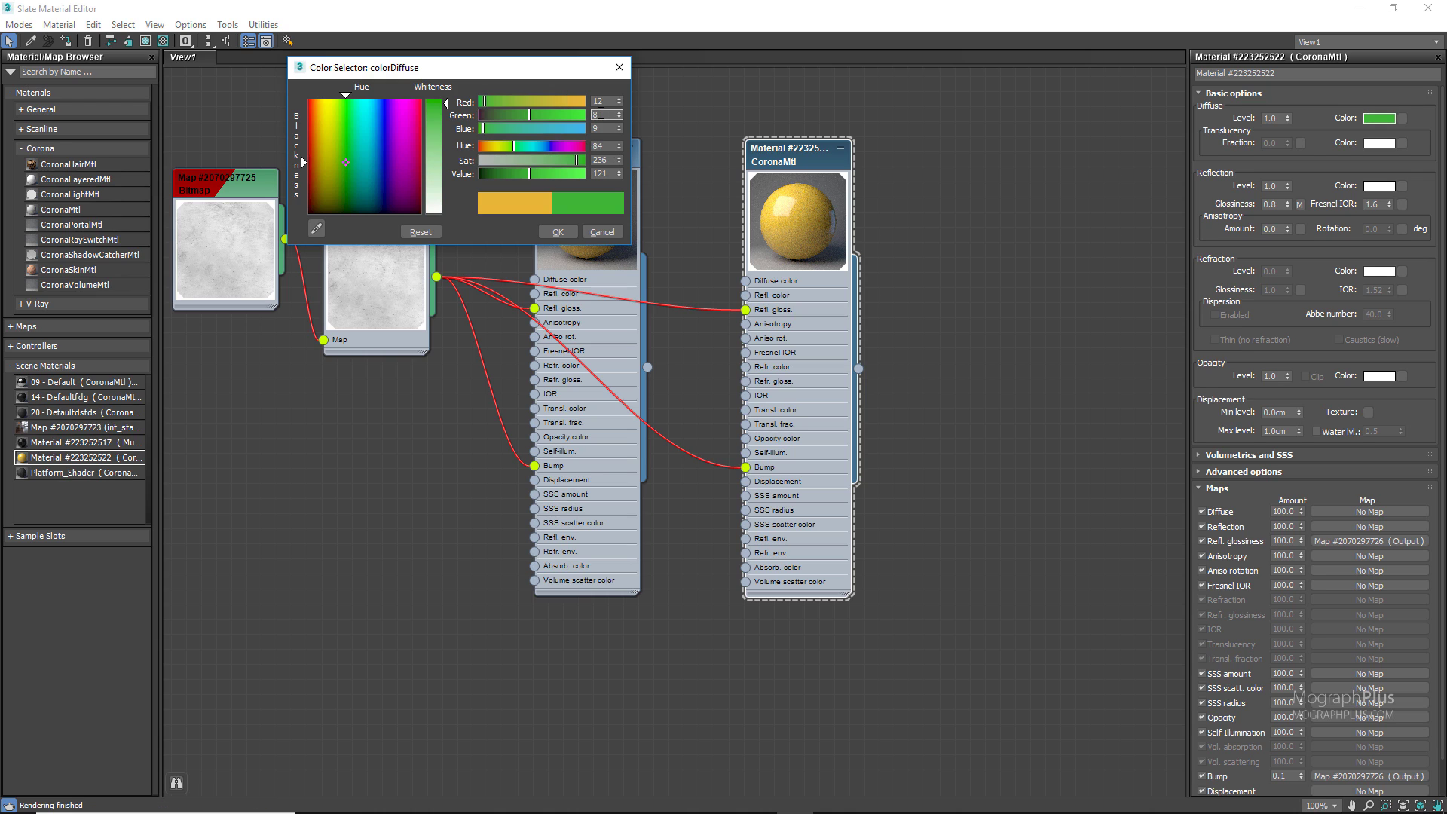
type("86")
key("Tab")
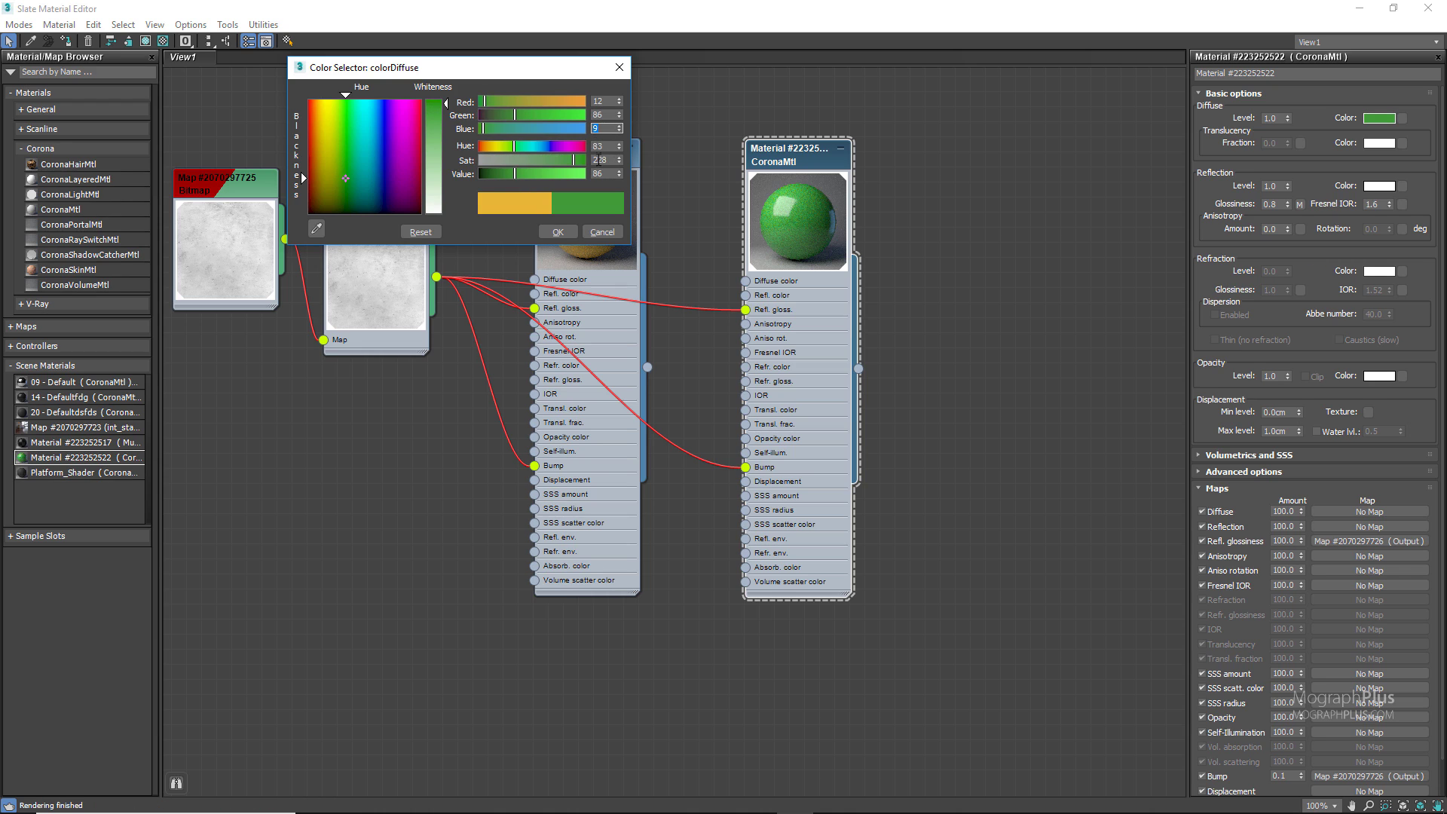
type("6")
key("Tab")
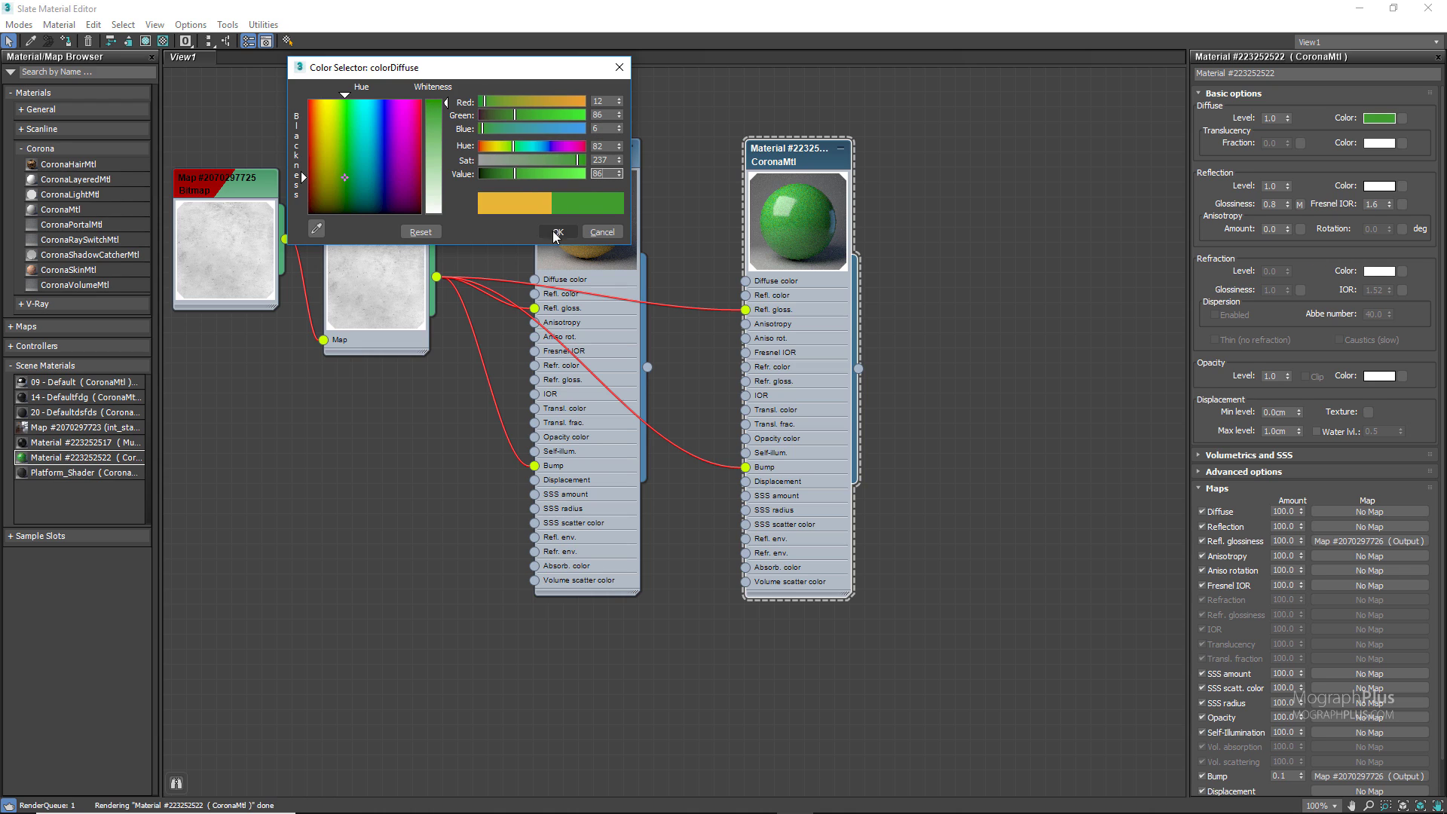
left_click(558, 231)
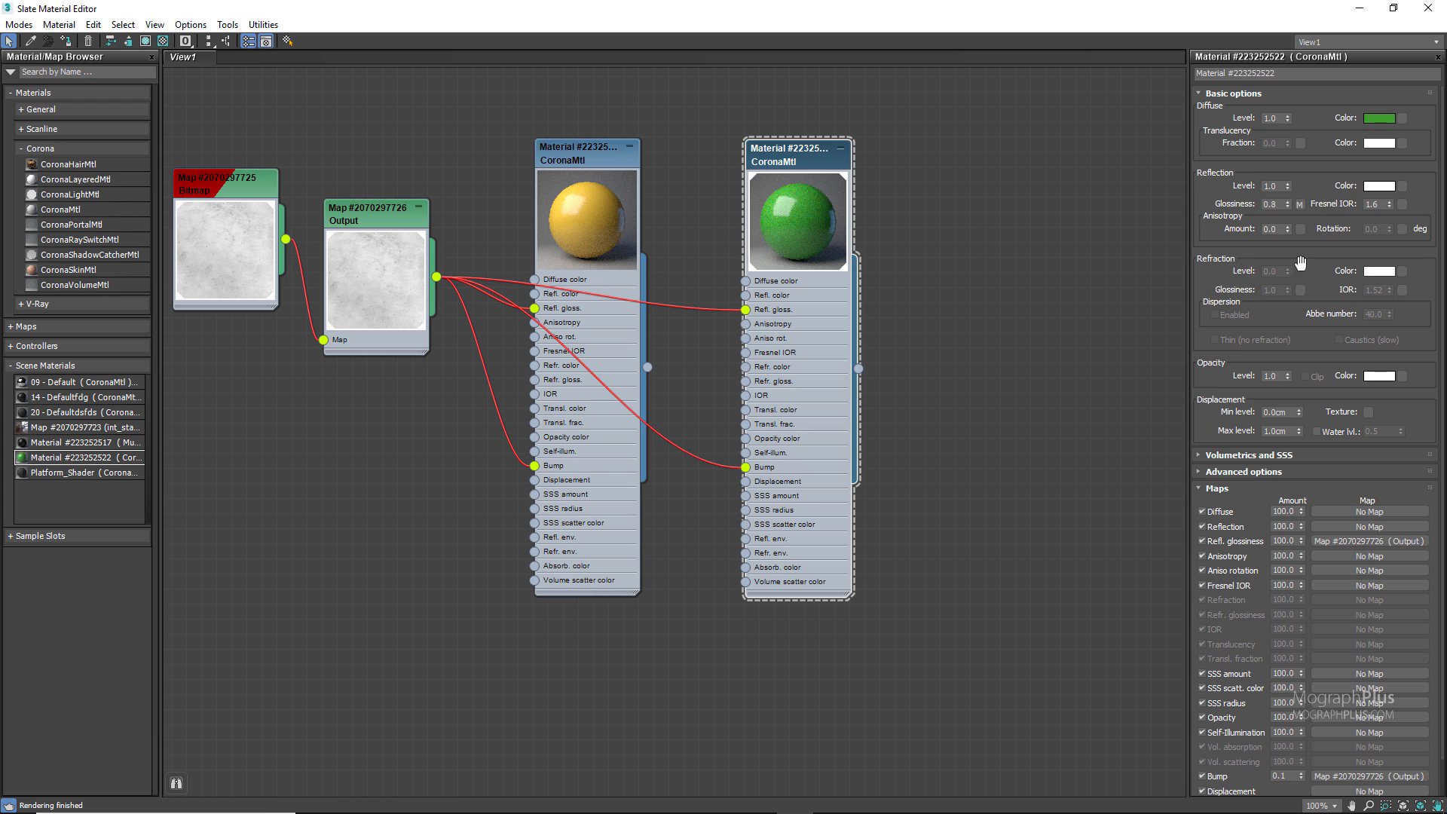
Set the duplicated material's opacity color to RGB 37, 172, 26 and copy that color.
right_click(1387, 123)
left_click(1395, 129)
left_click(1379, 376)
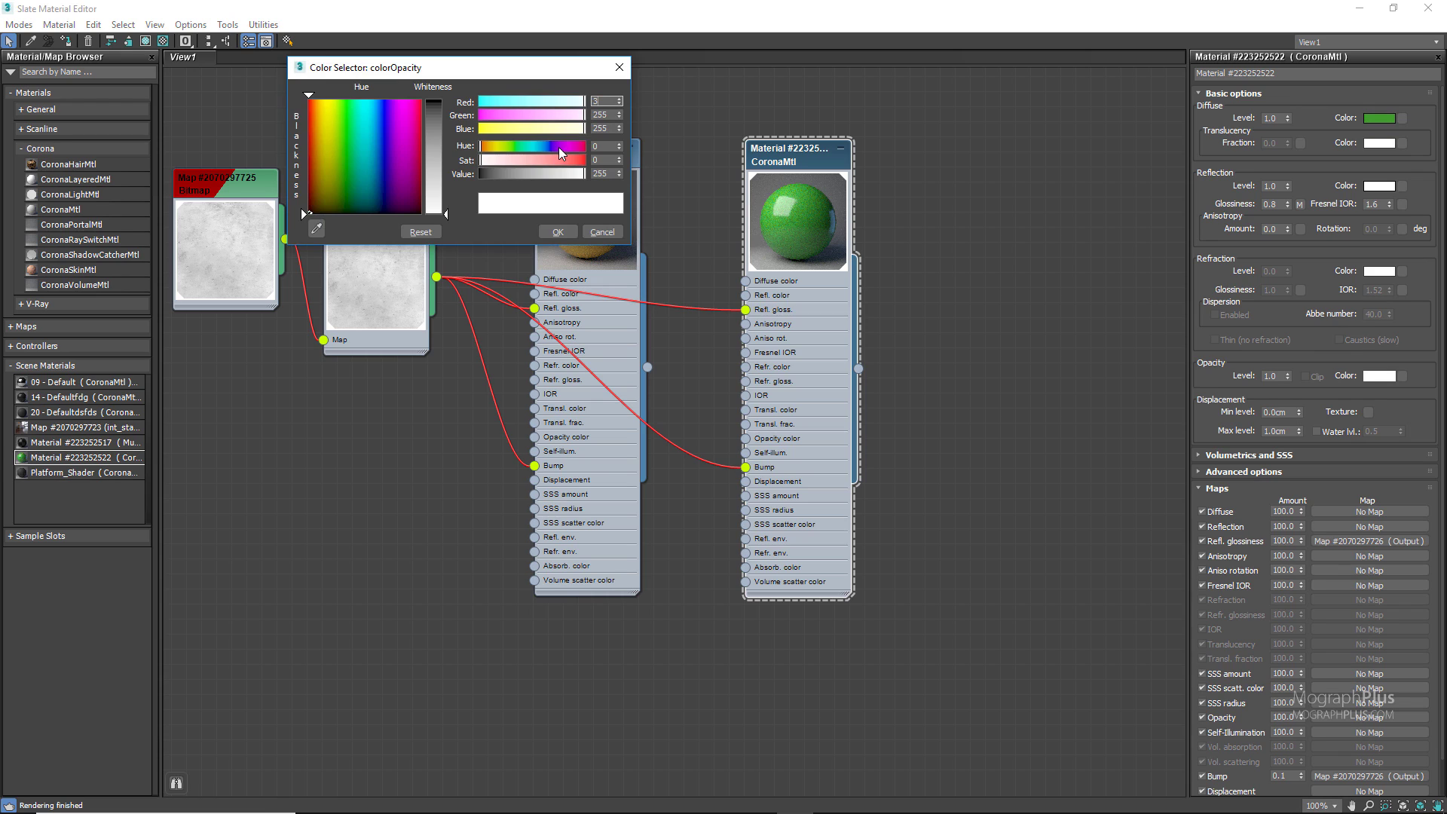
key("Tab")
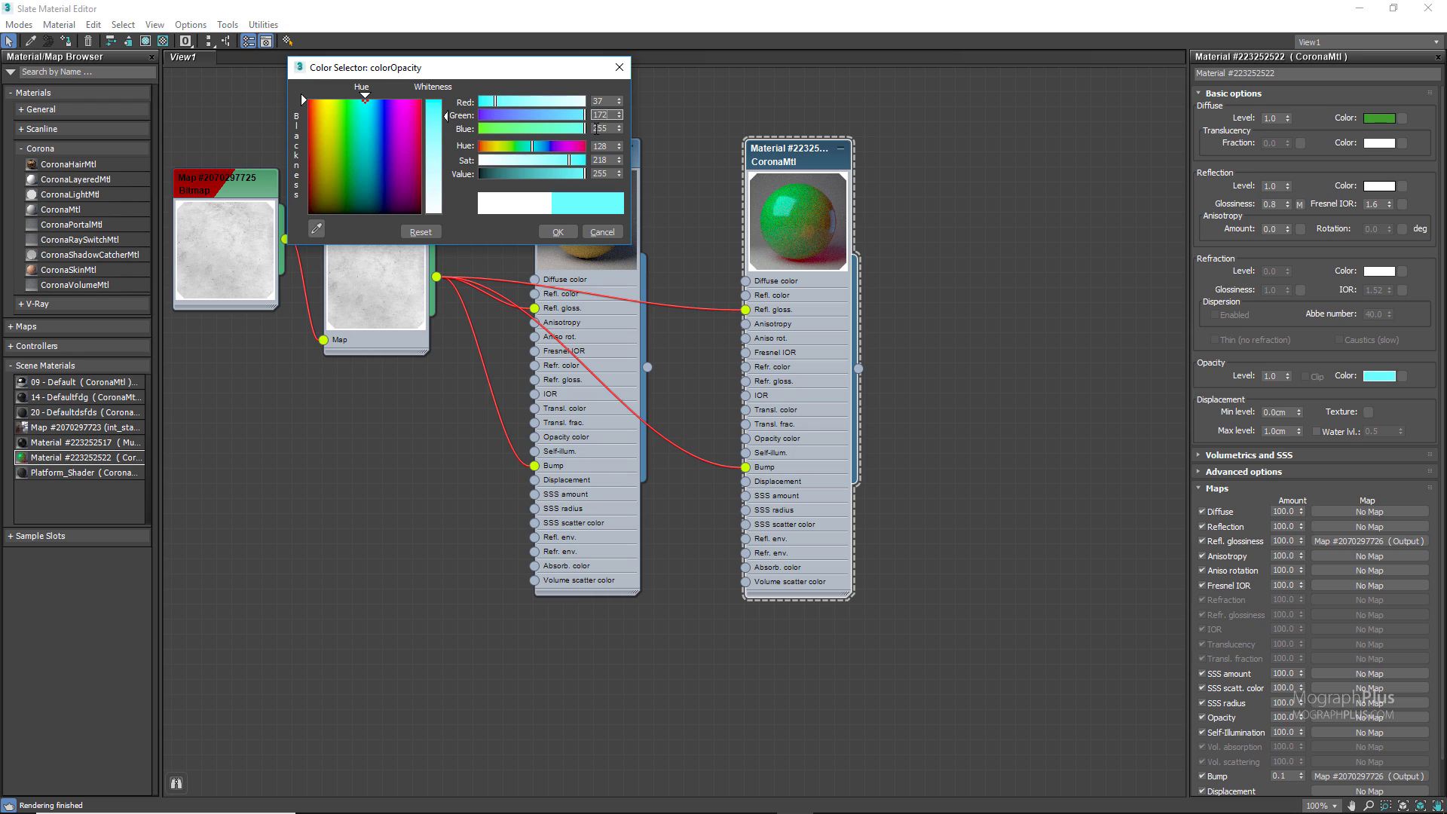
key("Tab")
type("26")
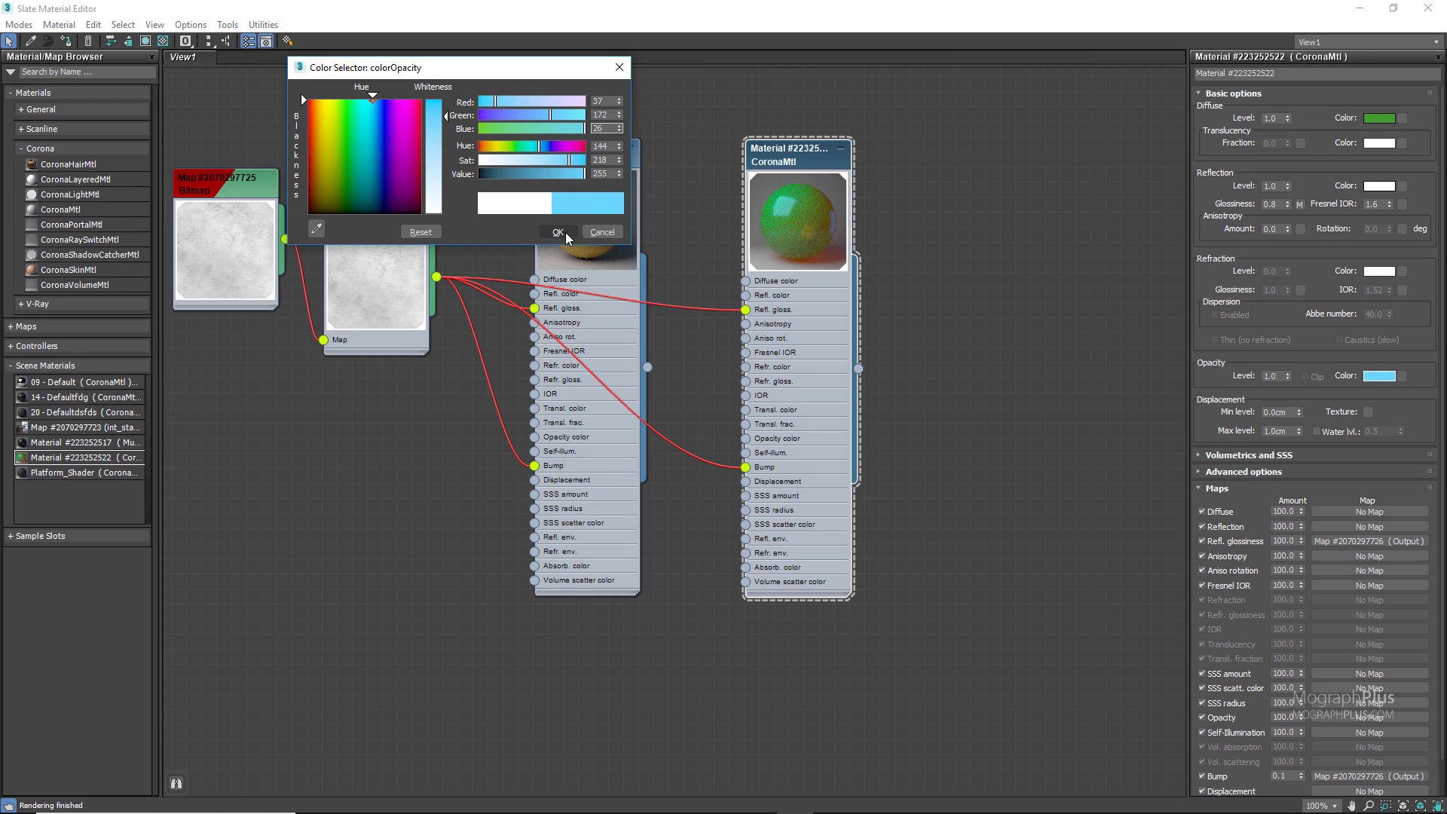
left_click(567, 235)
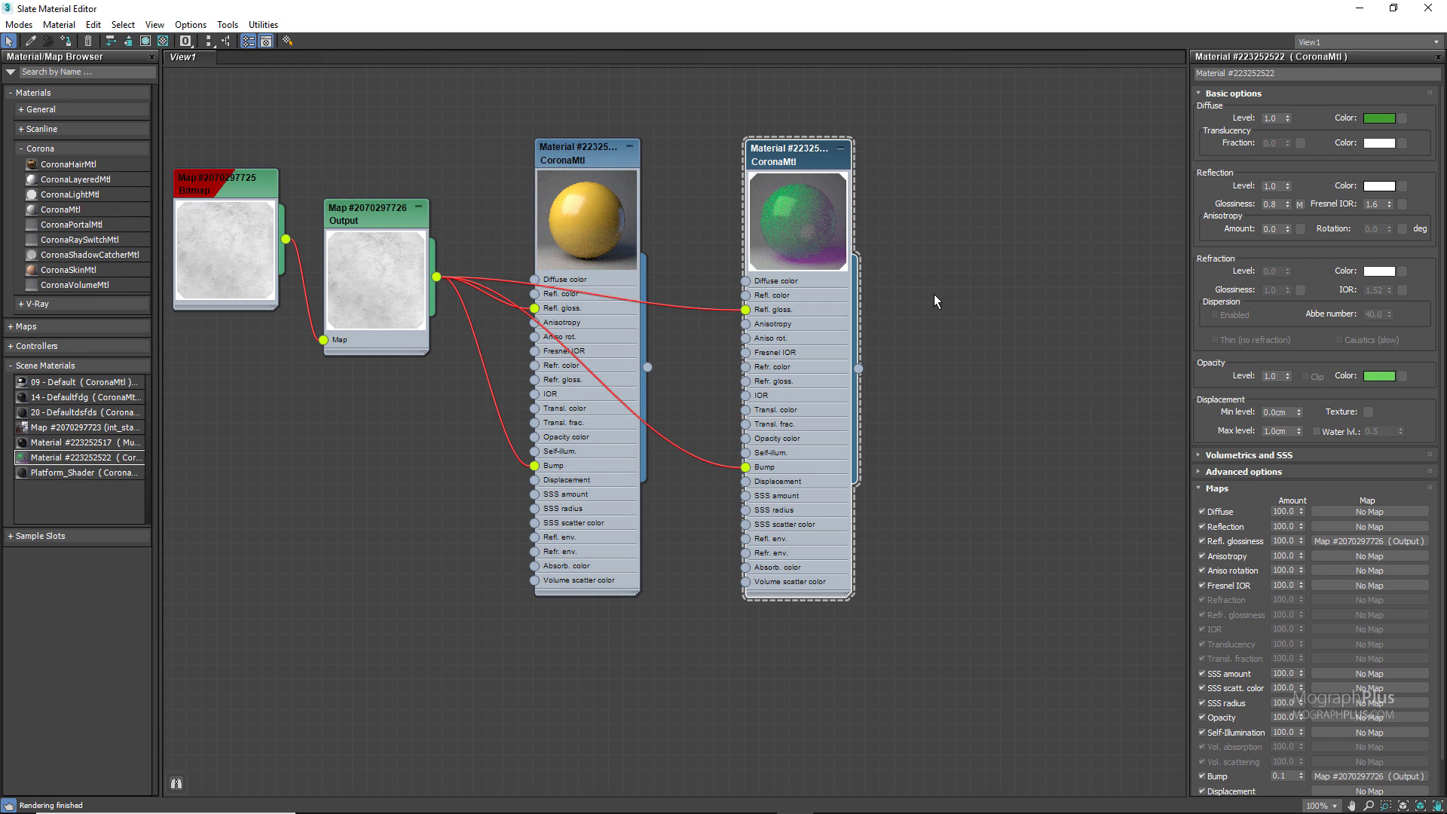
right_click(1381, 378)
left_click(1387, 390)
Change the duplicated material's opacity color to a neutral gray with RGB values of 172.
scroll(1379, 377, "down", 1)
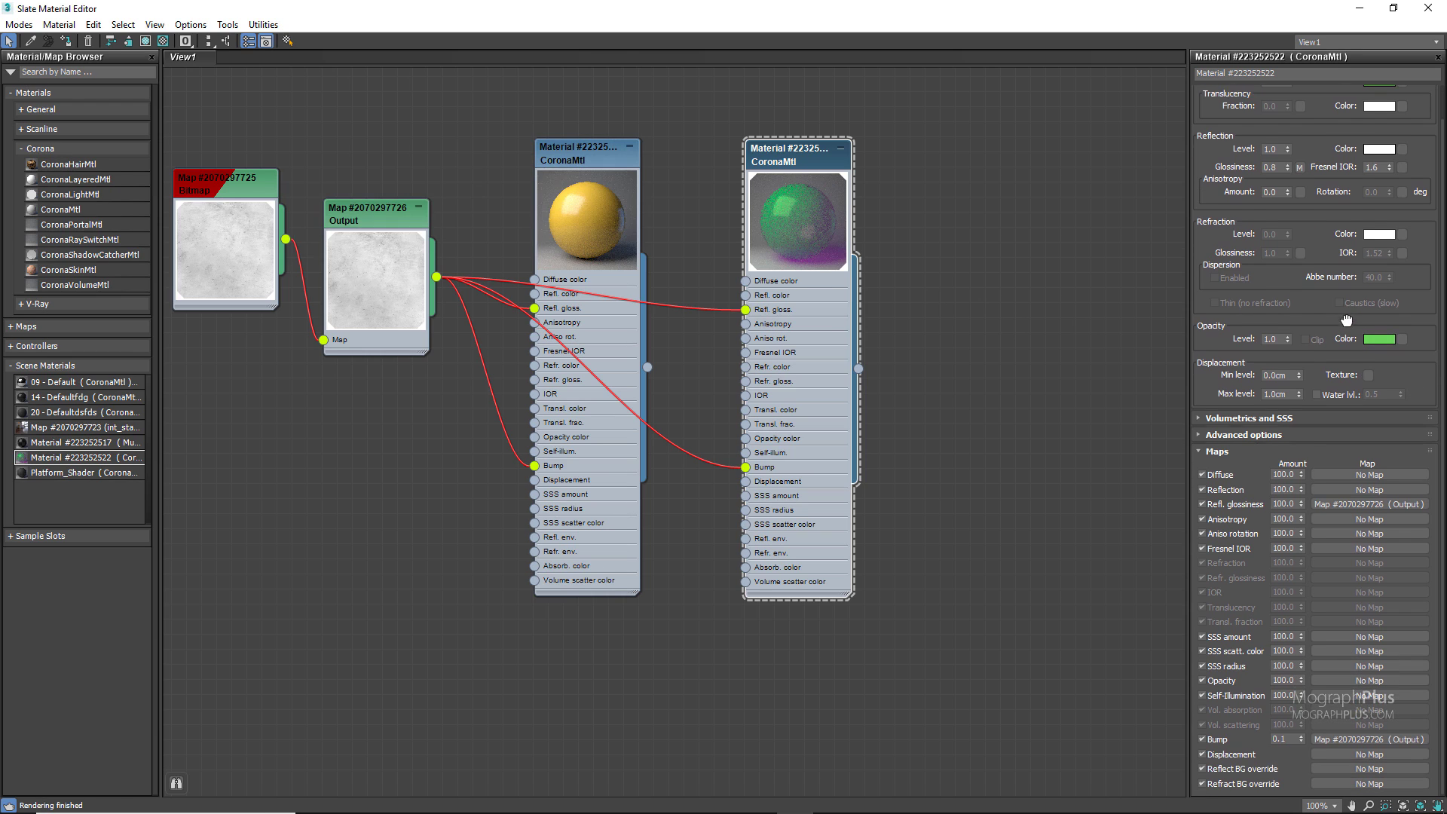
left_click(1379, 338)
left_click_drag(479, 171, 477, 169)
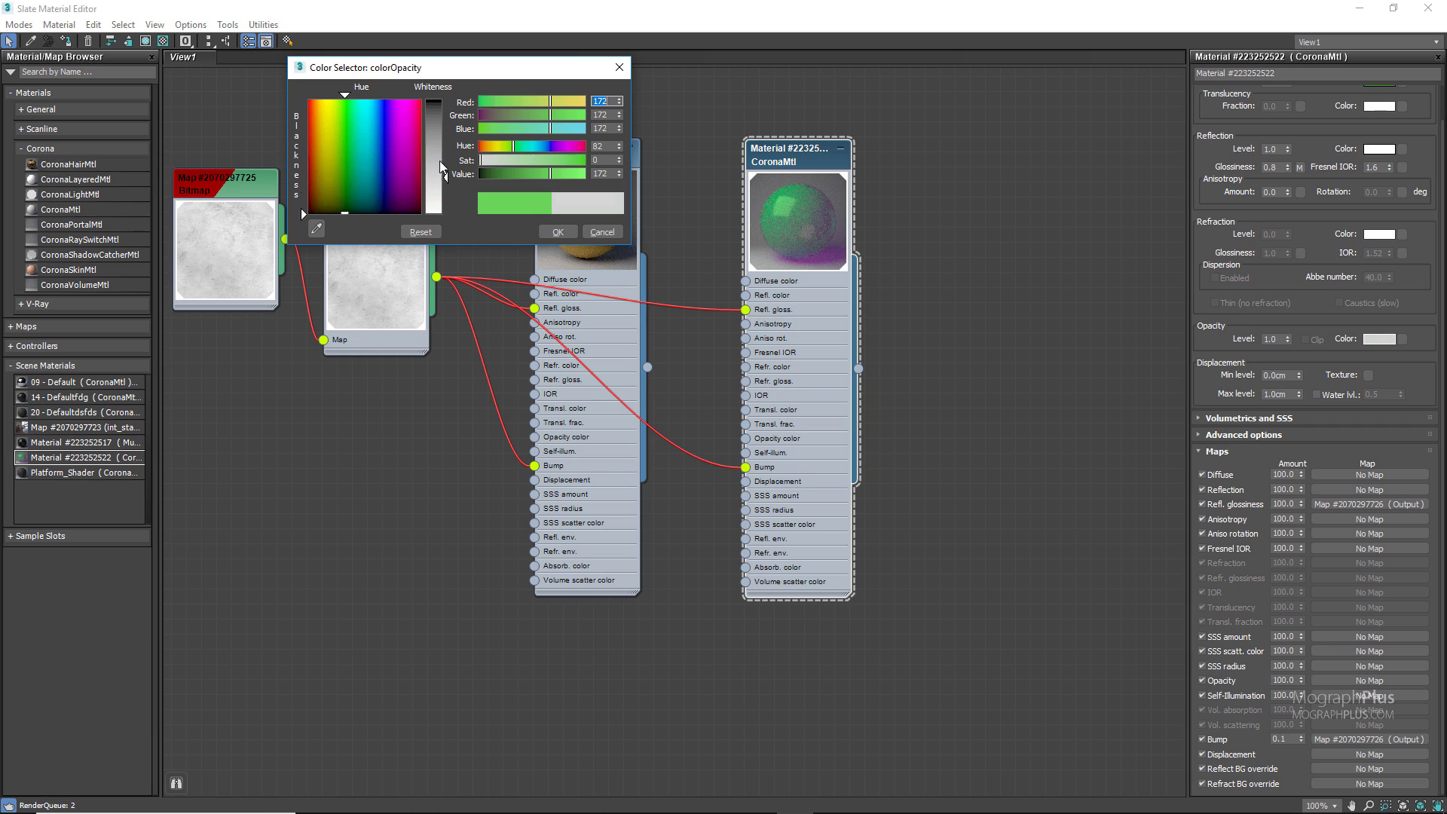
left_click(556, 233)
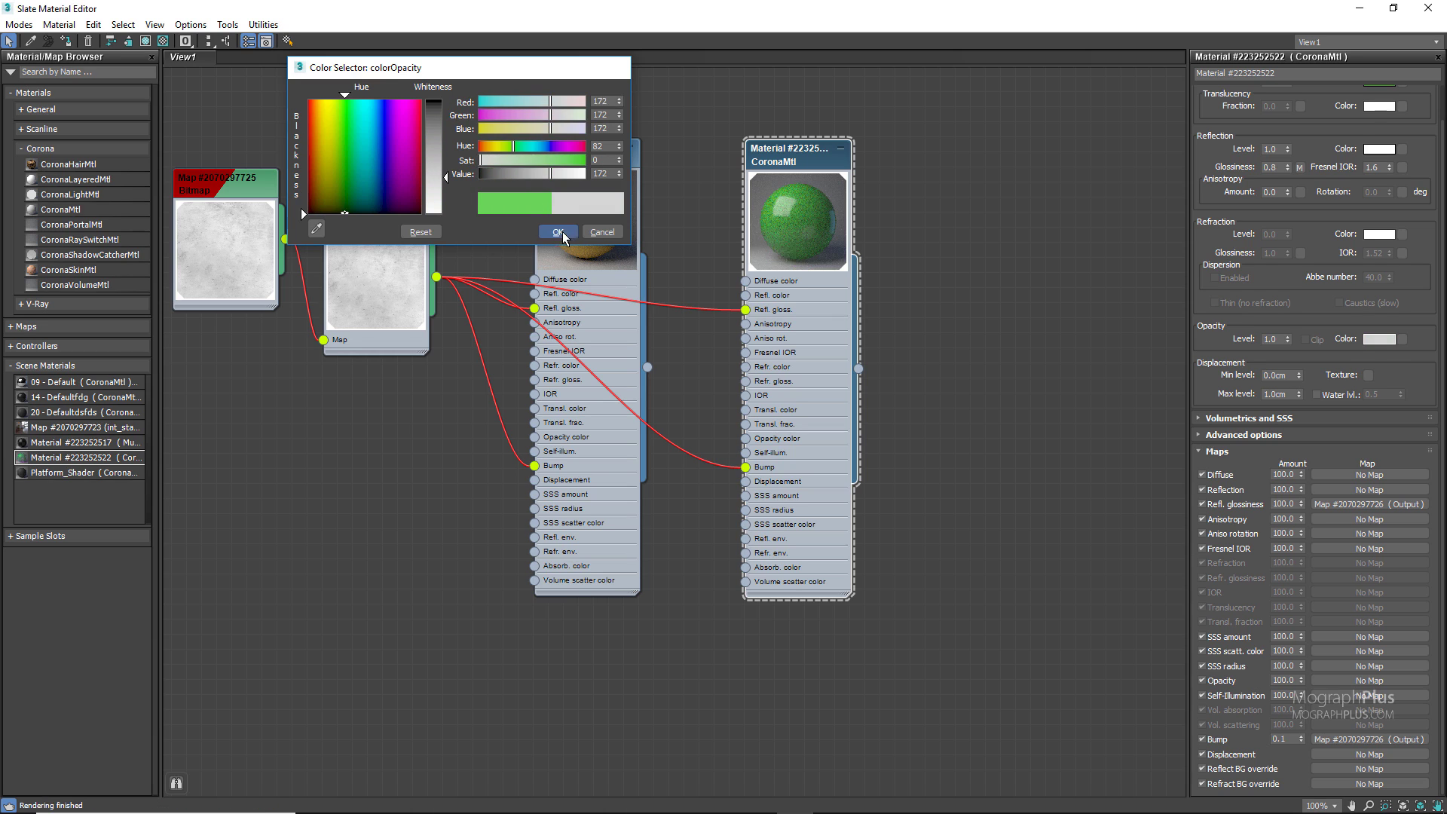
Paste the copied light green into the duplicated material's subsurface scattering scatter color.
left_click(1277, 419)
right_click(1404, 561)
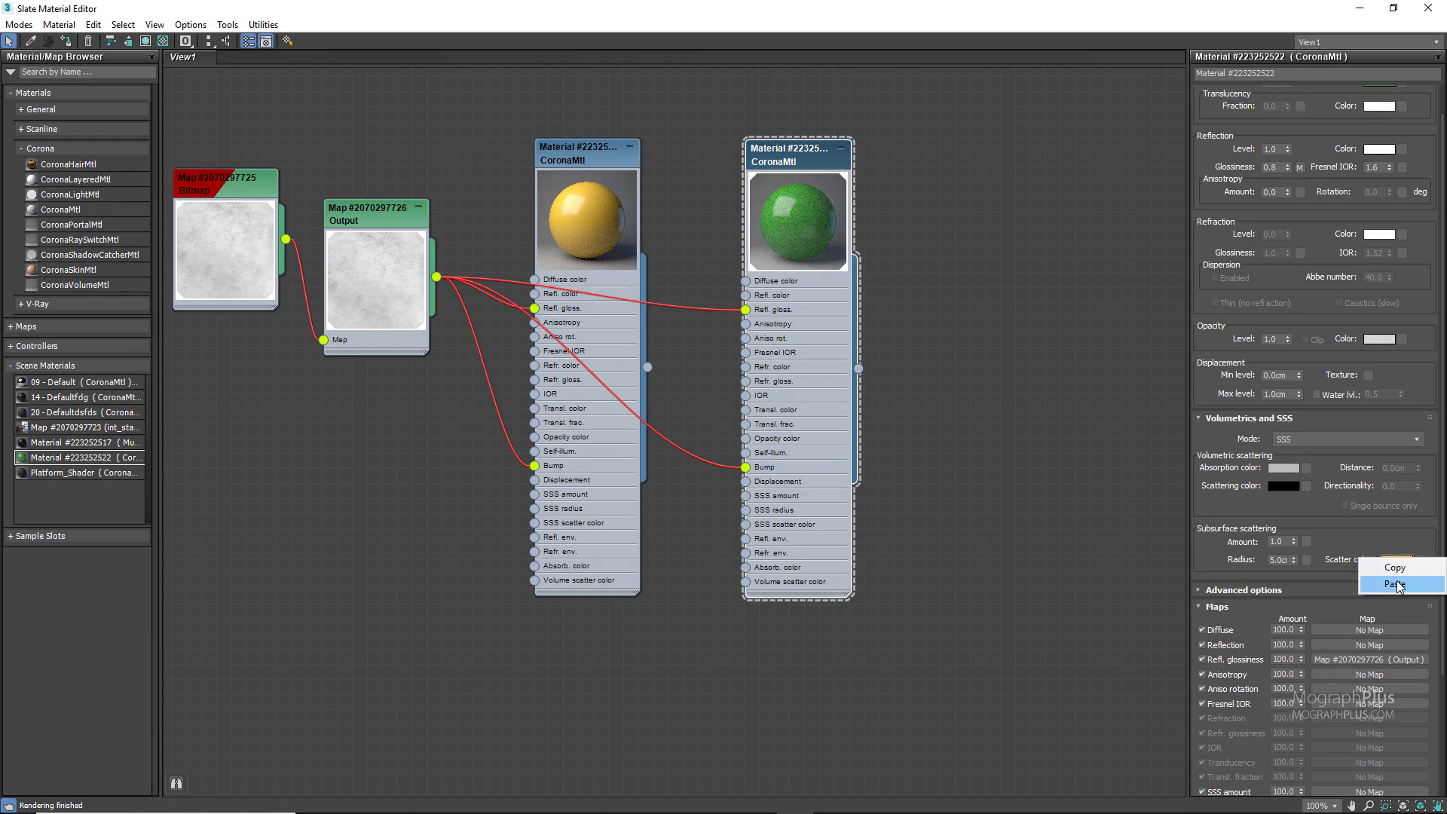
left_click(1395, 584)
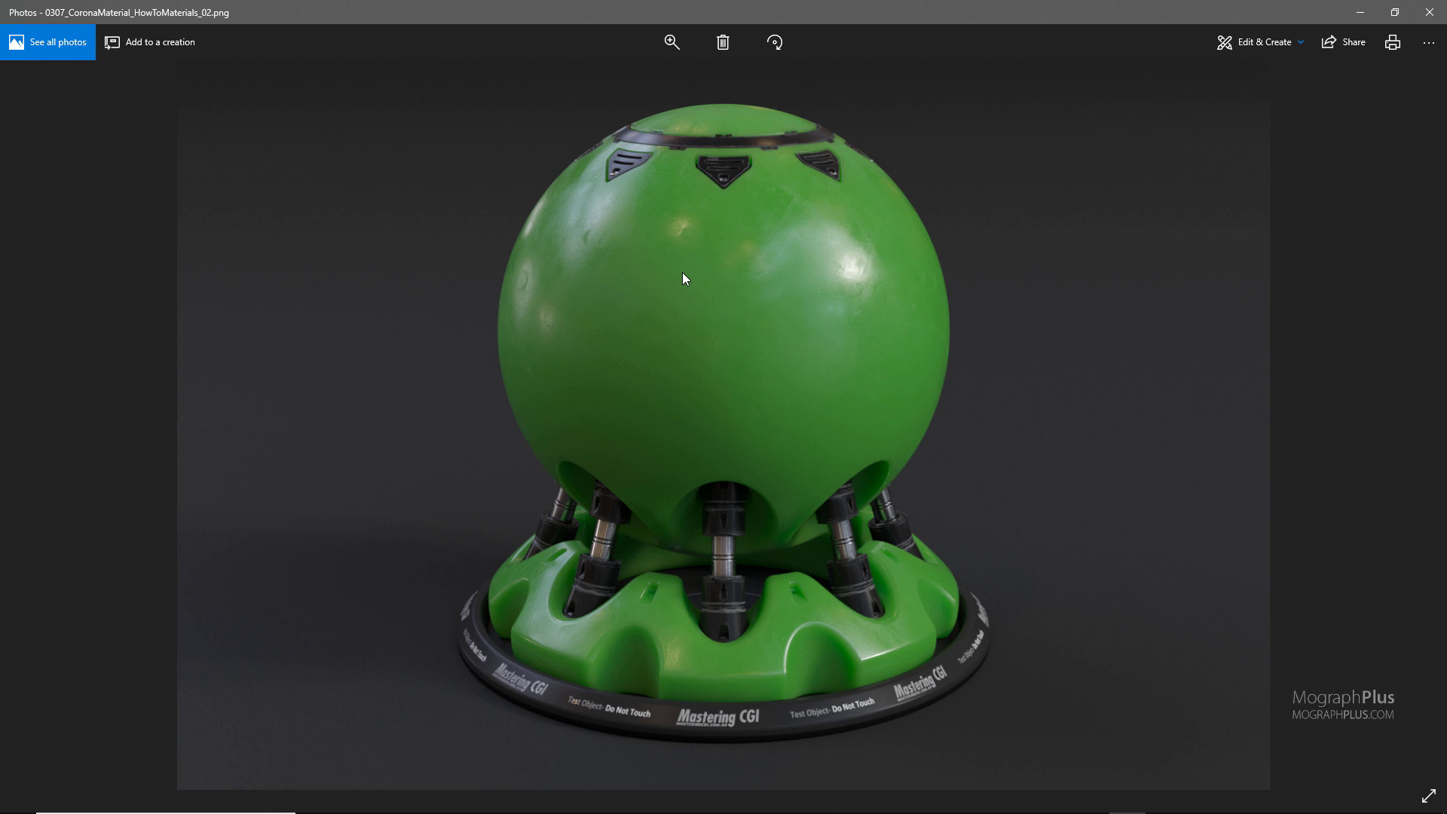
Compare the finished yellow and green ShaderBall render images and close the image viewer.
key("Left")
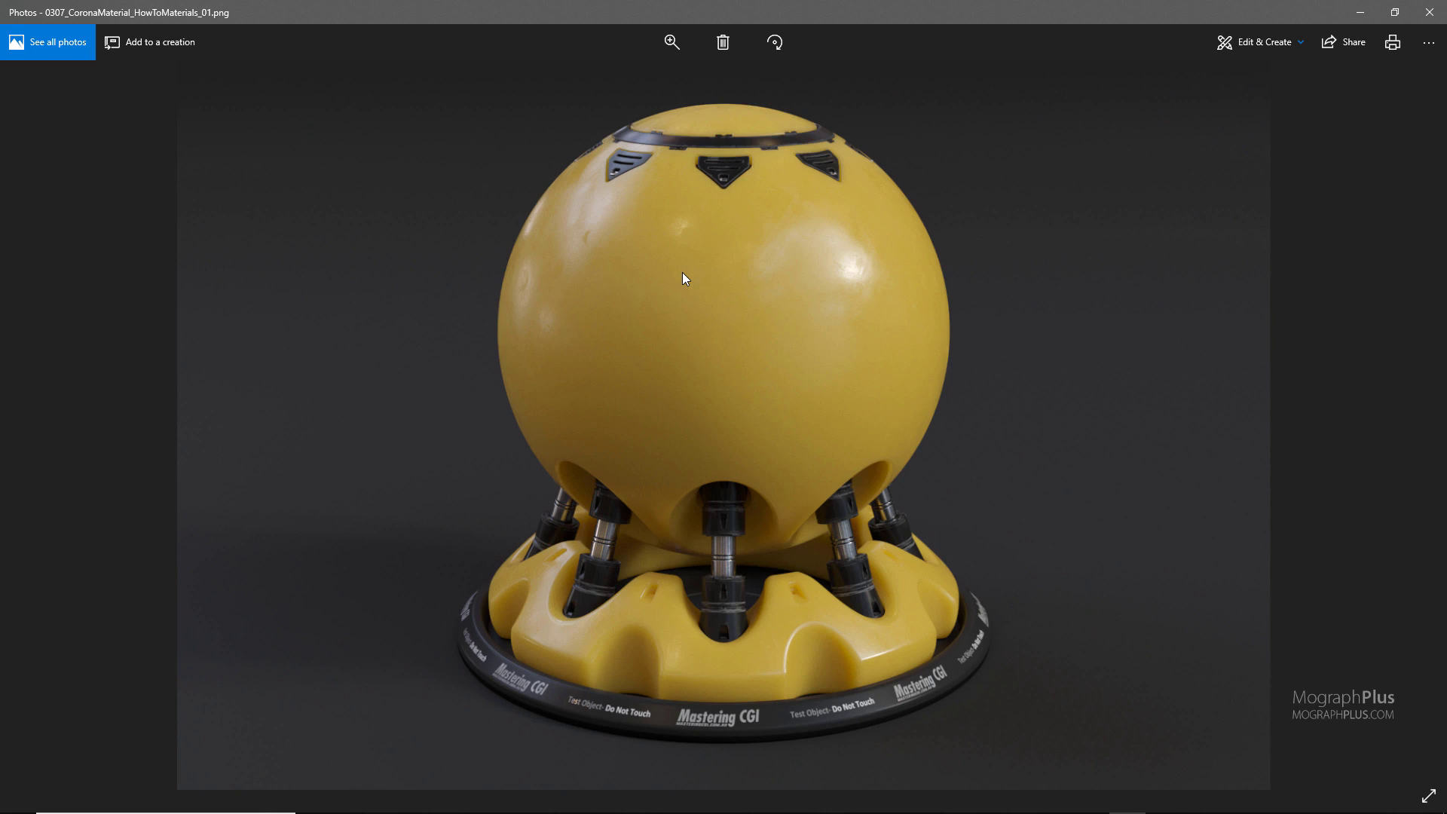
key("Right")
key("Left")
key("Right")
key("Left")
key("Right")
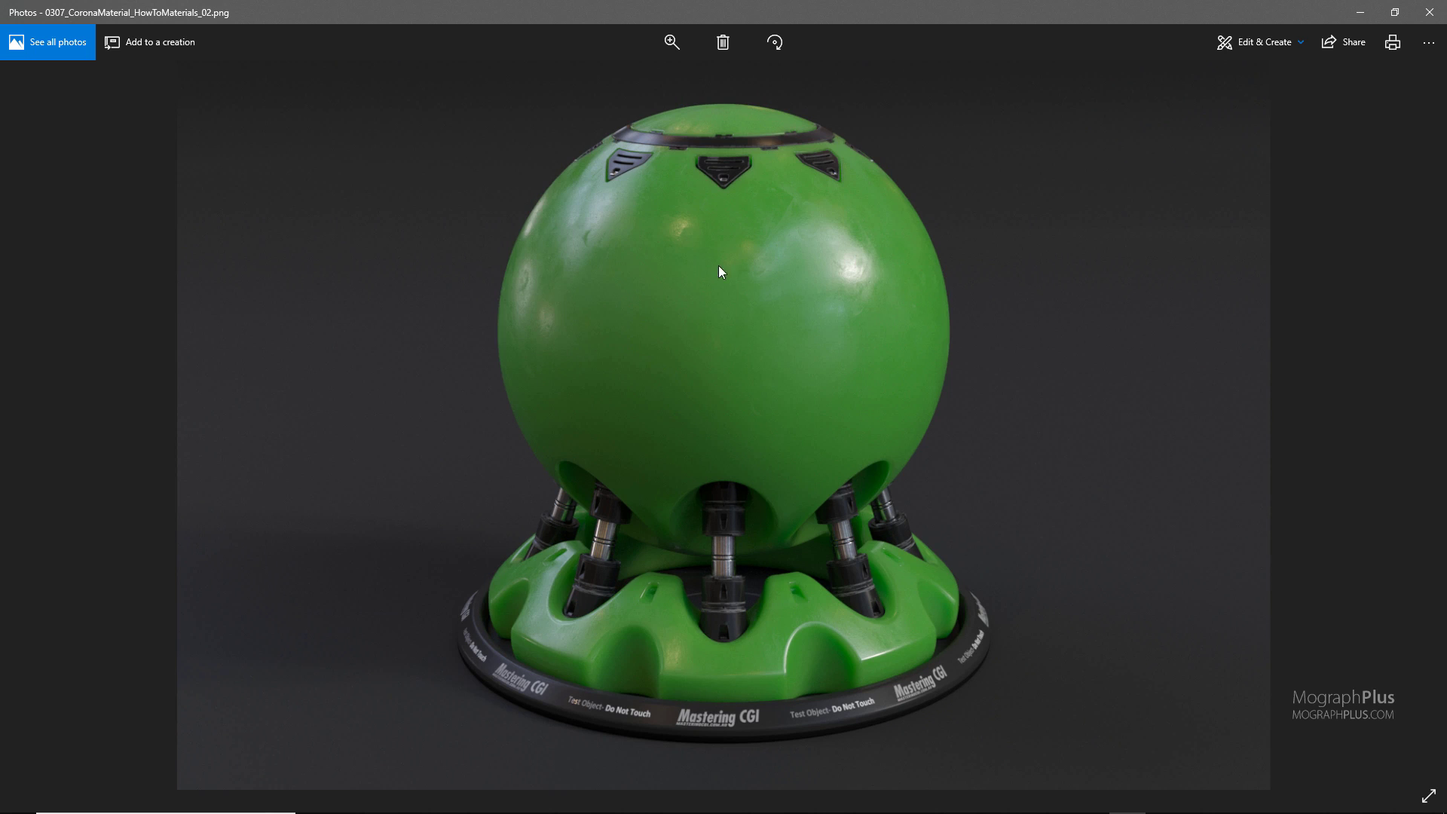
left_click(1435, 12)
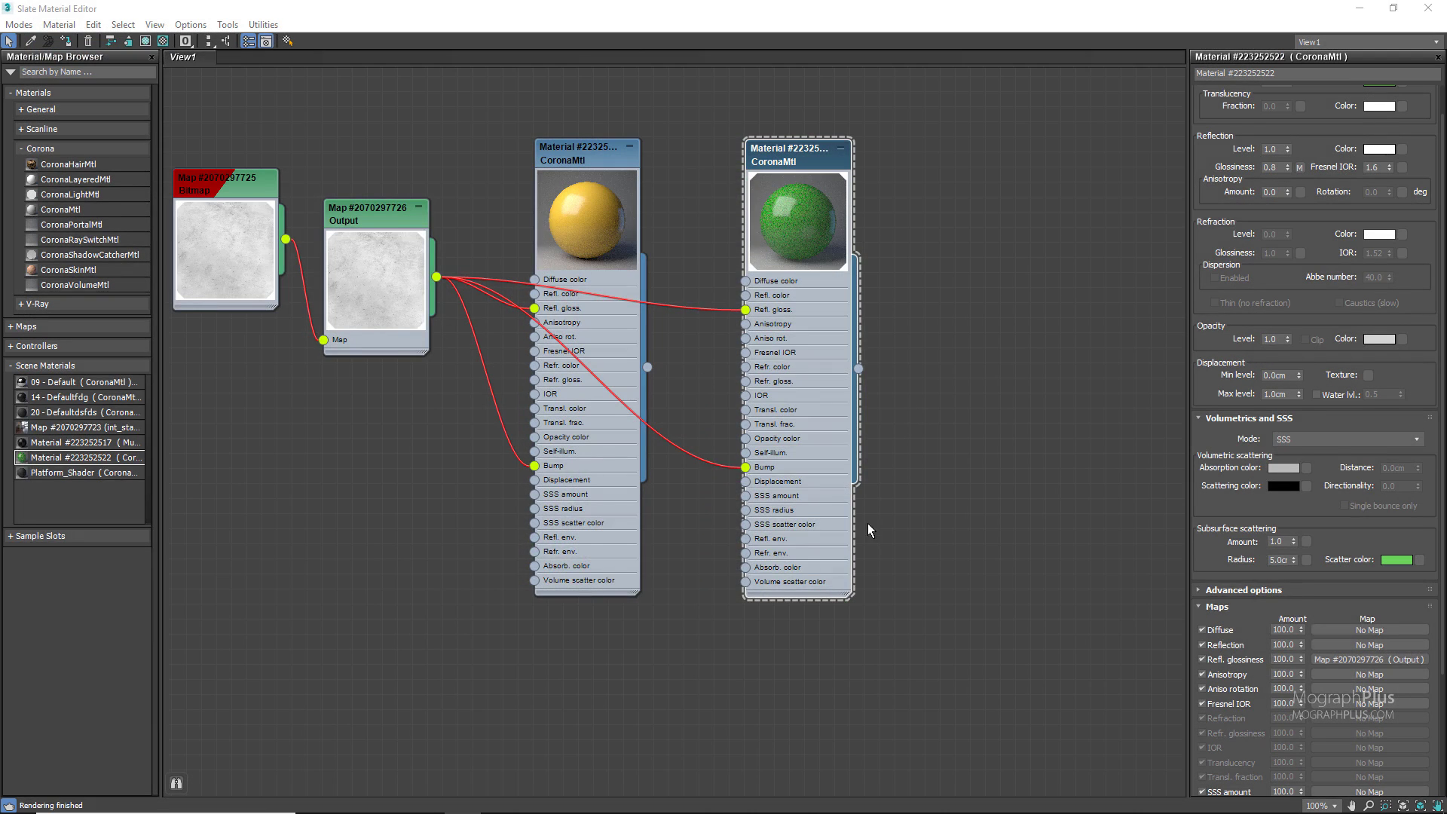
Create a new CoronaMtl in an empty area of the node view and assign it to the selected ShaderBall group.
middle_click_drag(867, 524, 807, 258)
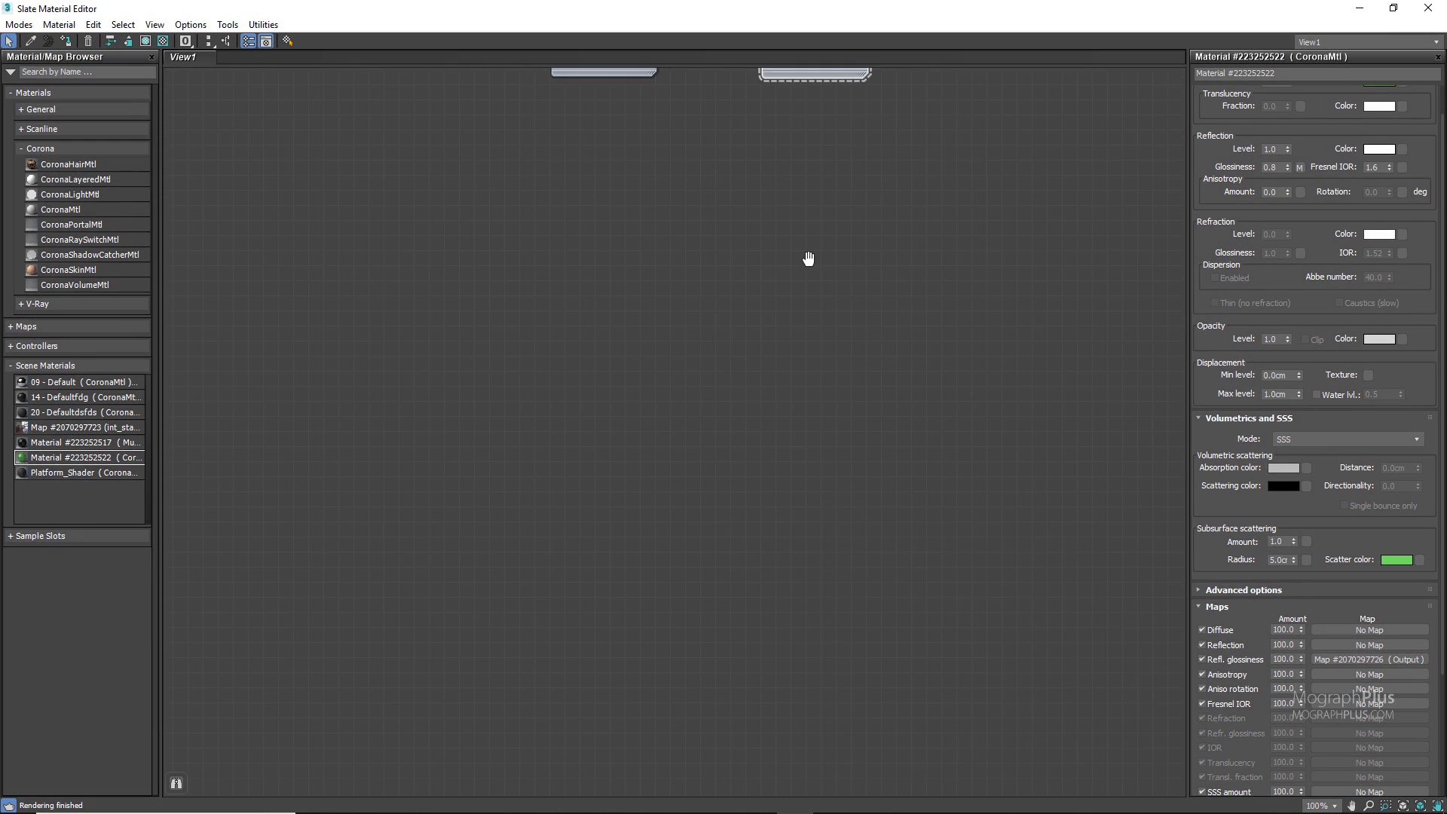
right_click(859, 284)
mouse_move(1040, 322)
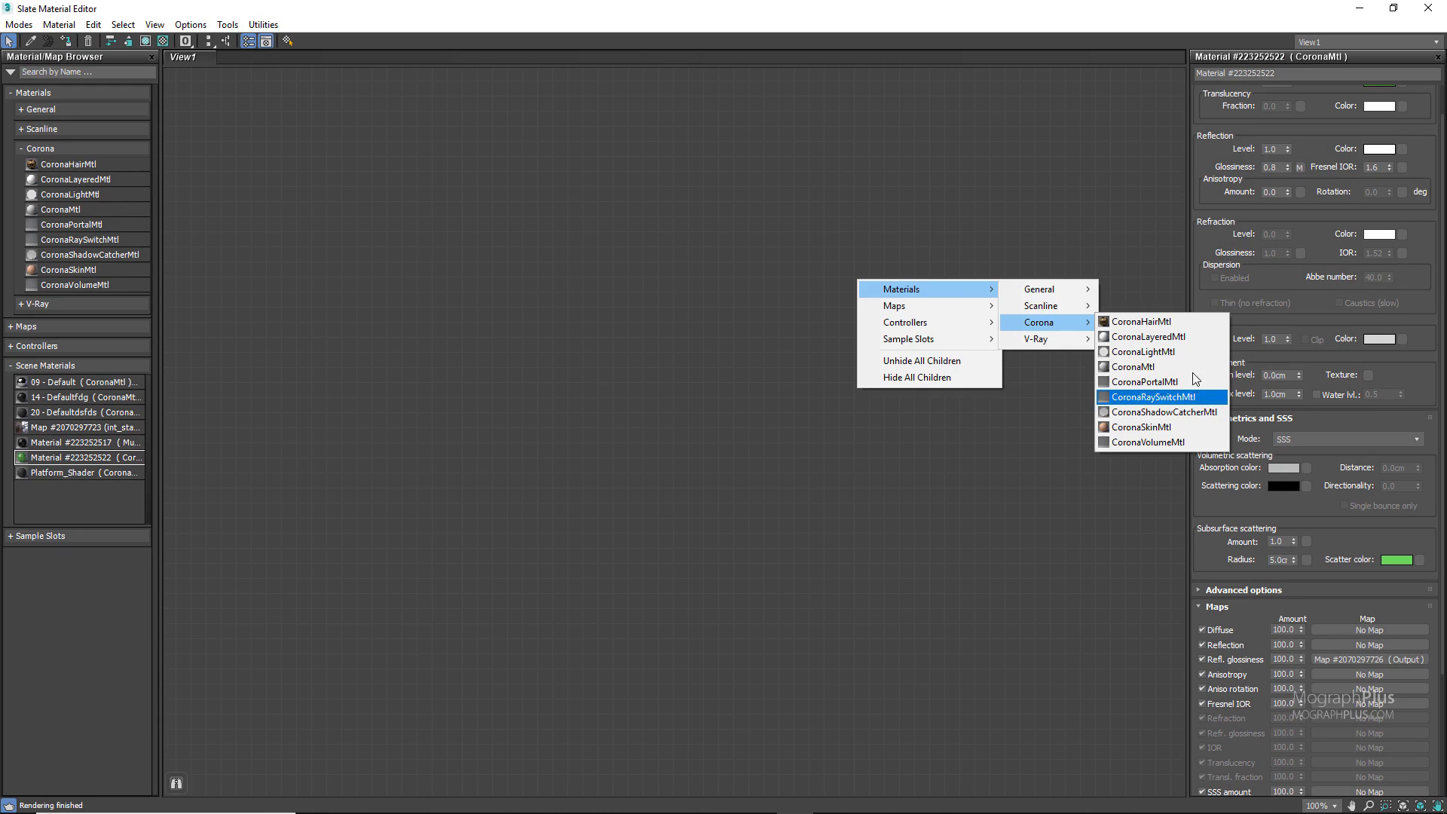
left_click(1133, 367)
right_click(880, 282)
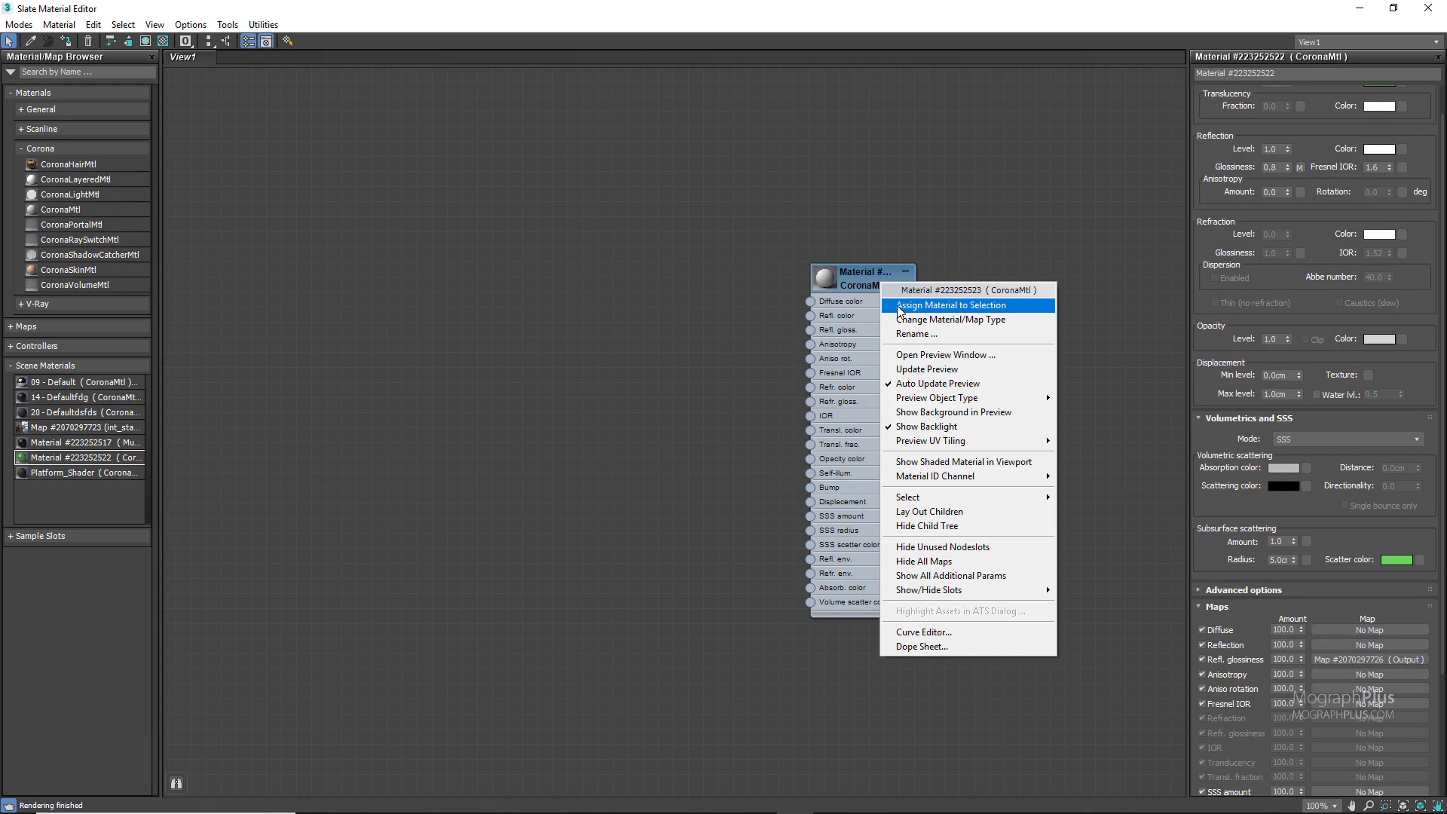
left_click(927, 308)
Shrink the Slate Material Editor back to a window showing the new CoronaMtl and bring the Corona frame buffer in front.
double_click(990, 6)
left_click_drag(884, 10, 644, 68)
middle_click_drag(588, 482, 546, 322)
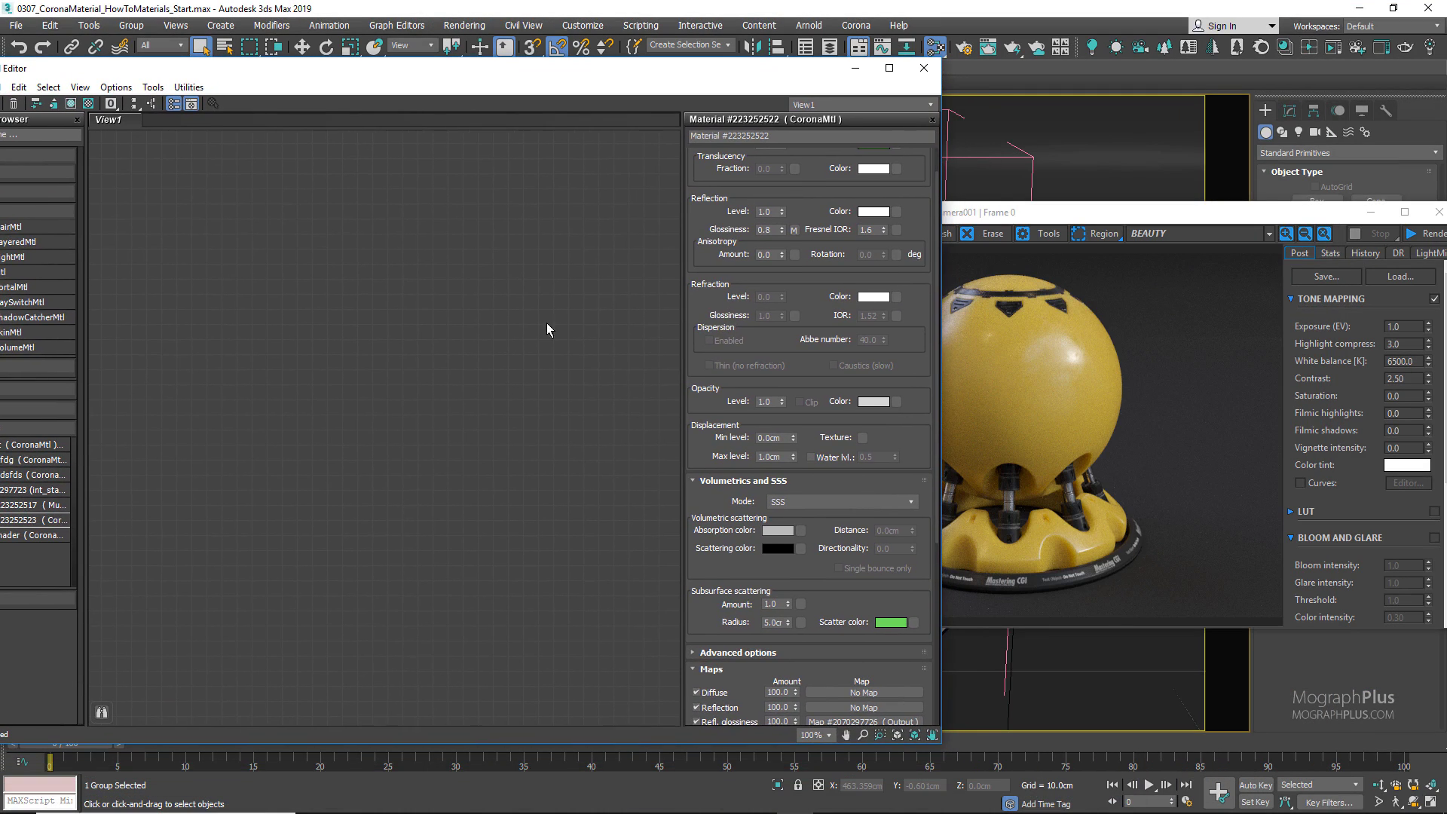
middle_click_drag(548, 460, 414, 362)
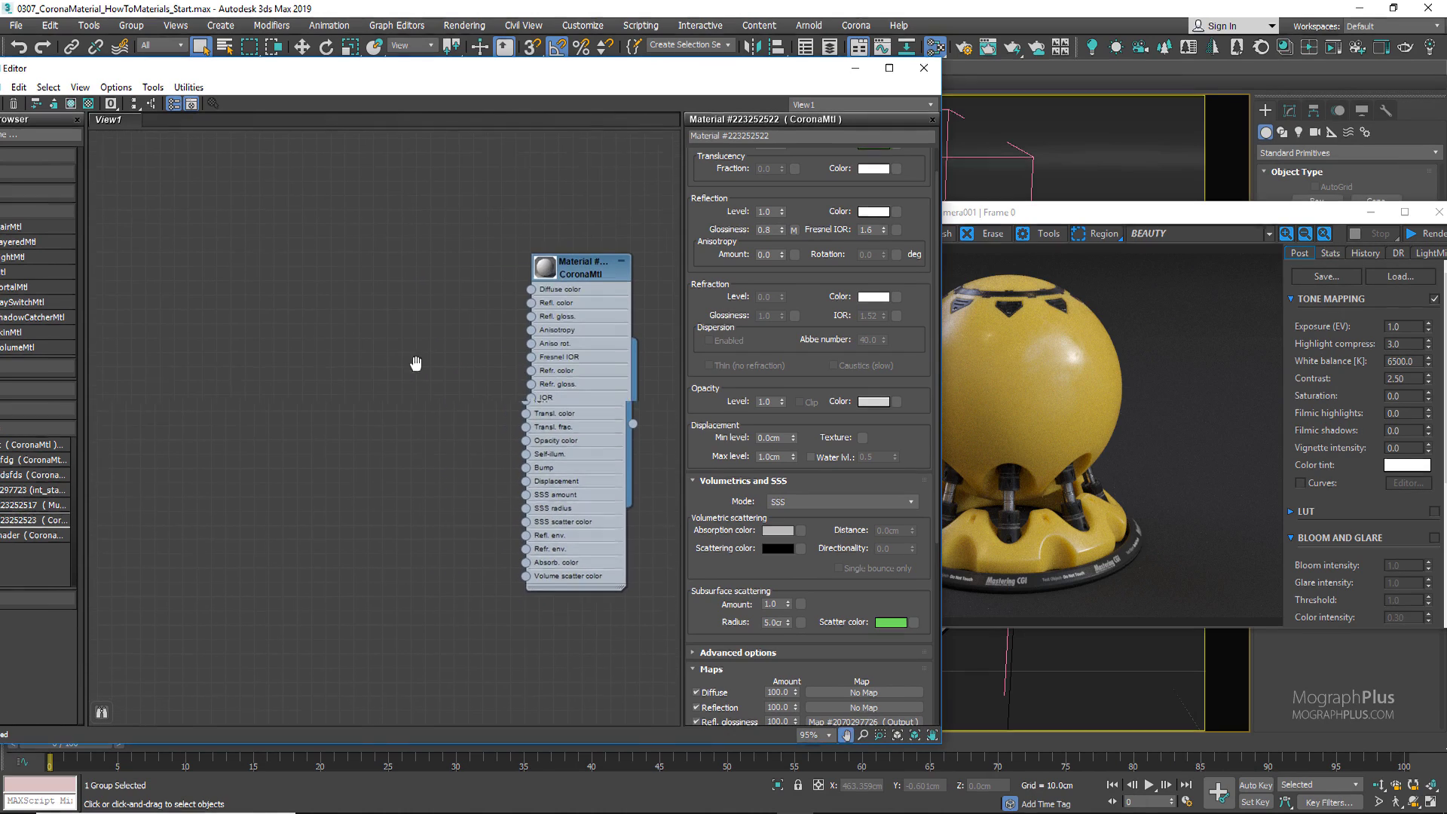
scroll(498, 301, "up", 1)
left_click_drag(1176, 212, 968, 211)
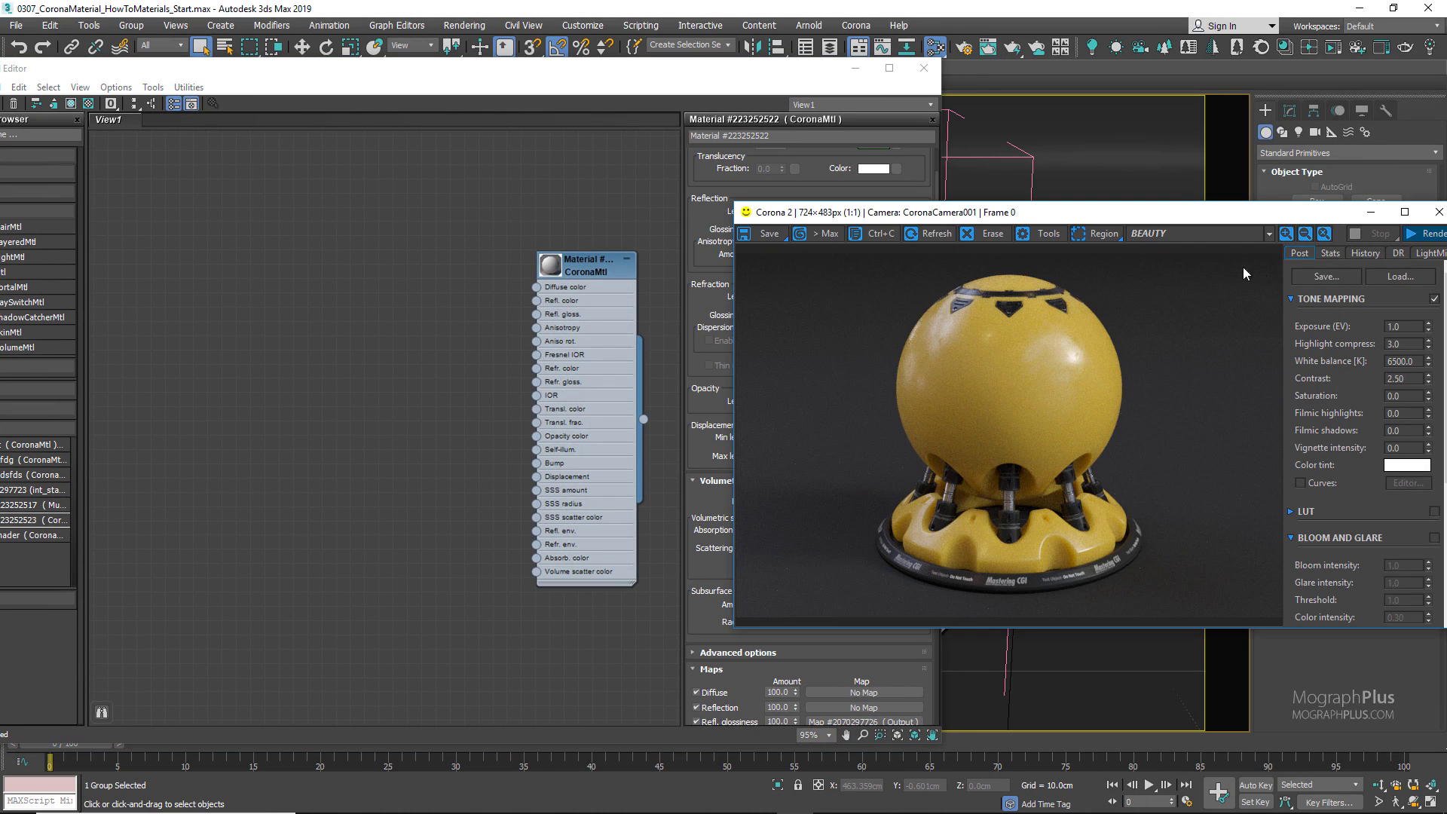
Add a Bitmap map loading the wood_Parquet image and connect it to the new CoronaMtl's diffuse color.
right_click(326, 327)
mouse_move(326, 318)
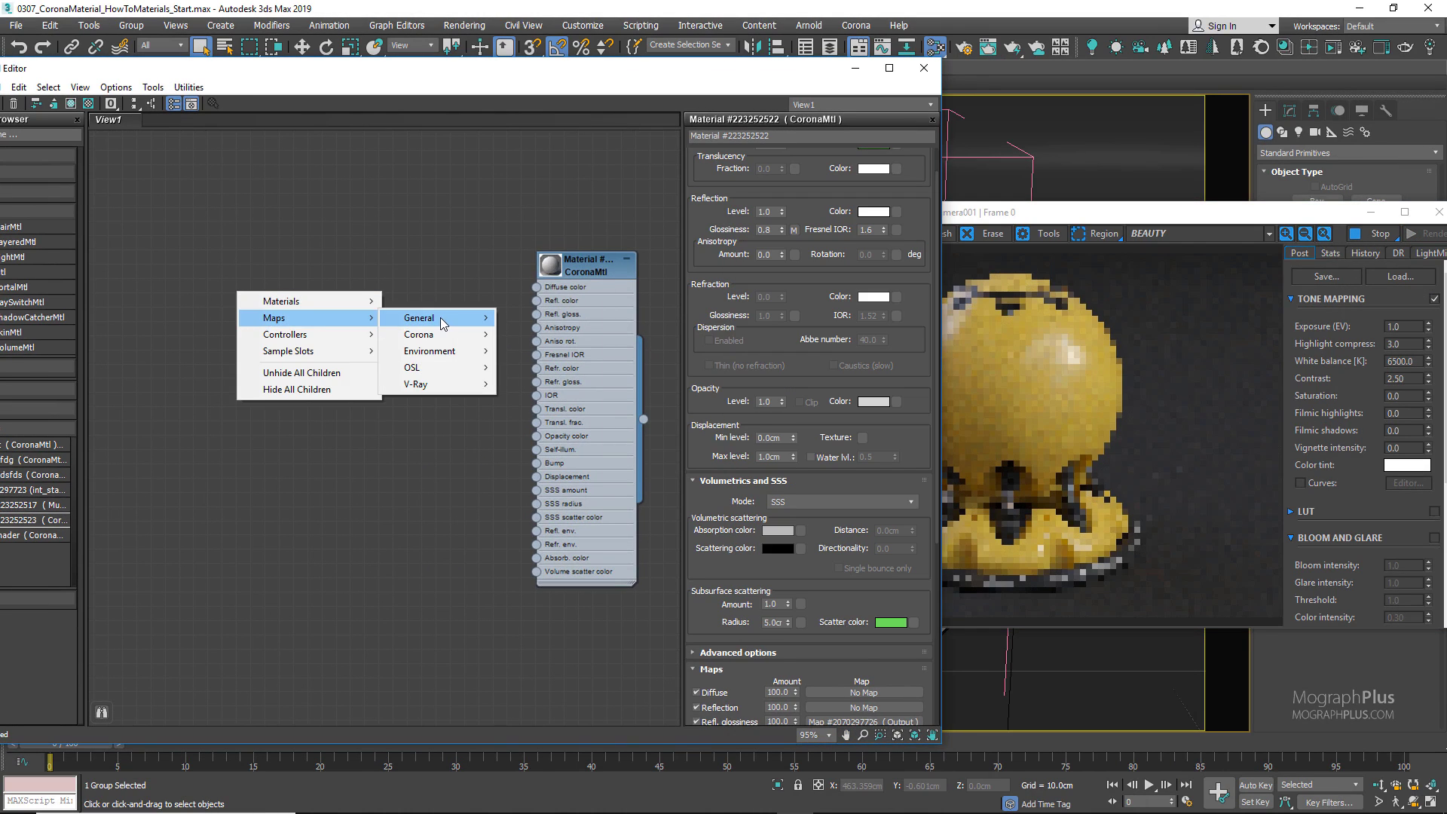
mouse_move(442, 318)
left_click(521, 263)
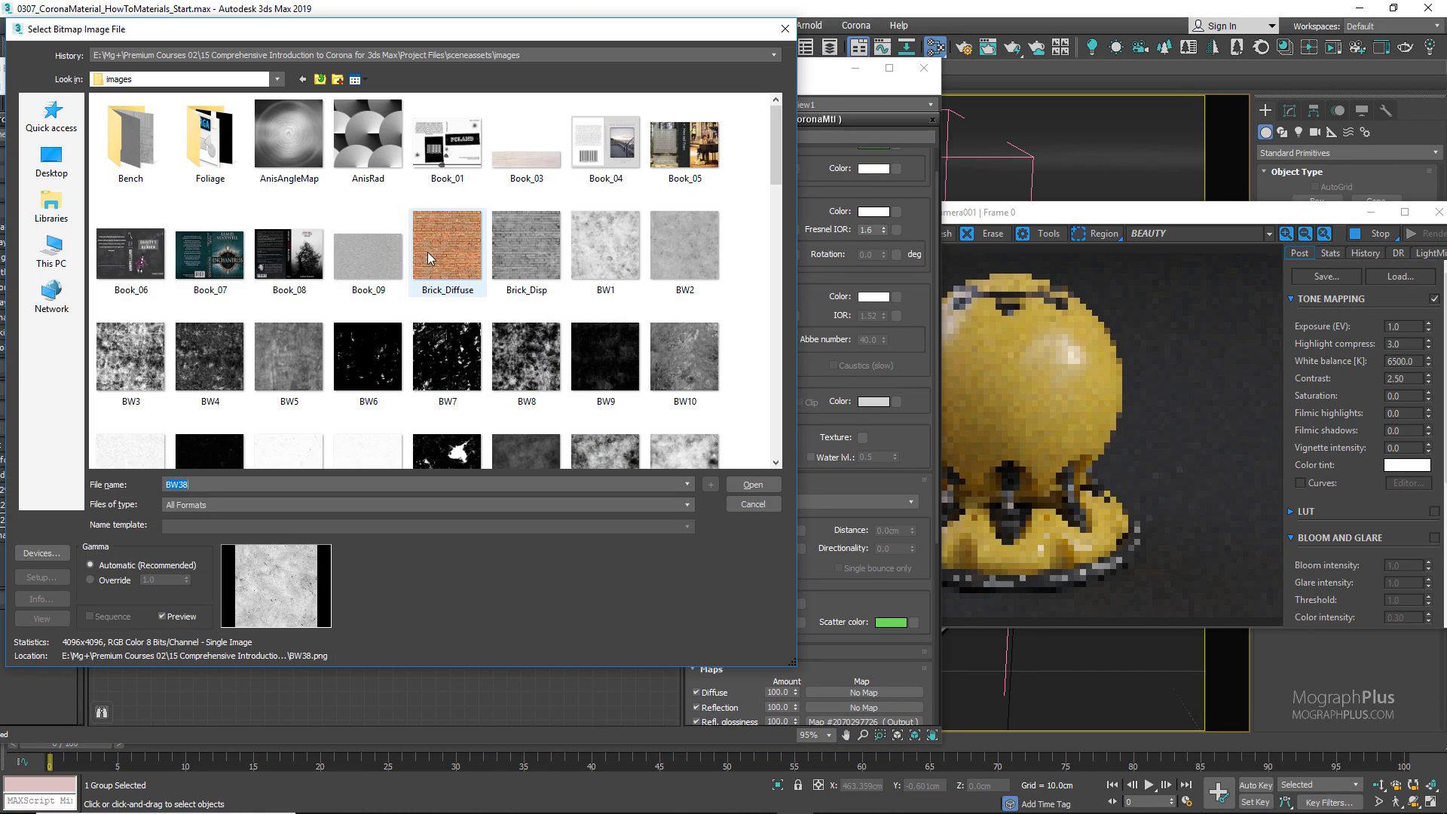
scroll(355, 331, "down", 10)
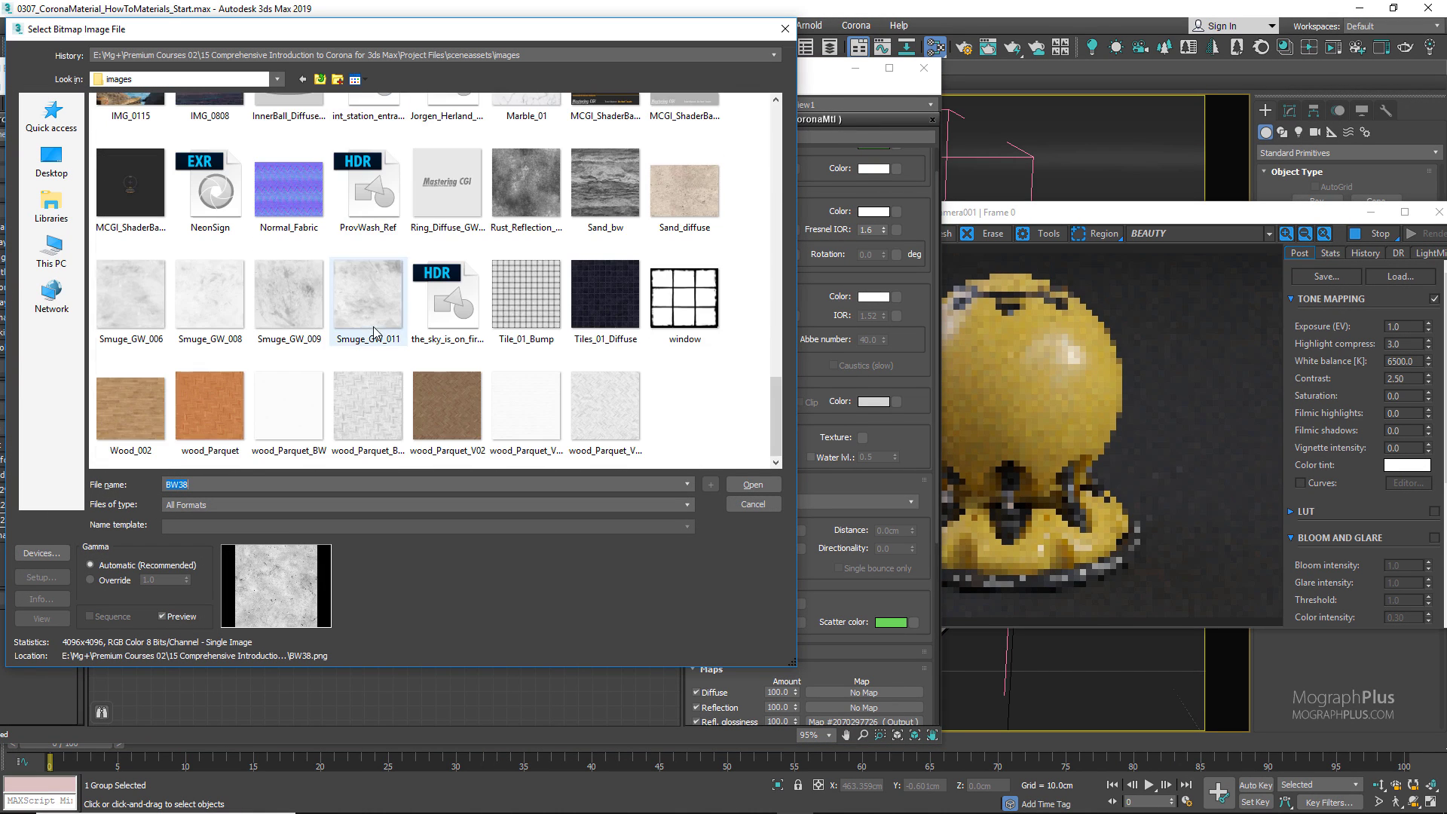
left_click(225, 397)
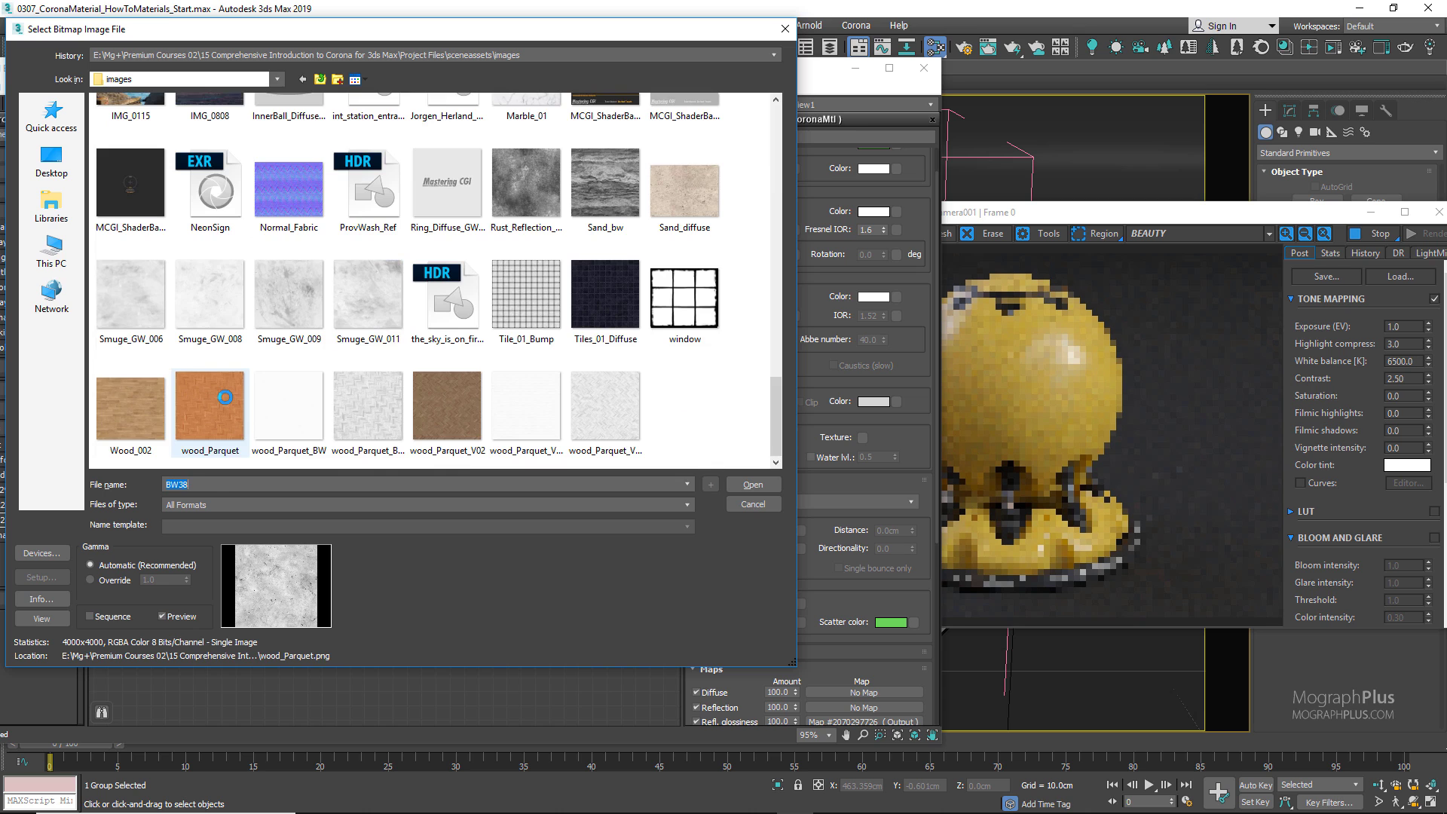
double_click(225, 396)
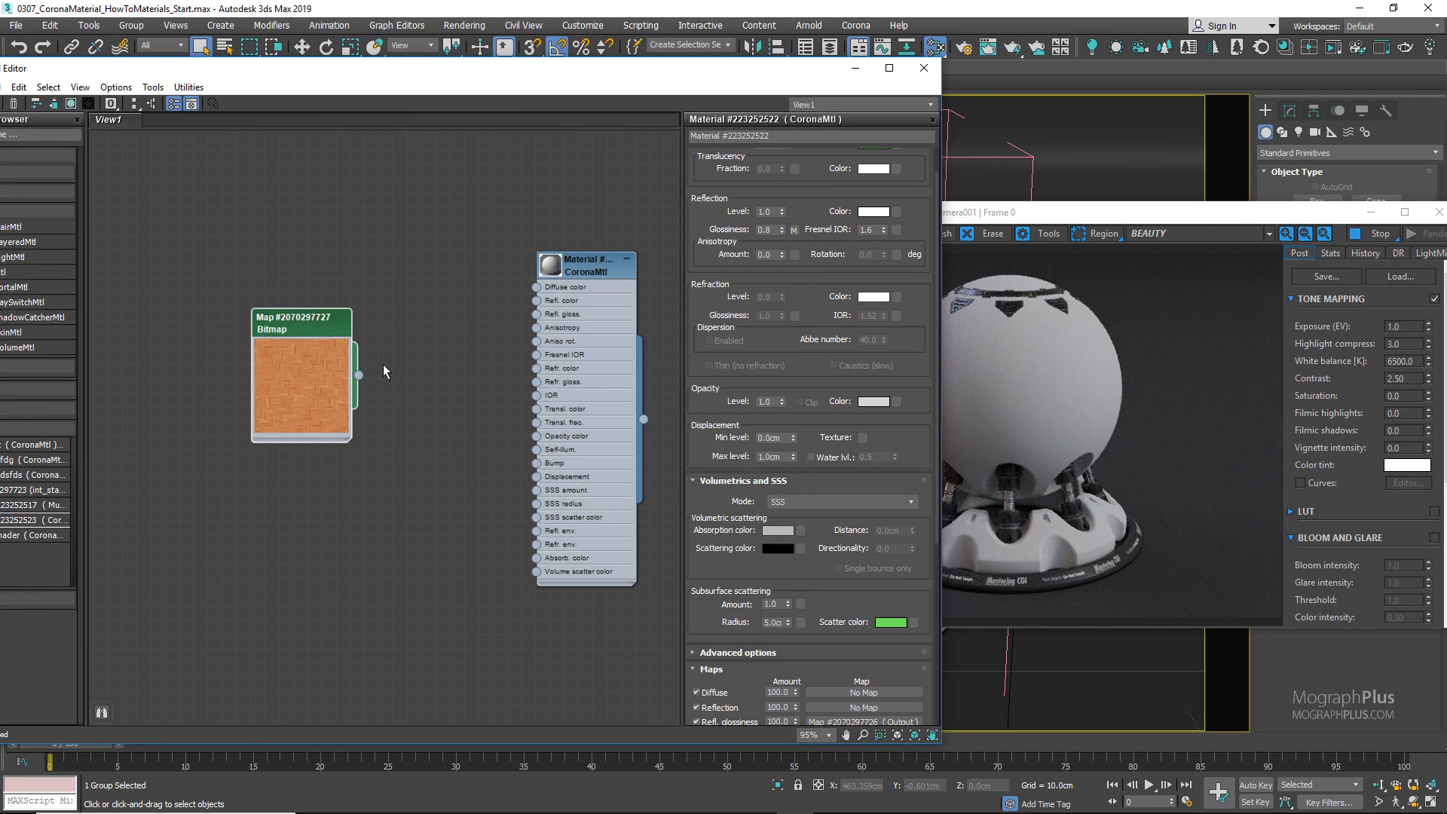
left_click_drag(358, 375, 536, 287)
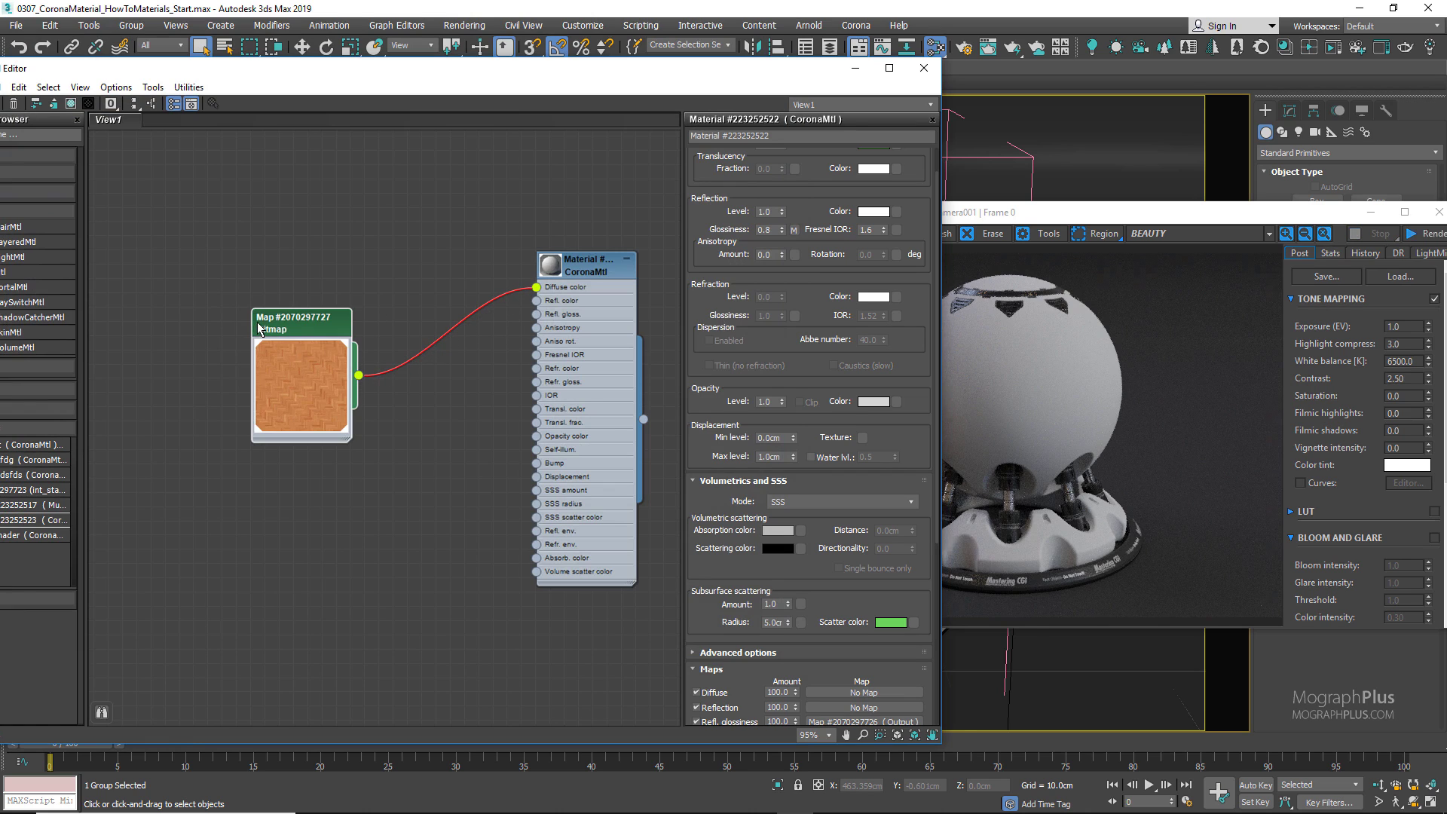
left_click_drag(259, 327, 259, 283)
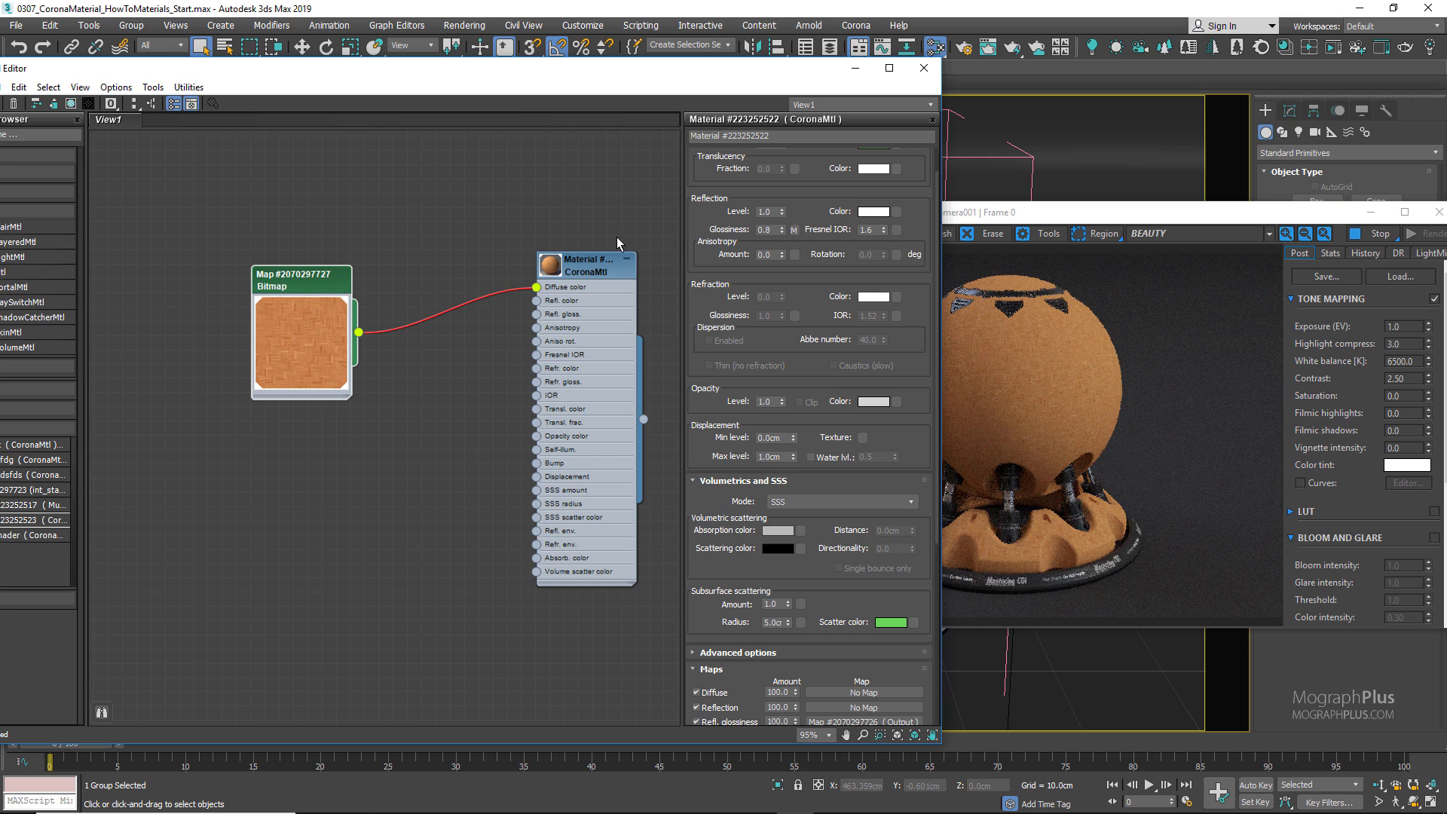
Set the wood_Parquet bitmap's U and V tiling to 0.25.
double_click(319, 278)
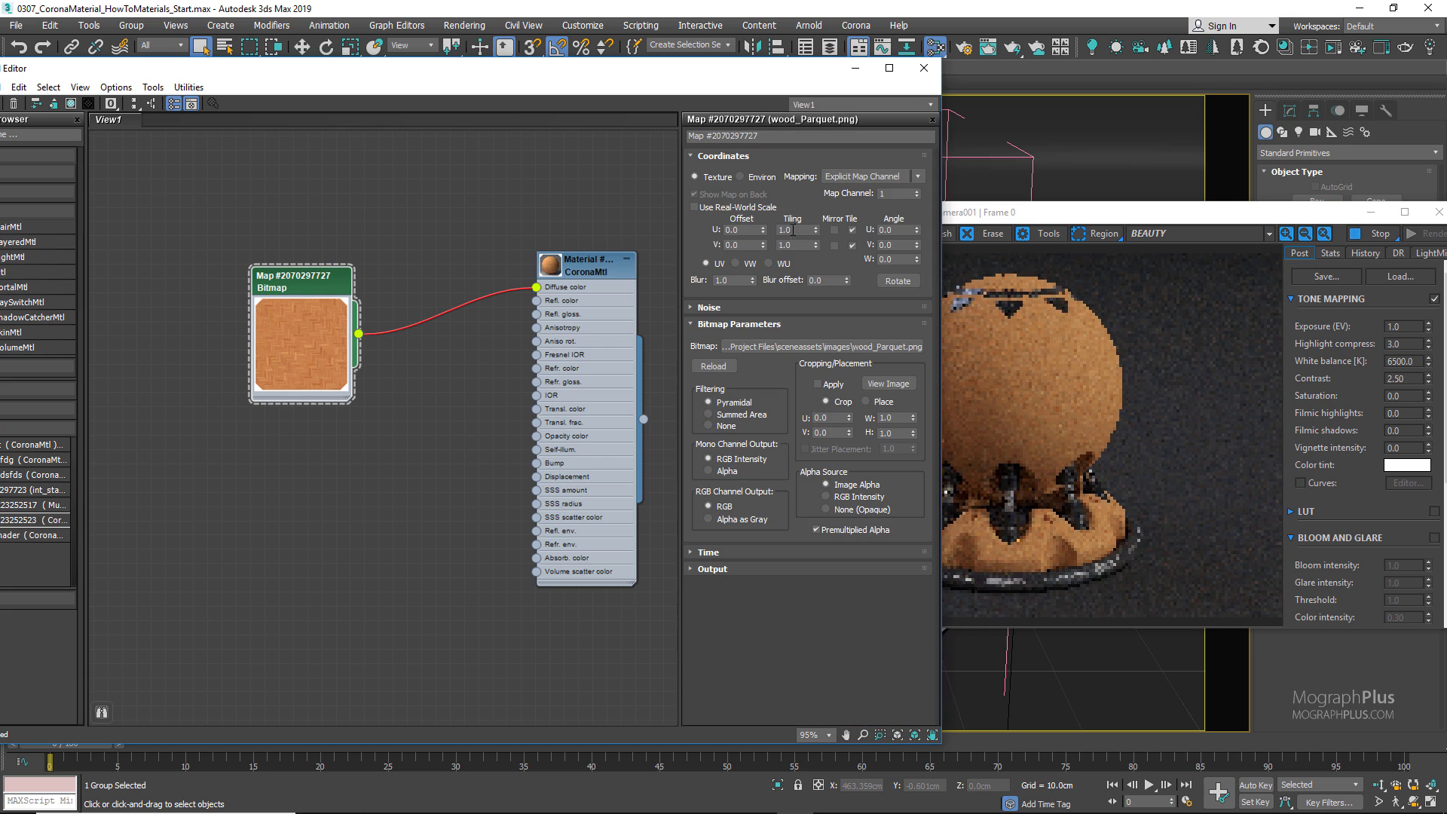
double_click(787, 229)
type(".25")
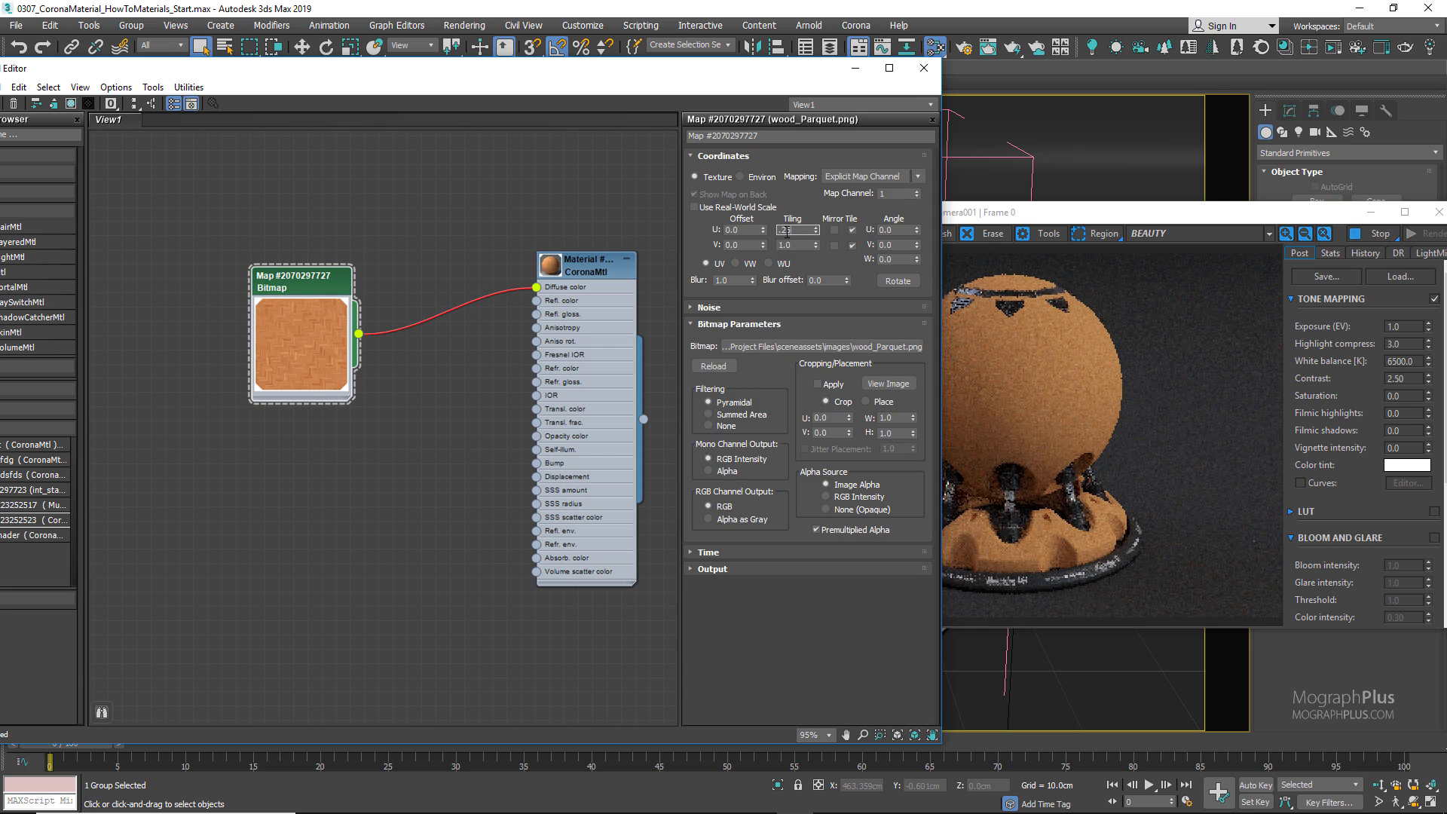
key("Tab")
type("0.25")
key("Return")
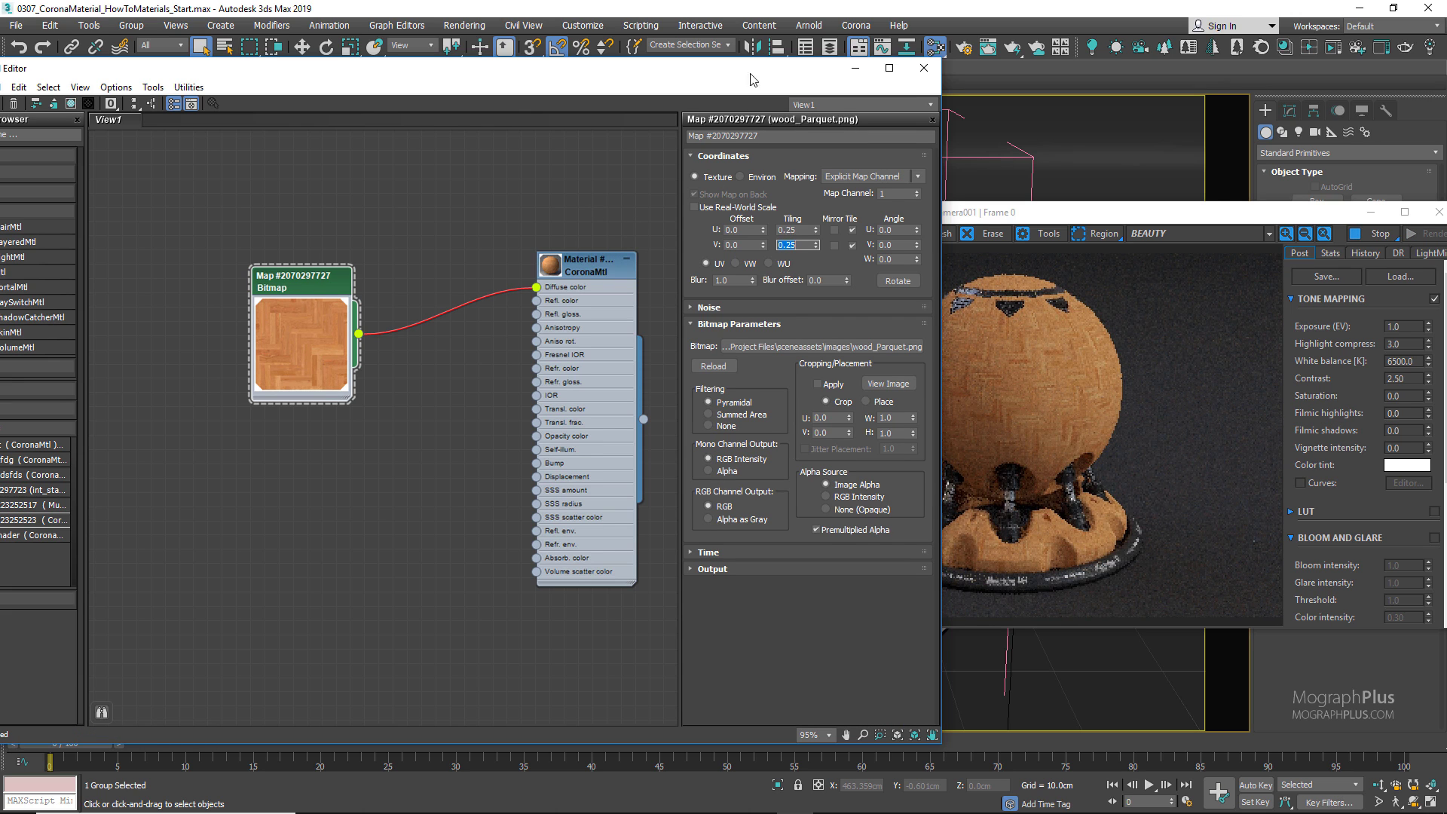
Uncover more of the render preview and set the wood material's reflection level to 1 and Fresnel IOR to 1.65.
left_click_drag(752, 79, 710, 76)
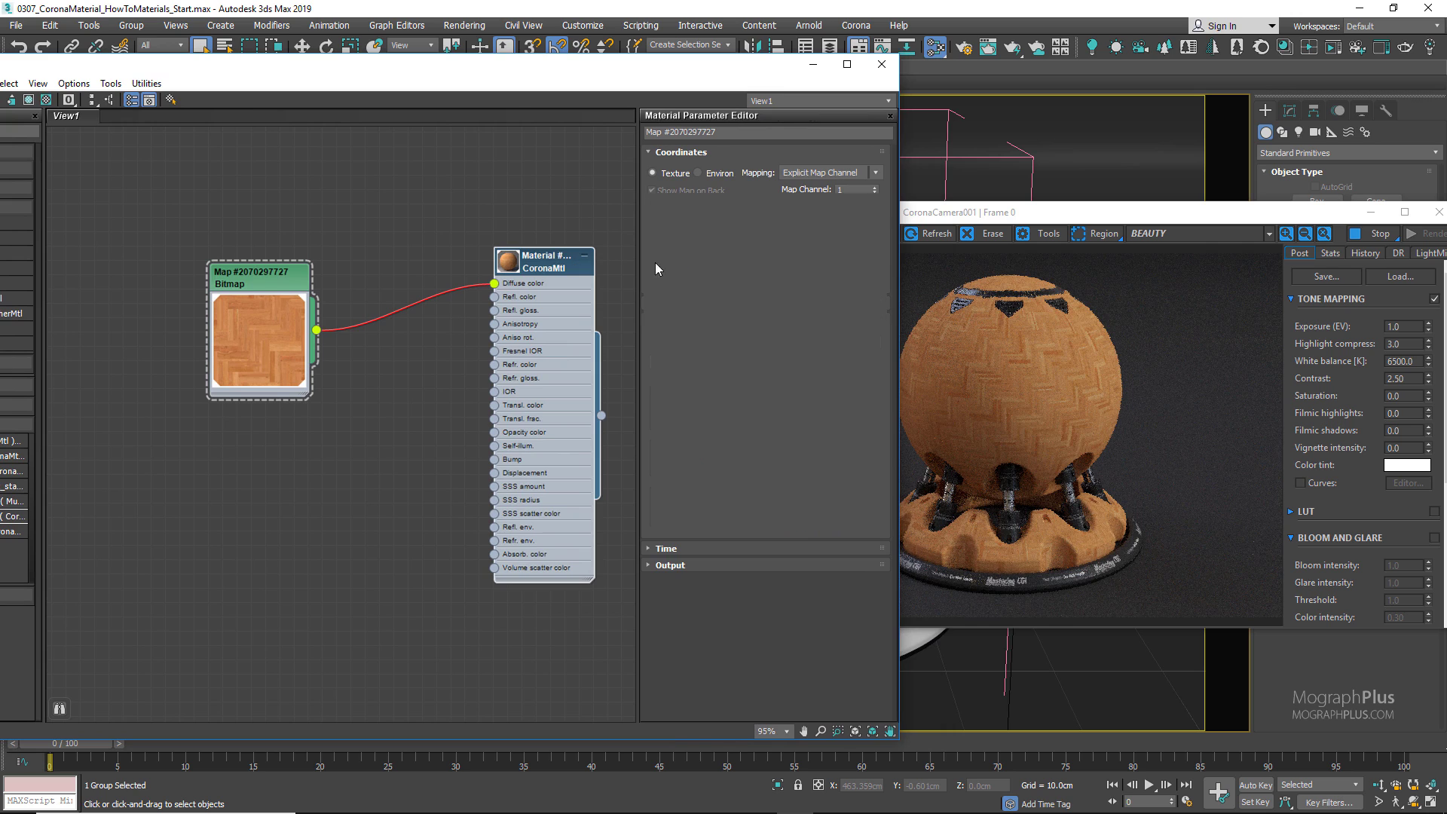
left_click_drag(757, 81, 682, 75)
left_click(652, 242)
type("1")
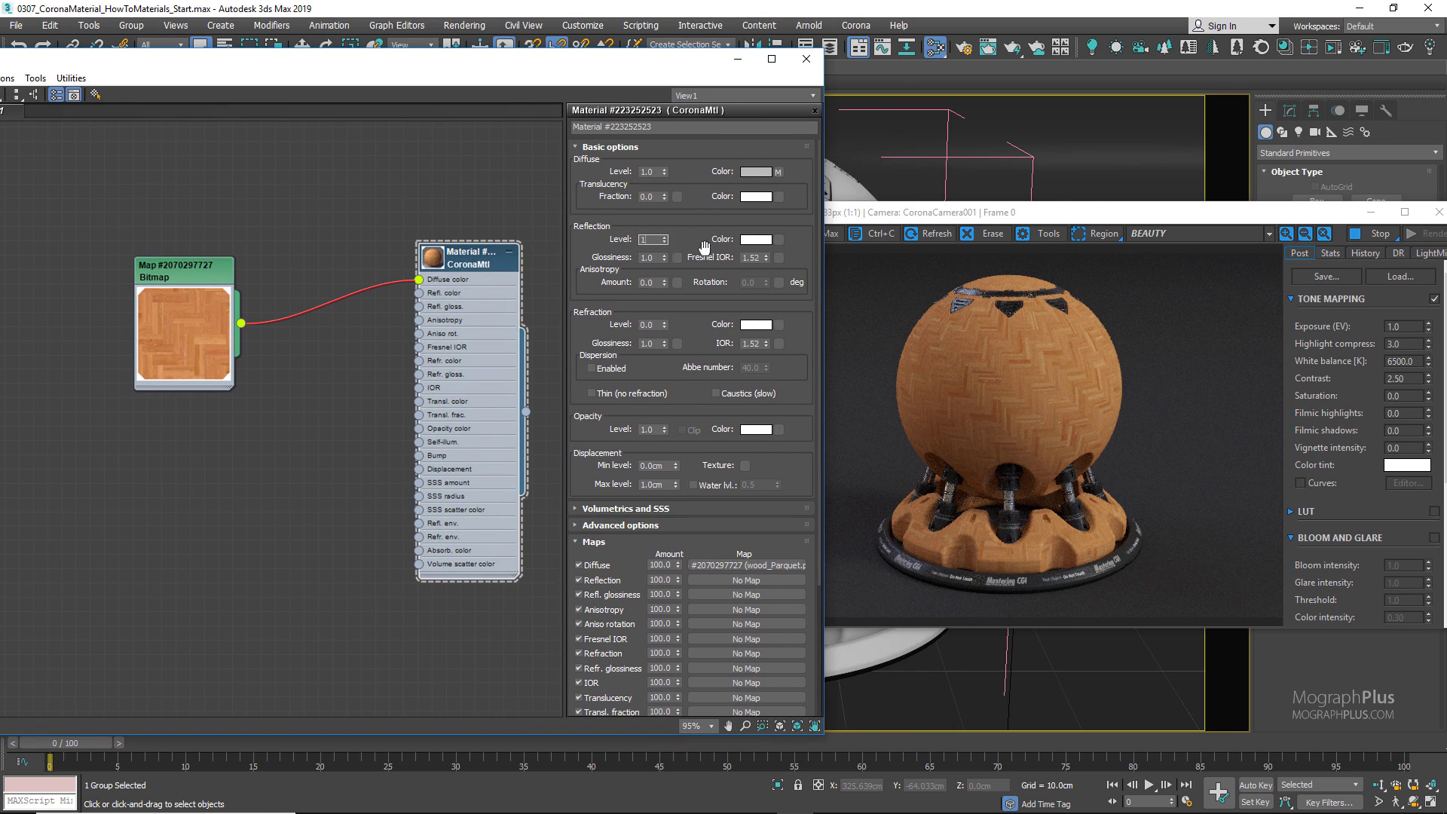
left_click(748, 259)
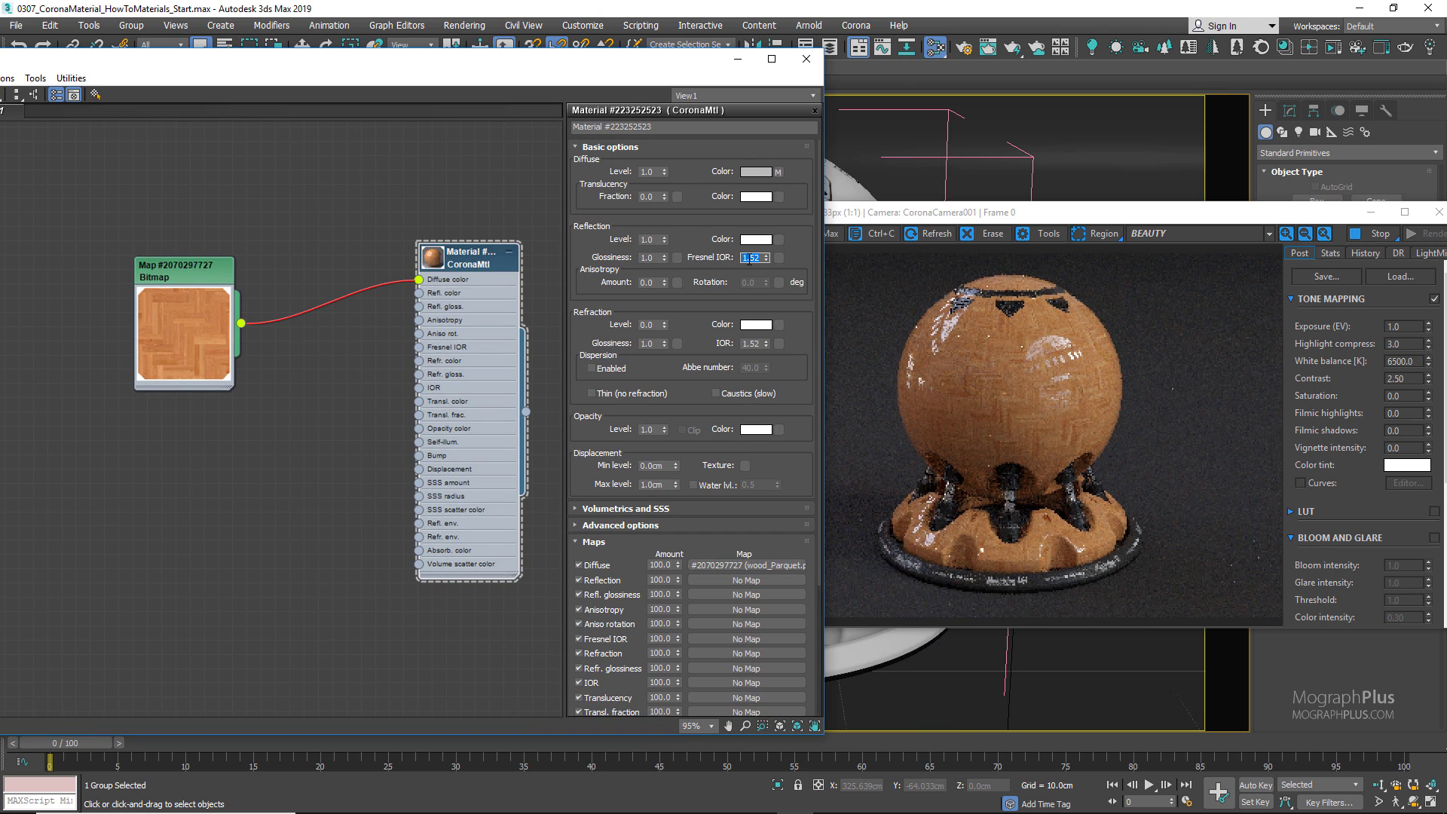
key("Return")
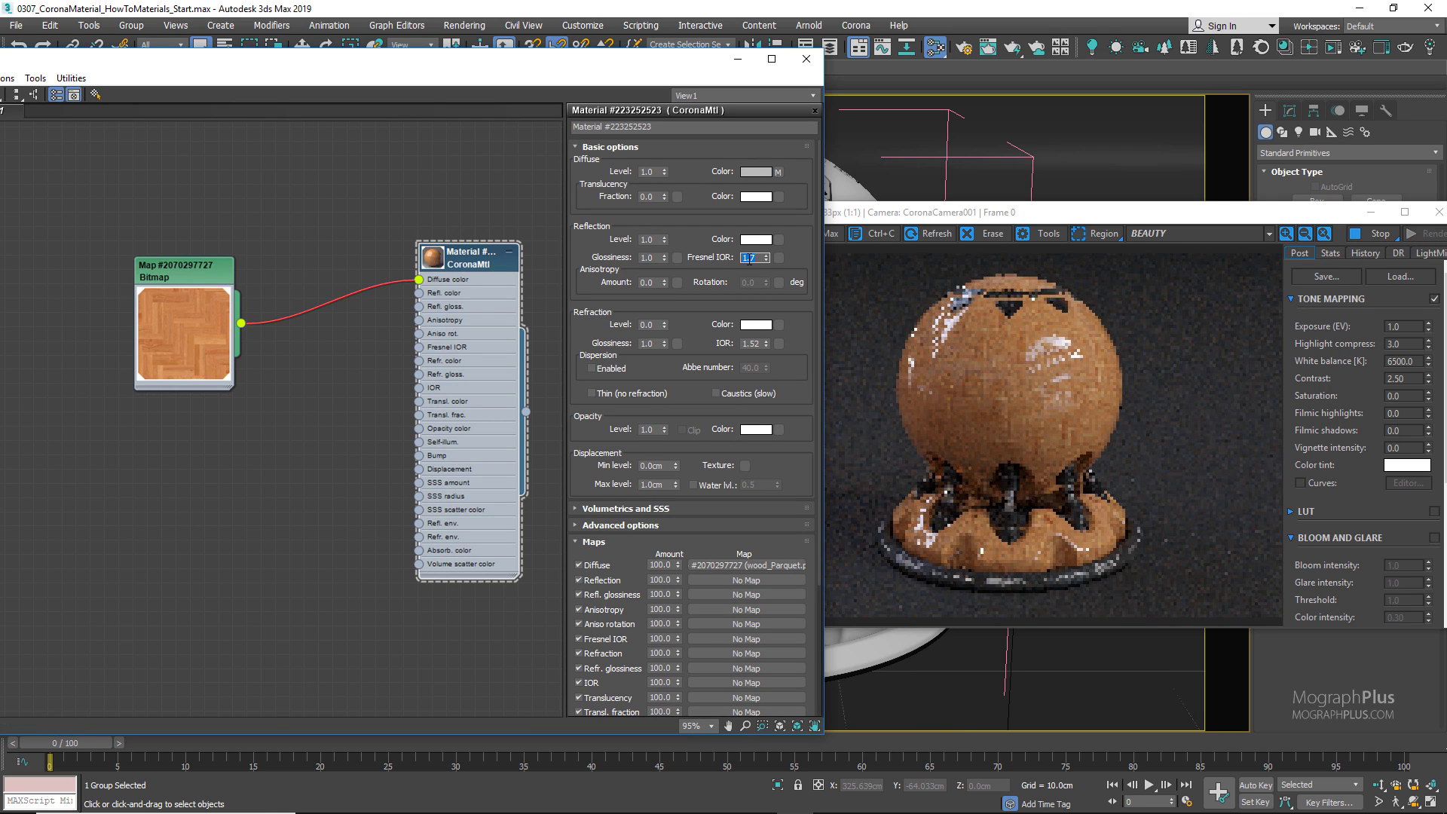
type("1.65")
key("Return")
Define a render region in the Corona frame buffer that closely frames the ShaderBall.
left_click(1100, 234)
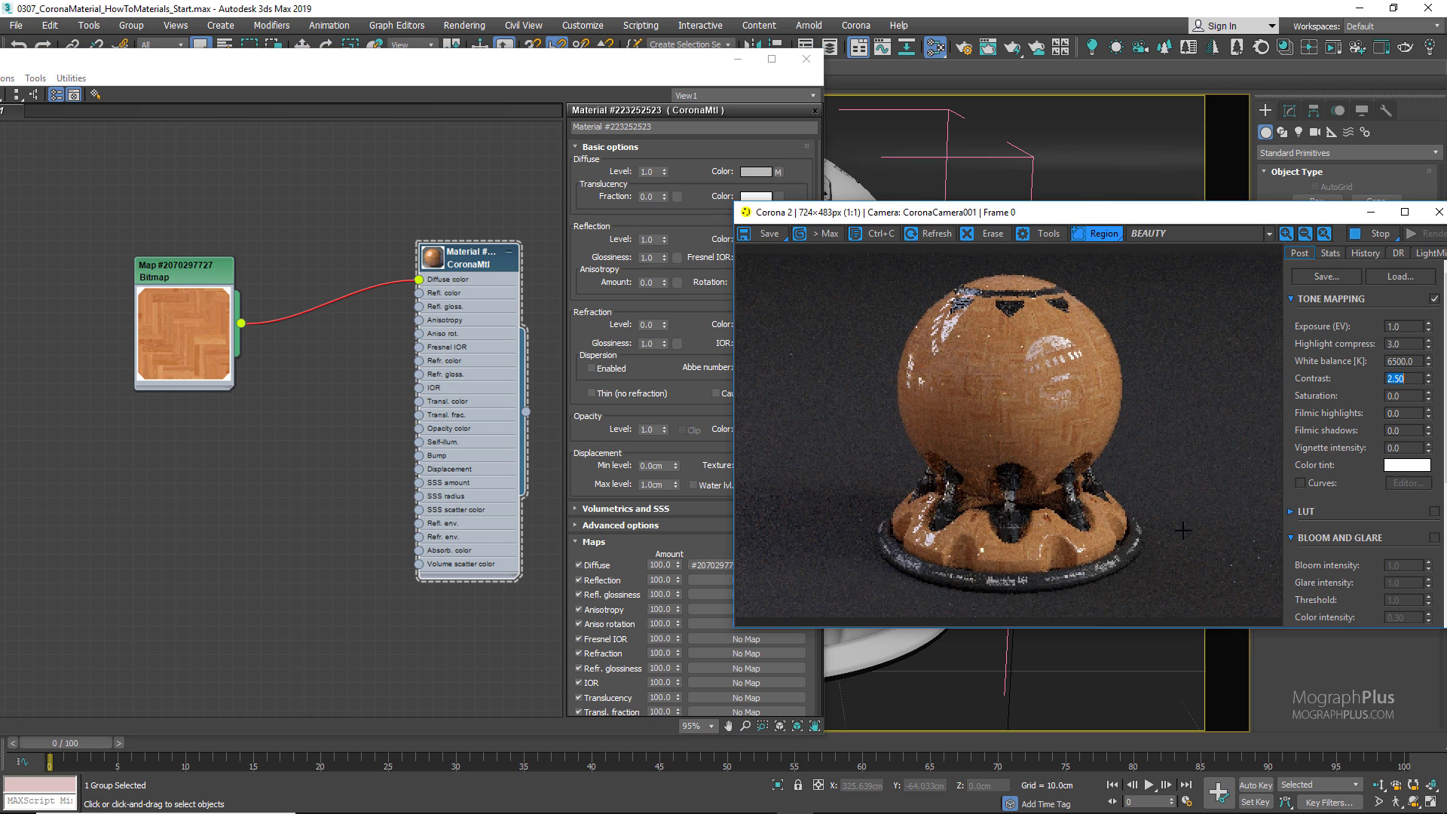
left_click_drag(1188, 579, 857, 271)
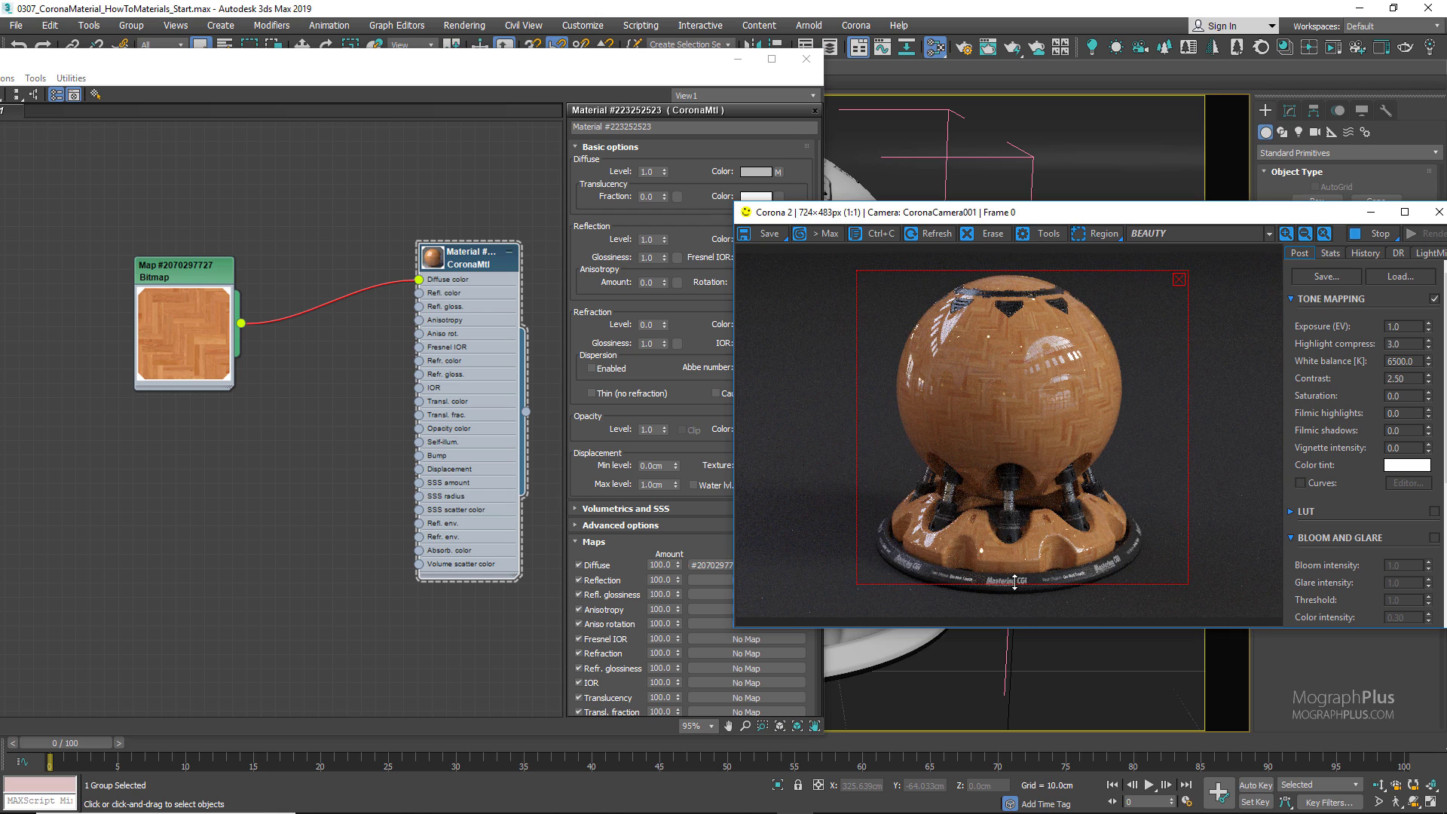
left_click_drag(1013, 589, 1013, 612)
left_click_drag(1189, 424, 1149, 423)
Duplicate the wood_Parquet bitmap node below the original and replace the copy's image with wood_Parquet_BW_02.
left_click_drag(188, 271, 157, 456, "shift")
double_click(157, 455)
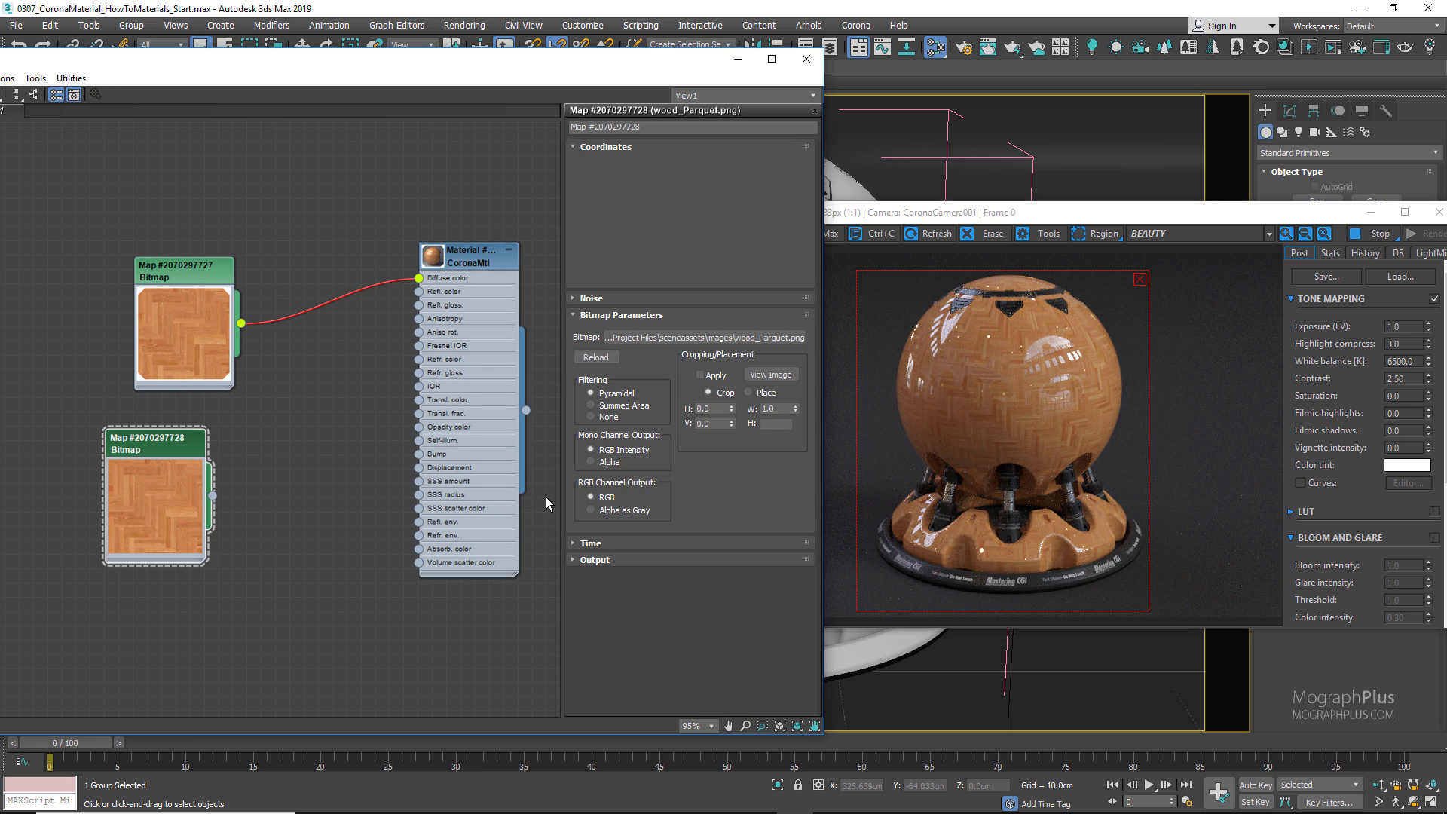
left_click(705, 338)
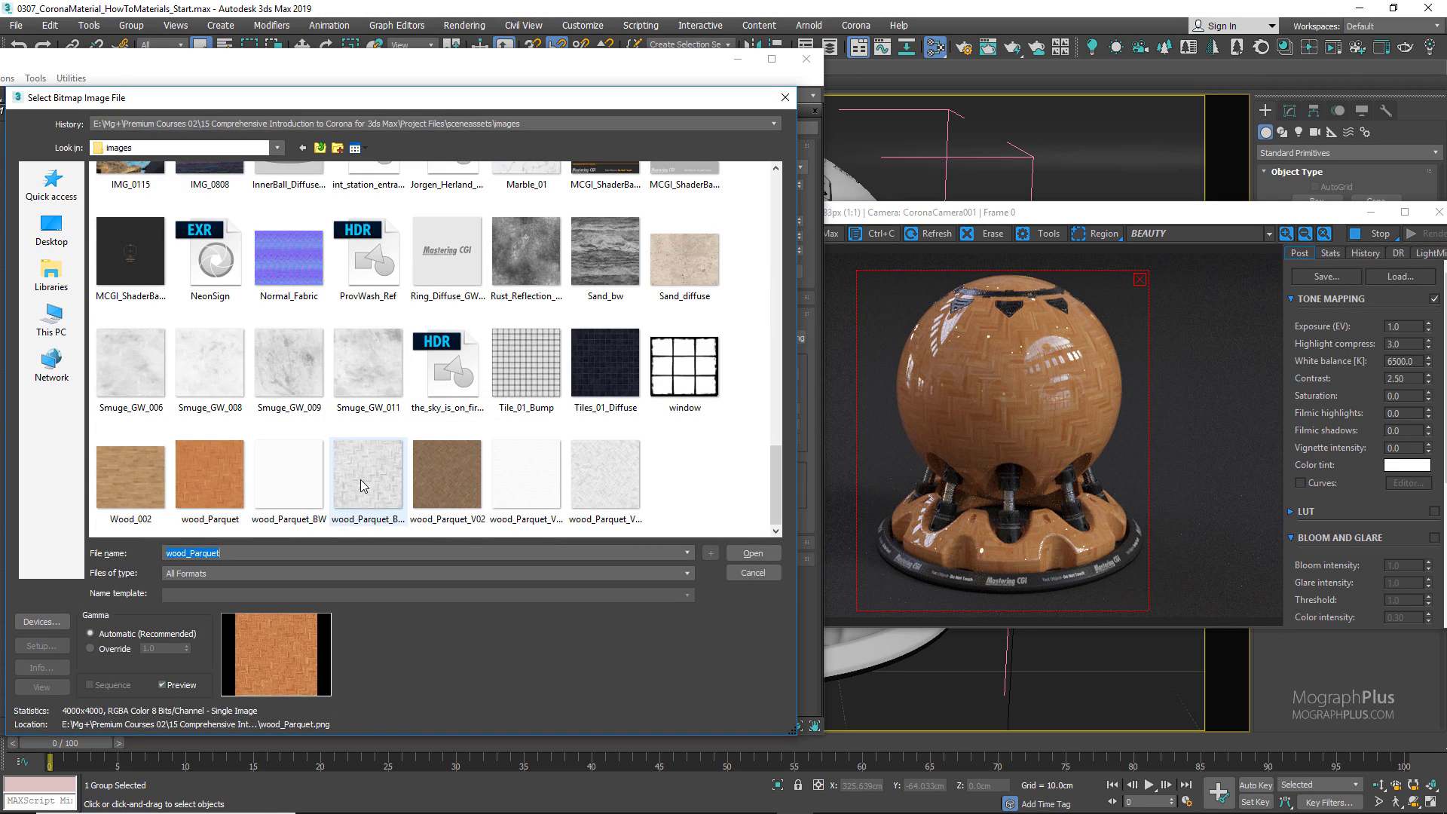
left_click(366, 477)
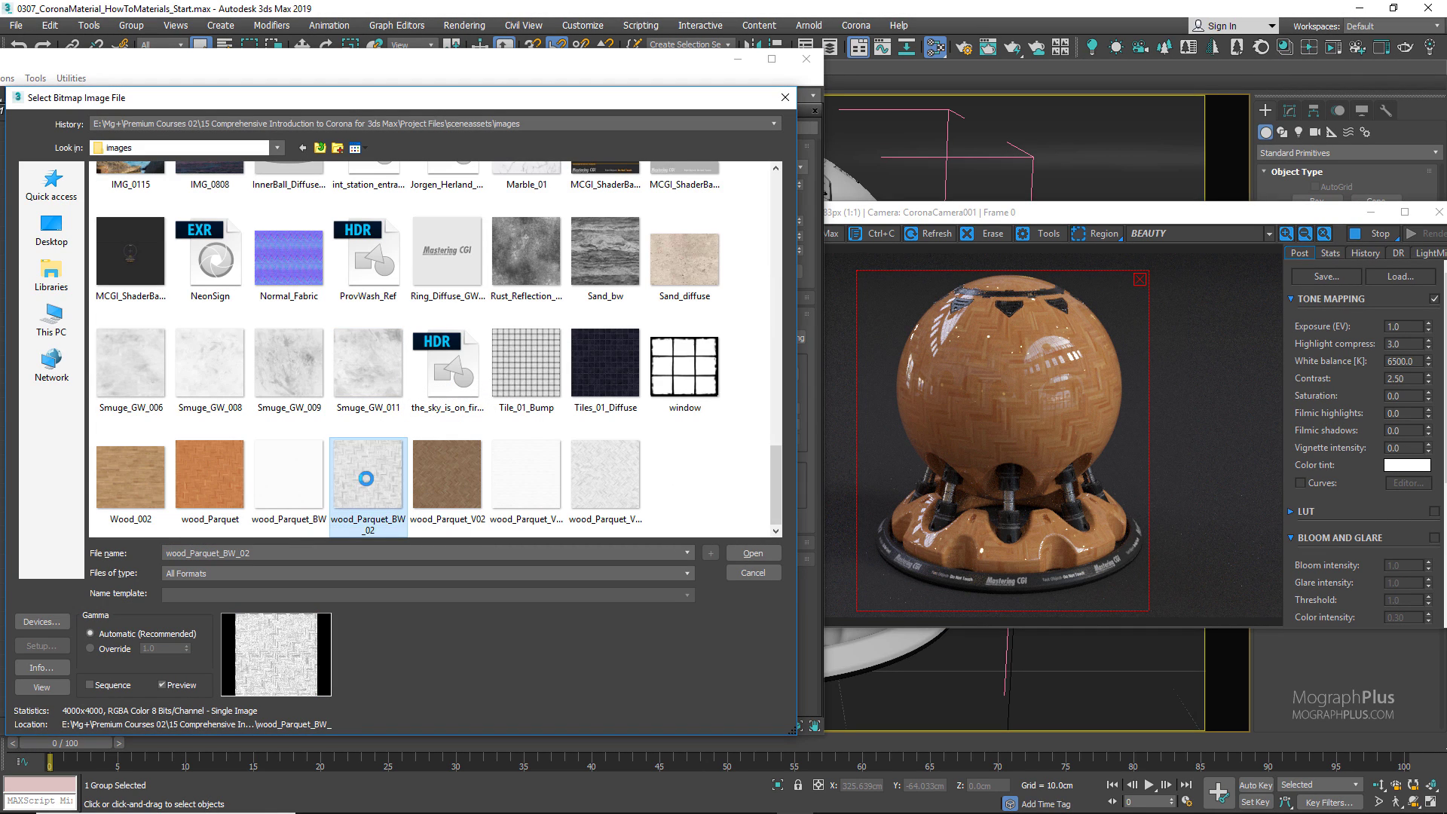
double_click(366, 478)
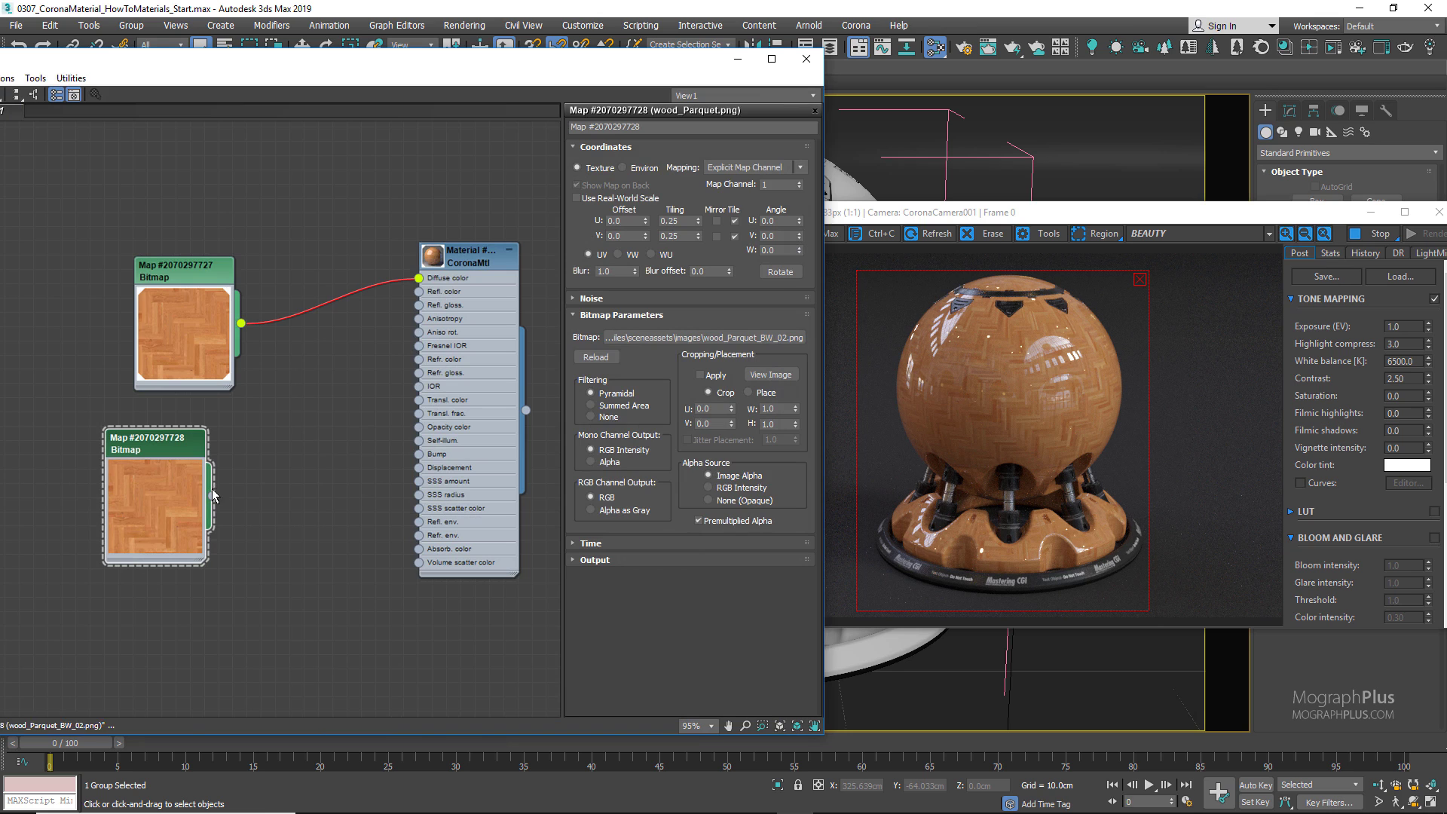
Feed the wood_Parquet_BW_02 bitmap through a new CoronaColorCorrect map into the CoronaMtl's reflection glossiness.
right_click(256, 464)
mouse_move(339, 489)
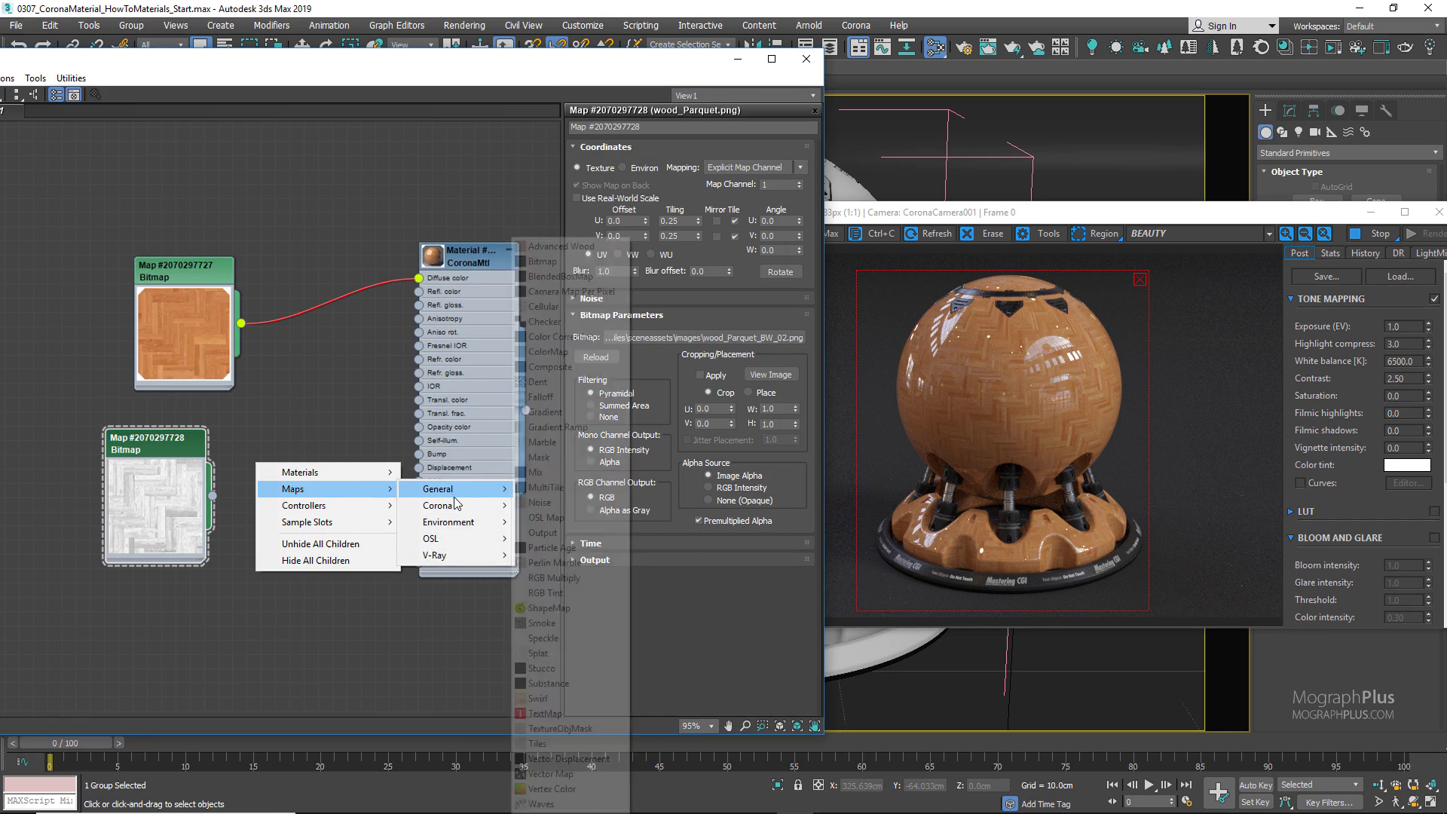
mouse_move(475, 507)
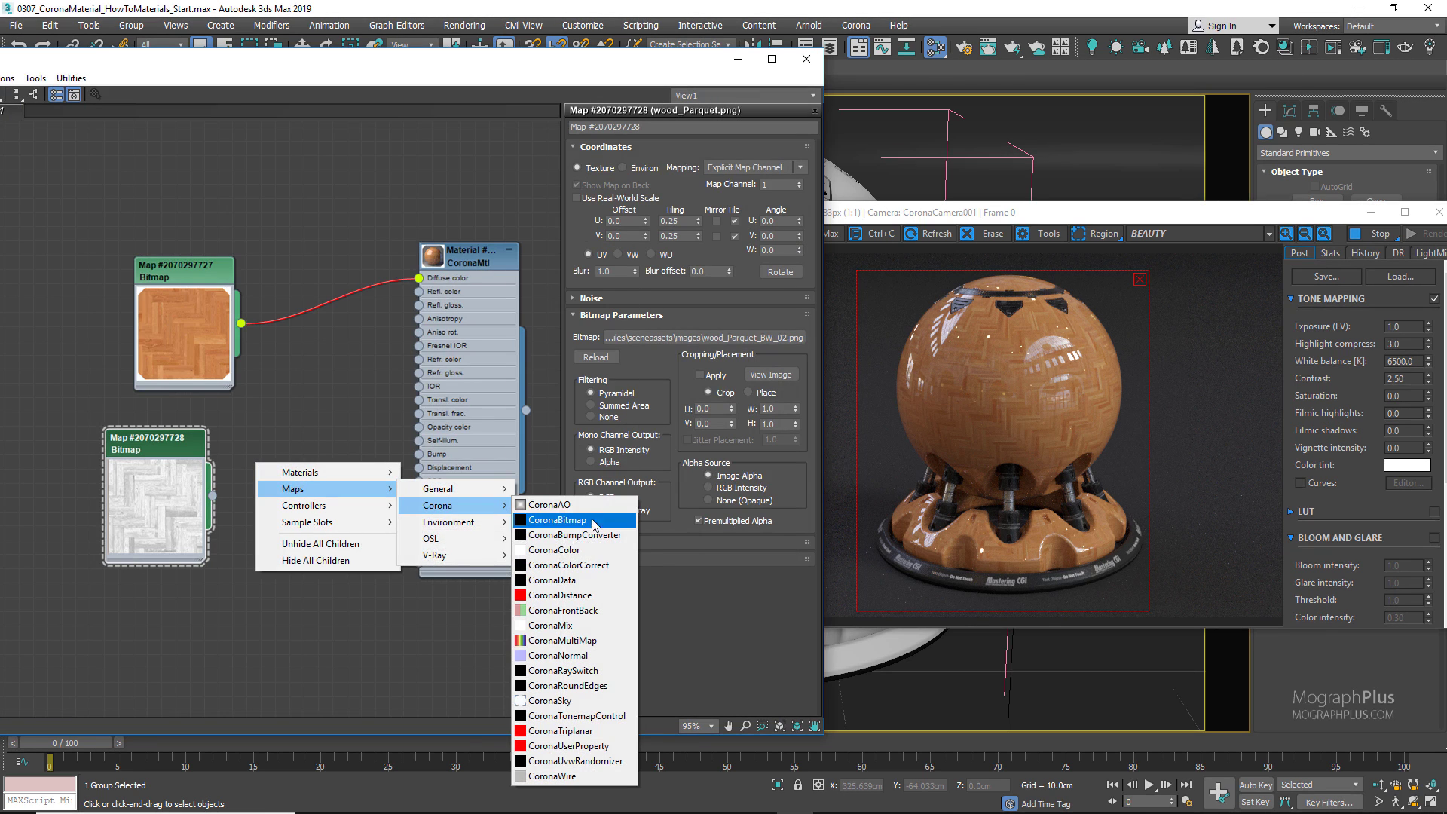
left_click(595, 564)
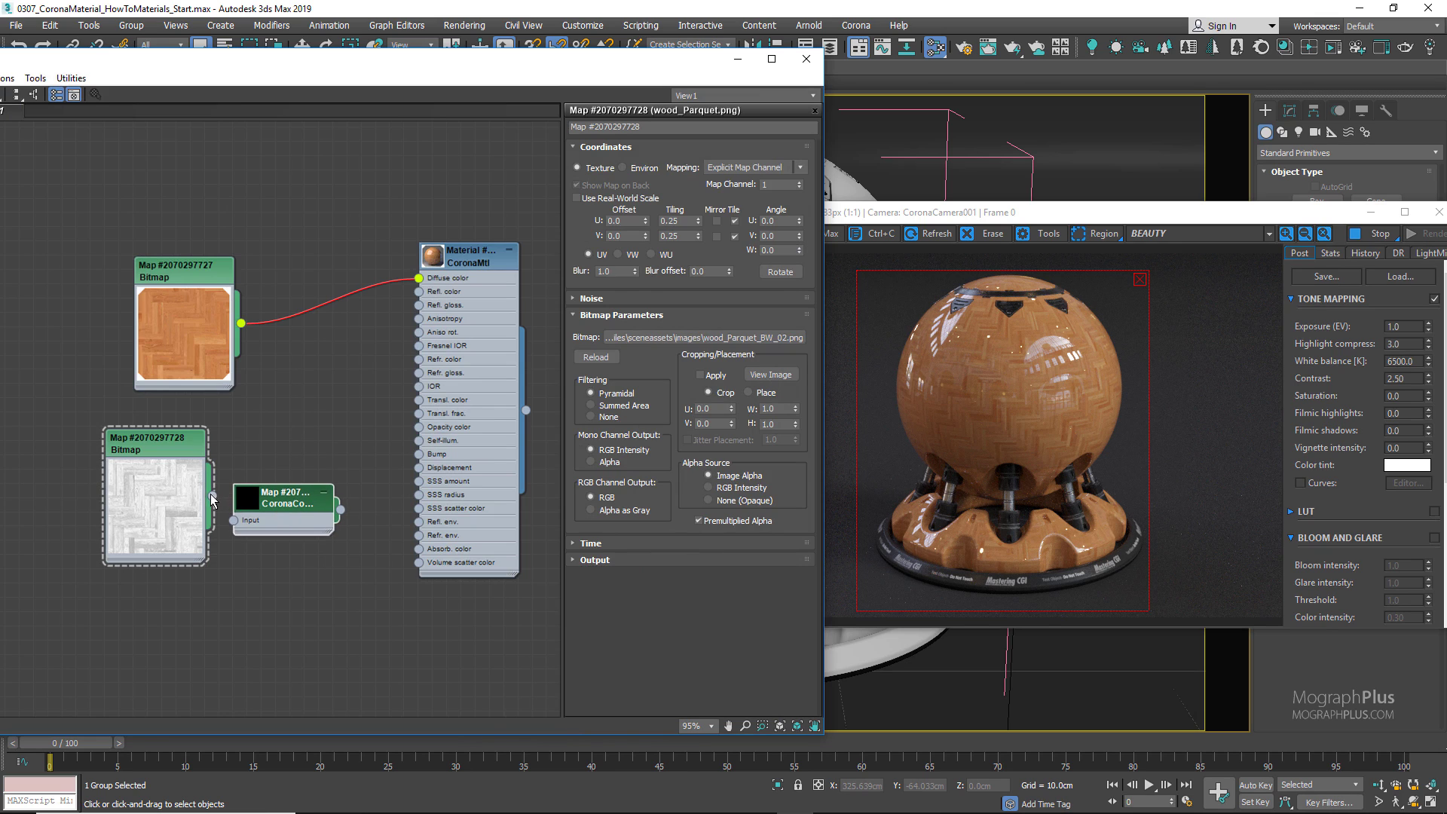
left_click_drag(213, 496, 293, 422)
double_click(256, 505)
scroll(315, 351, "up", 1)
scroll(317, 356, "up", 1)
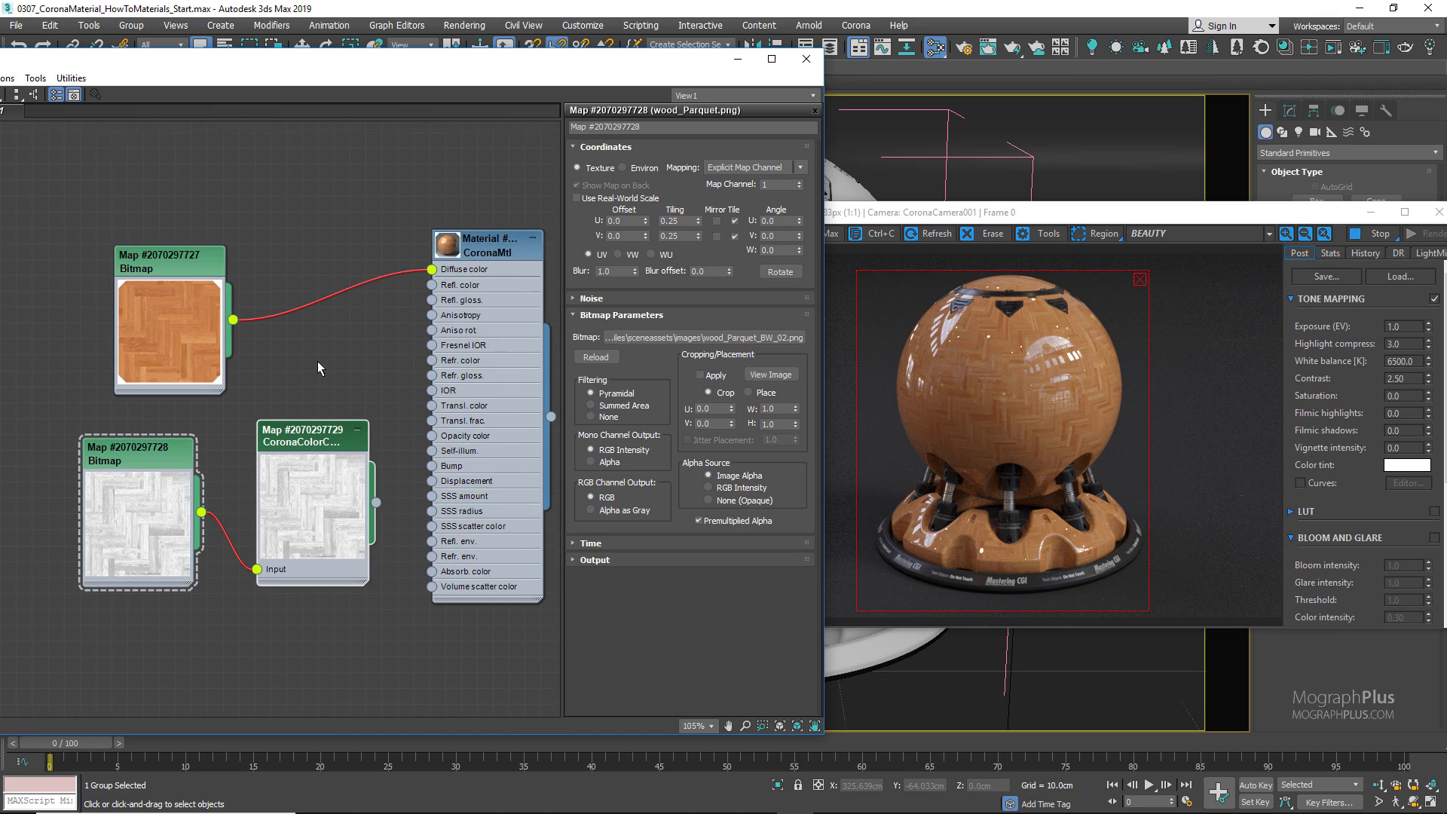
middle_click_drag(343, 425, 307, 407)
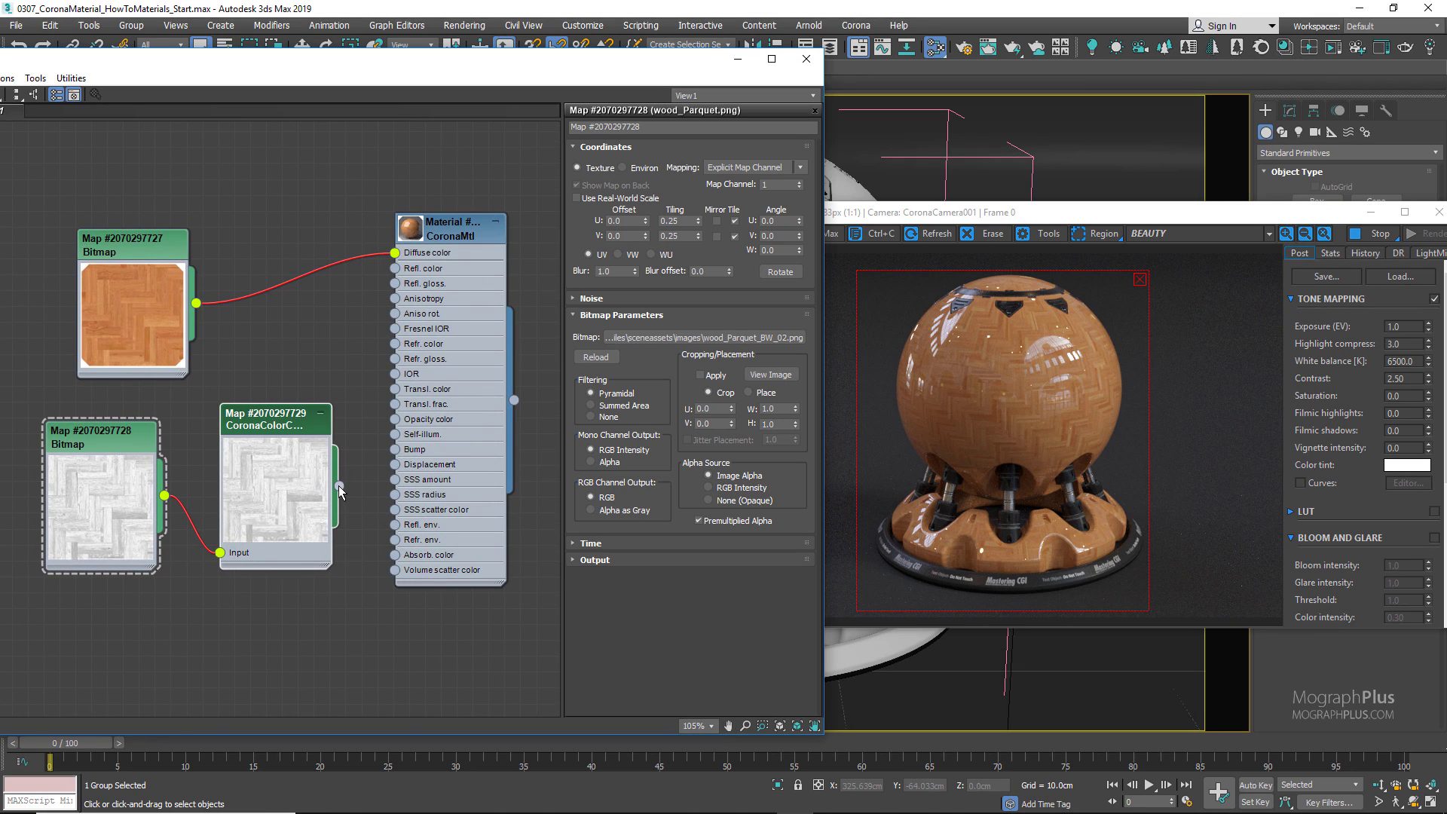
left_click_drag(340, 486, 396, 287)
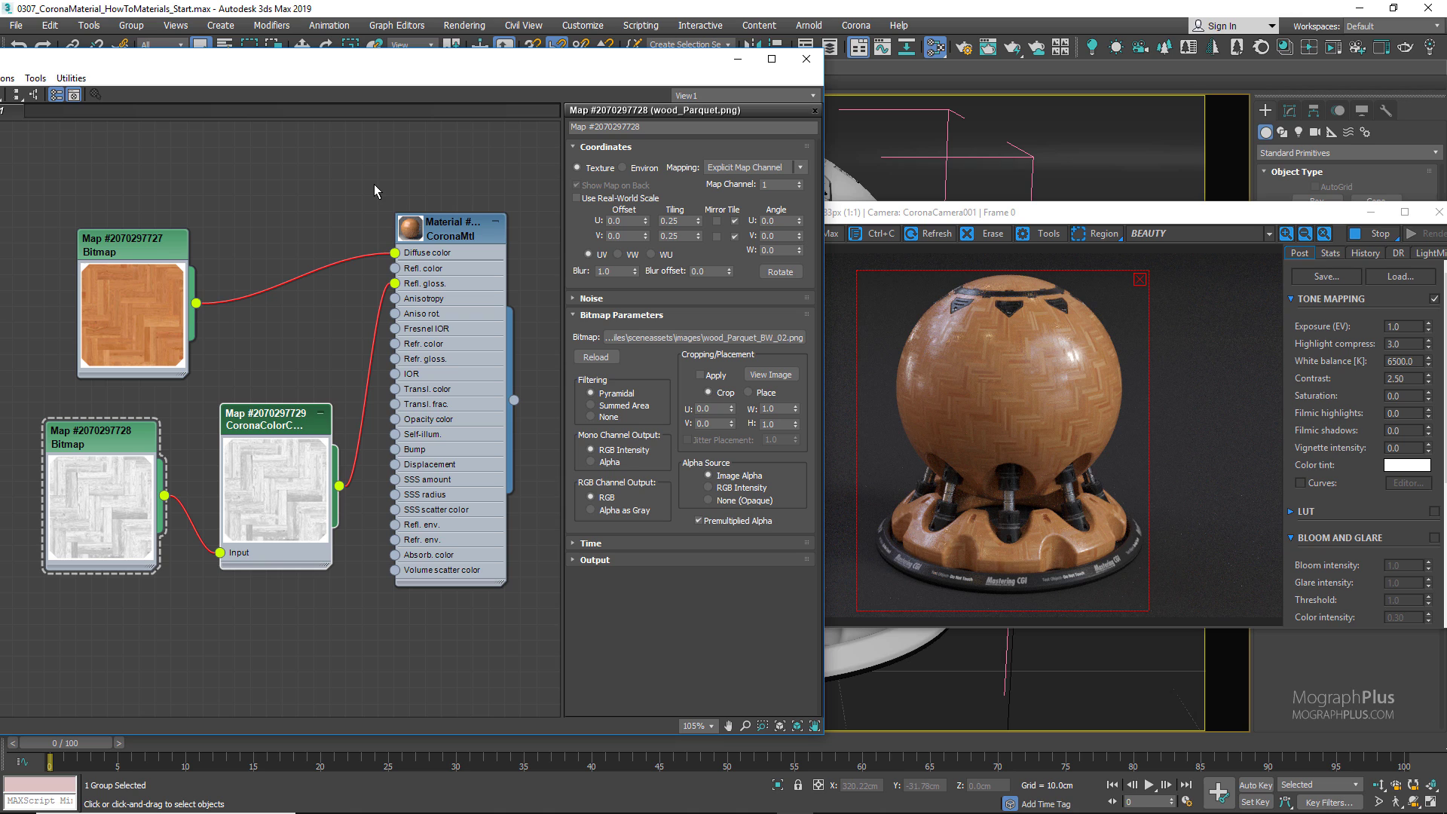
Set the CoronaColorCorrect map's contrast to 0.45 and brightness to -0.05.
double_click(283, 428)
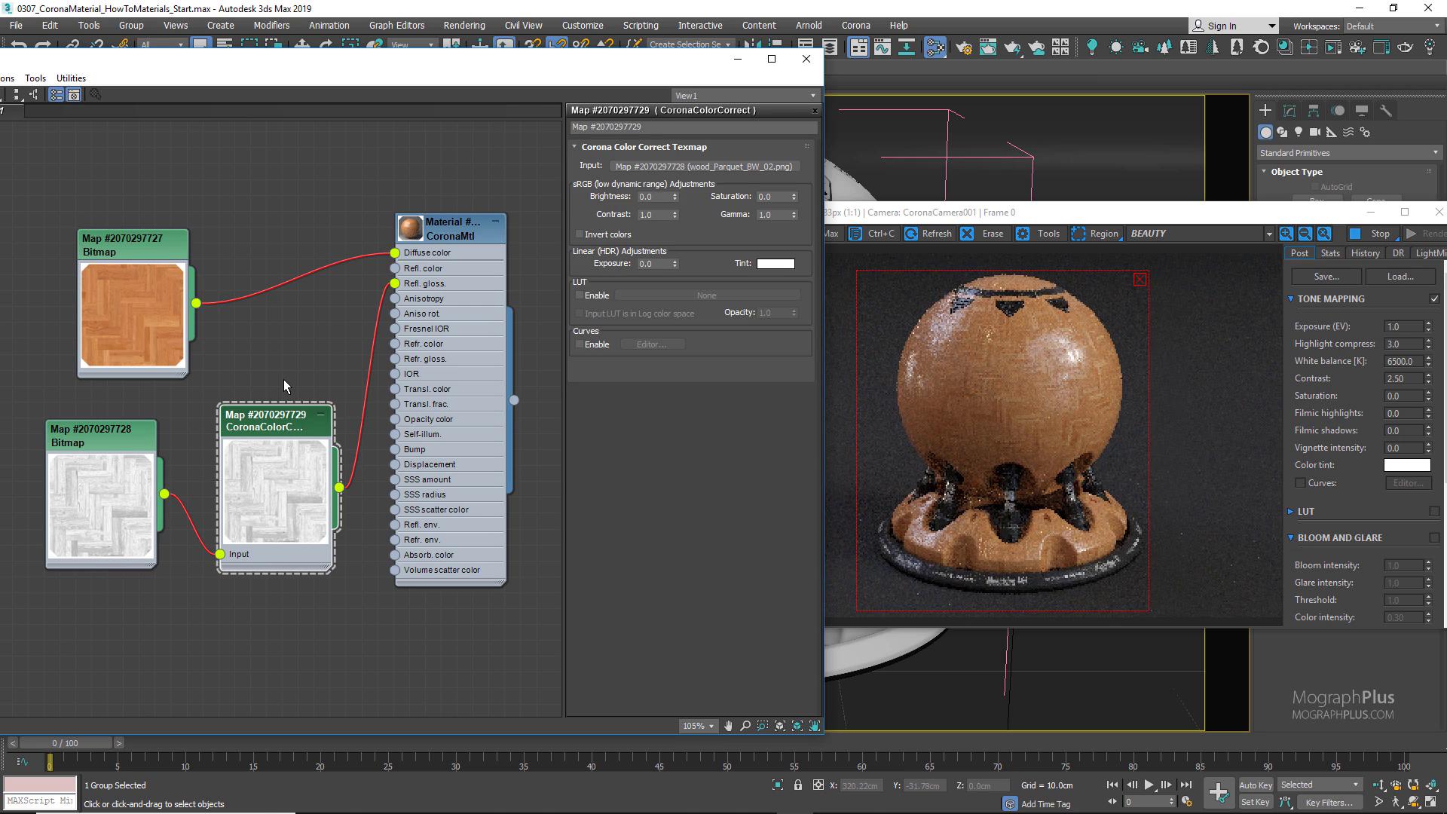
left_click(655, 214)
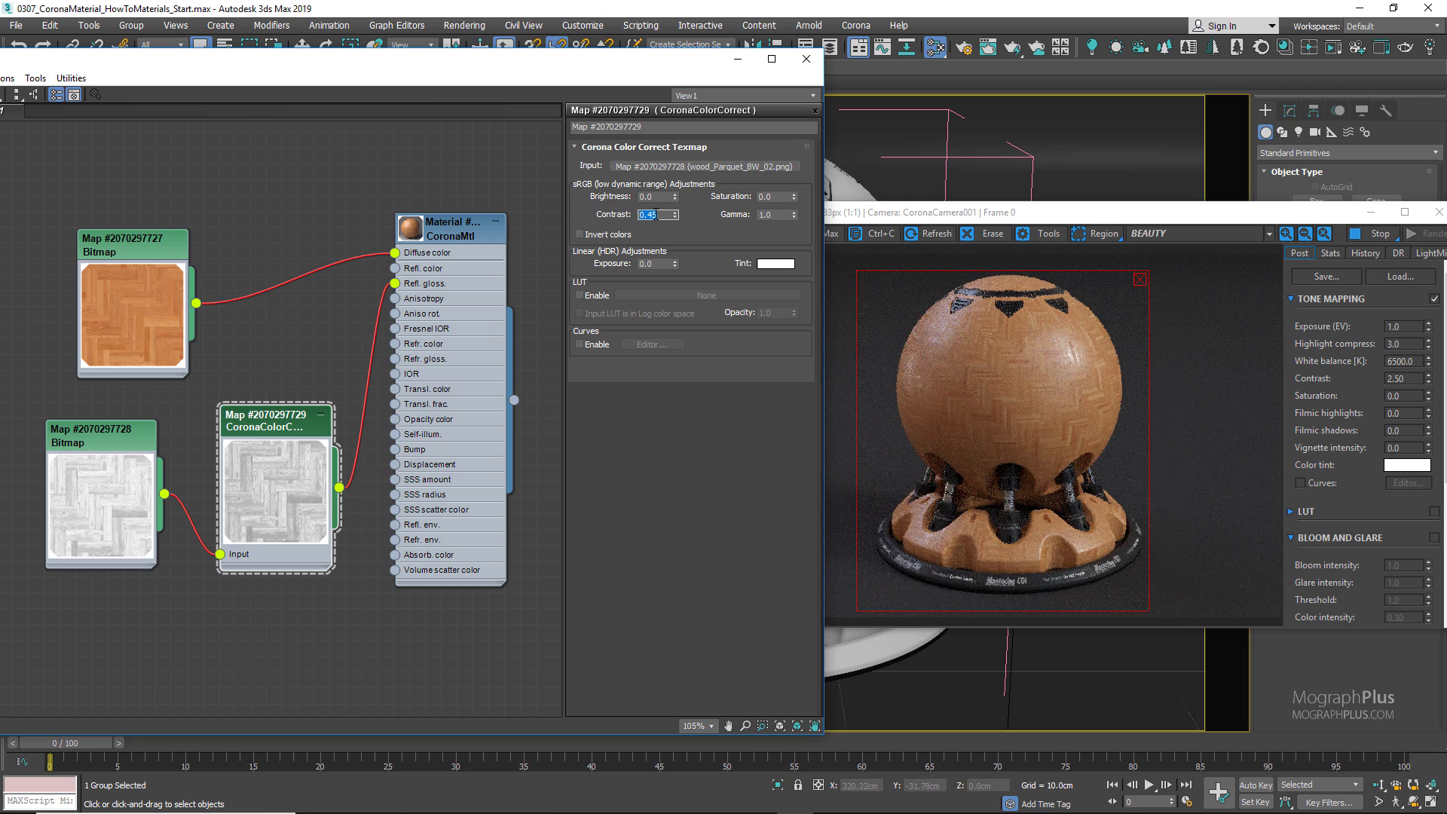
left_click(657, 197)
type("5")
key("Return")
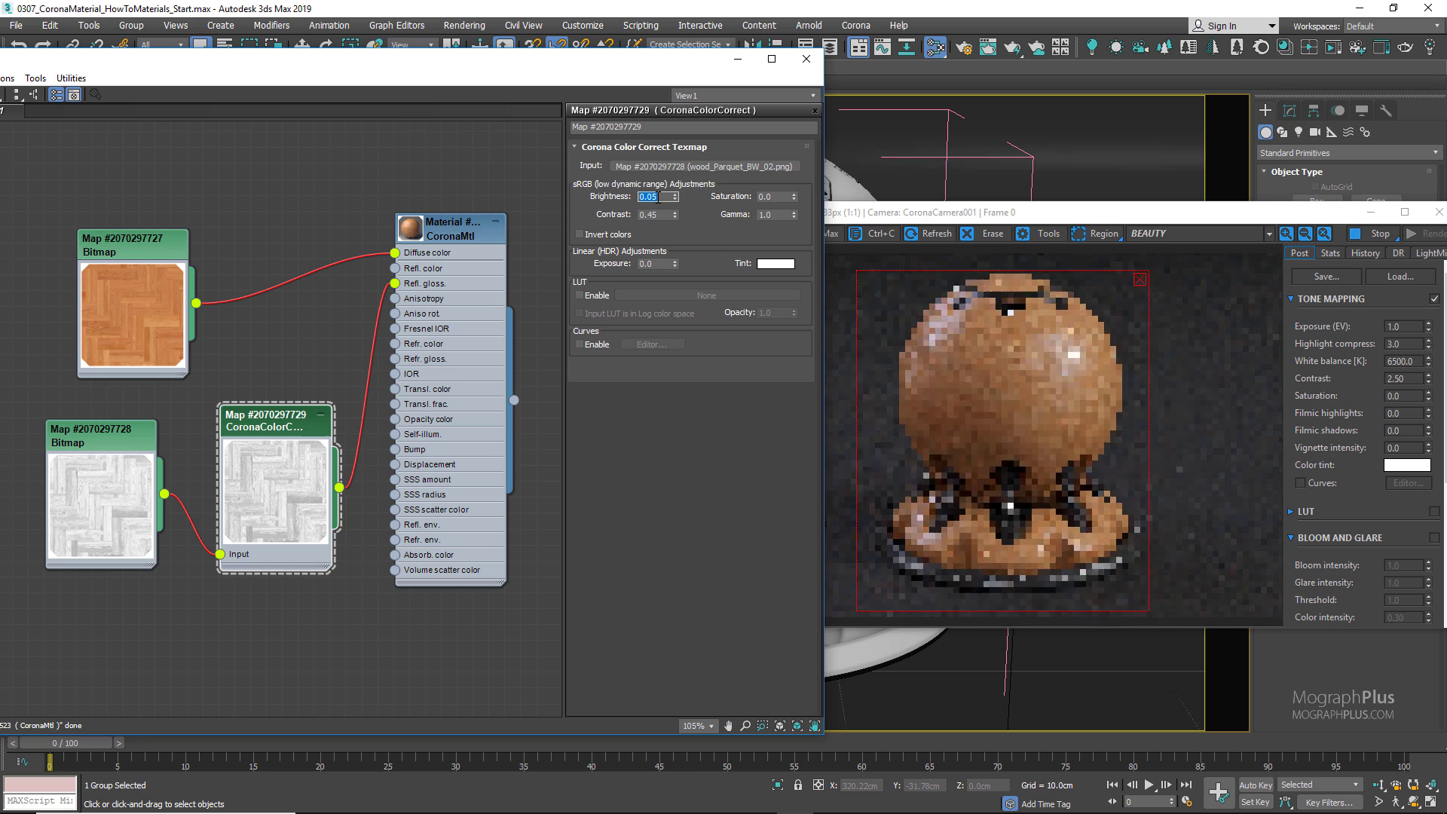
type("-")
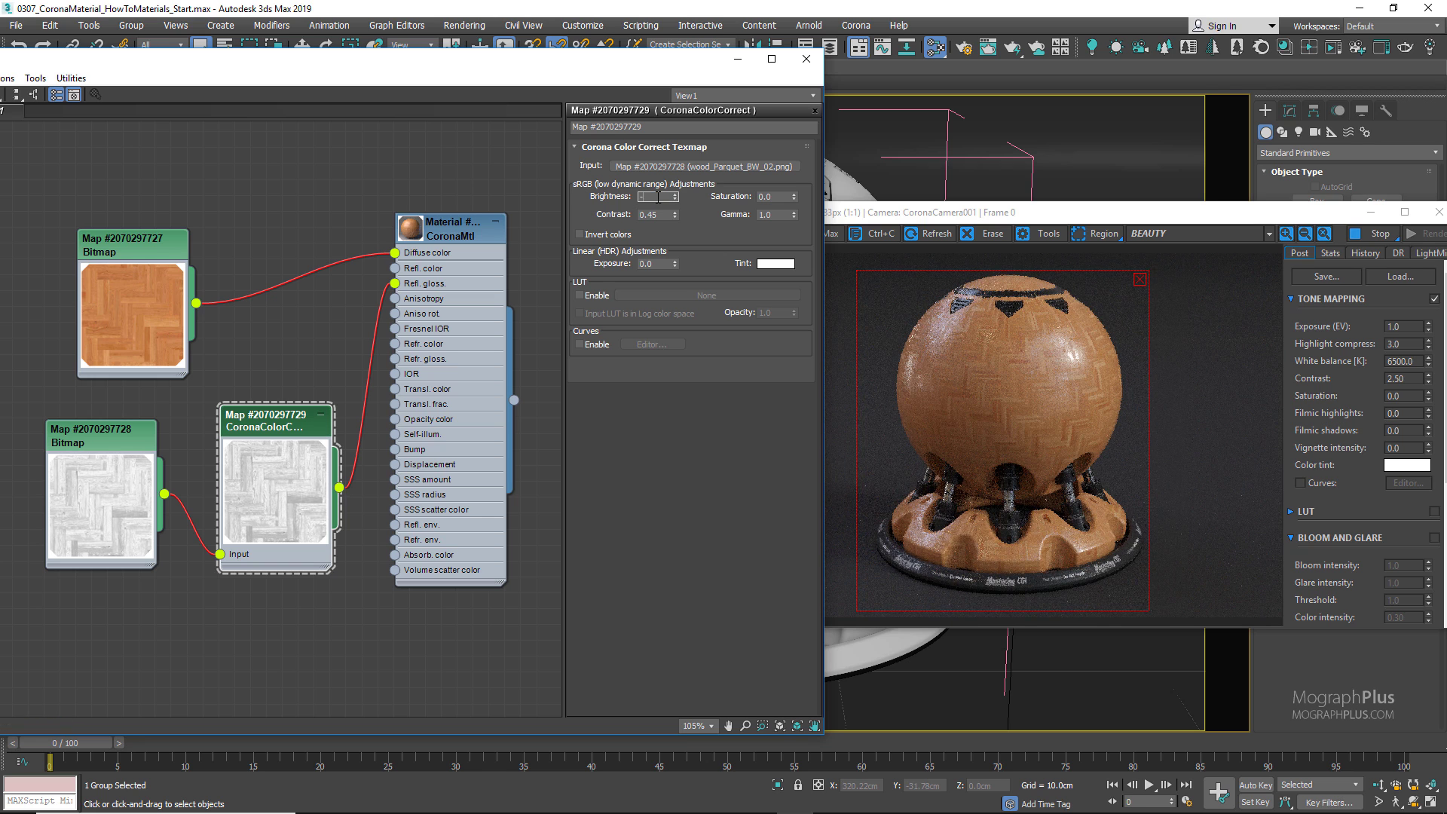
type("0.05")
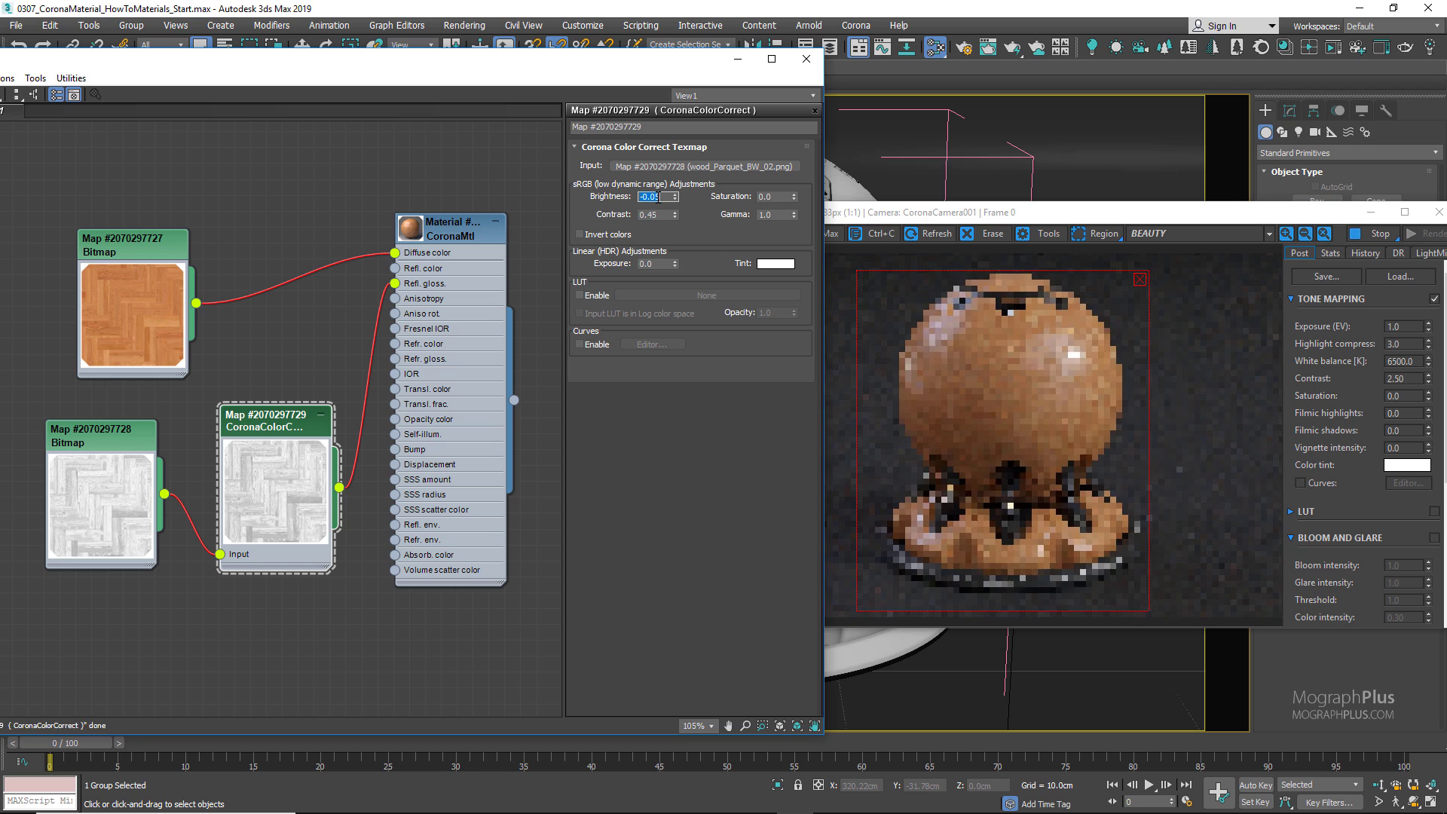
key("Return")
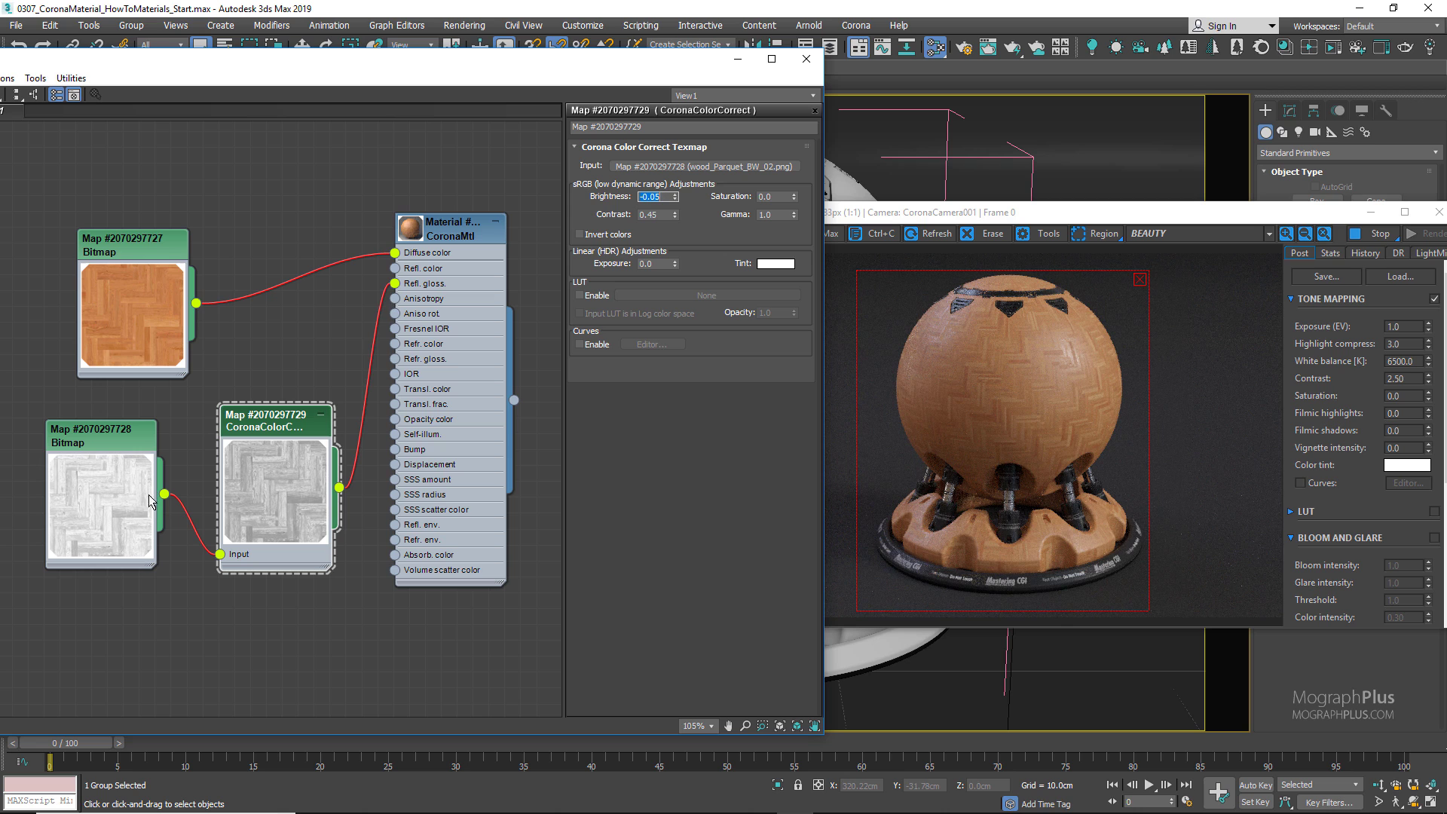
Connect the wood_Parquet_BW_02 bitmap directly to the CoronaMtl's bump slot and set the bump amount to 0.2.
left_click_drag(164, 494, 396, 452)
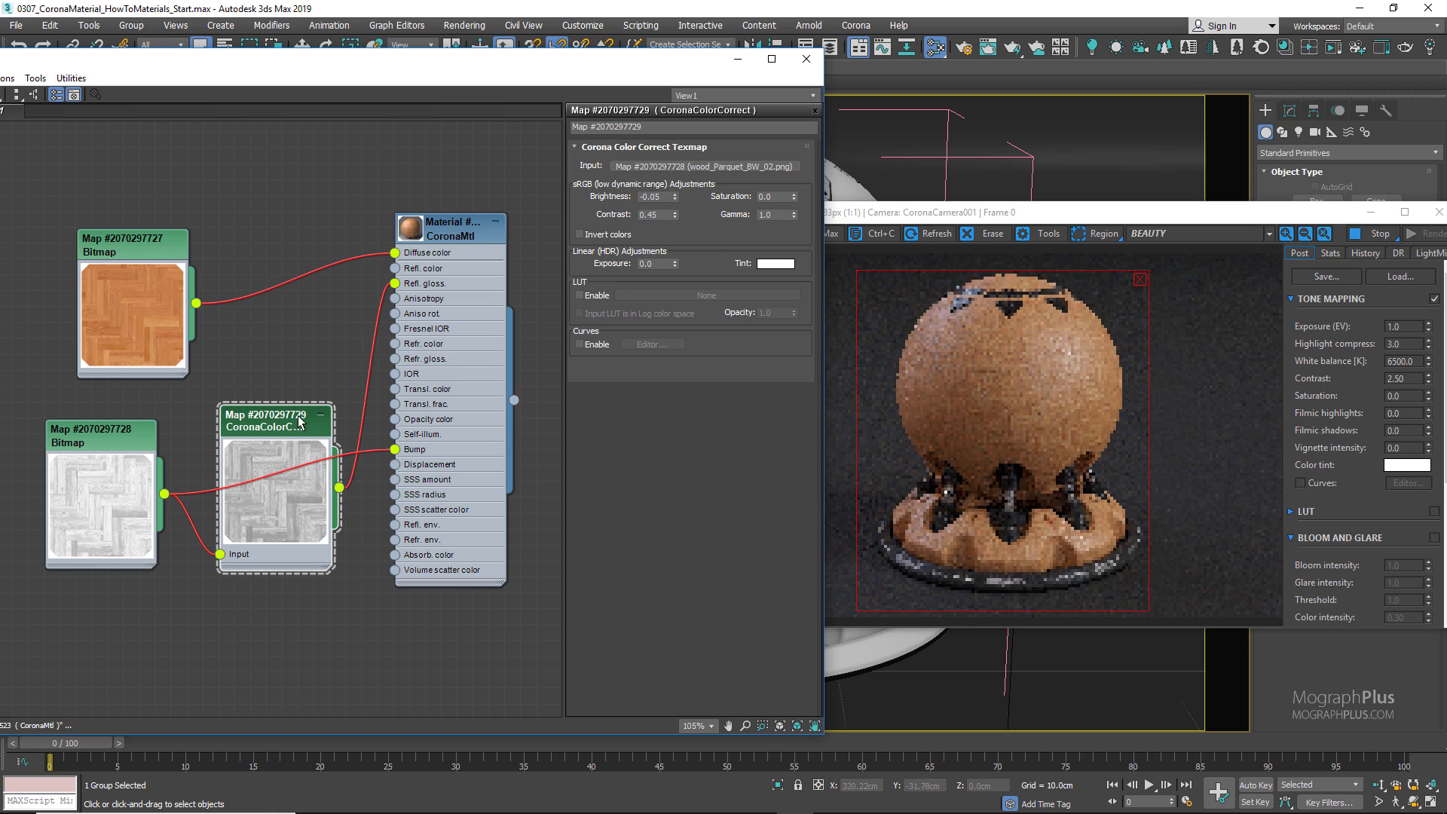
left_click(444, 294)
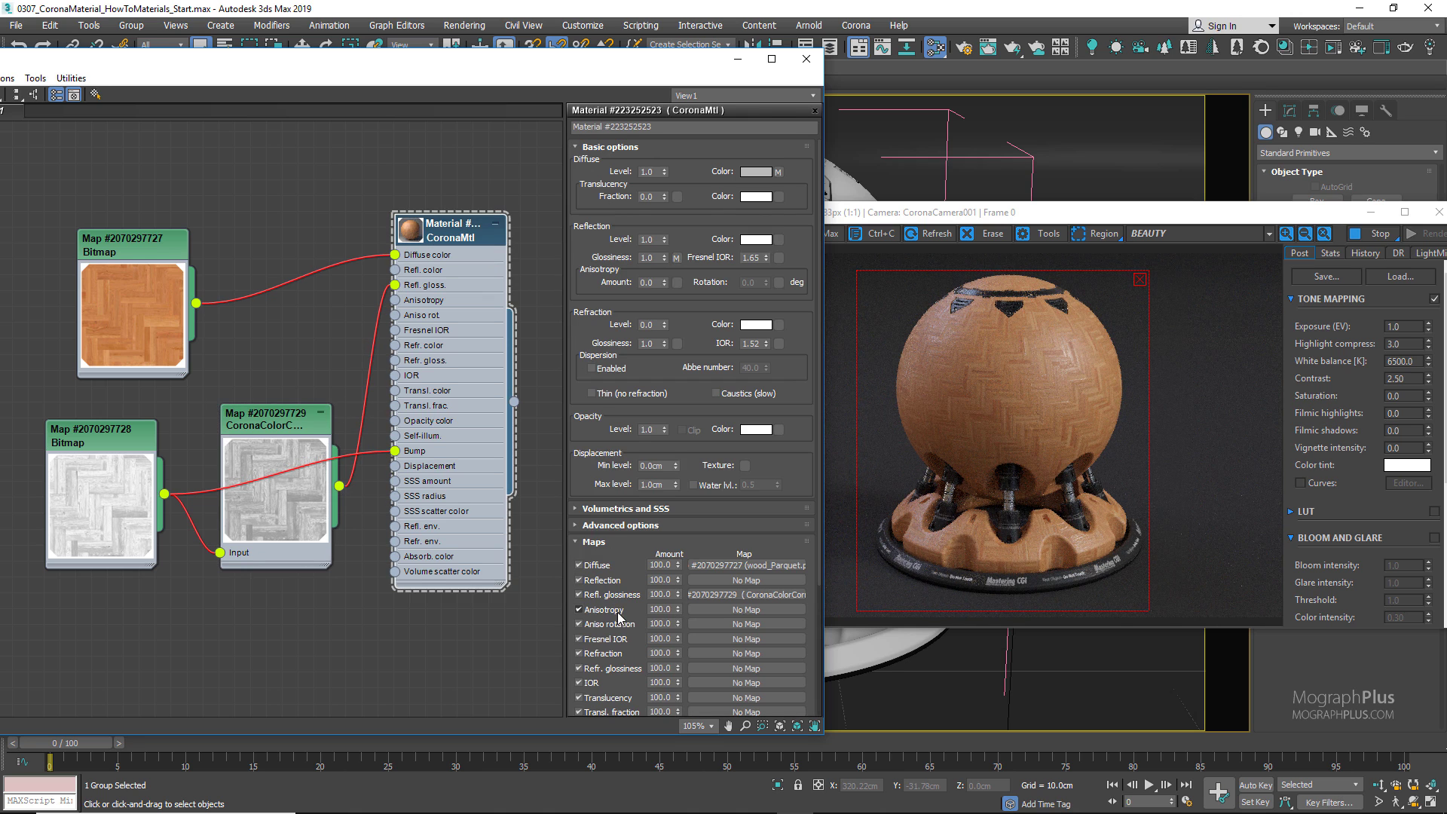
scroll(625, 615, "down", 2)
scroll(627, 629, "down", 5)
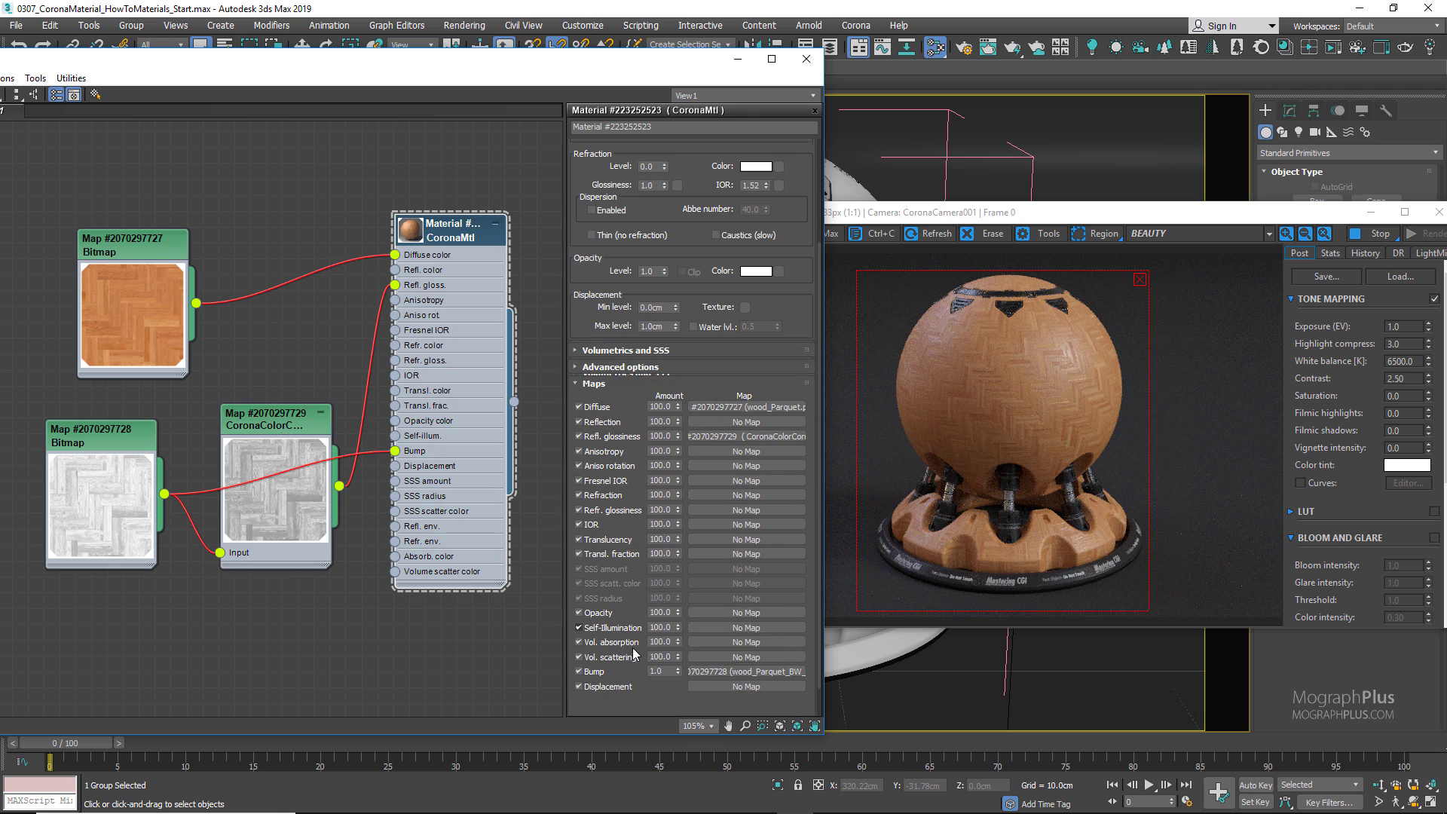
left_click(658, 671)
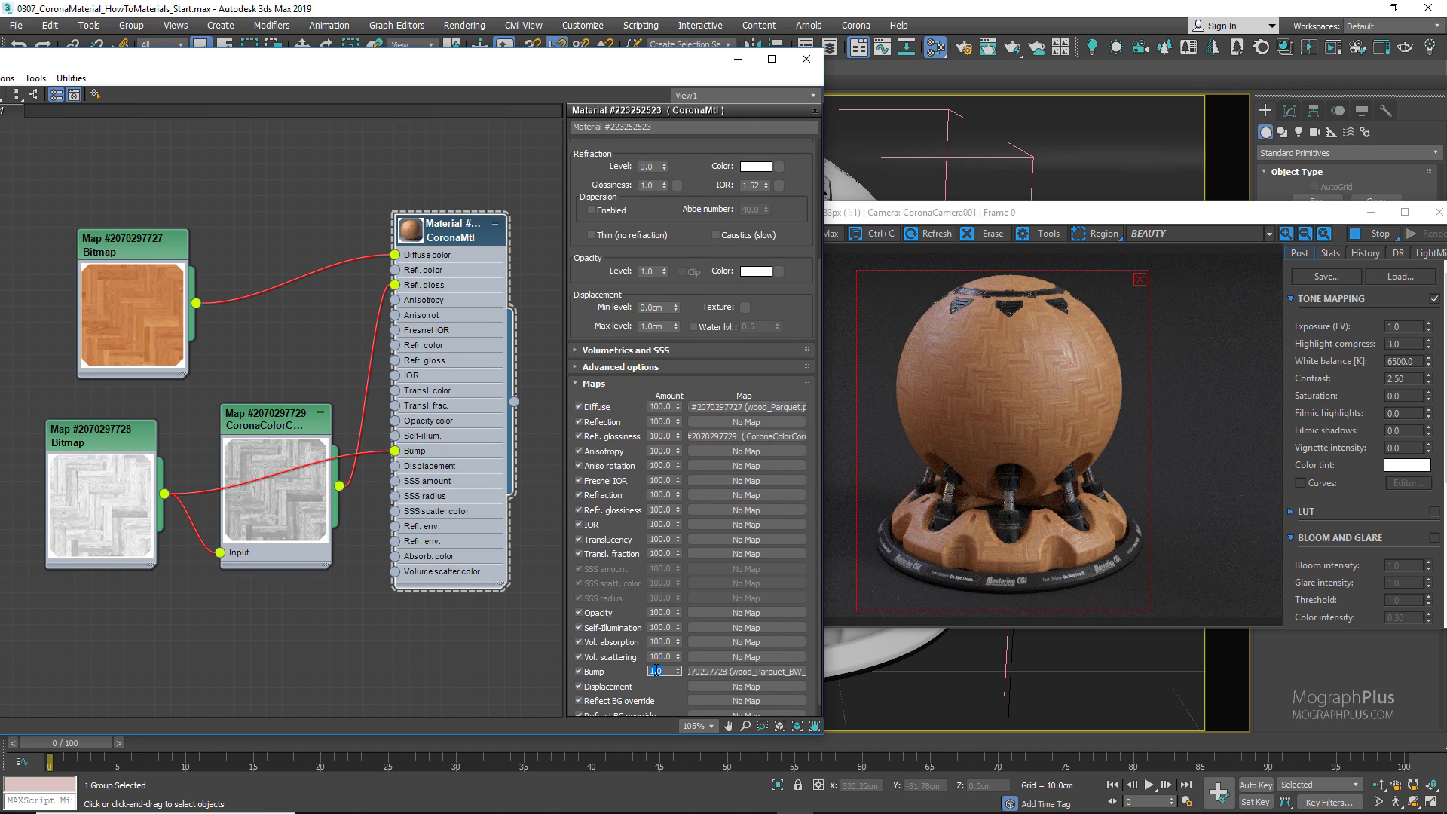
type("0.2")
key("Return")
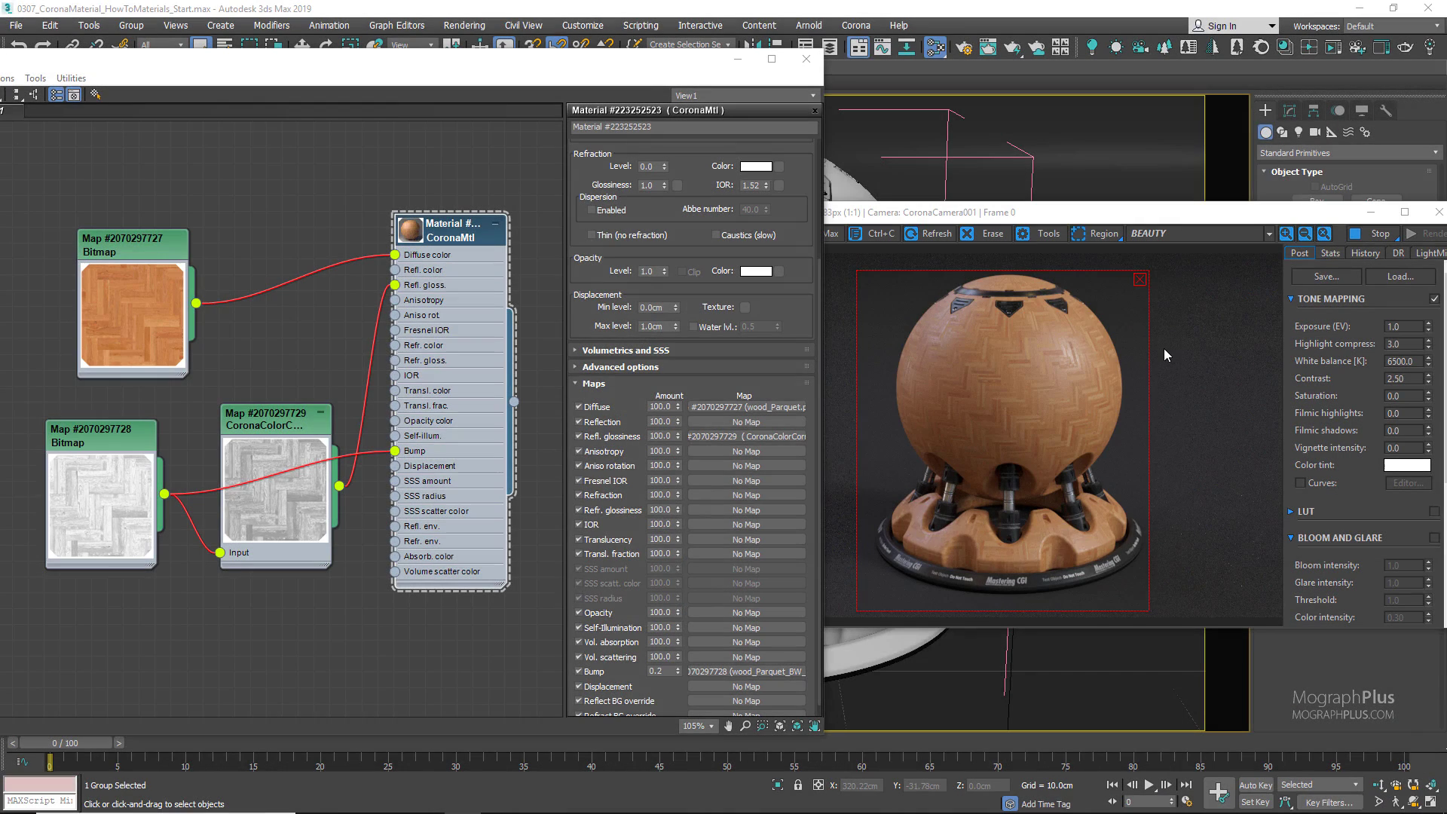
Set the frame buffer's highlight compression to 1.0 and contrast to 1.5, and close the finished parquet render image.
double_click(1394, 344)
type("1")
key("Return")
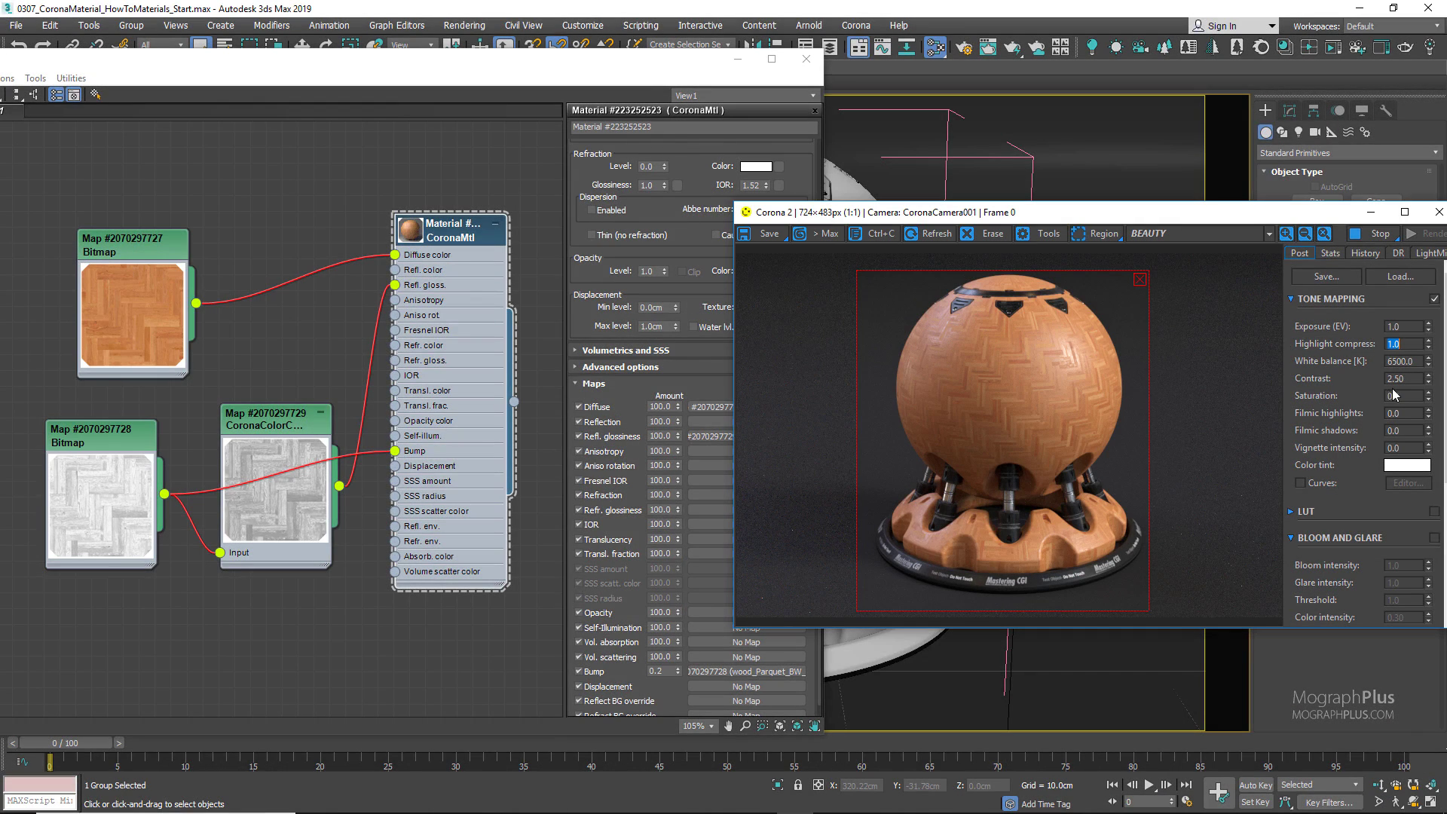
double_click(1399, 379)
type("1.5")
key("Return")
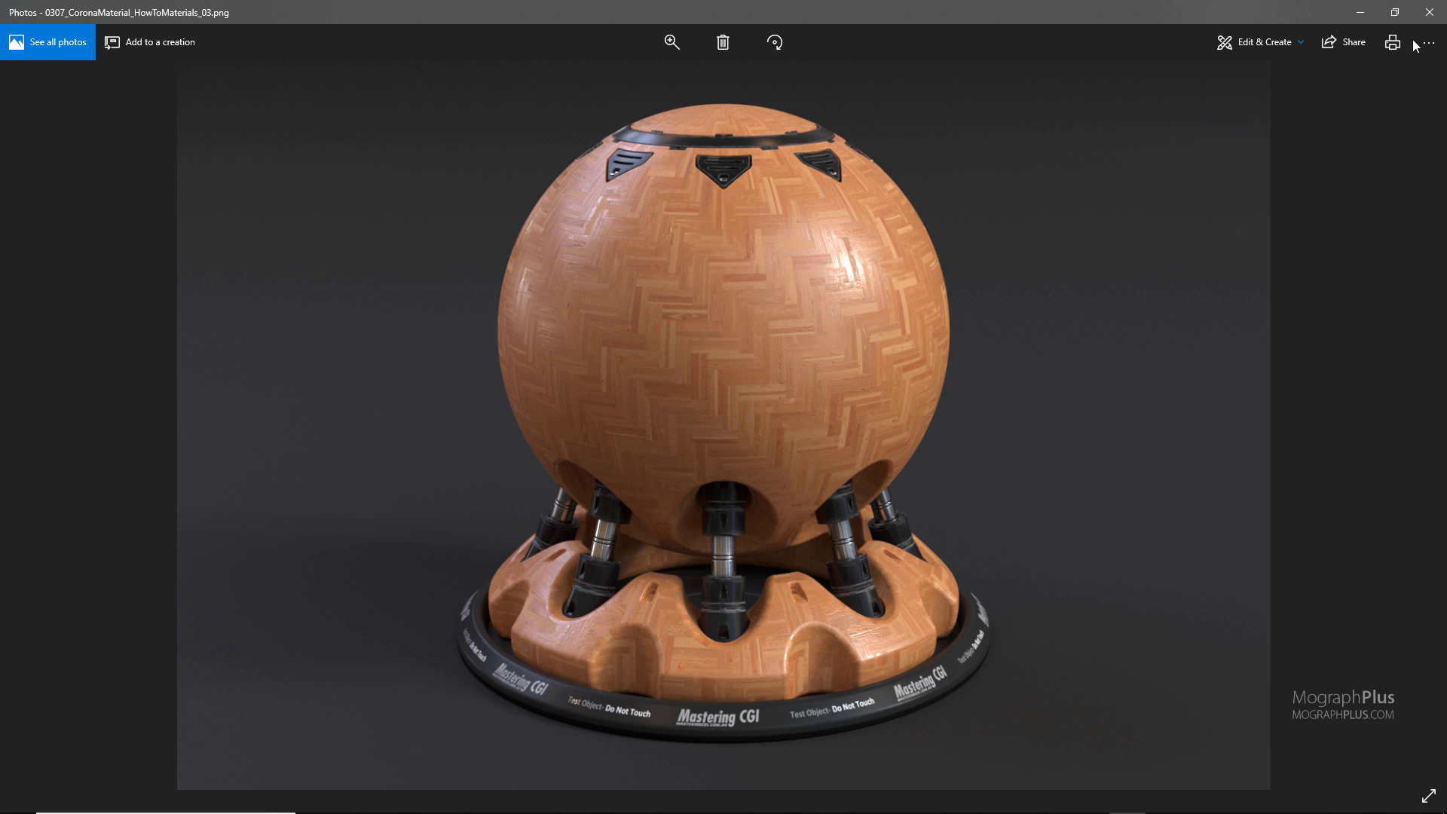
left_click(1429, 12)
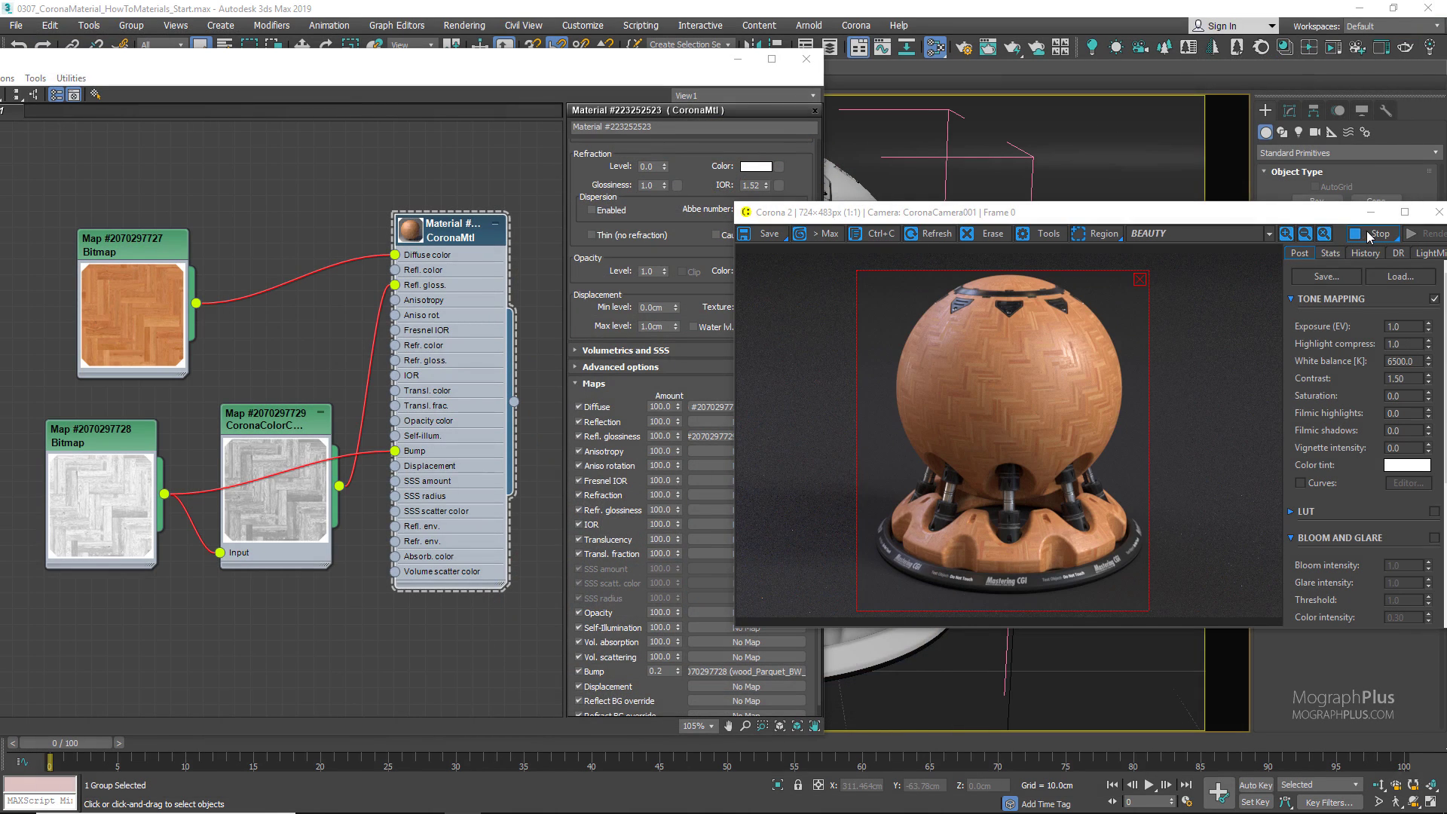
Create a new CoronaMtl in empty space below the parquet material network.
left_click(306, 336)
scroll(306, 336, "down", 8)
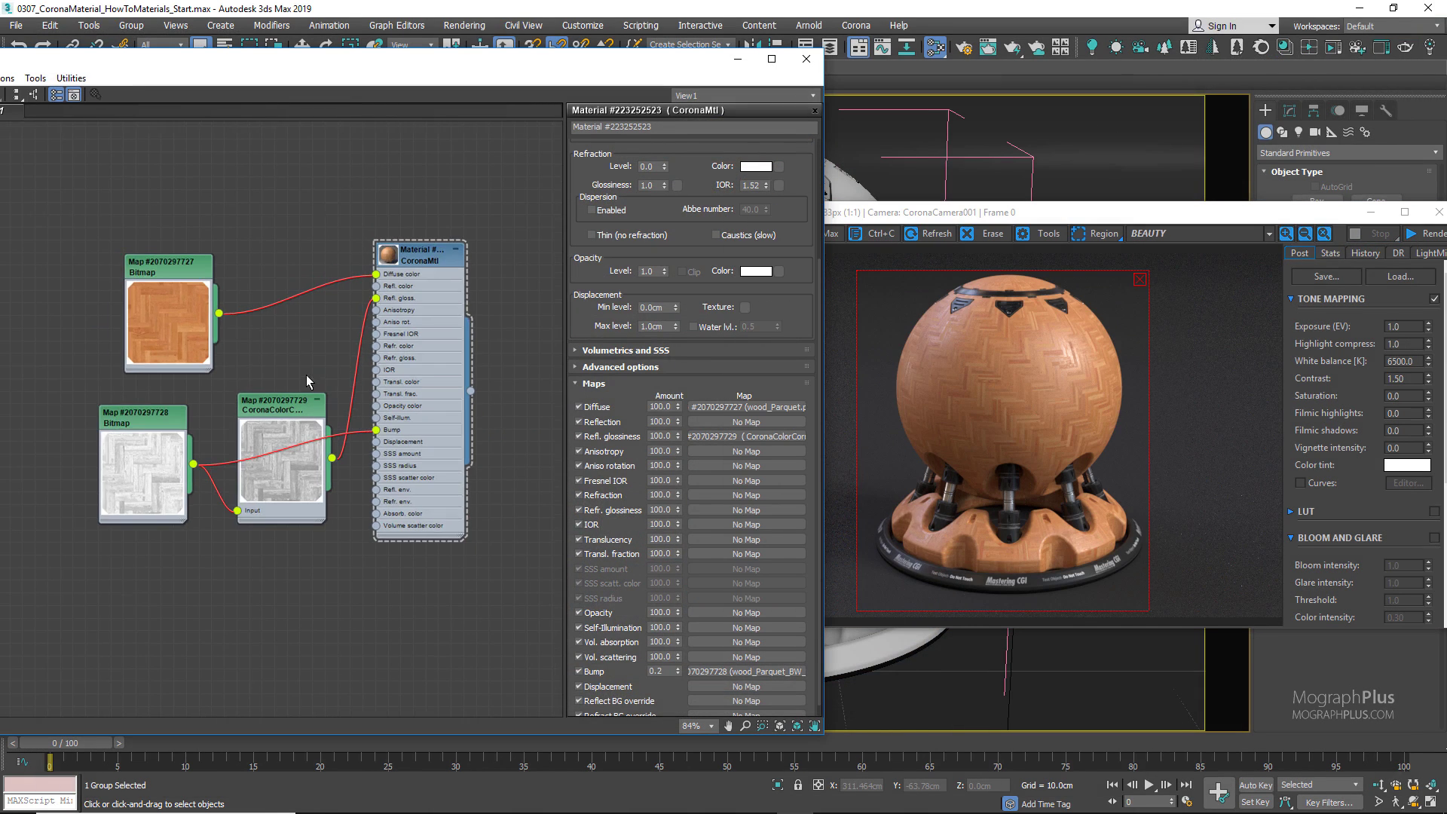
middle_click_drag(285, 443, 375, 217)
scroll(364, 316, "up", 5)
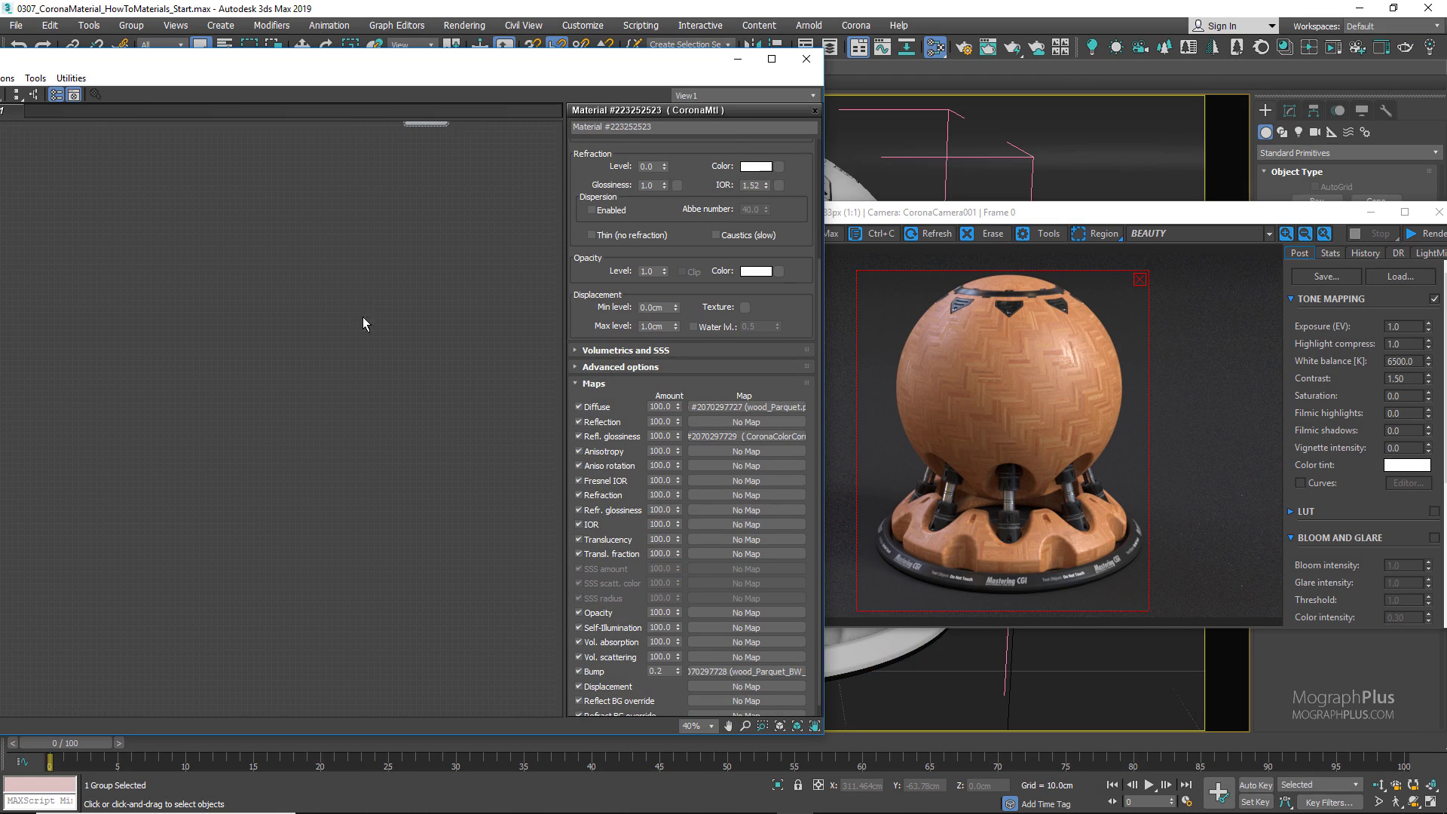
right_click(360, 297)
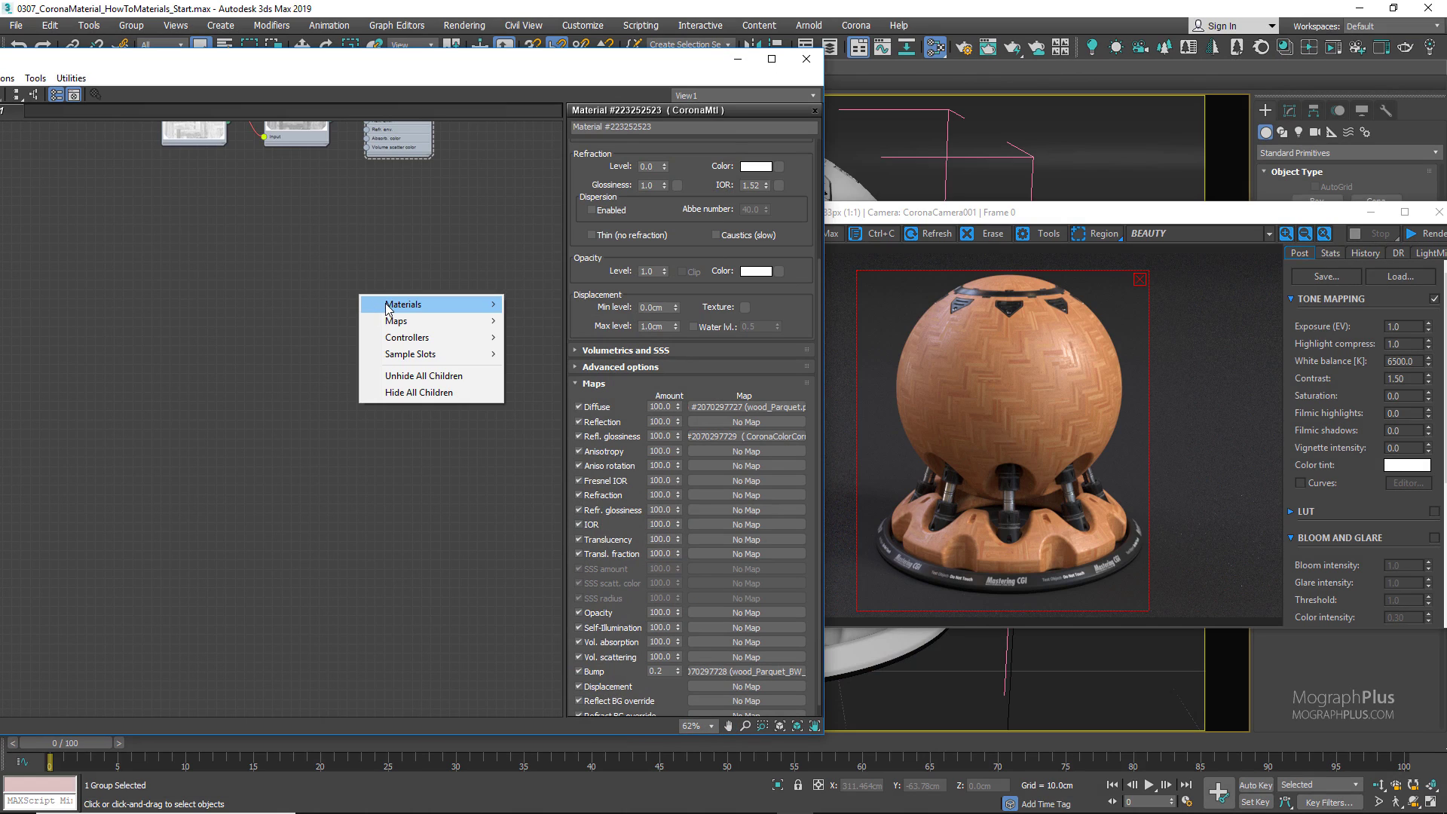
mouse_move(403, 304)
mouse_move(541, 337)
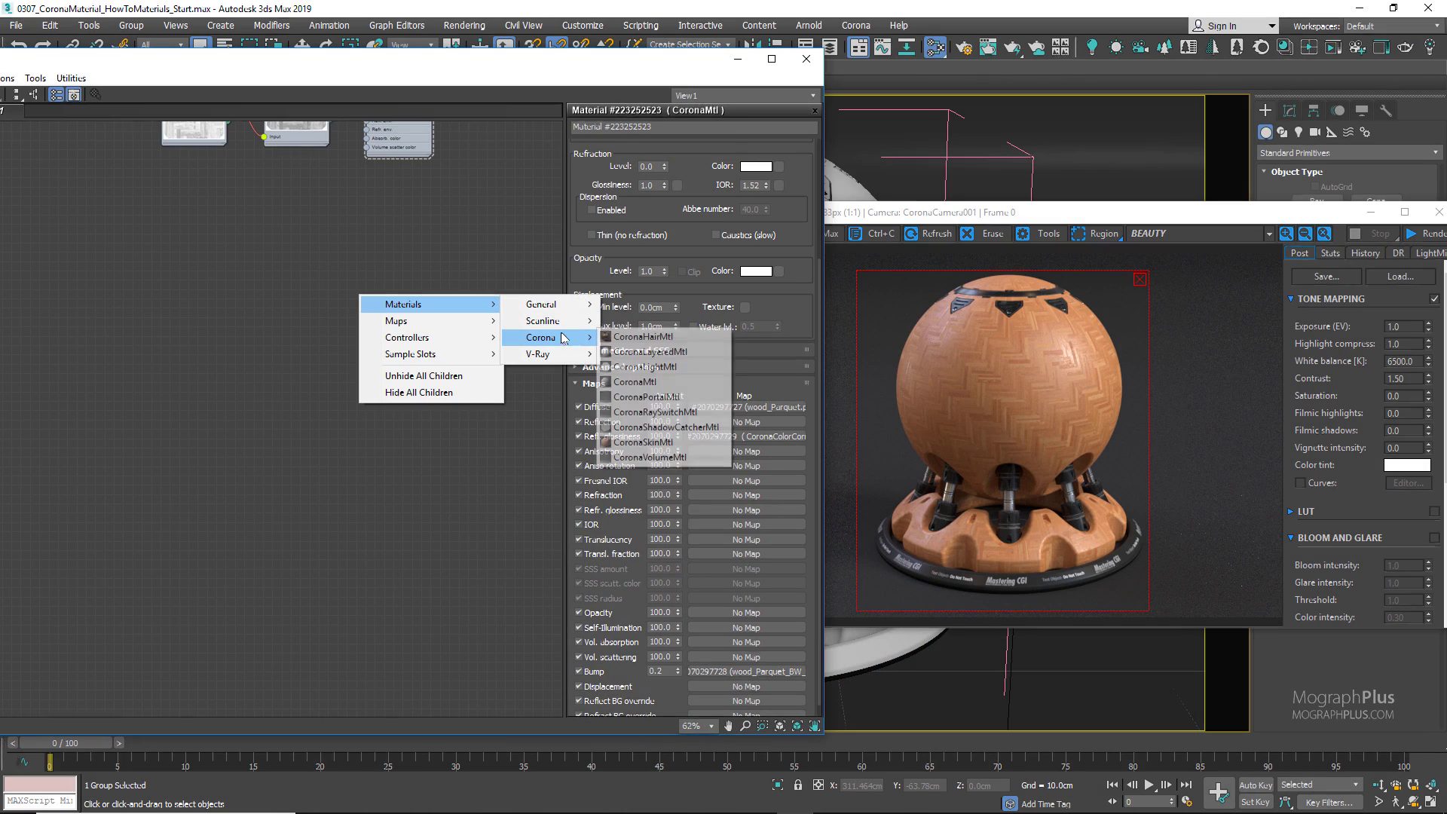
left_click(692, 381)
Assign the new CoronaMtl to the selected ShaderBall, enlarge its node preview, and restart the interactive render.
right_click(354, 292)
left_click(390, 319)
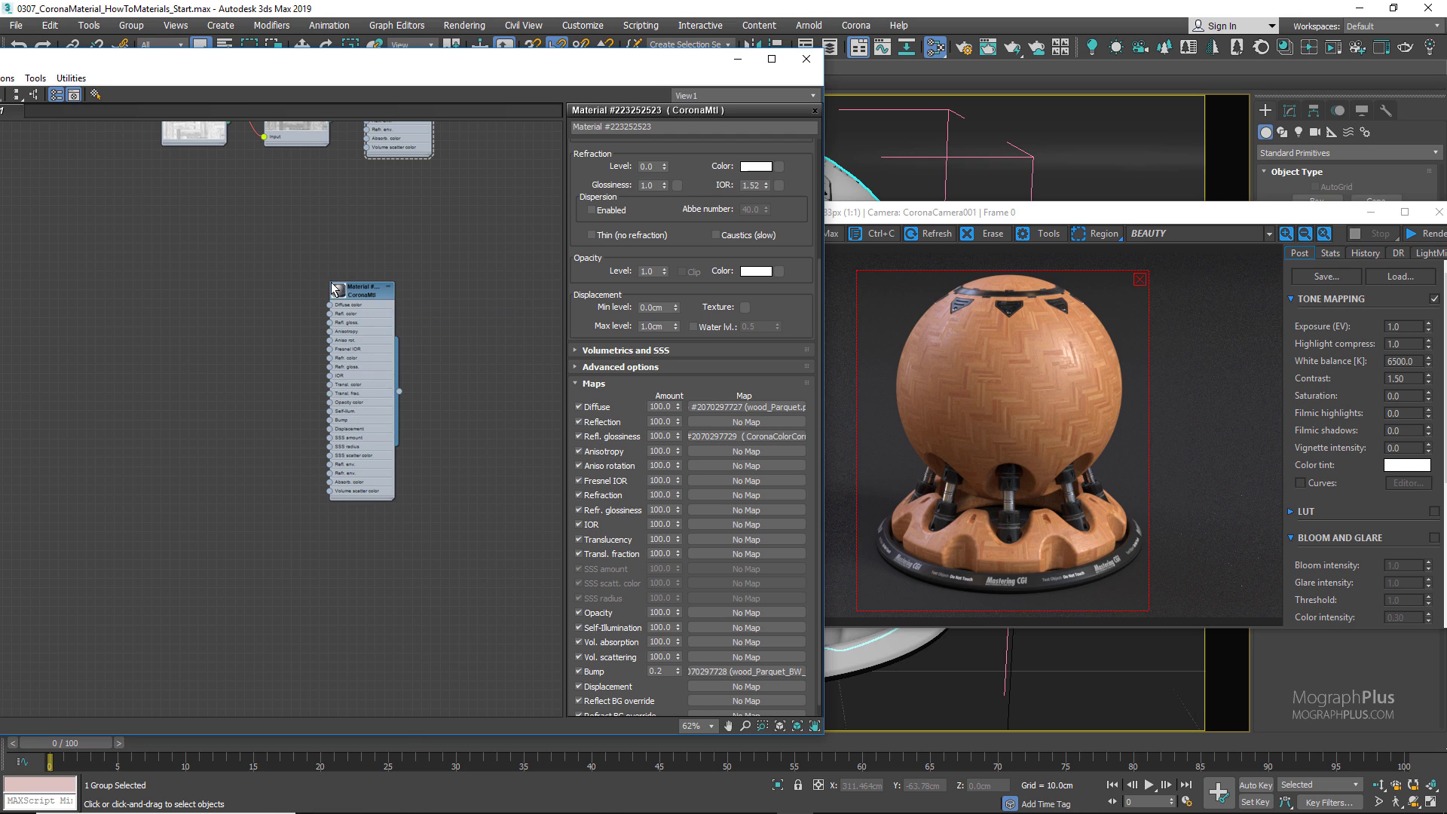
double_click(337, 291)
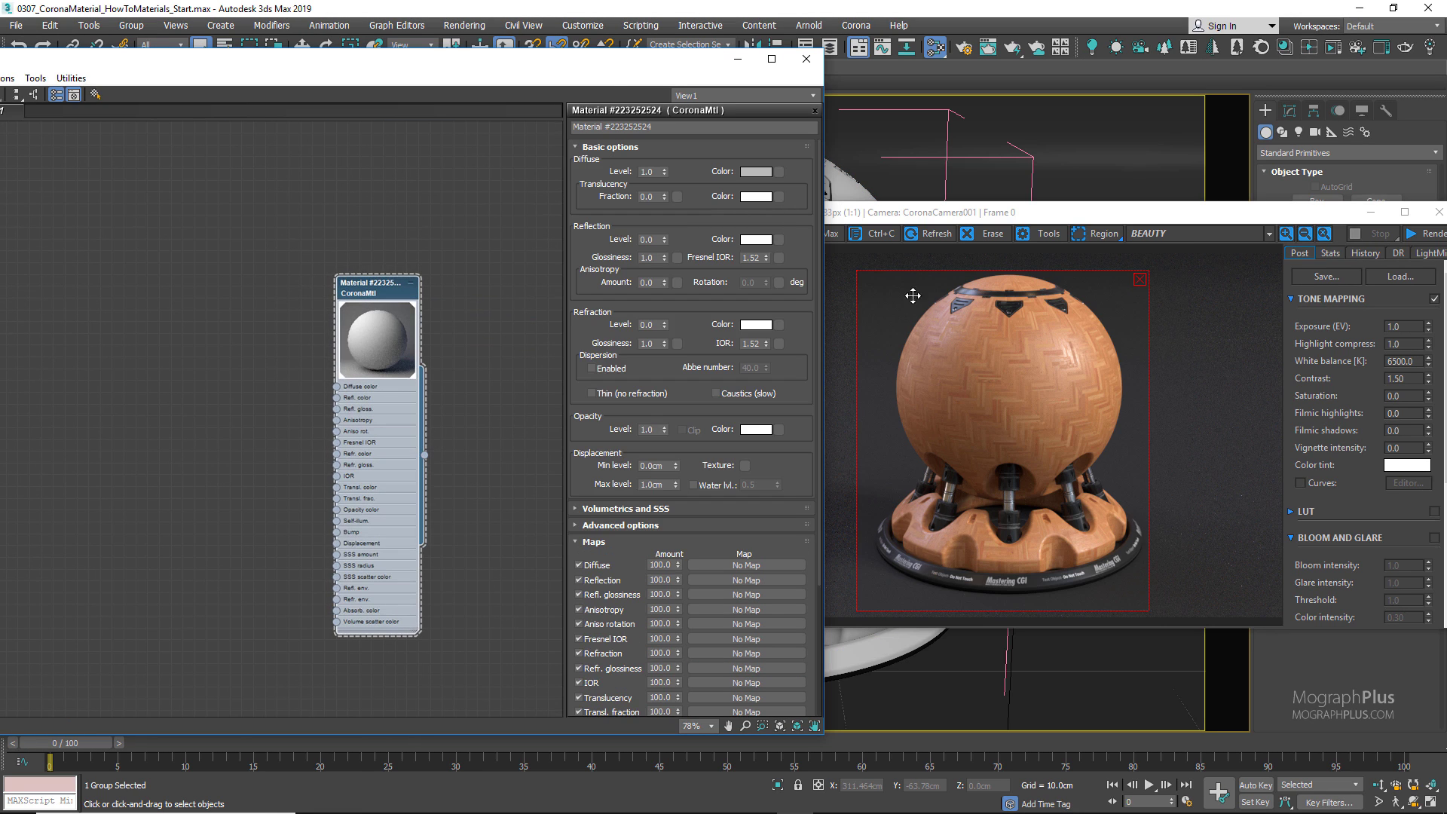
left_click(1428, 238)
left_click(1429, 253)
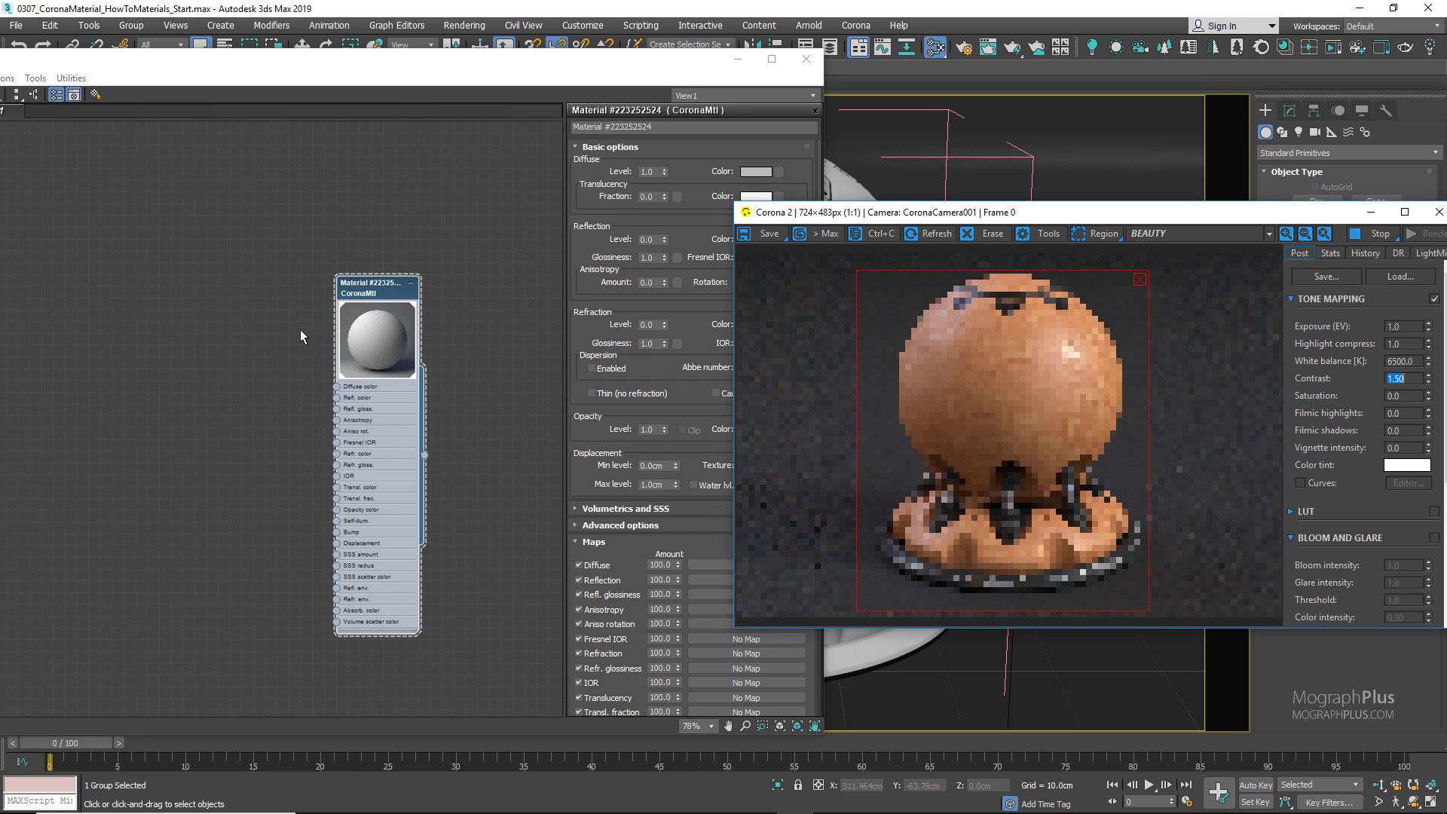
Add a Bitmap map loaded with the Concrete_01_d image and connect it to the new CoronaMtl's diffuse color.
middle_click_drag(301, 342, 333, 336)
right_click(333, 336)
mouse_move(307, 356)
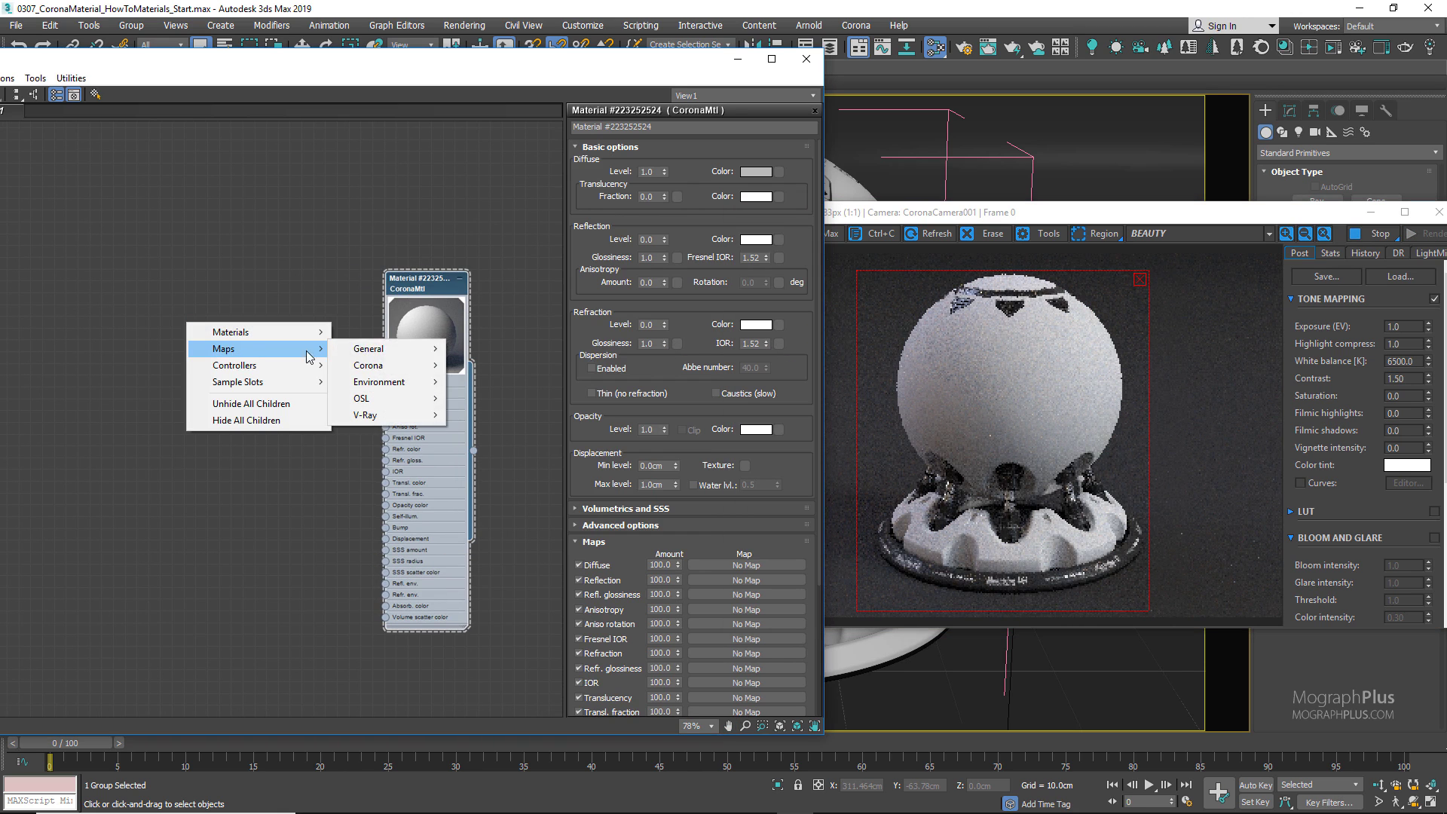
mouse_move(388, 351)
left_click(452, 261)
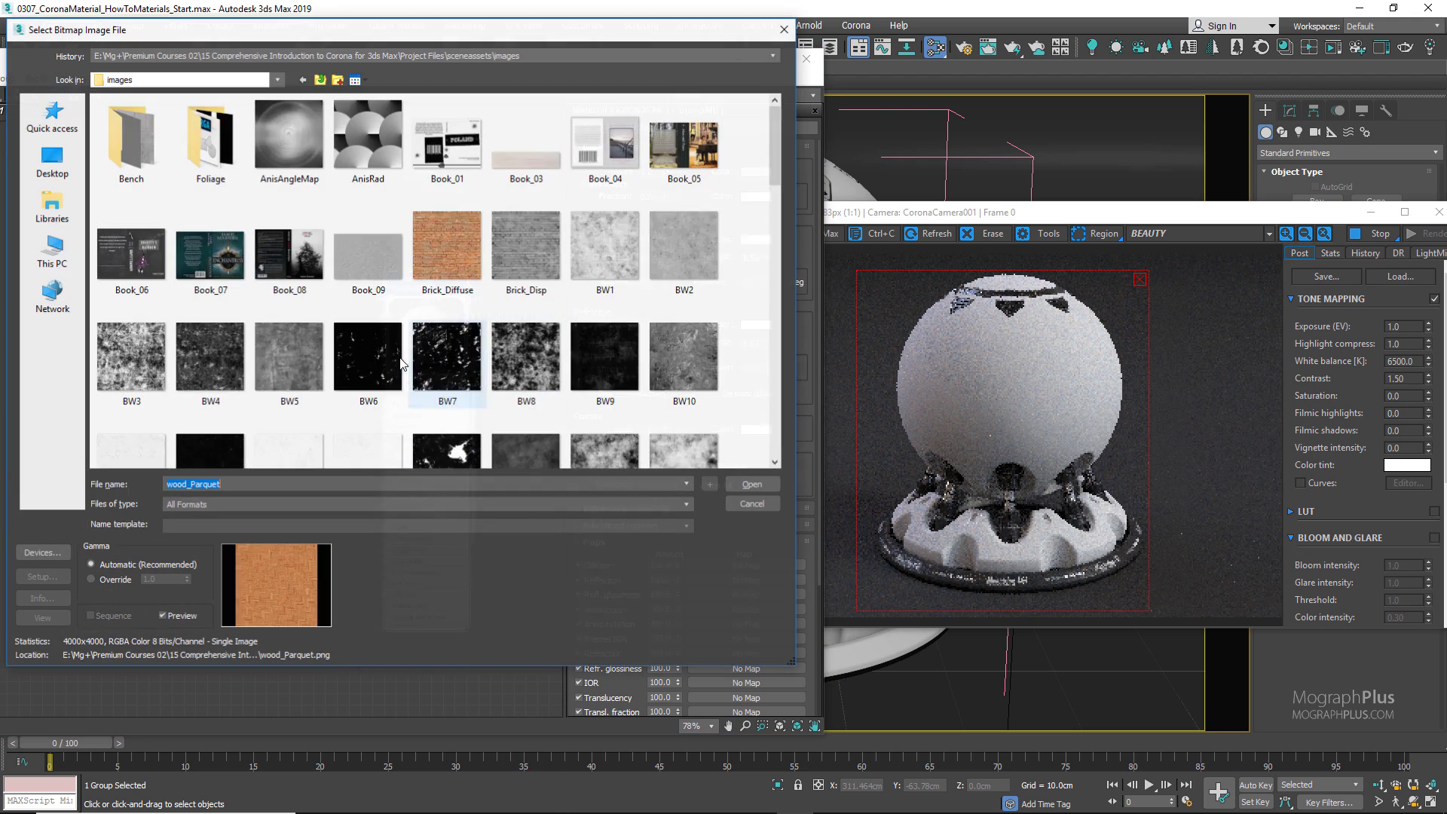
scroll(401, 365, "down", 8)
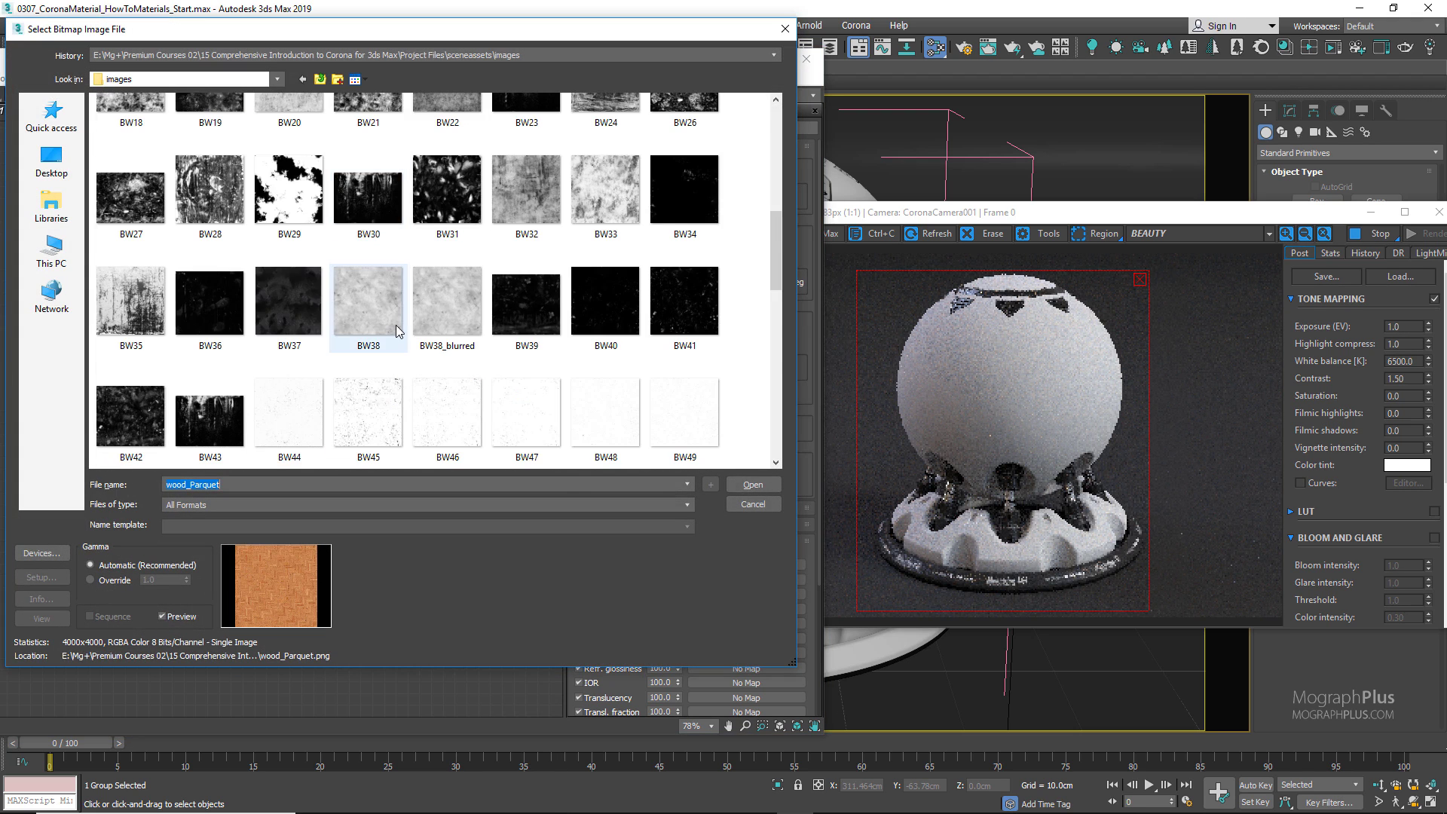
scroll(400, 331, "down", 3)
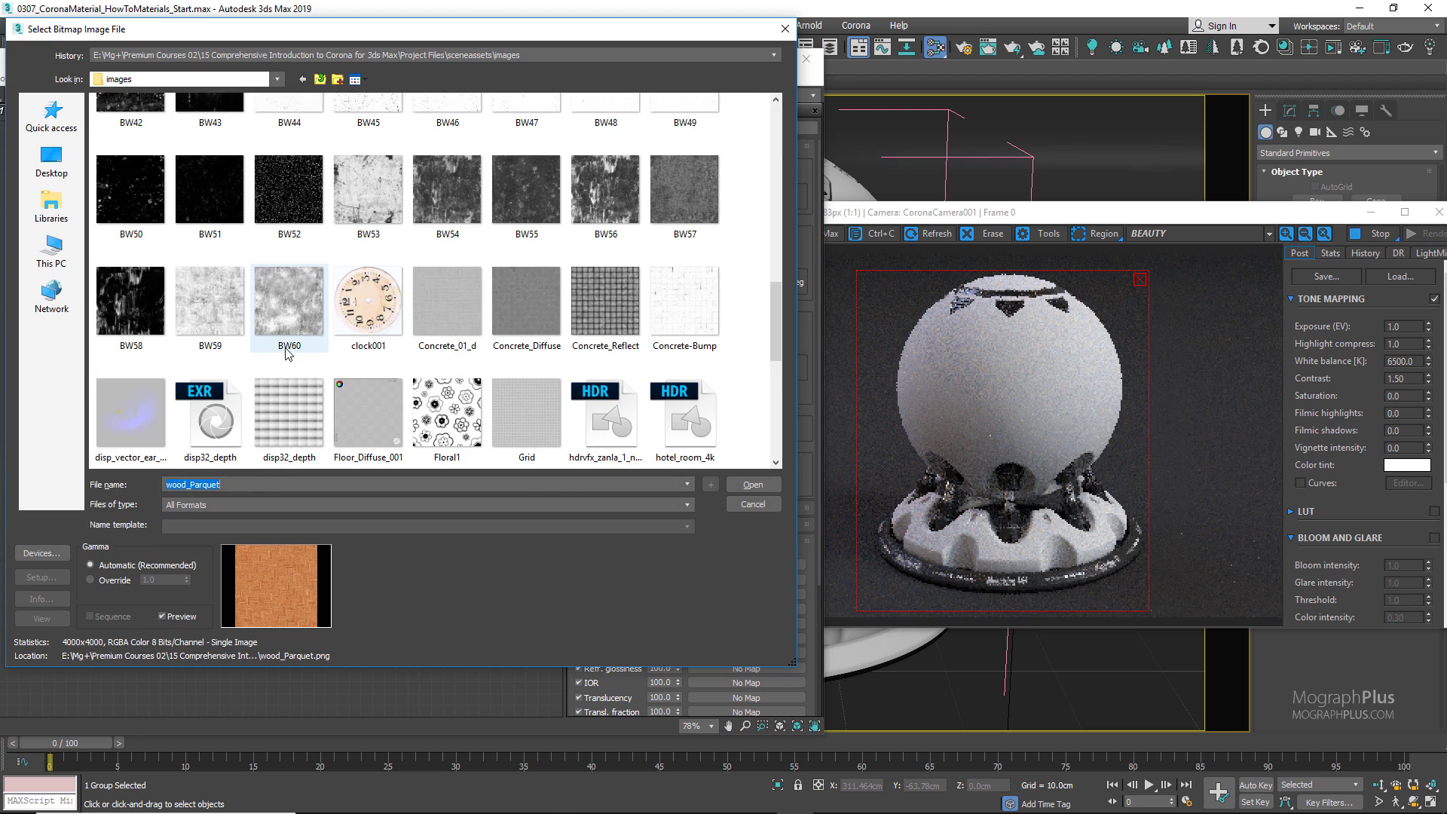
scroll(288, 354, "down", 2)
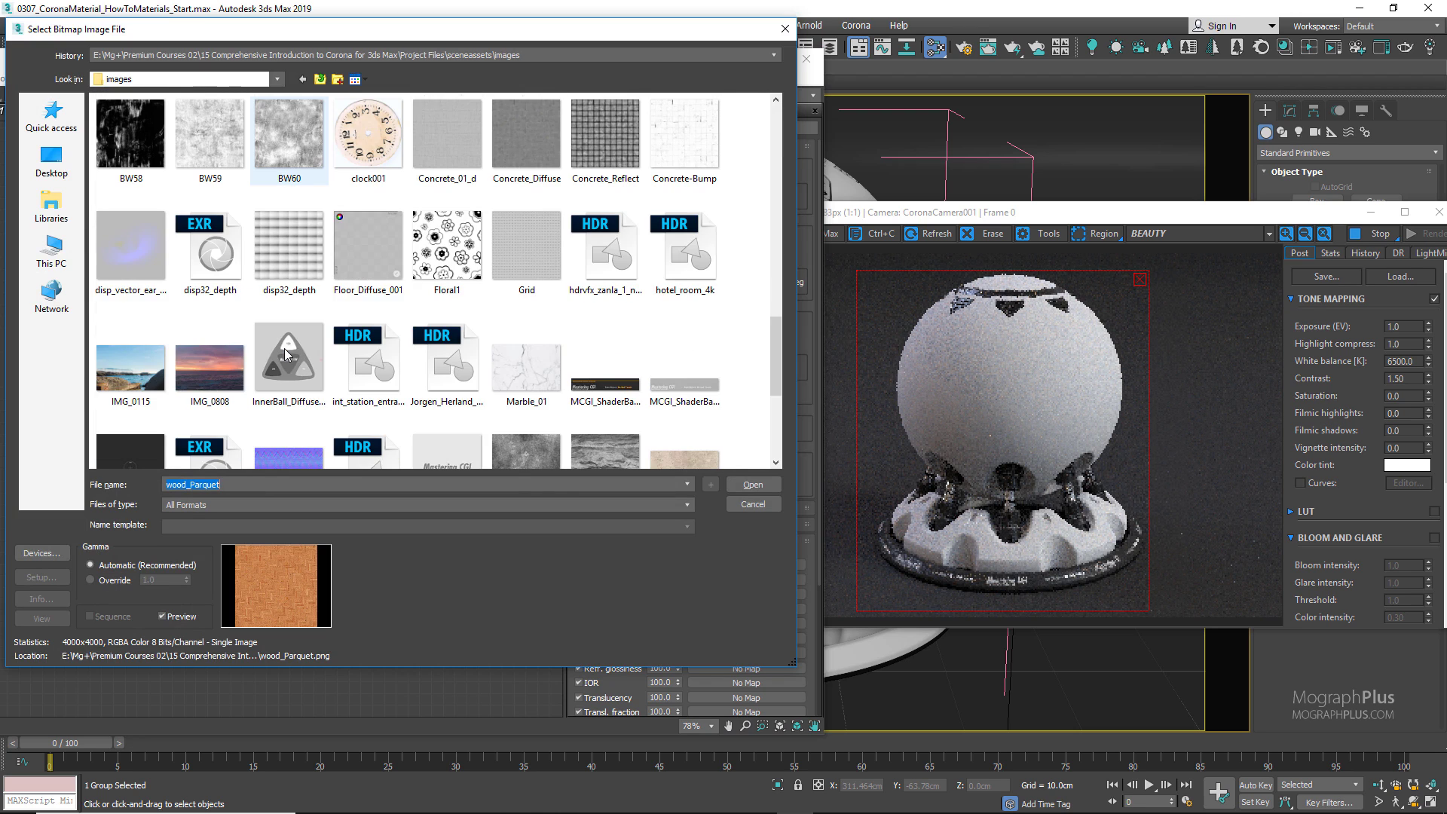
left_click(448, 137)
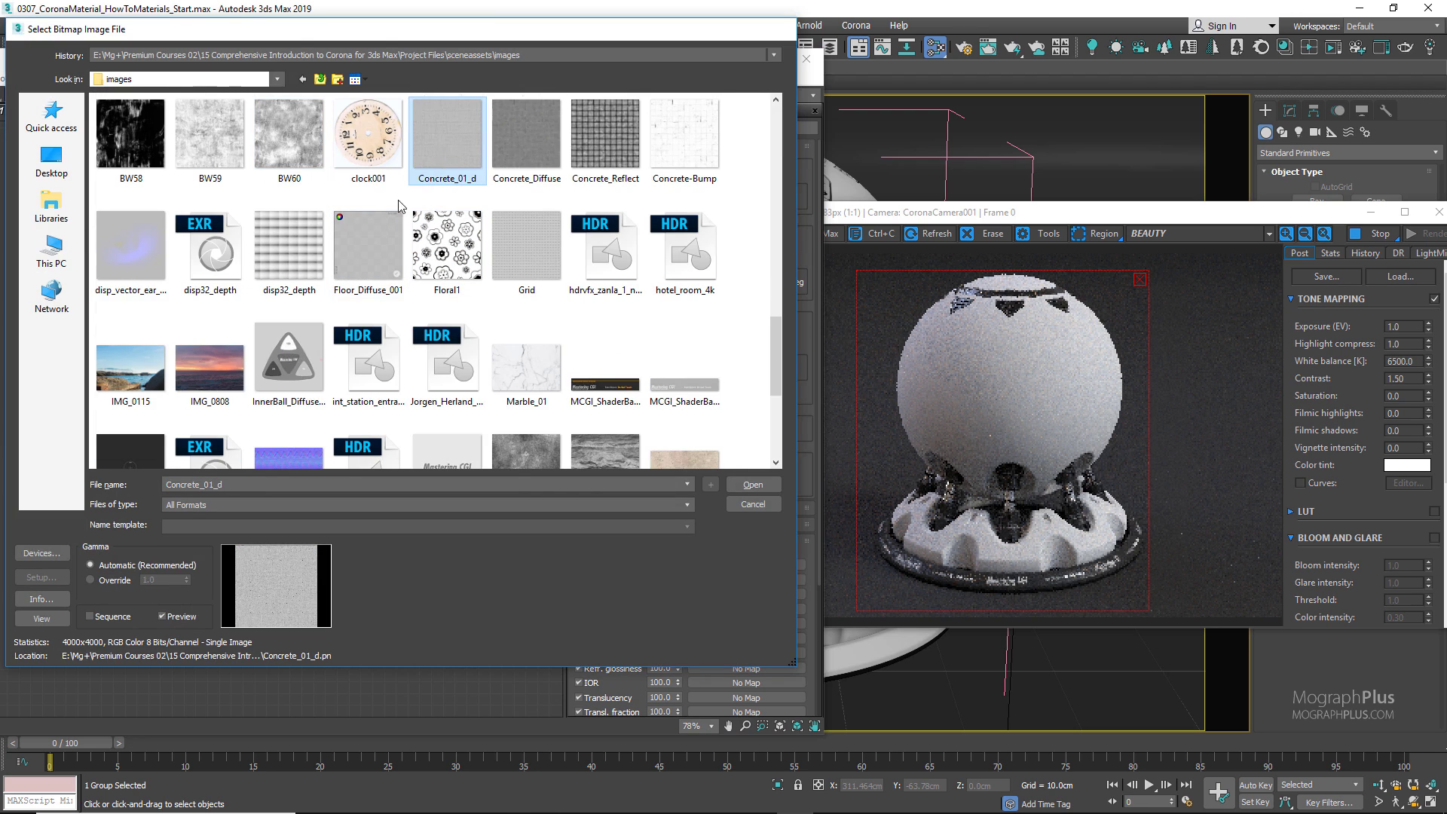
key("Return")
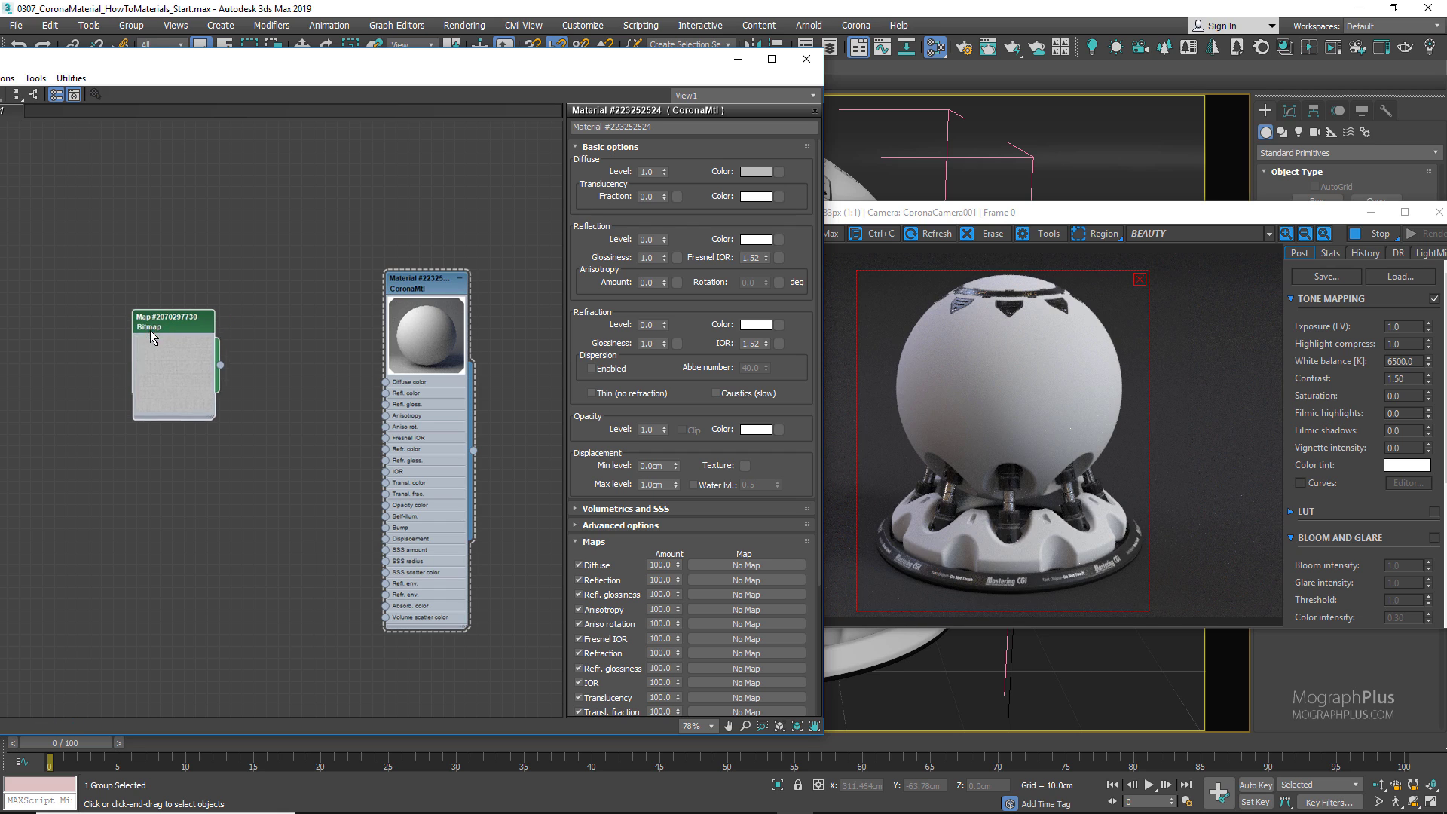
left_click_drag(151, 336, 385, 382)
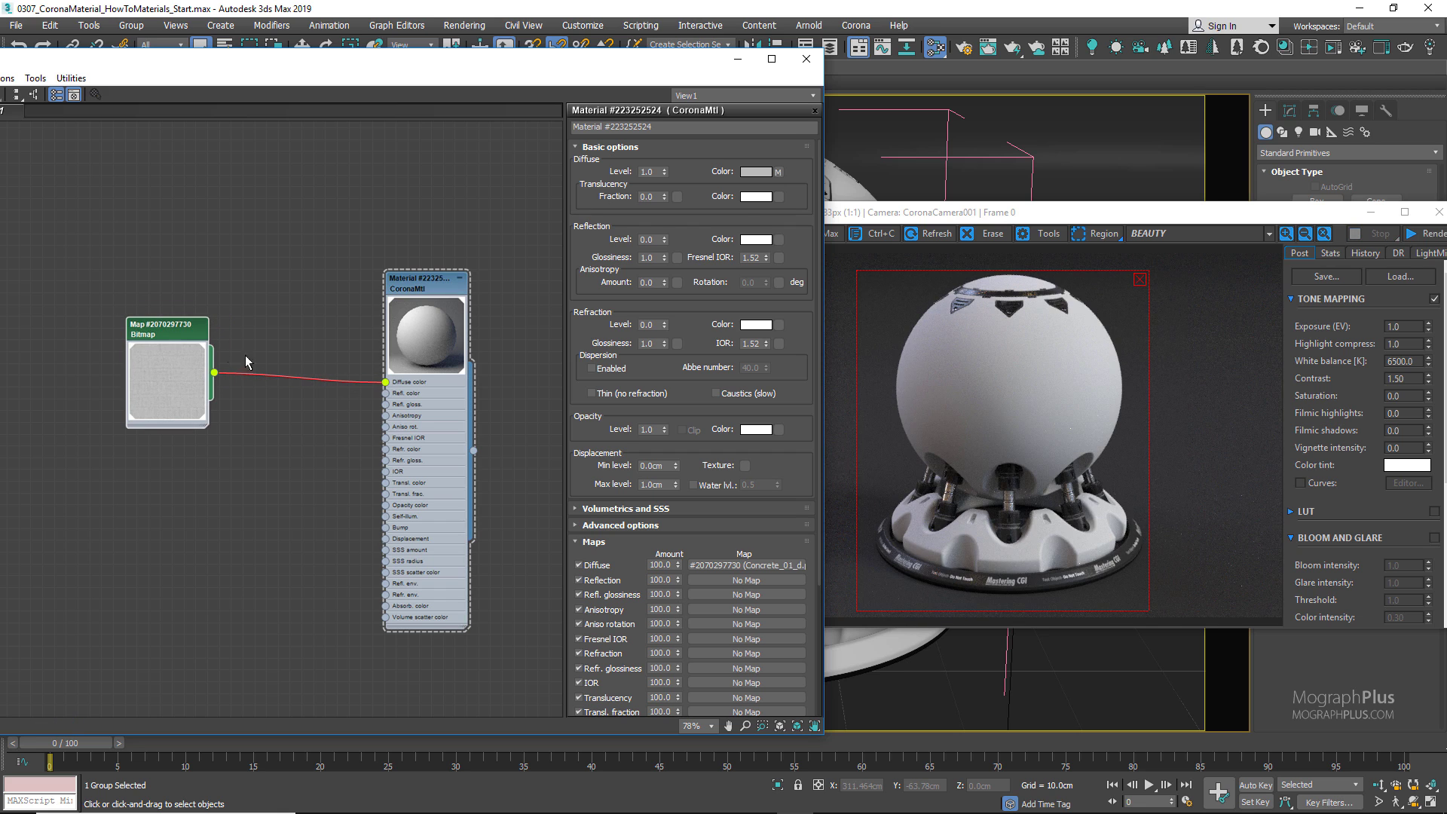
left_click_drag(178, 337, 179, 360)
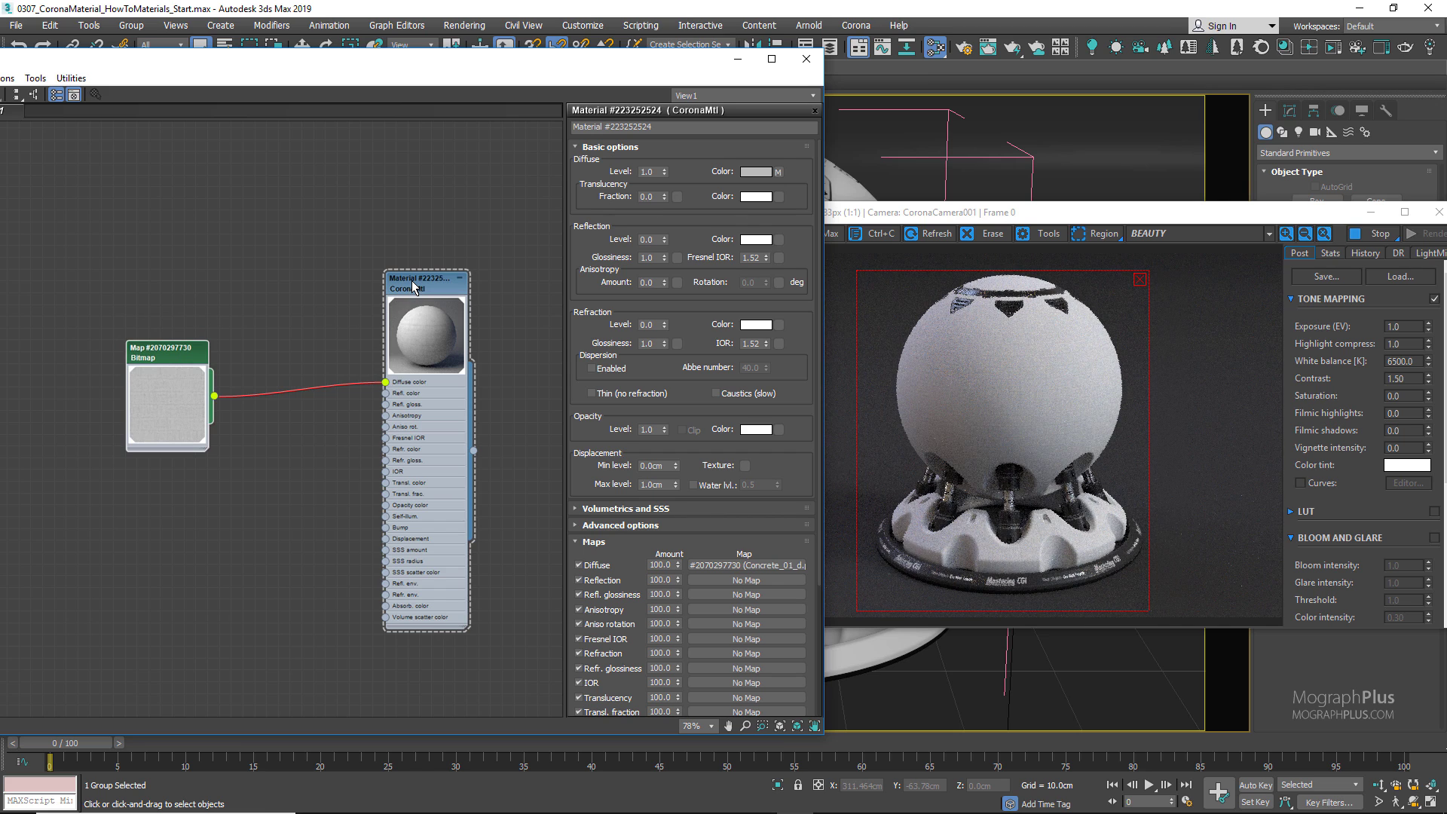
Set the concrete CoronaMtl's reflection level to 1.0, Fresnel IOR to 1.7 and reflection glossiness to 0.5.
double_click(173, 354)
double_click(682, 221)
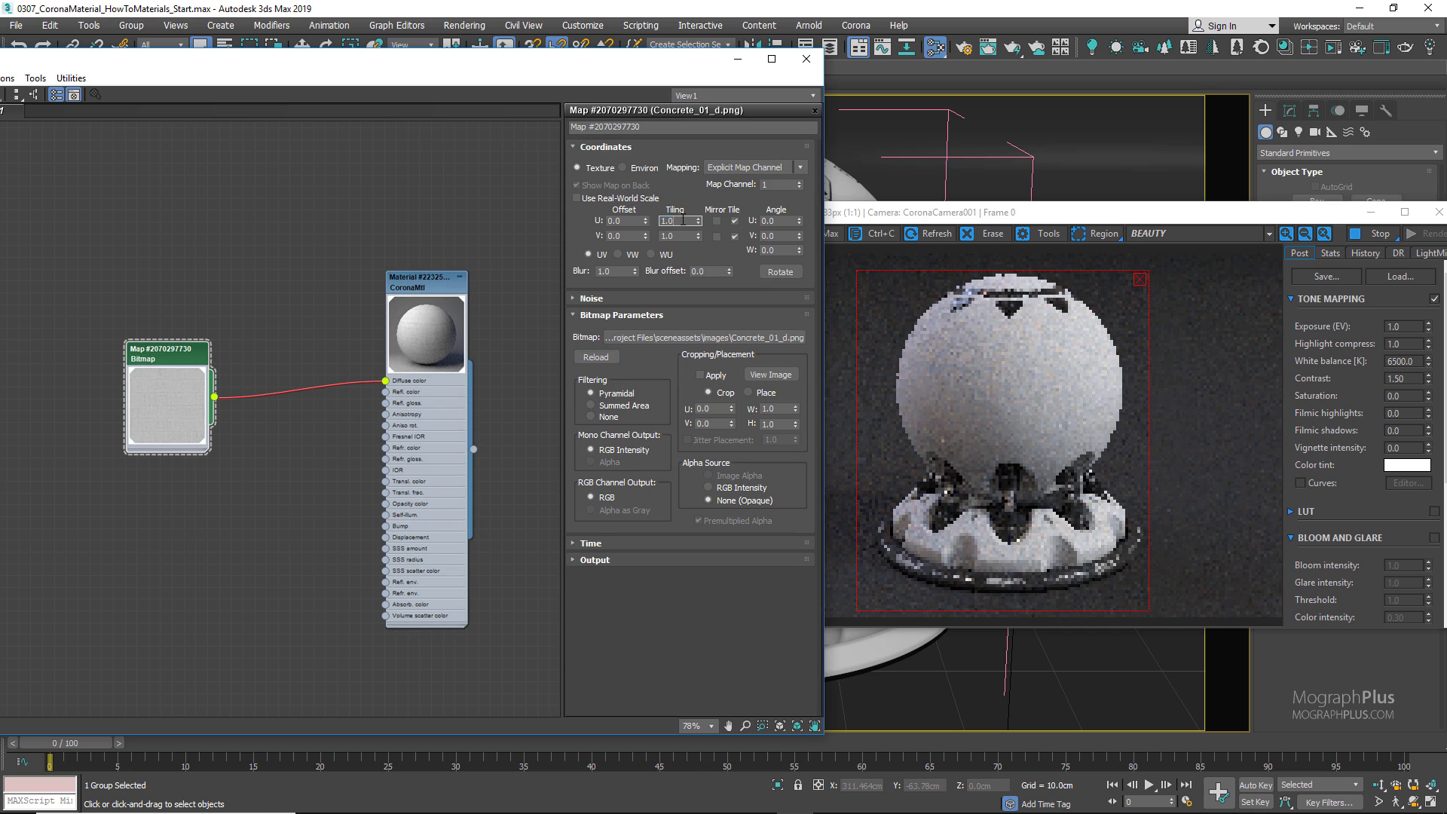
double_click(409, 284)
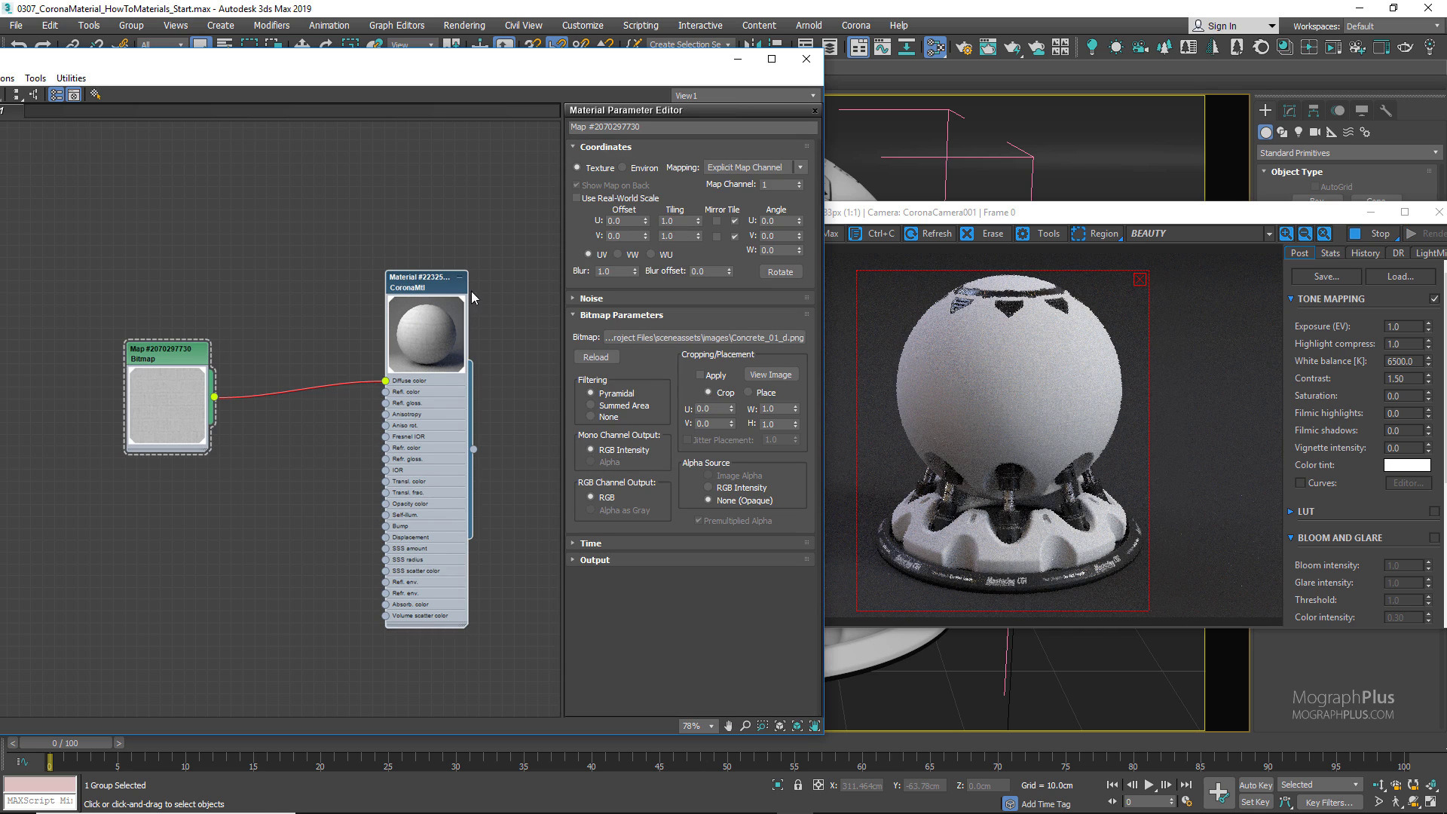
double_click(646, 240)
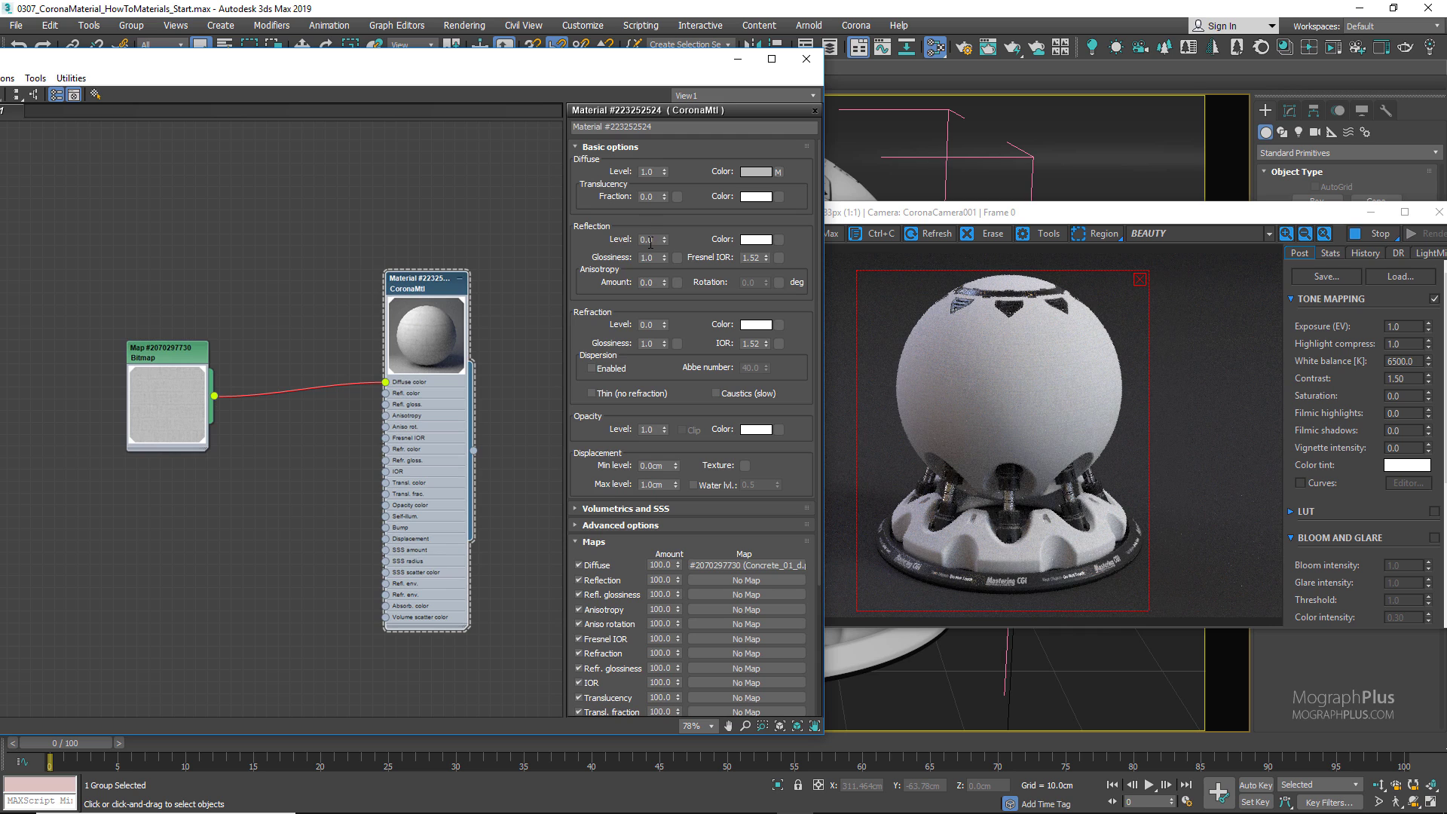
type("1")
key("Return")
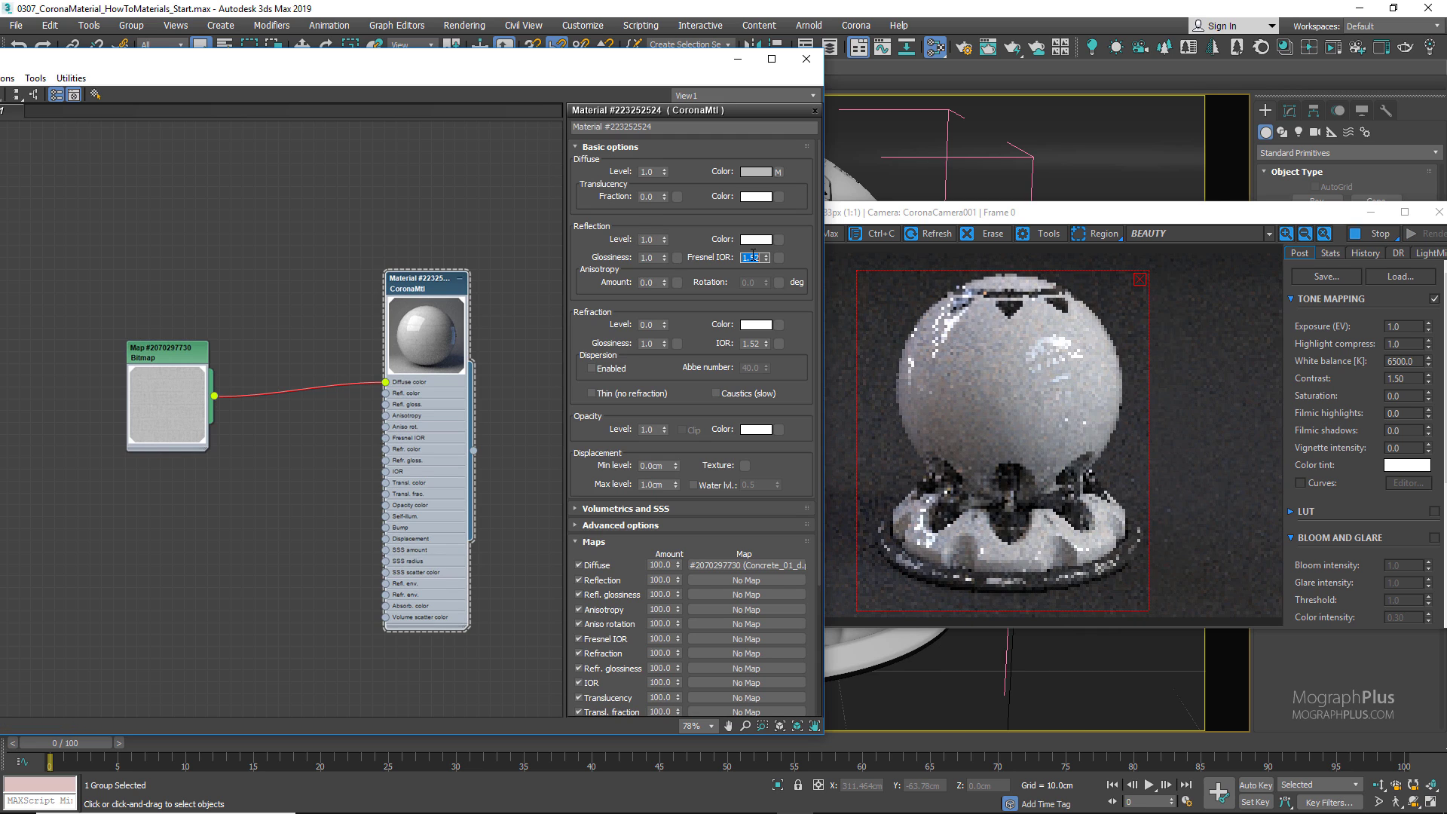
double_click(752, 257)
type("1.7")
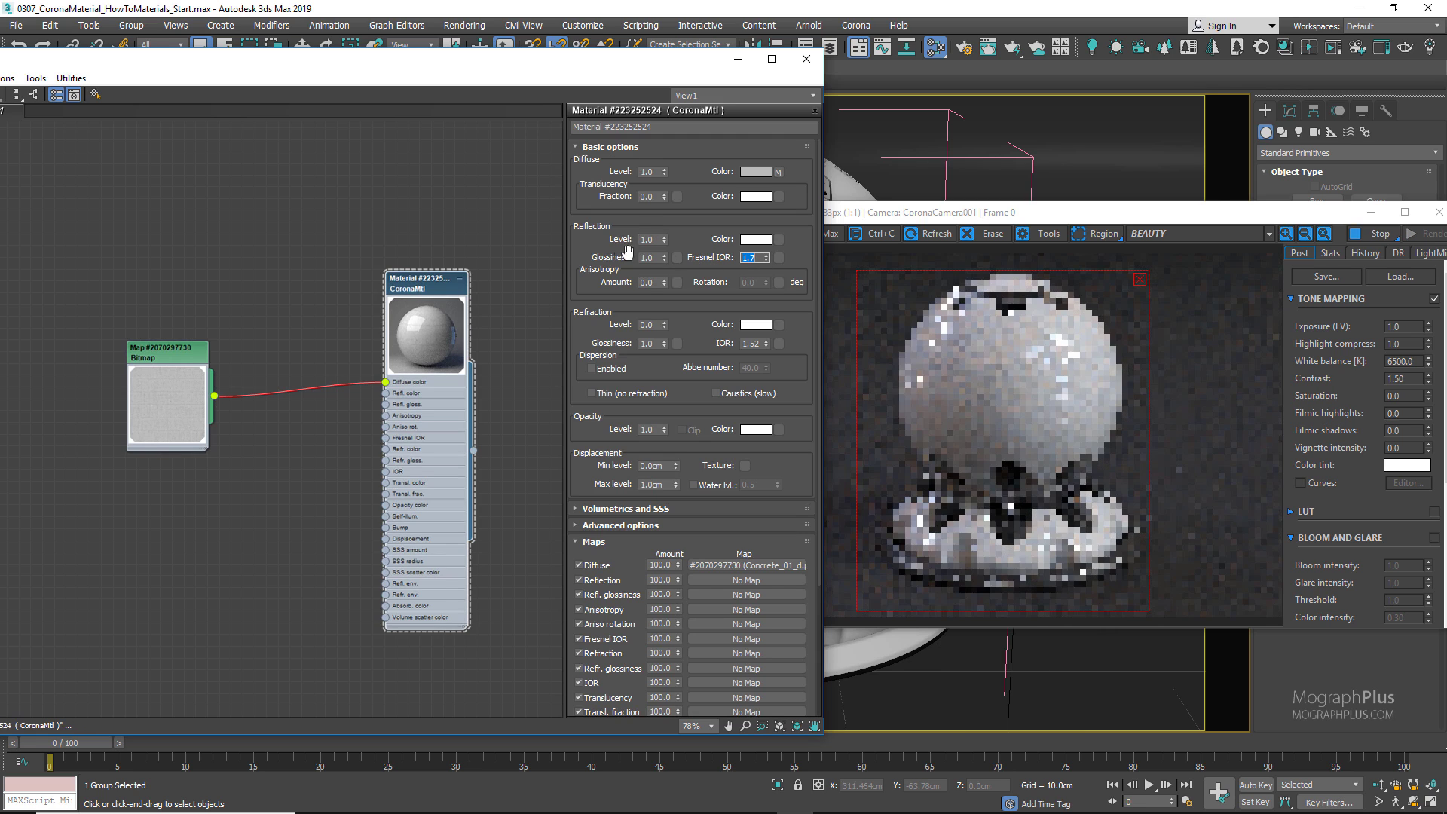
key("Return")
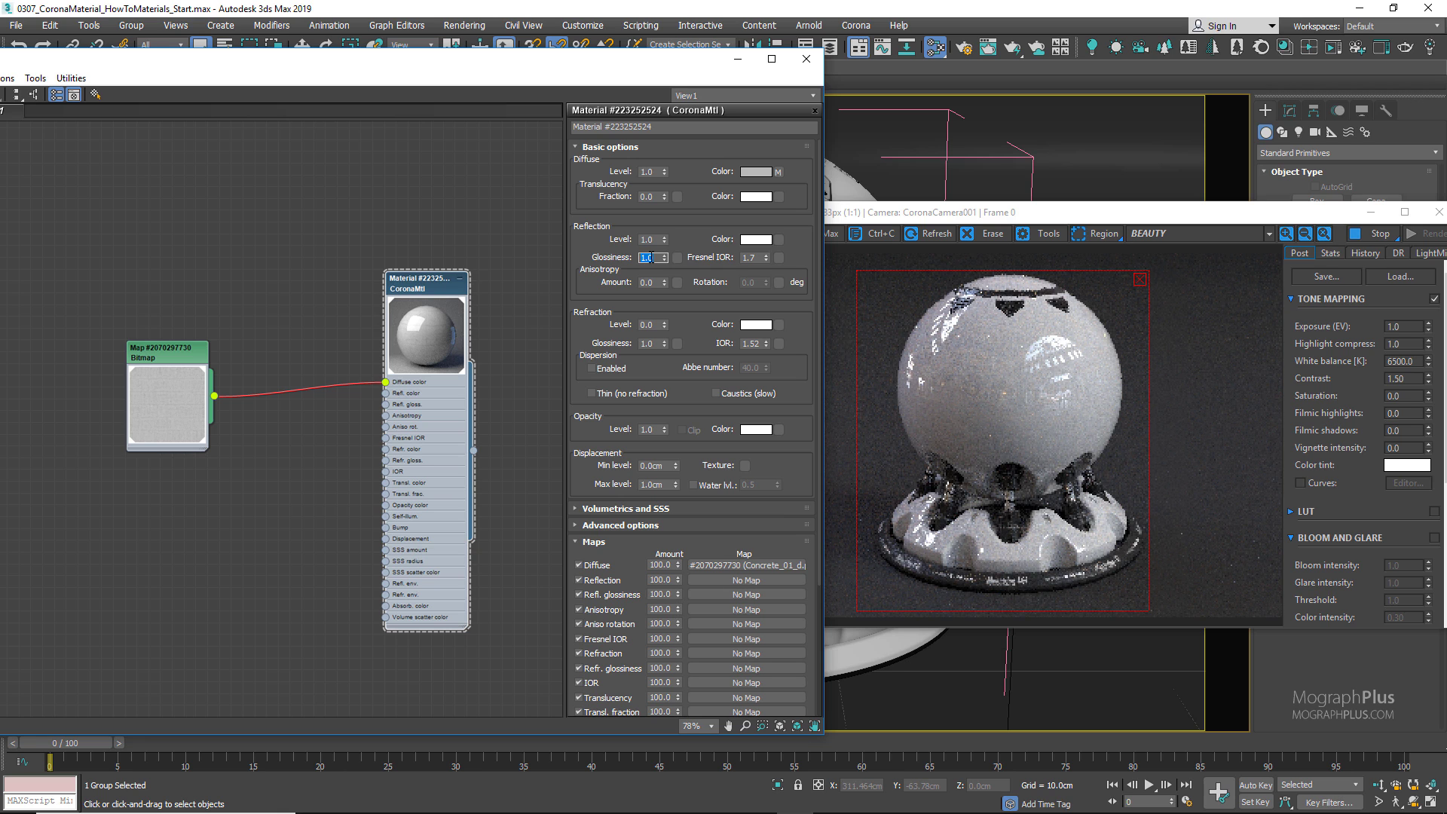
type("0.5")
key("Return")
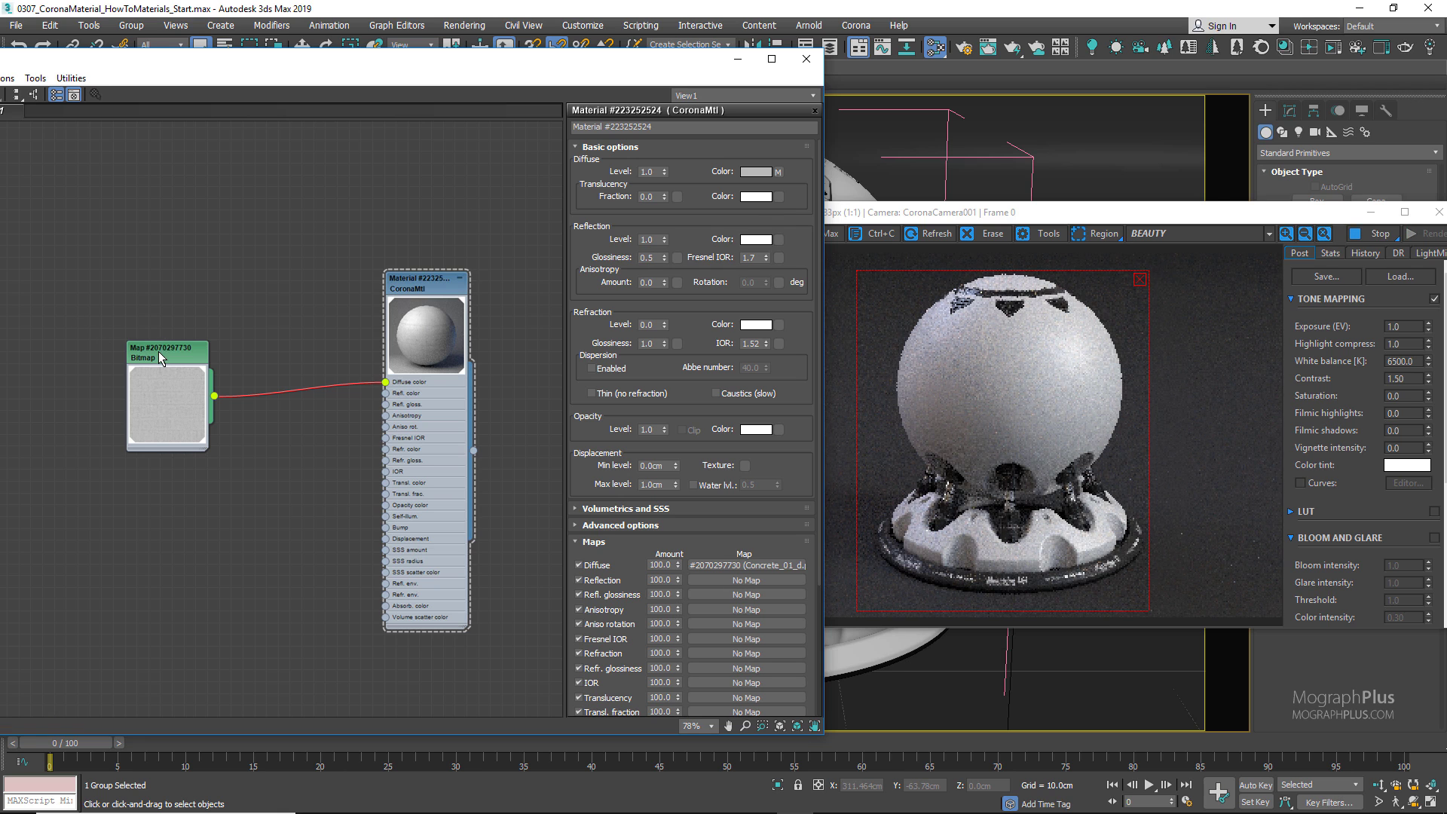
Set the Concrete_01_d bitmap's U and V tiling to 0.15.
double_click(160, 357)
double_click(668, 221)
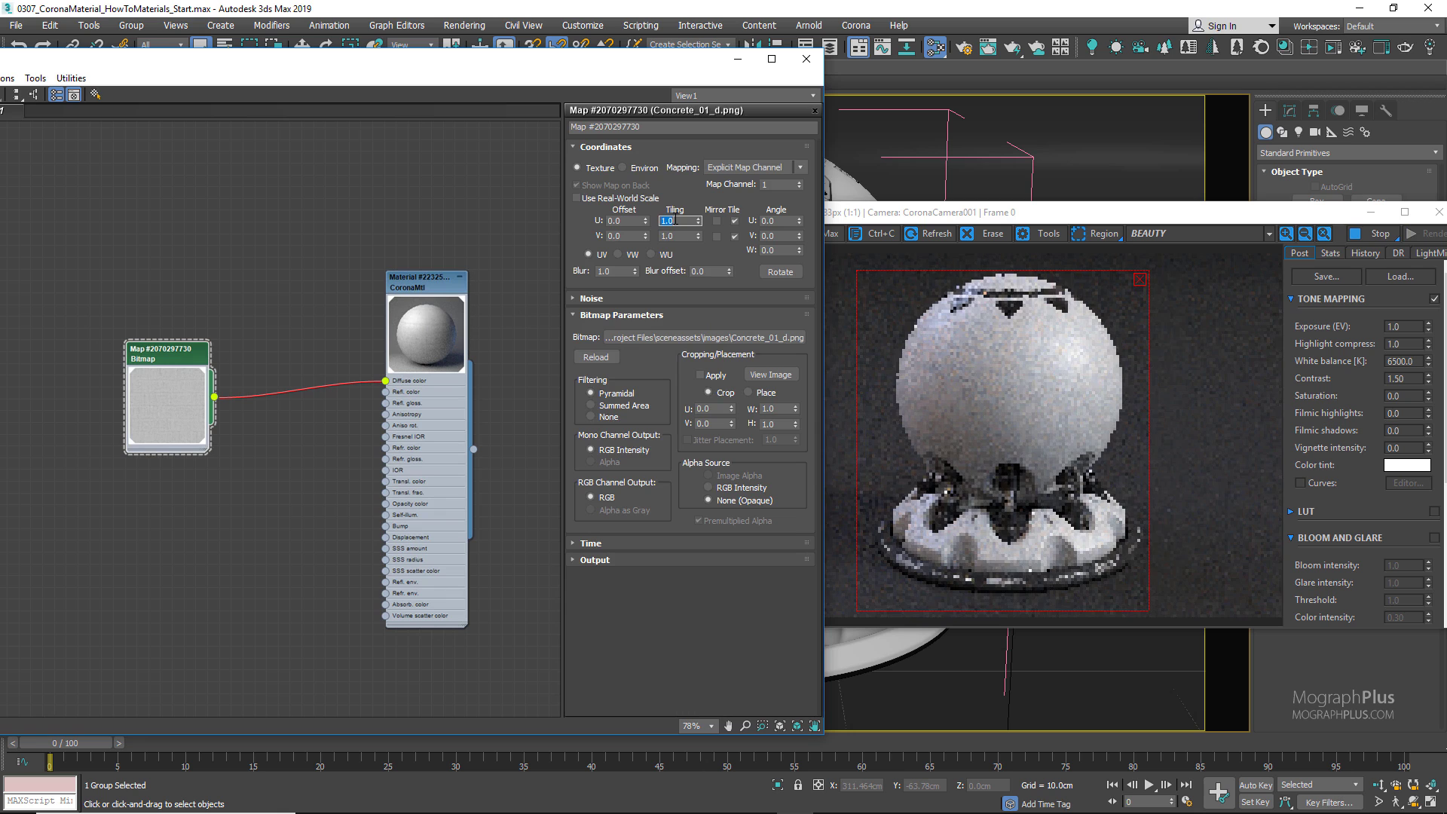
key("Tab")
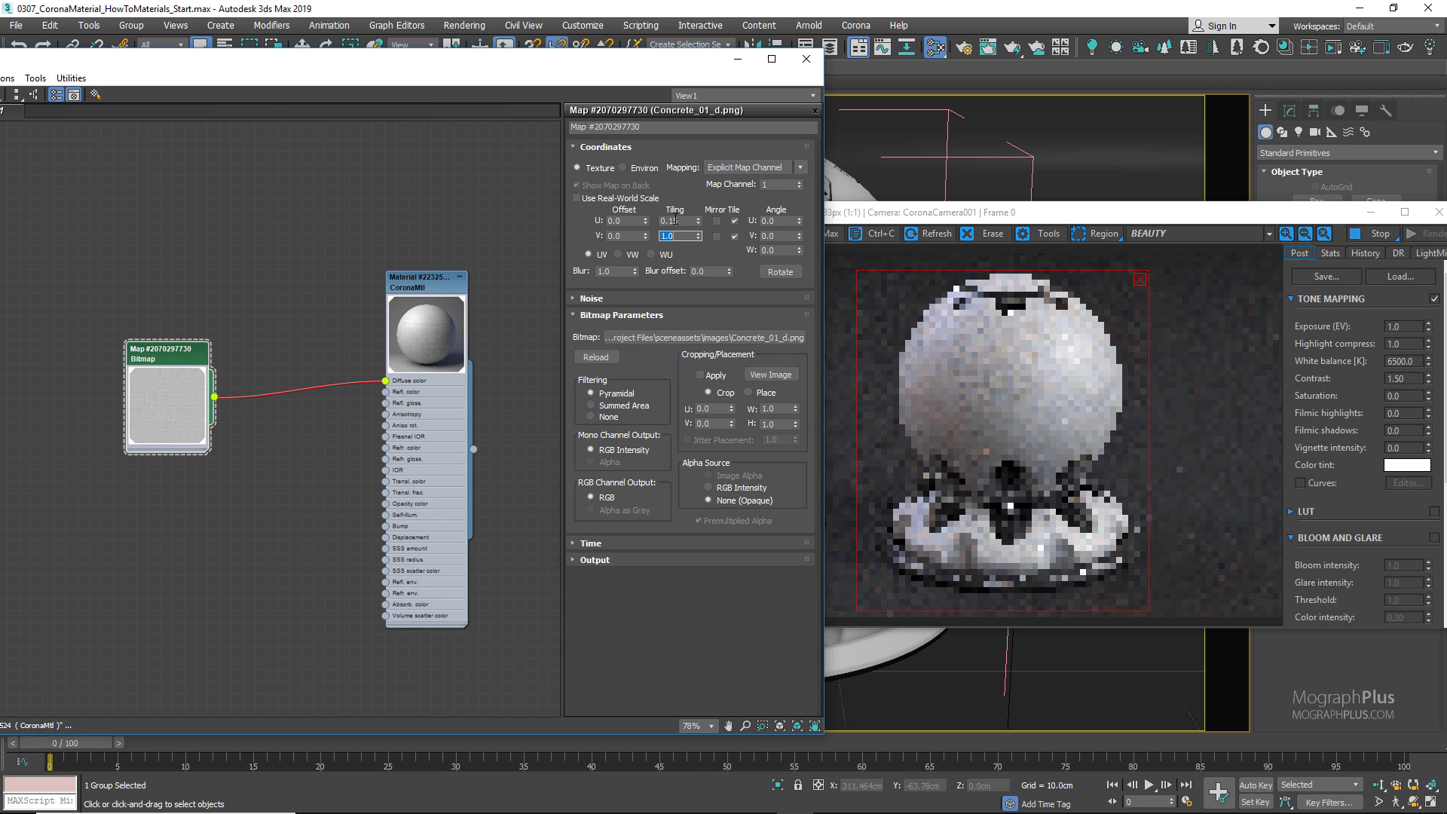
type(".15")
key("Return")
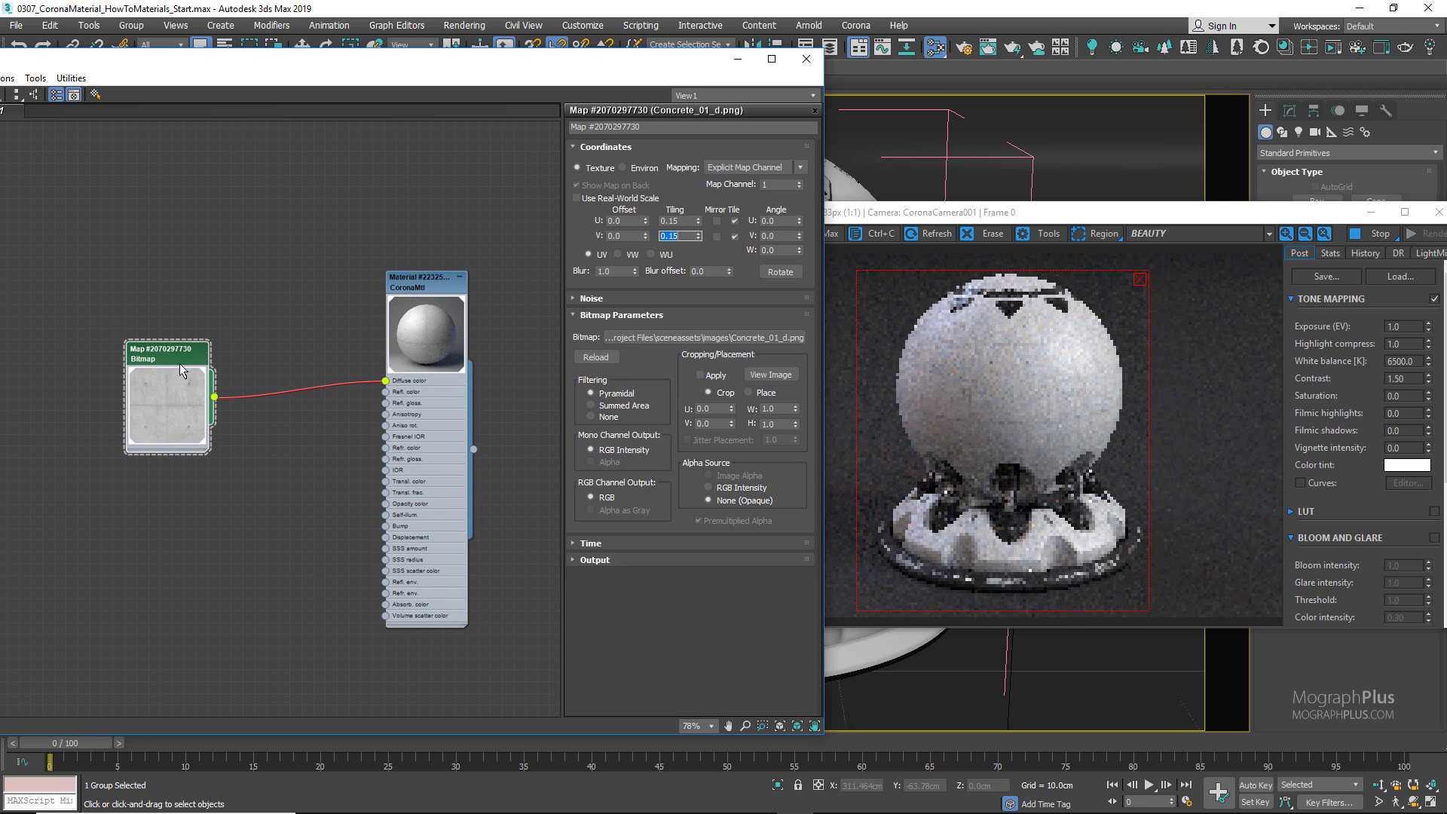
Add a CoronaColorCorrect map fed by the Concrete_01_d bitmap and set its gamma to 0.88.
left_click_drag(181, 398, 260, 451)
mouse_move(305, 474)
mouse_move(440, 490)
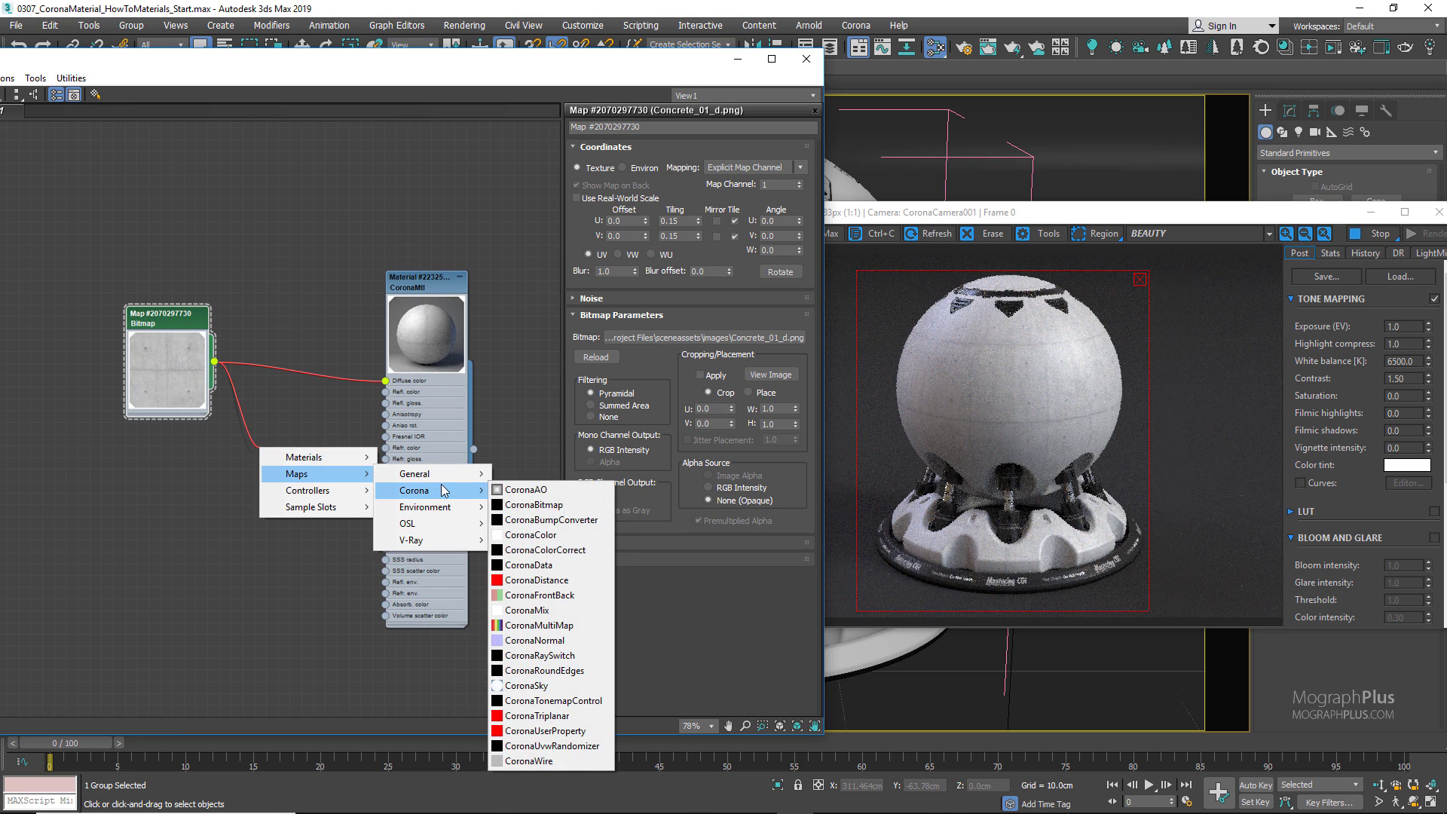
left_click(585, 551)
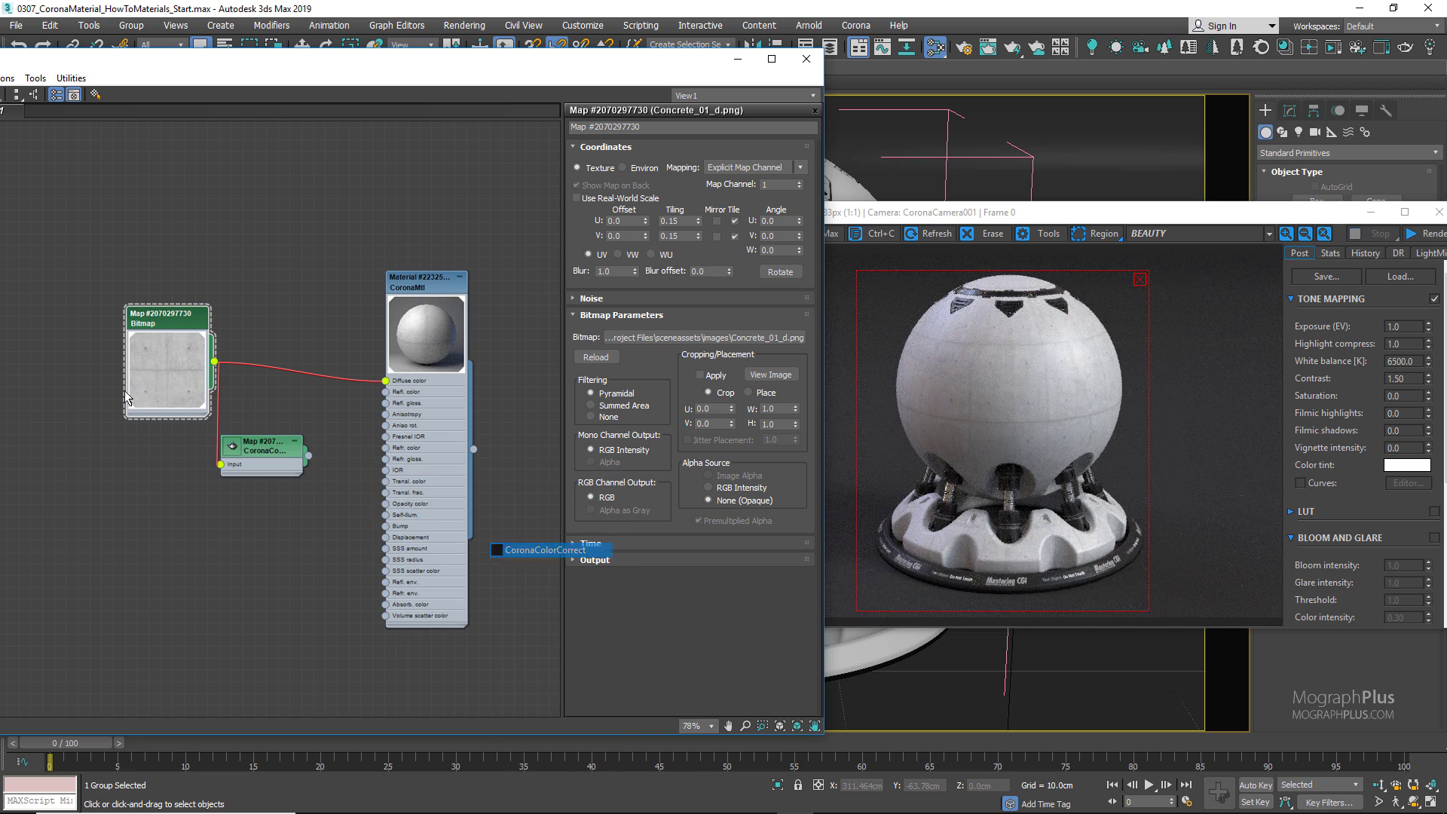
double_click(281, 451)
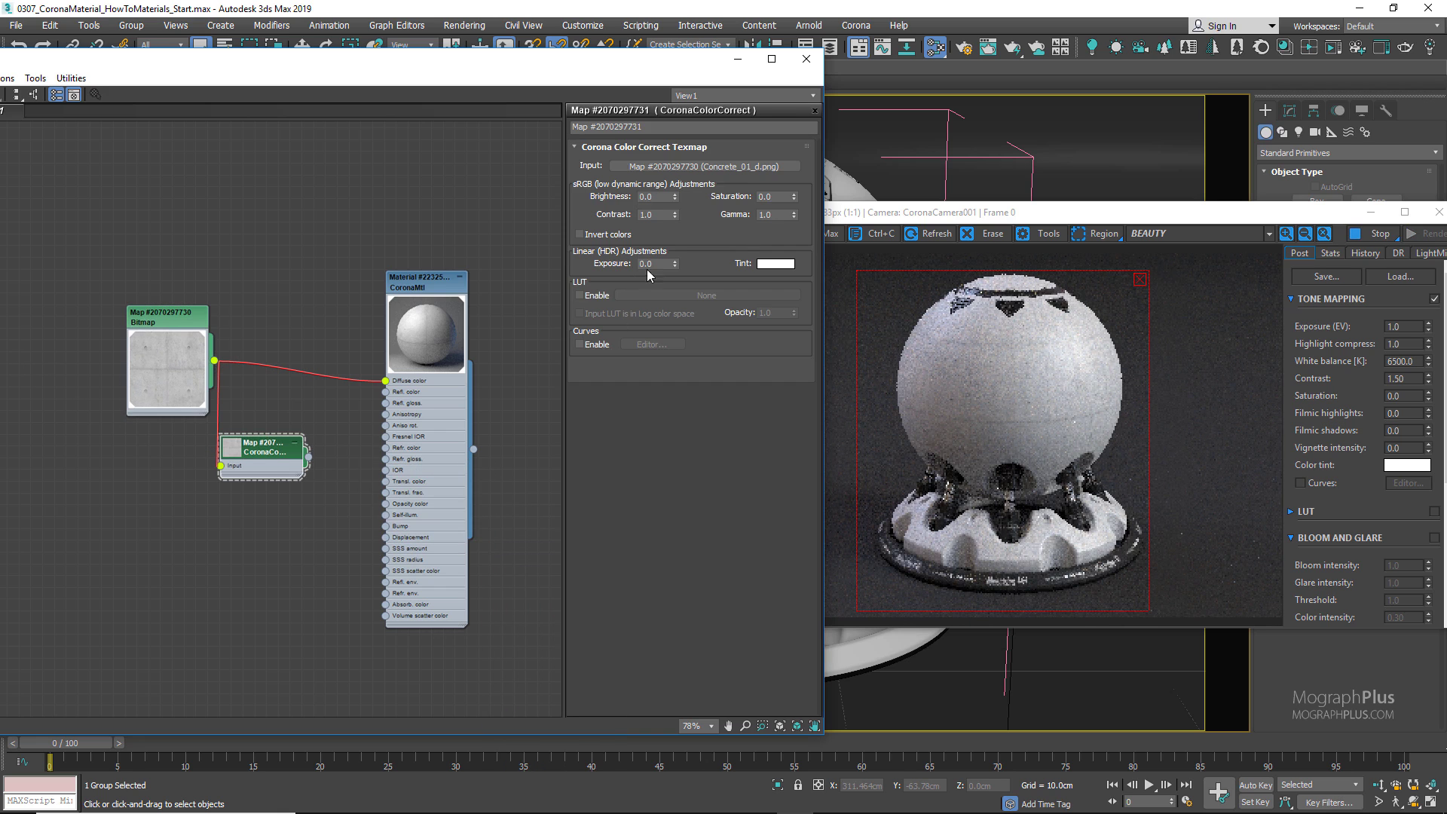
double_click(771, 217)
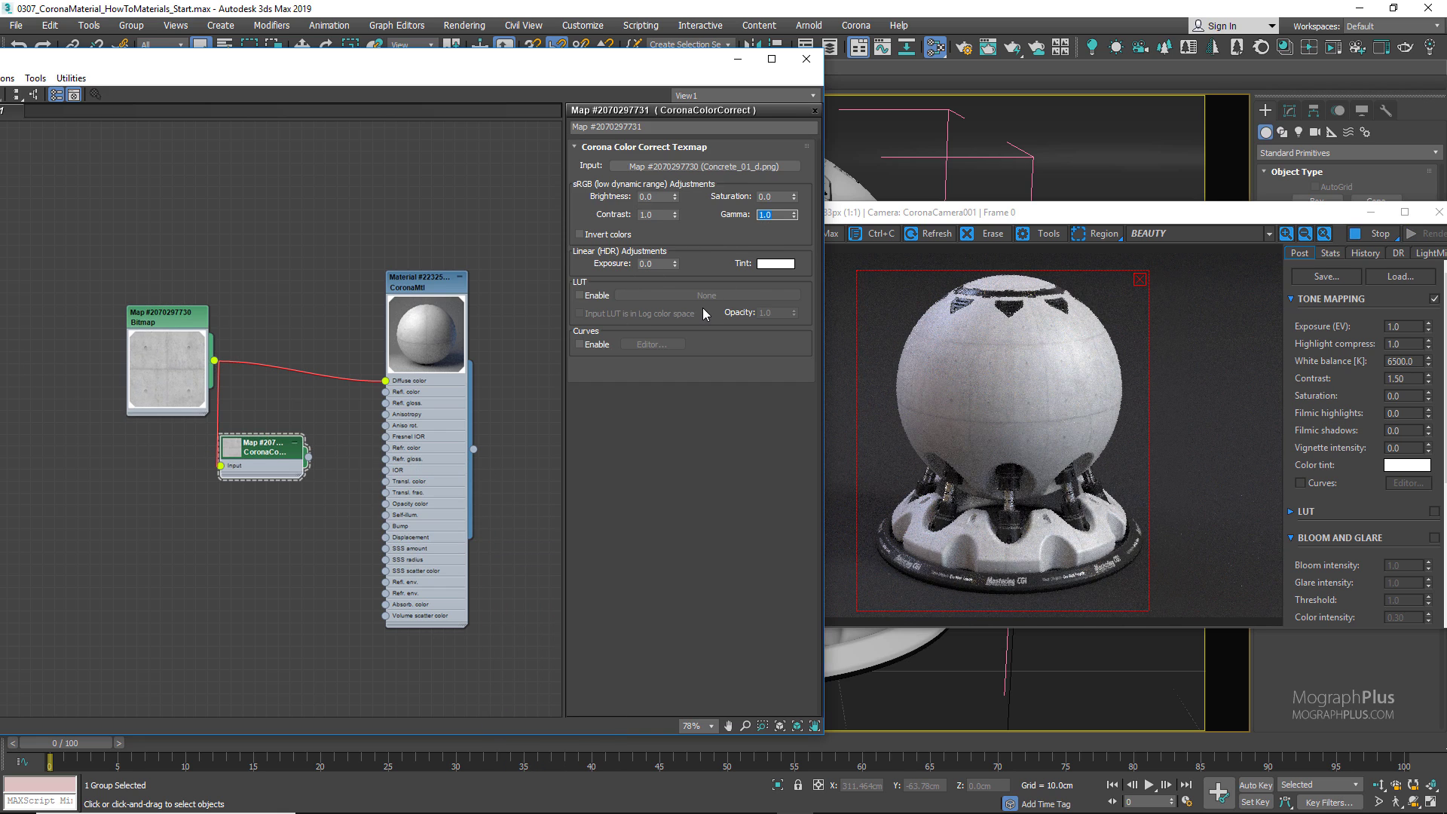
type("0.88")
key("Return")
Enlarge the CoronaColorCorrect node's preview and connect its output to the concrete CoronaMtl's reflection glossiness.
double_click(233, 448)
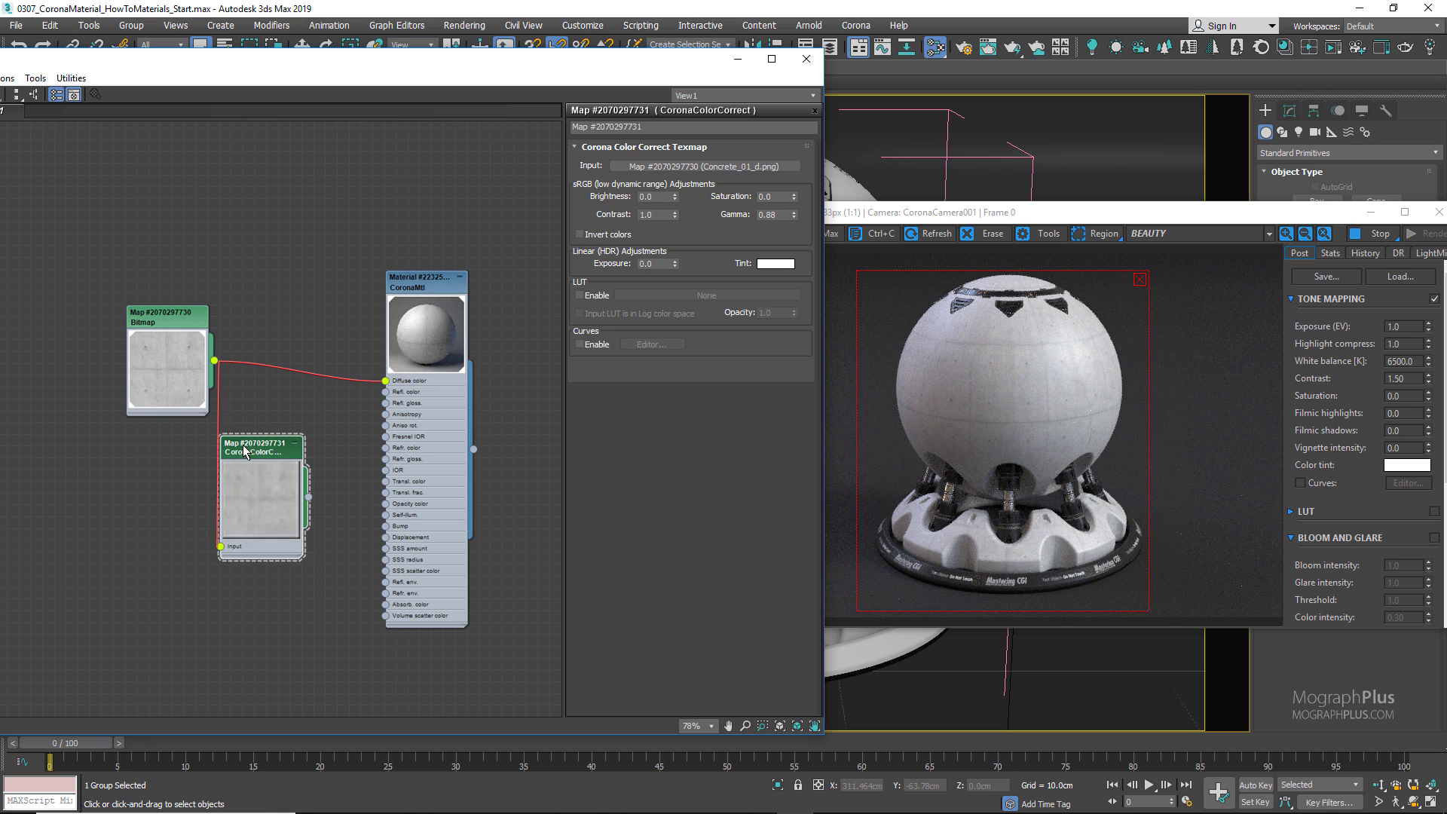
left_click_drag(254, 453, 291, 452)
scroll(303, 481, "up", 1)
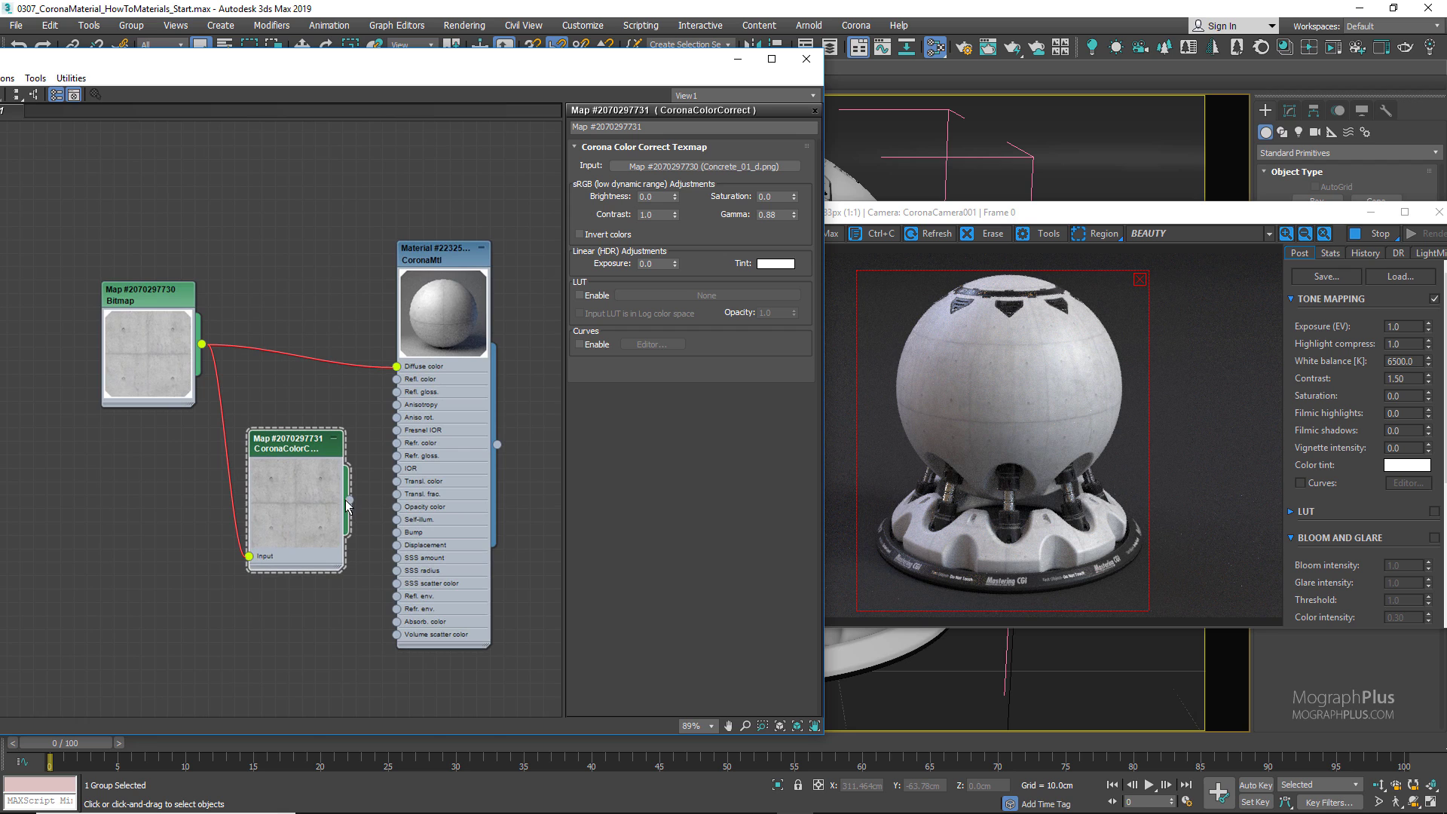
left_click_drag(350, 499, 400, 390)
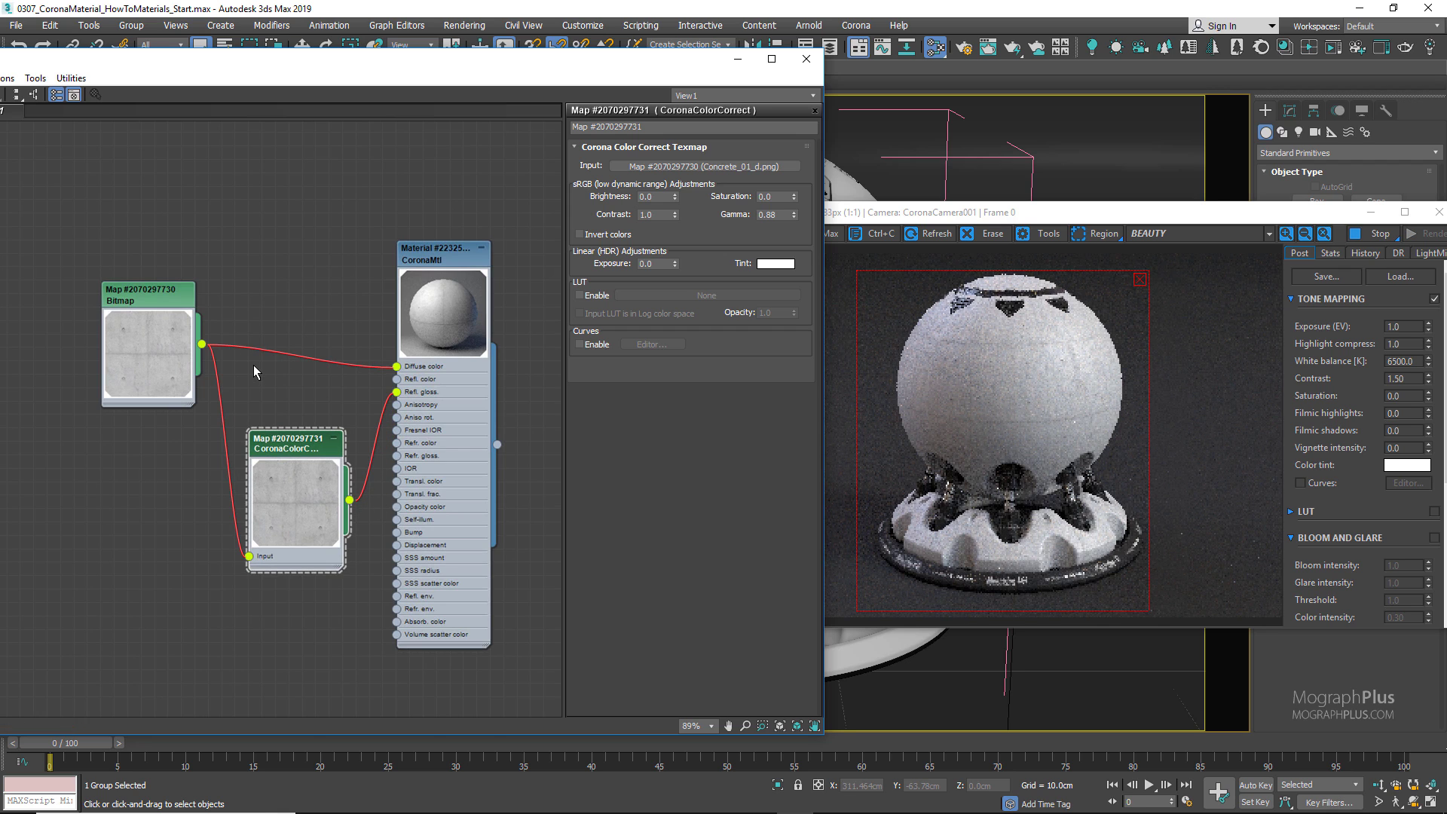
View the full Concrete_01_d image from the bitmap's parameters and close the viewer.
double_click(143, 303)
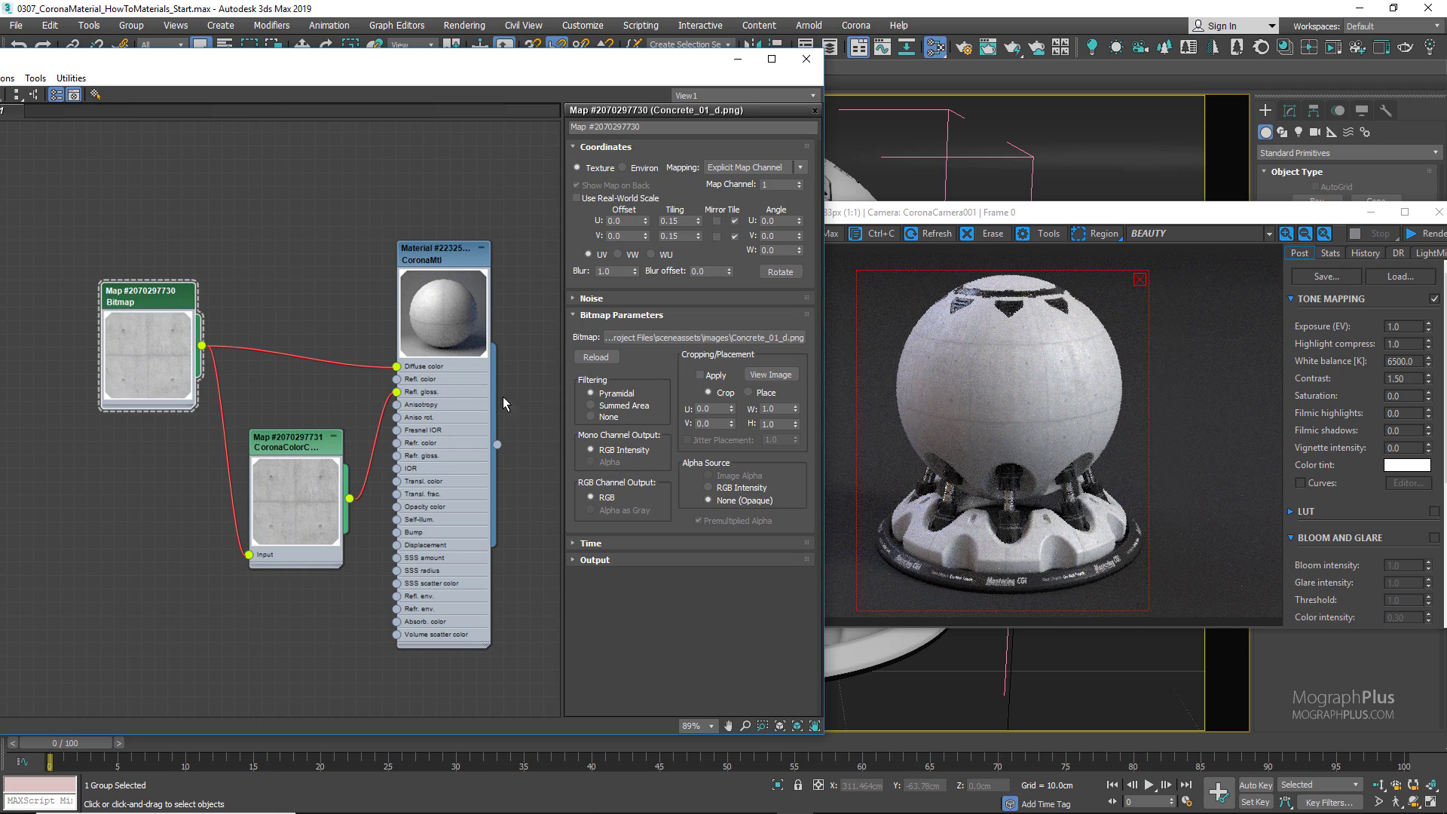
left_click(770, 375)
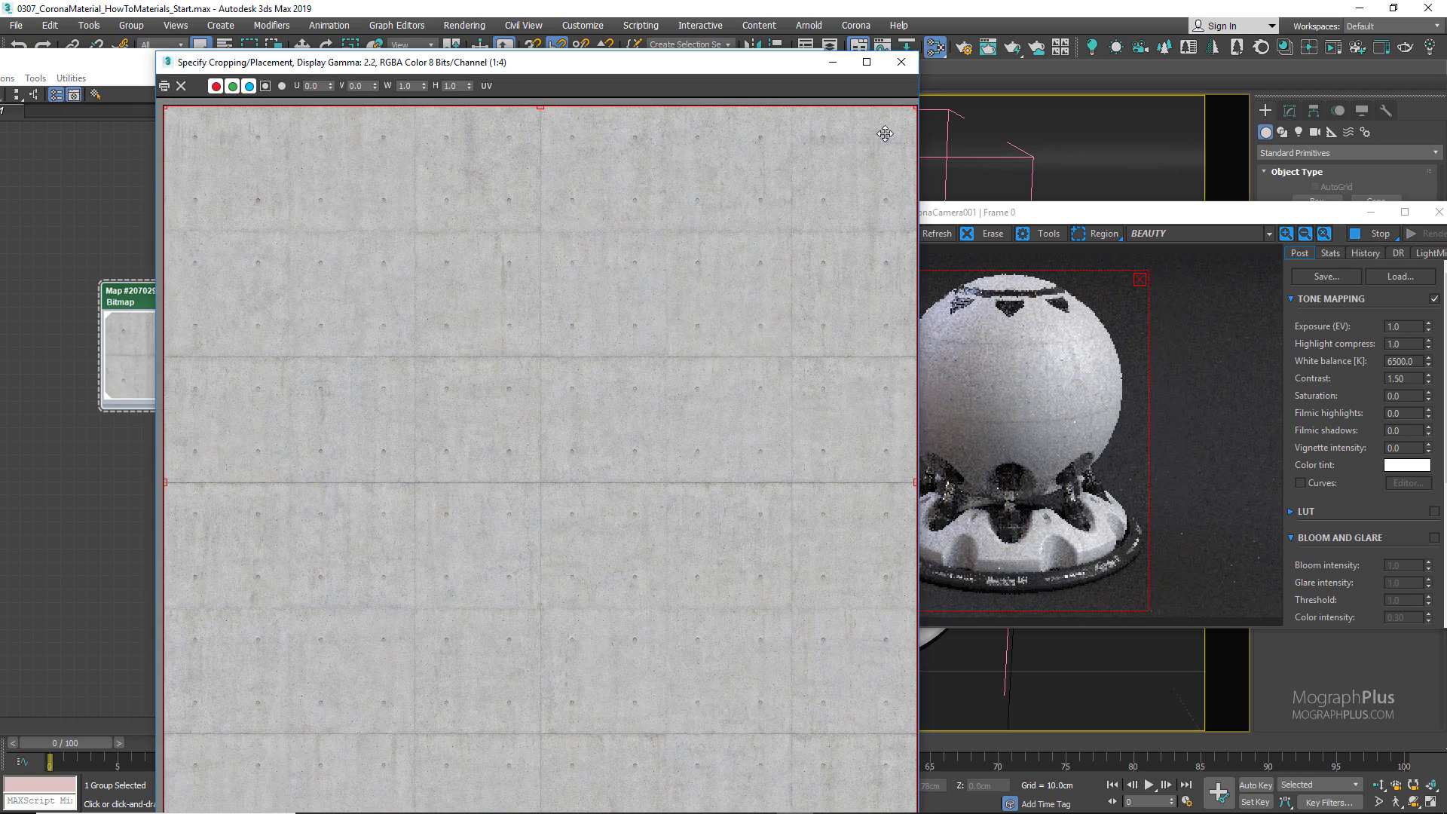
left_click(901, 62)
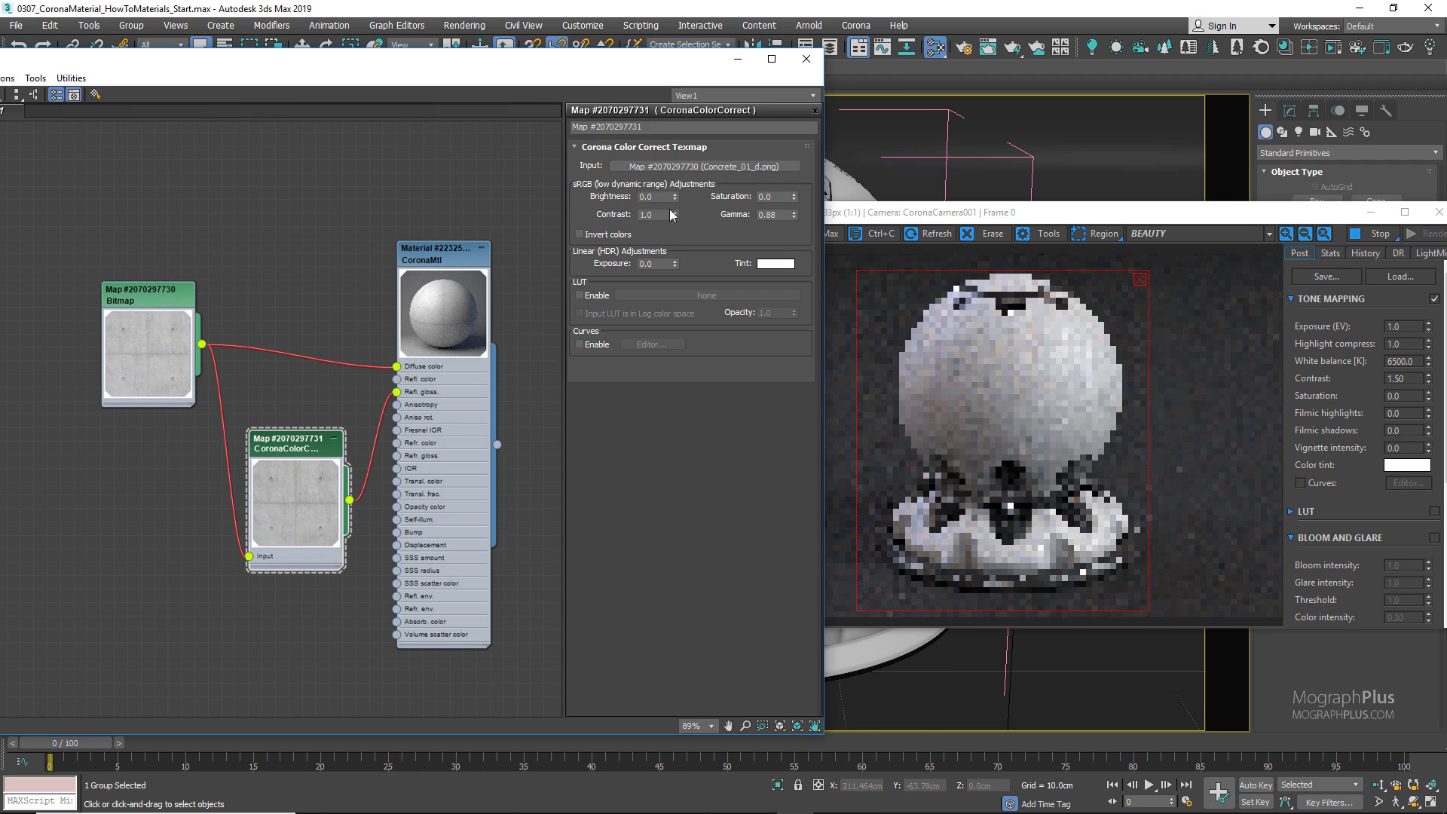
Try CoronaColorCorrect brightness values of 0.5 and -0.1, and reset the brightness to 0.
left_click(652, 196)
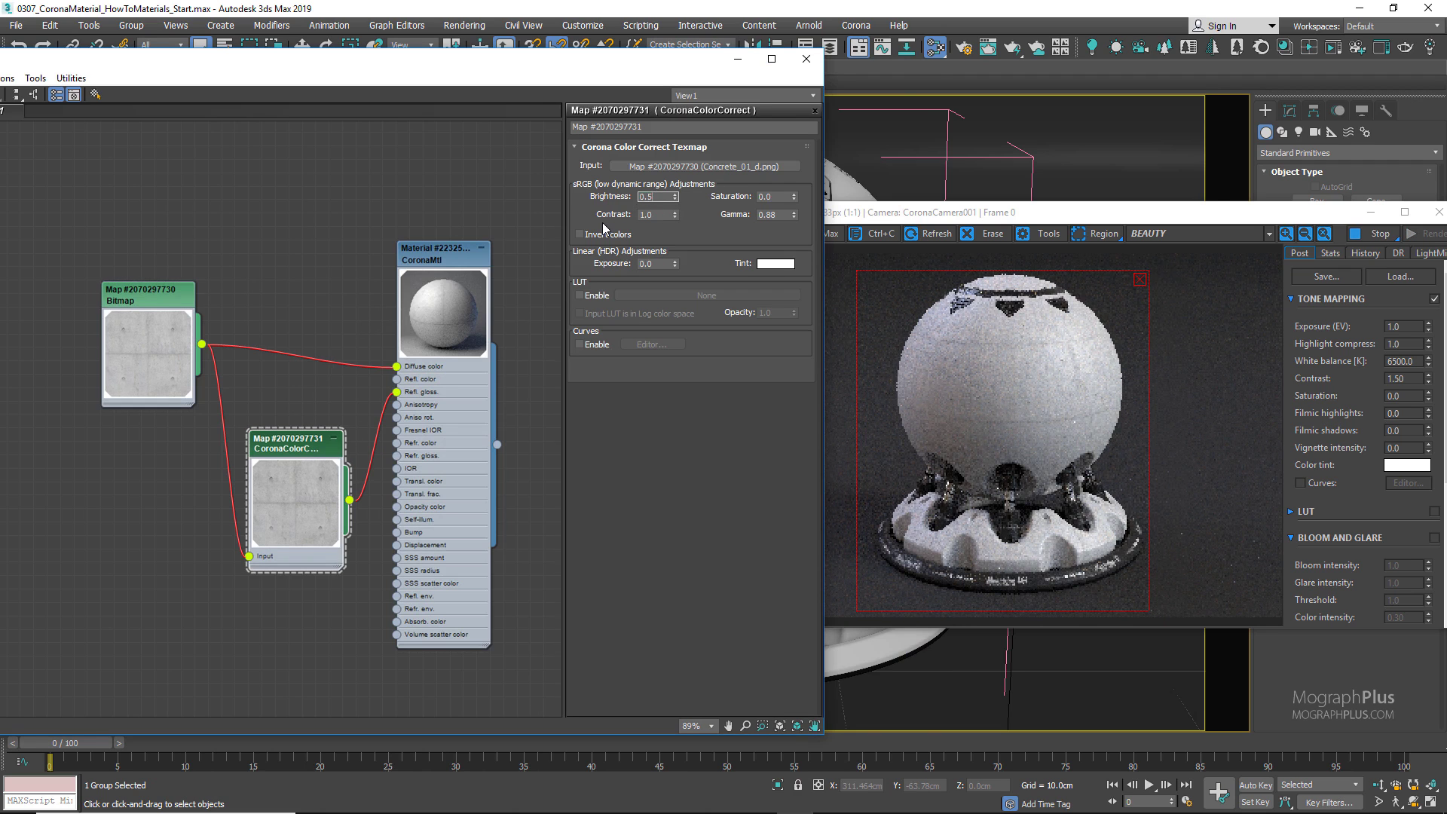
type("0.5")
key("Return")
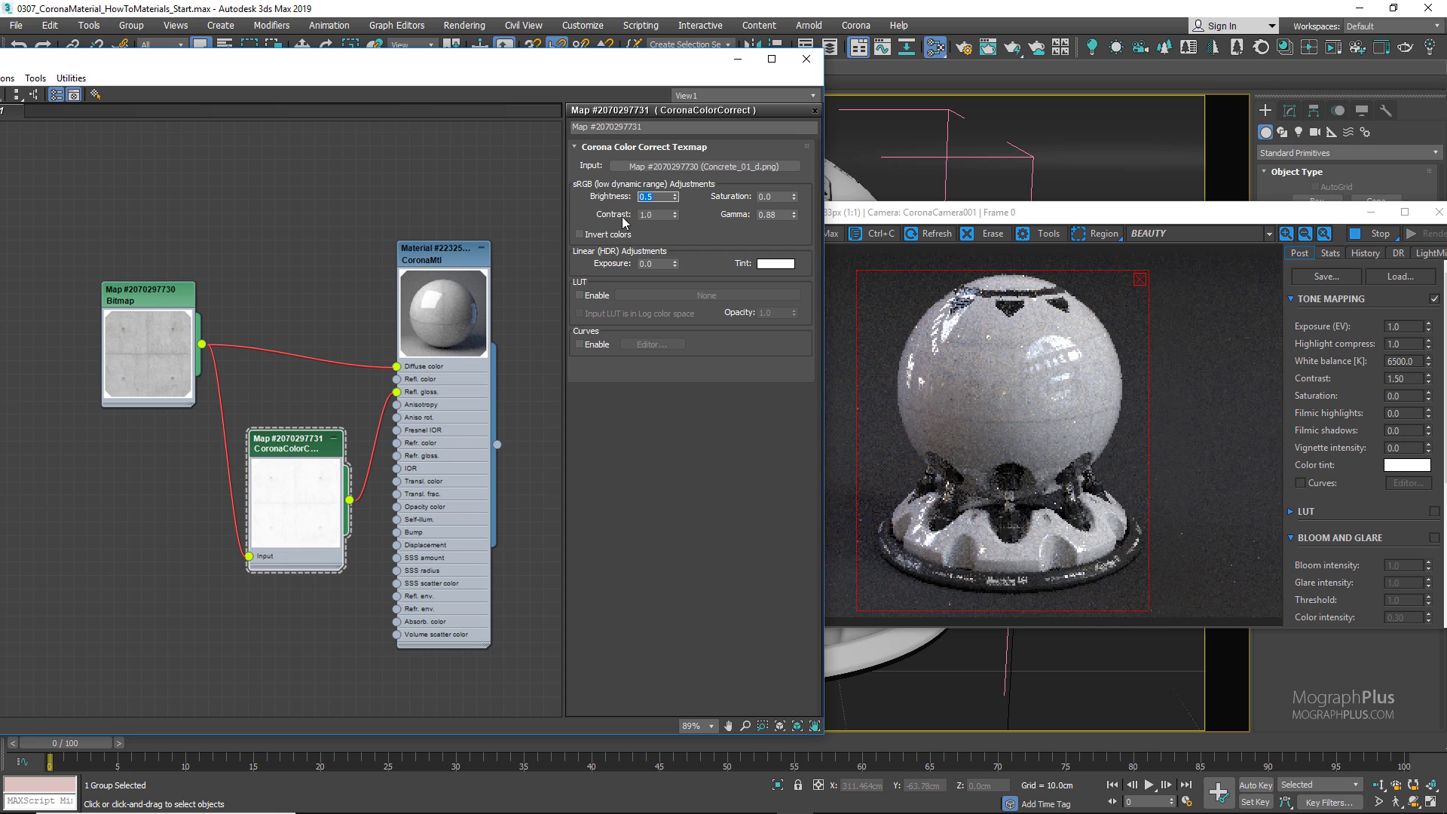
type("-0")
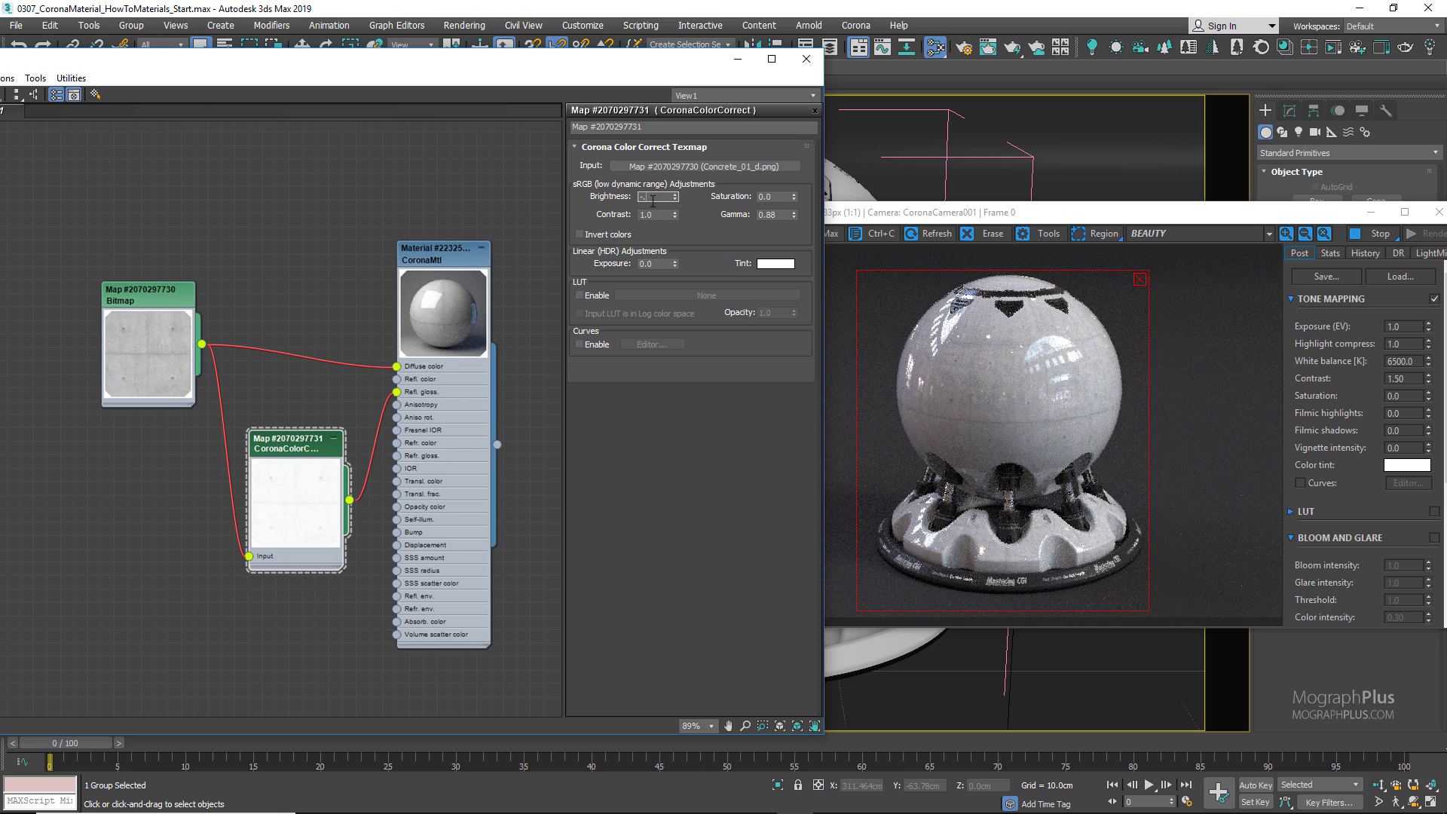
type(".1")
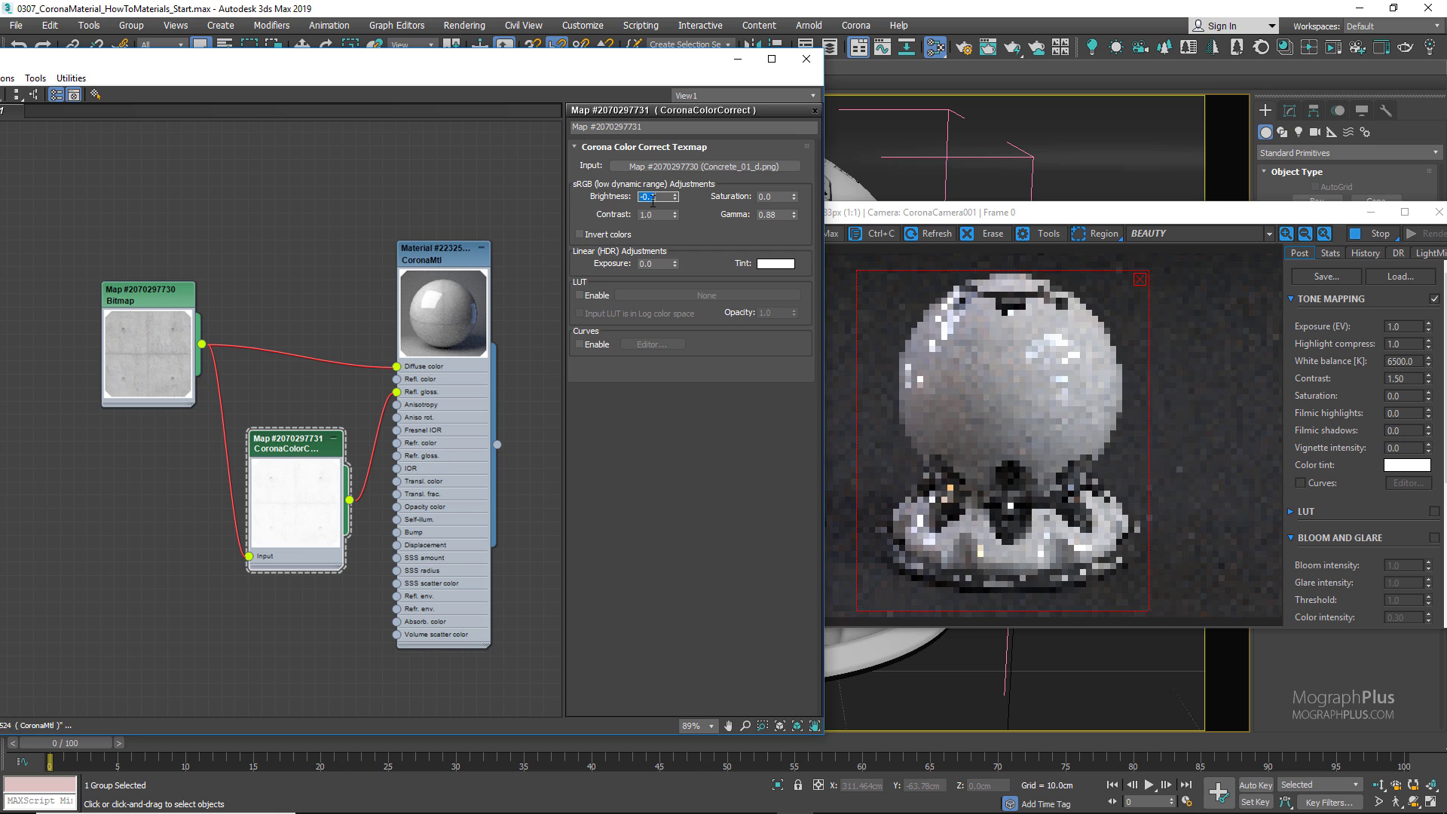
key("Return")
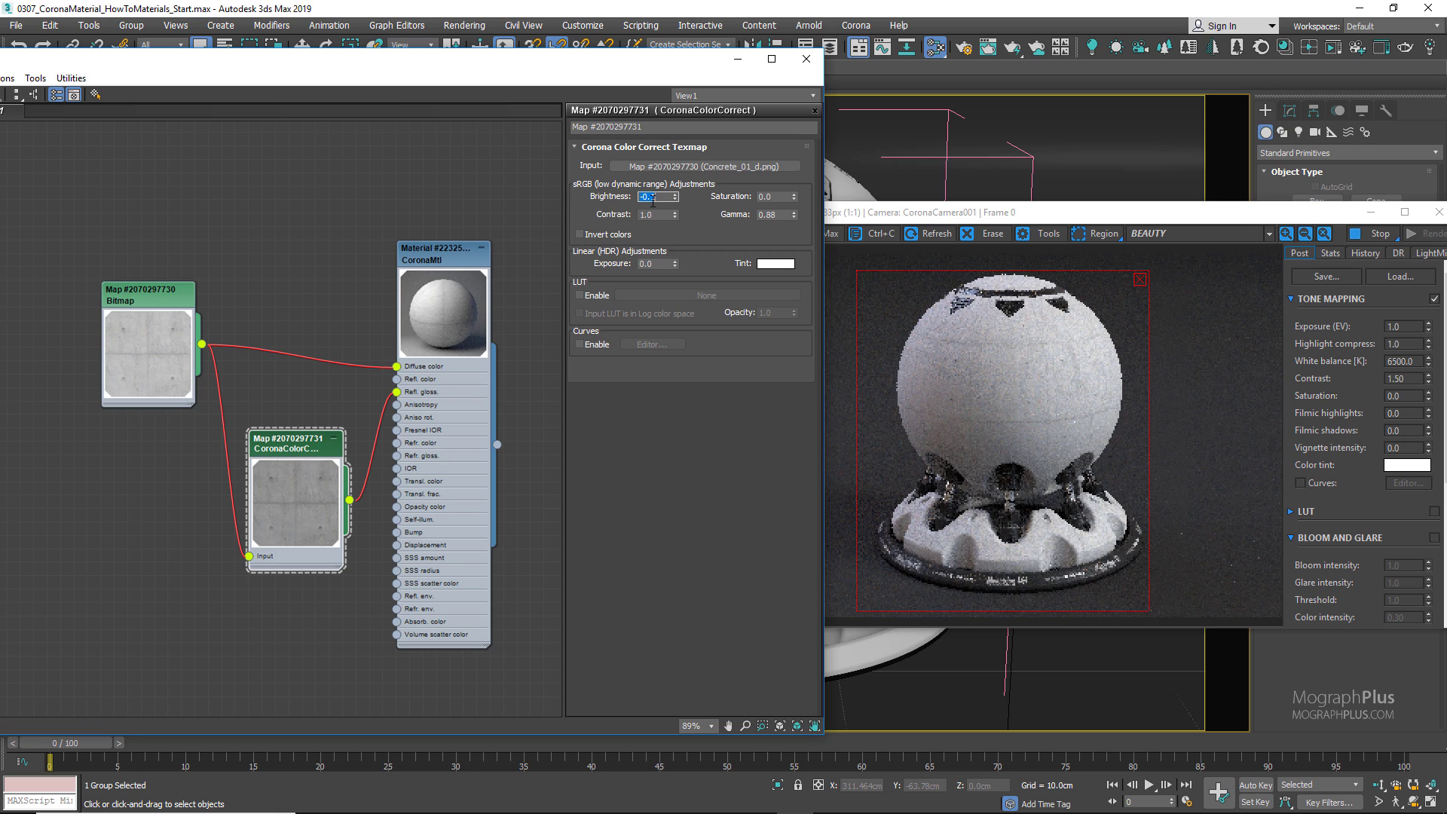
type("0")
key("Return")
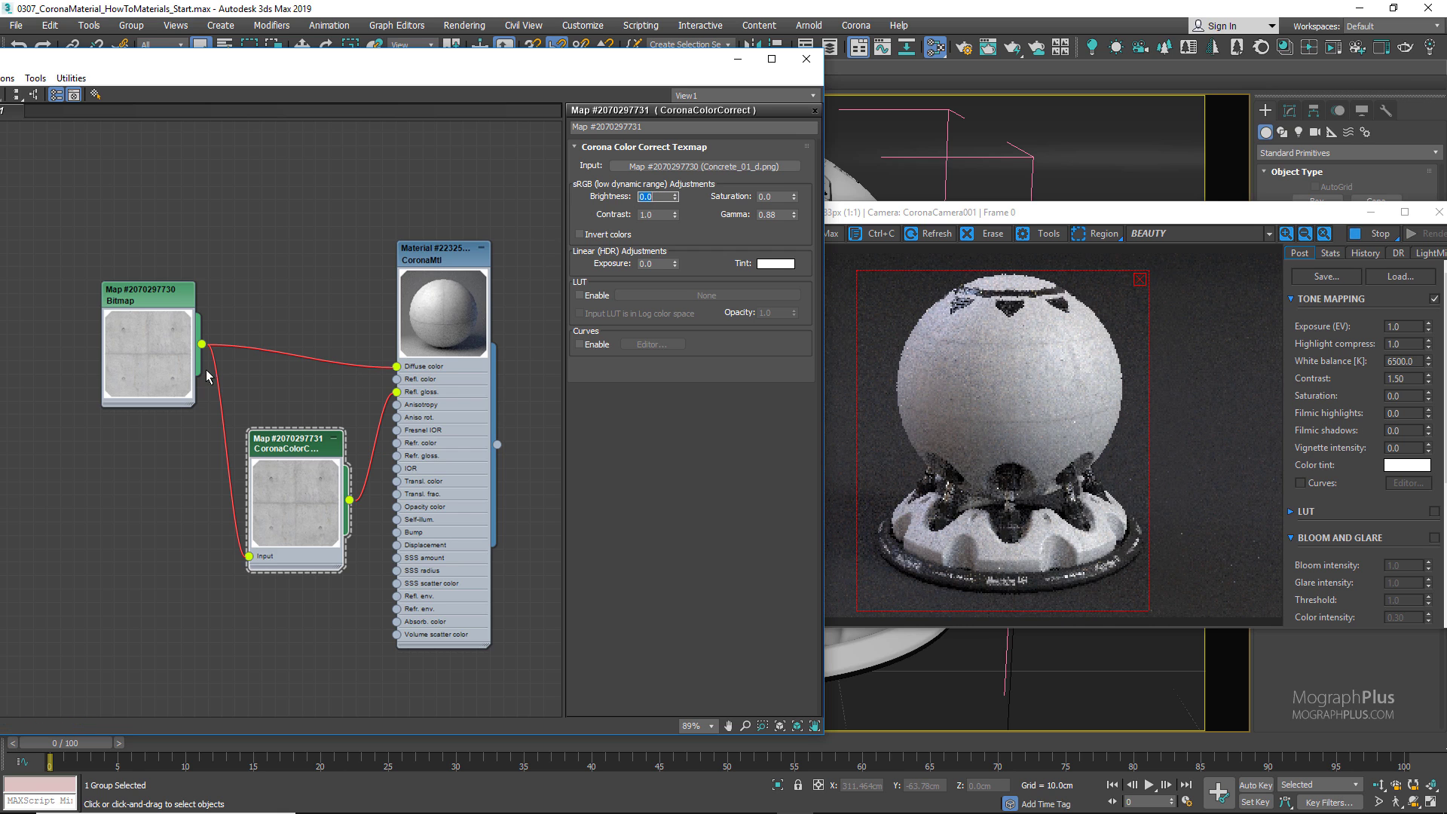
Connect the Concrete_01_d bitmap to the concrete CoronaMtl's bump and set the bump amount to 0.3.
left_click_drag(202, 345, 397, 532)
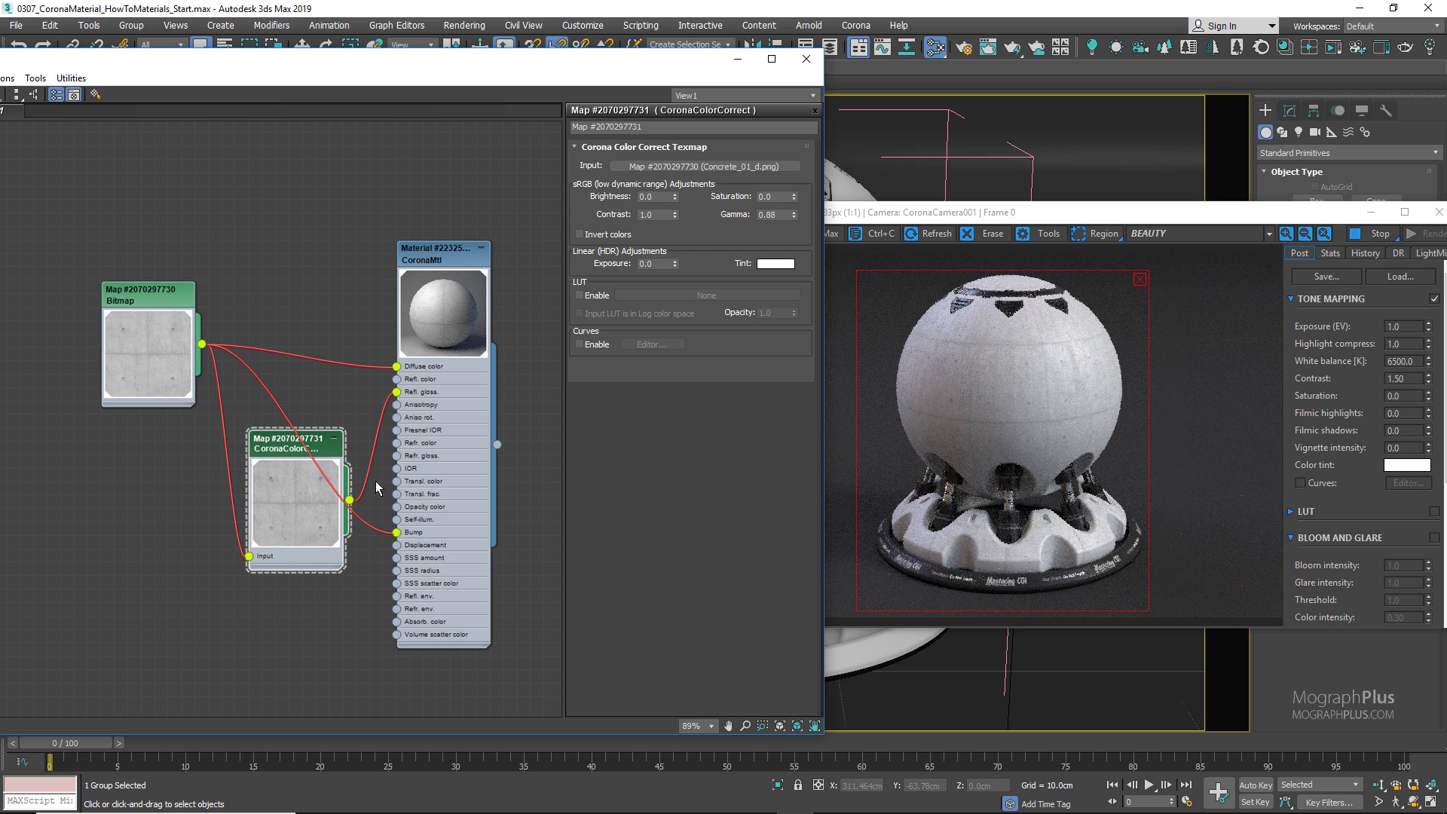
double_click(434, 252)
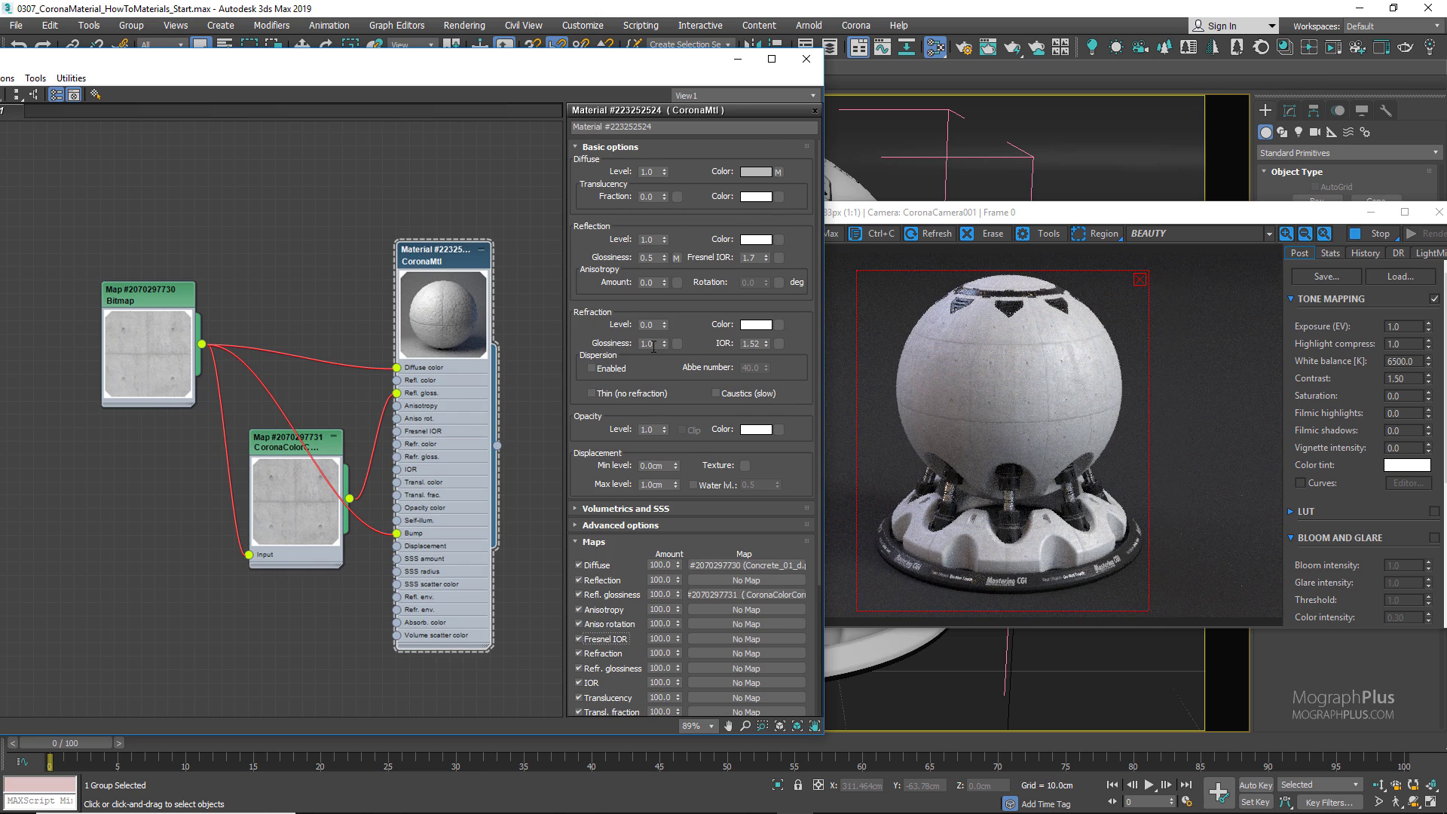
scroll(653, 347, "down", 5)
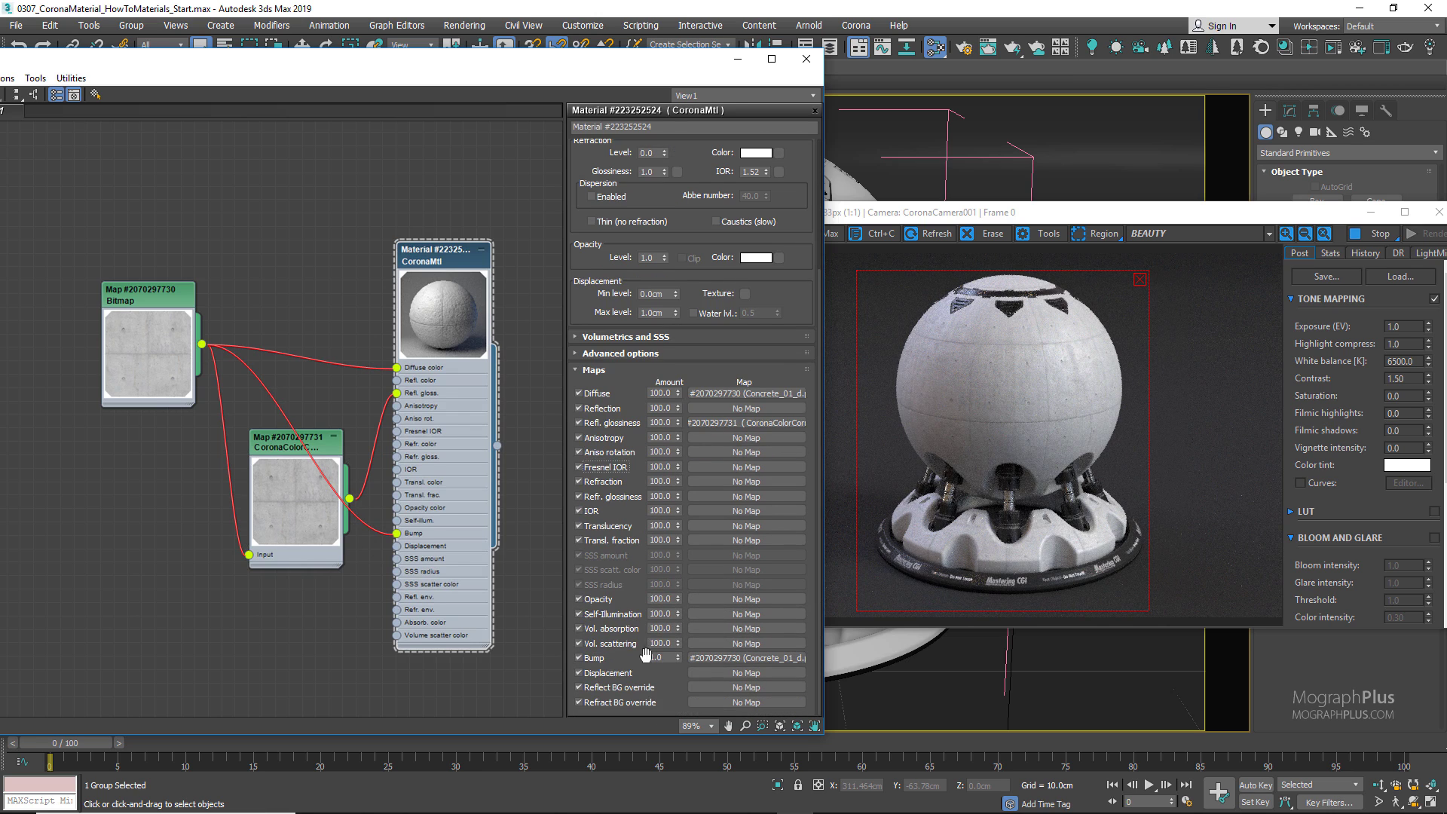
left_click(659, 657)
key("Return")
Set the tone mapping contrast to 2.0, and stop the interactive render after closing the finished concrete image.
double_click(1395, 379)
type("2.0")
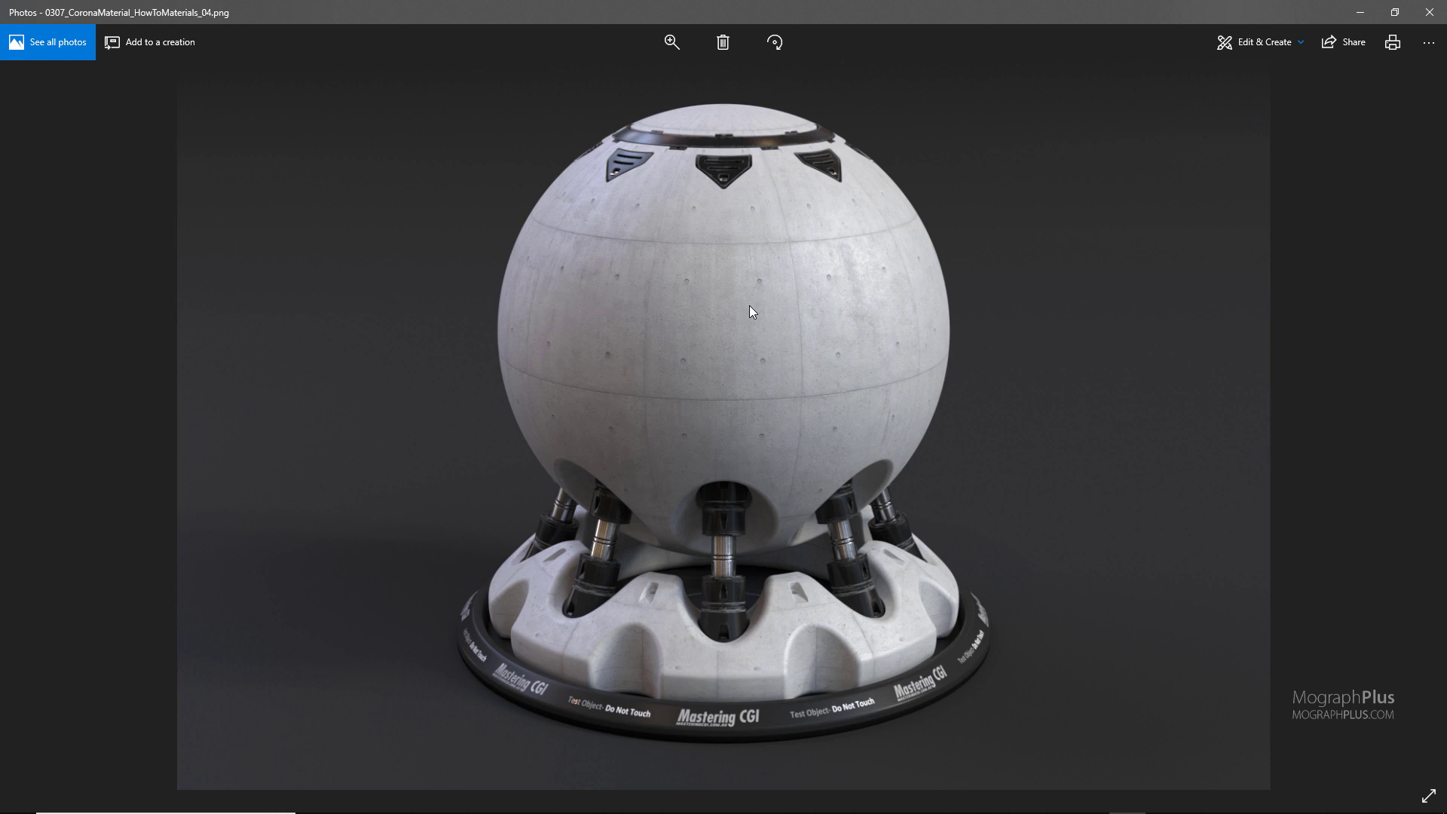
left_click(1428, 12)
left_click(1367, 237)
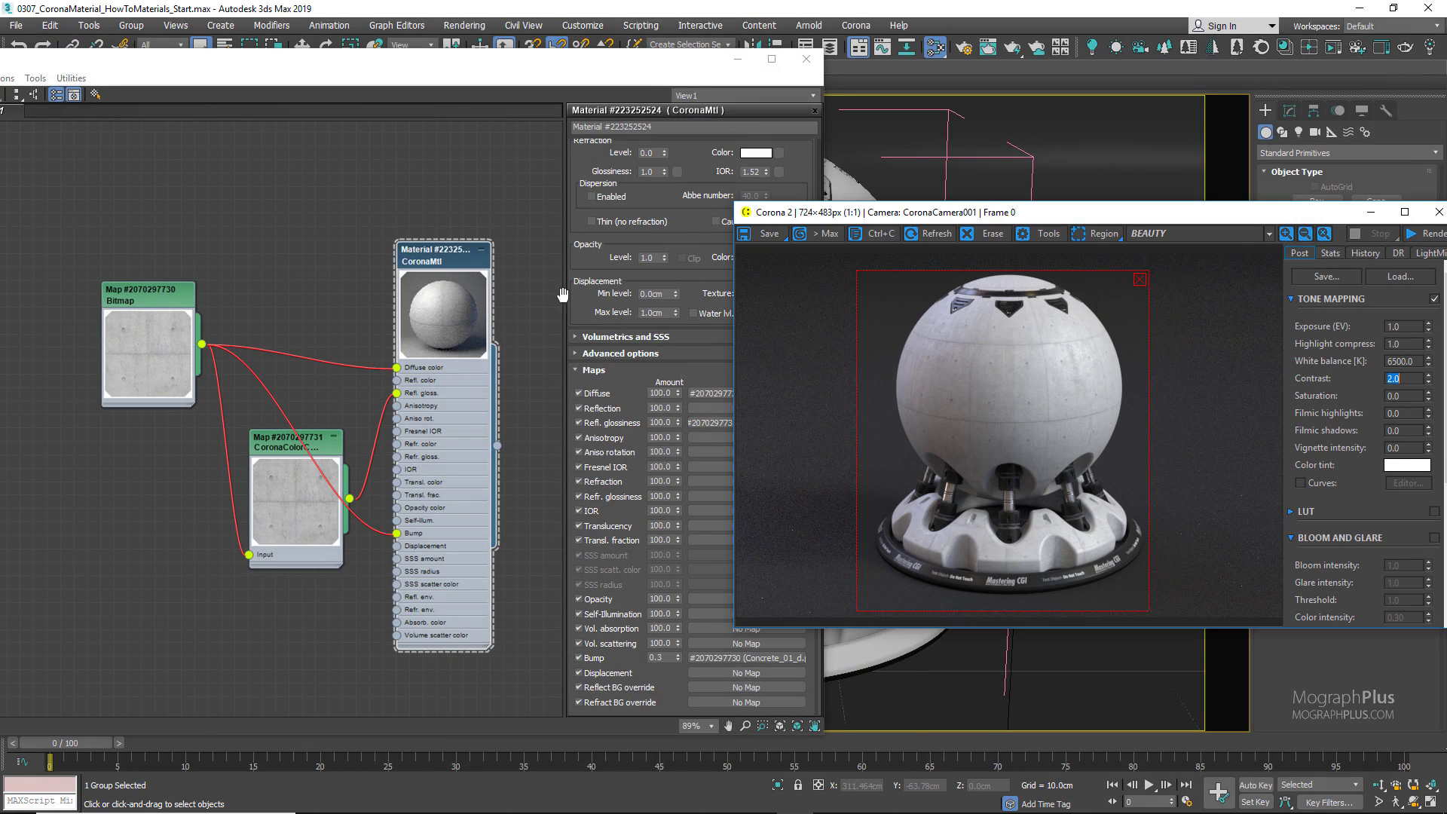
Create a new CoronaMtl in an empty area of the node view and assign it to the selected ShaderBall.
middle_click_drag(300, 607, 305, 305)
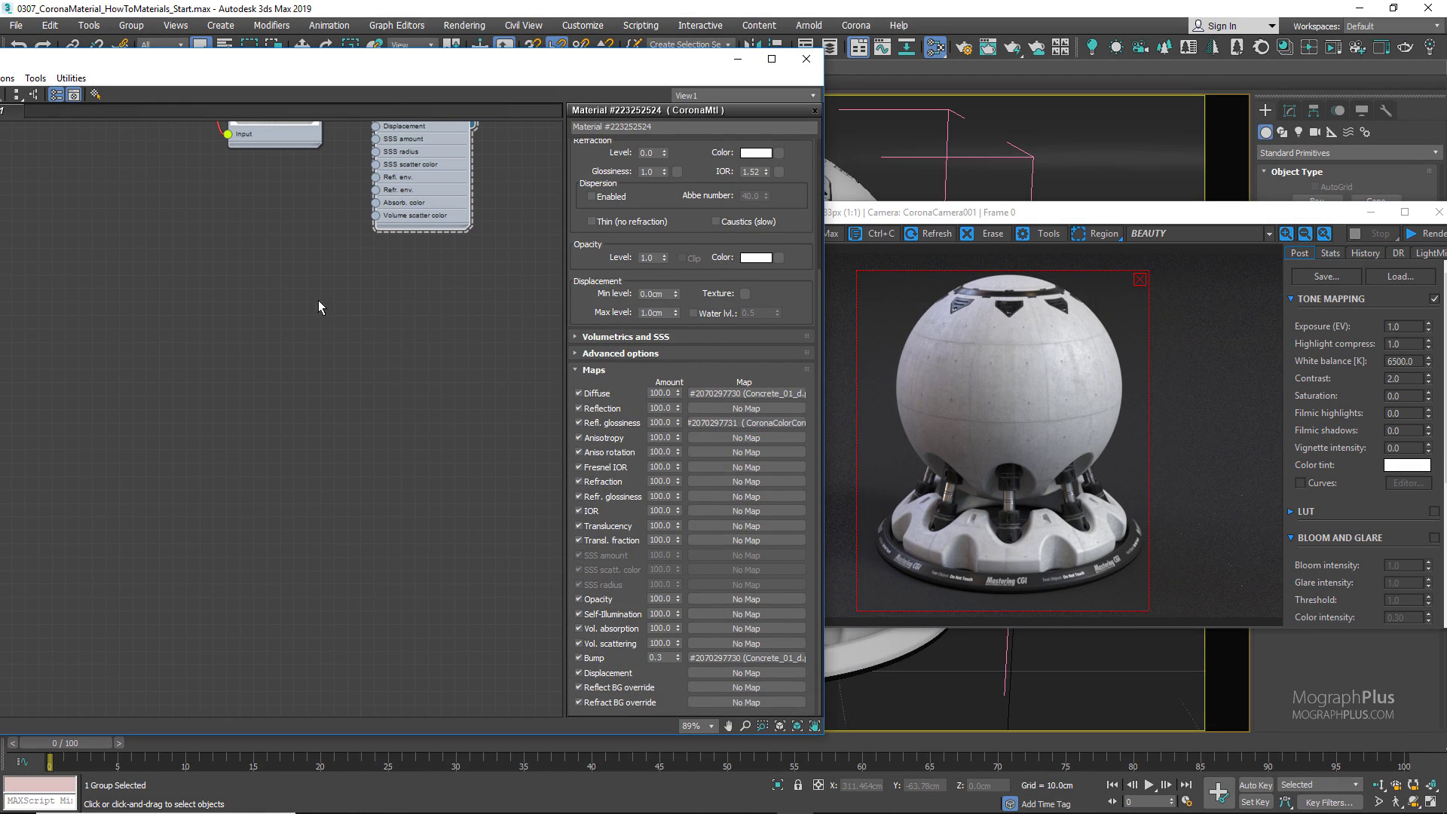
right_click(368, 322)
left_click(325, 354)
middle_click_drag(323, 355, 388, 297)
right_click(385, 291)
mouse_move(437, 298)
mouse_move(544, 332)
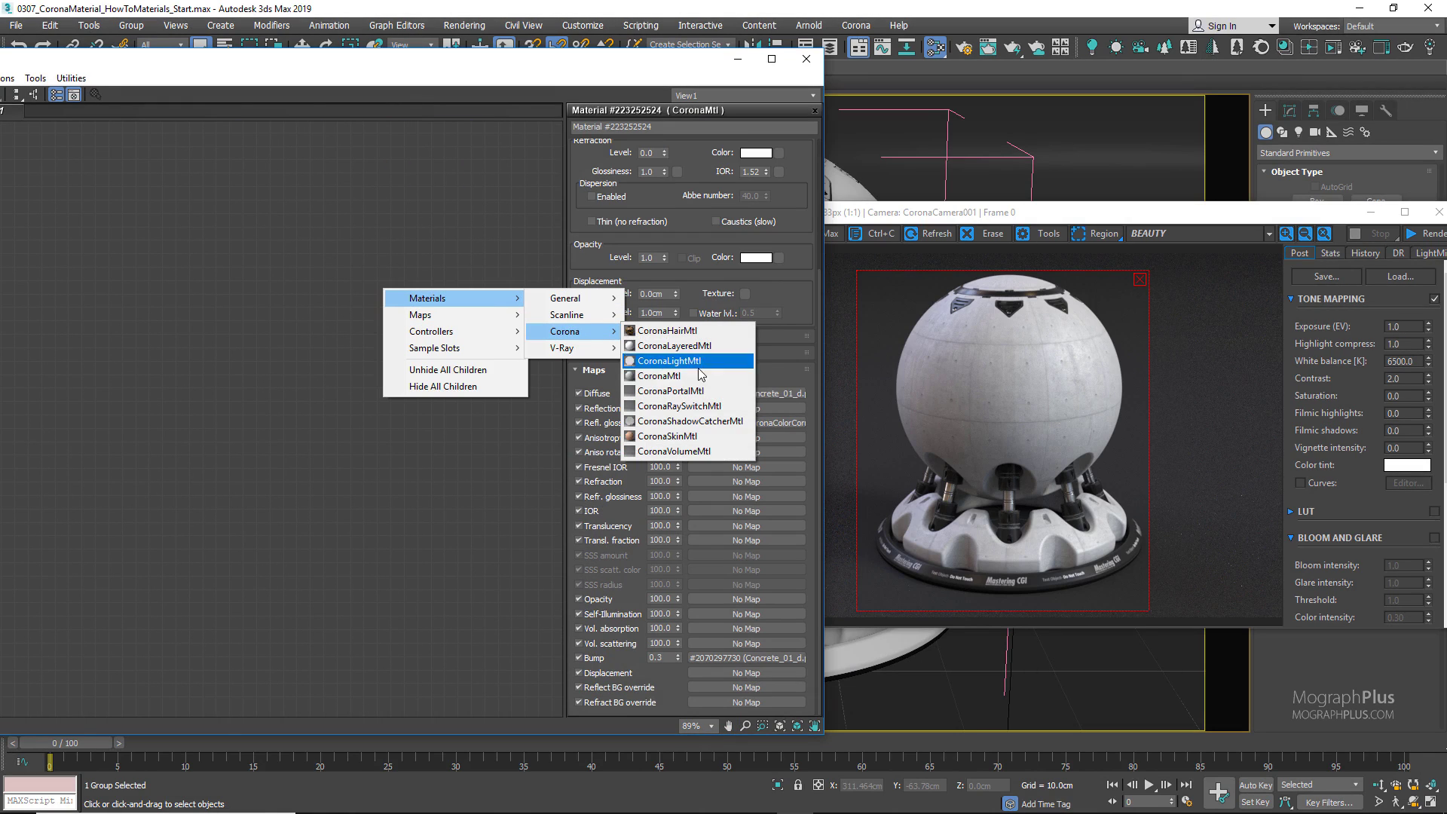
left_click(708, 376)
right_click(390, 300)
left_click(449, 308)
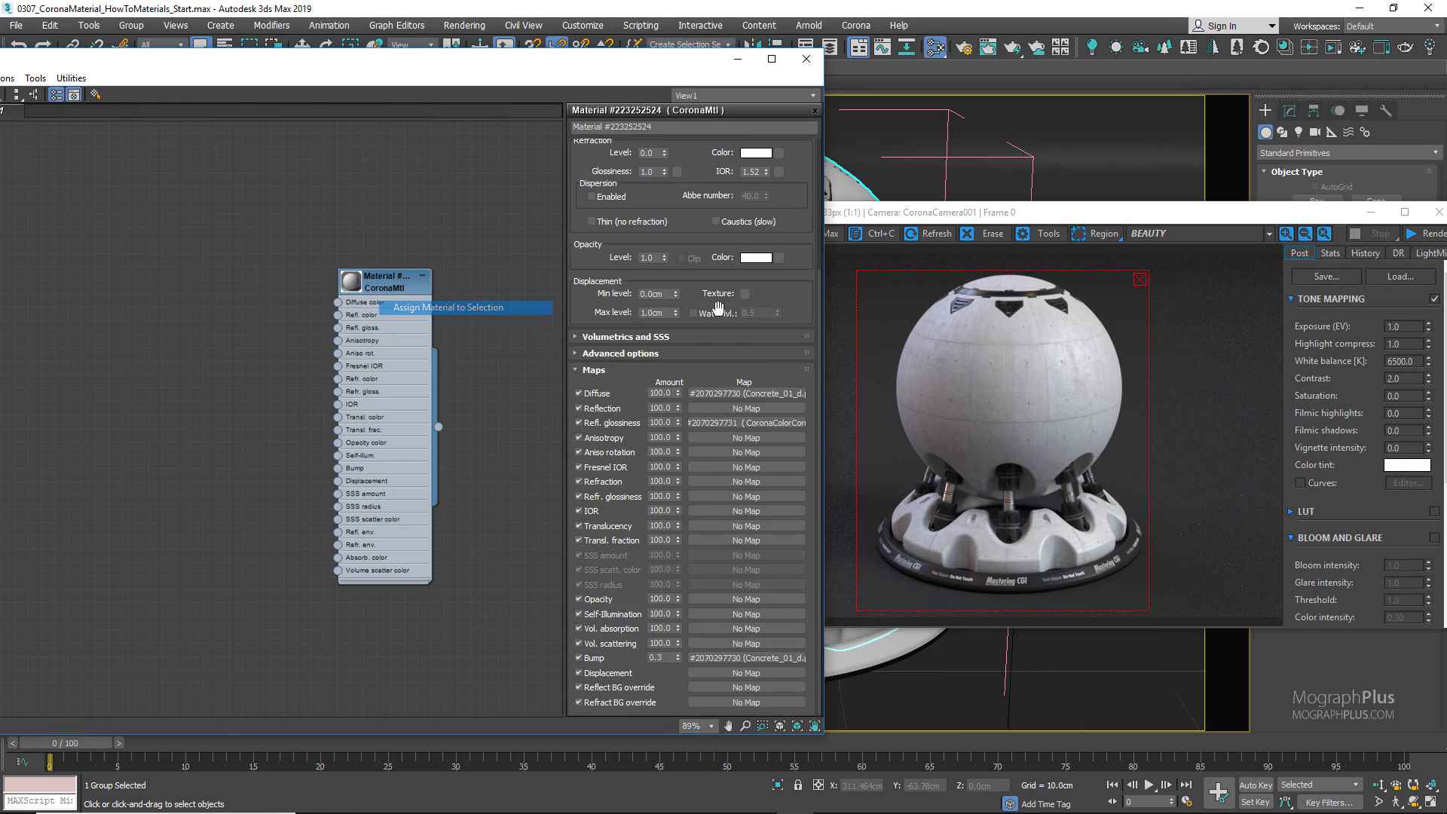
Restart the interactive render and enlarge the new CoronaMtl's node preview.
left_click(1425, 235)
left_click(1429, 254)
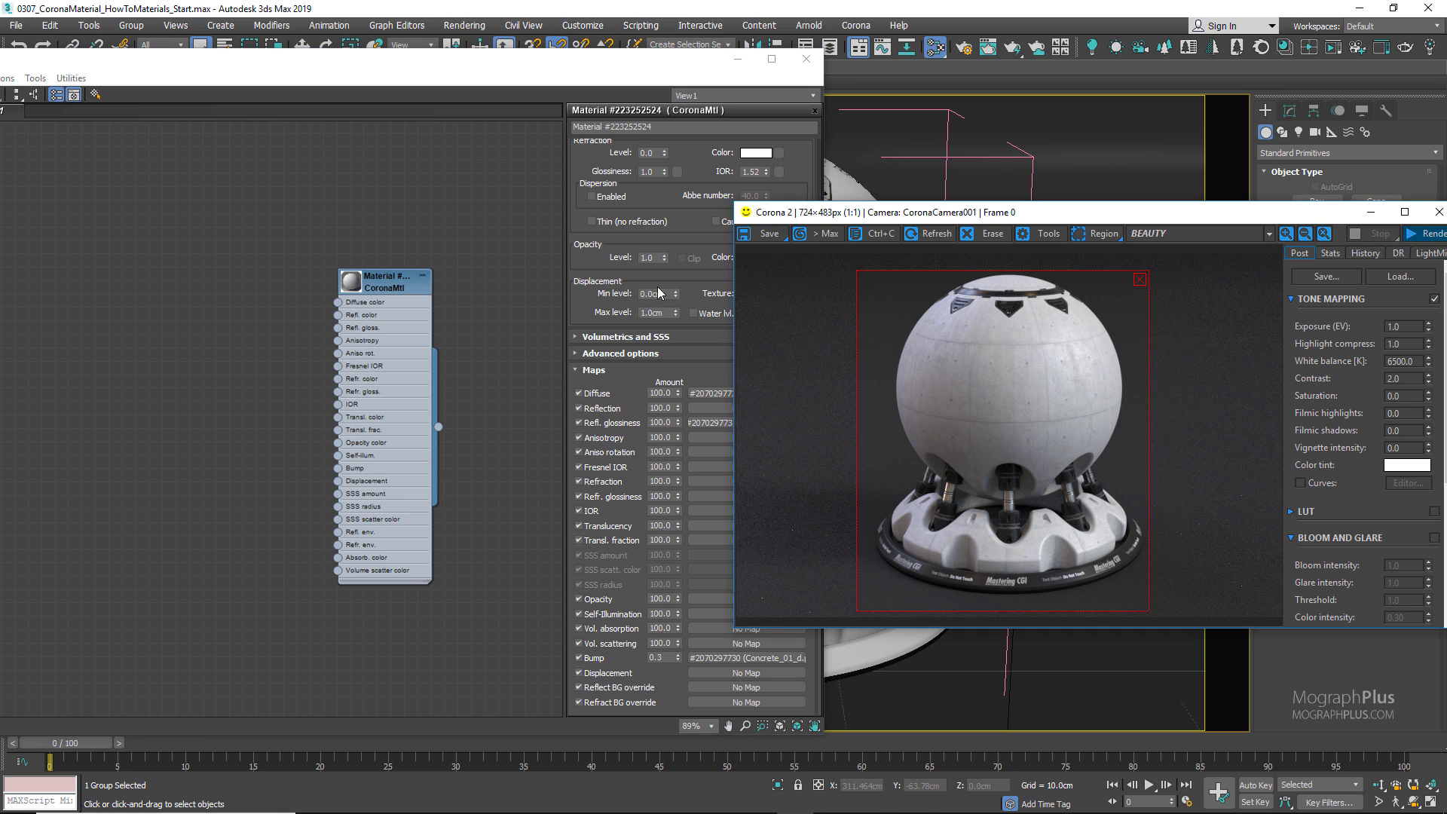
left_click(353, 290)
left_click_drag(353, 289, 402, 253)
scroll(362, 330, "up", 2)
middle_click_drag(363, 330, 376, 226)
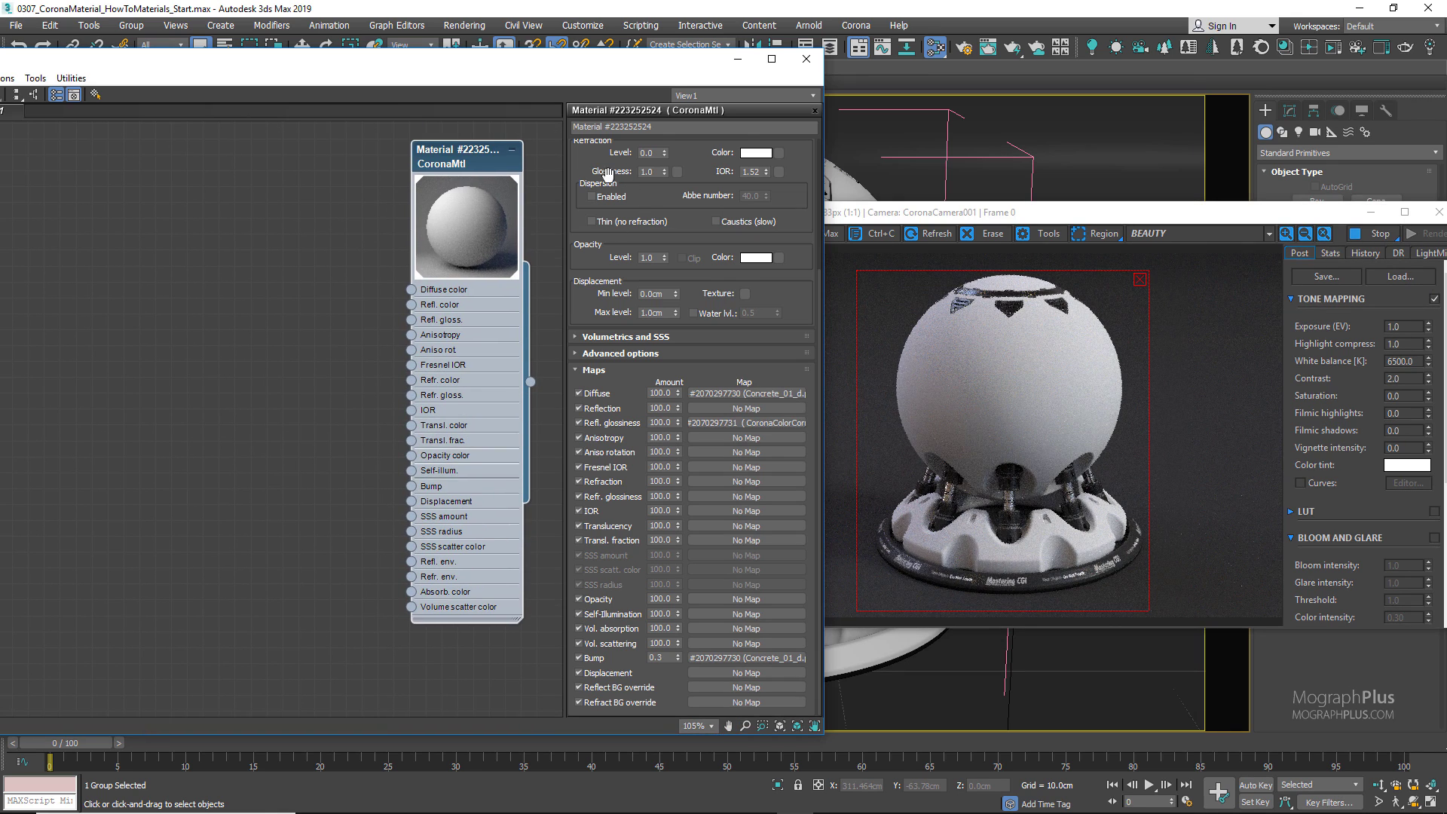
Set the new CoronaMtl's diffuse level to 0, reflection level to 1.0 and Fresnel IOR to 999.
scroll(605, 170, "up", 3)
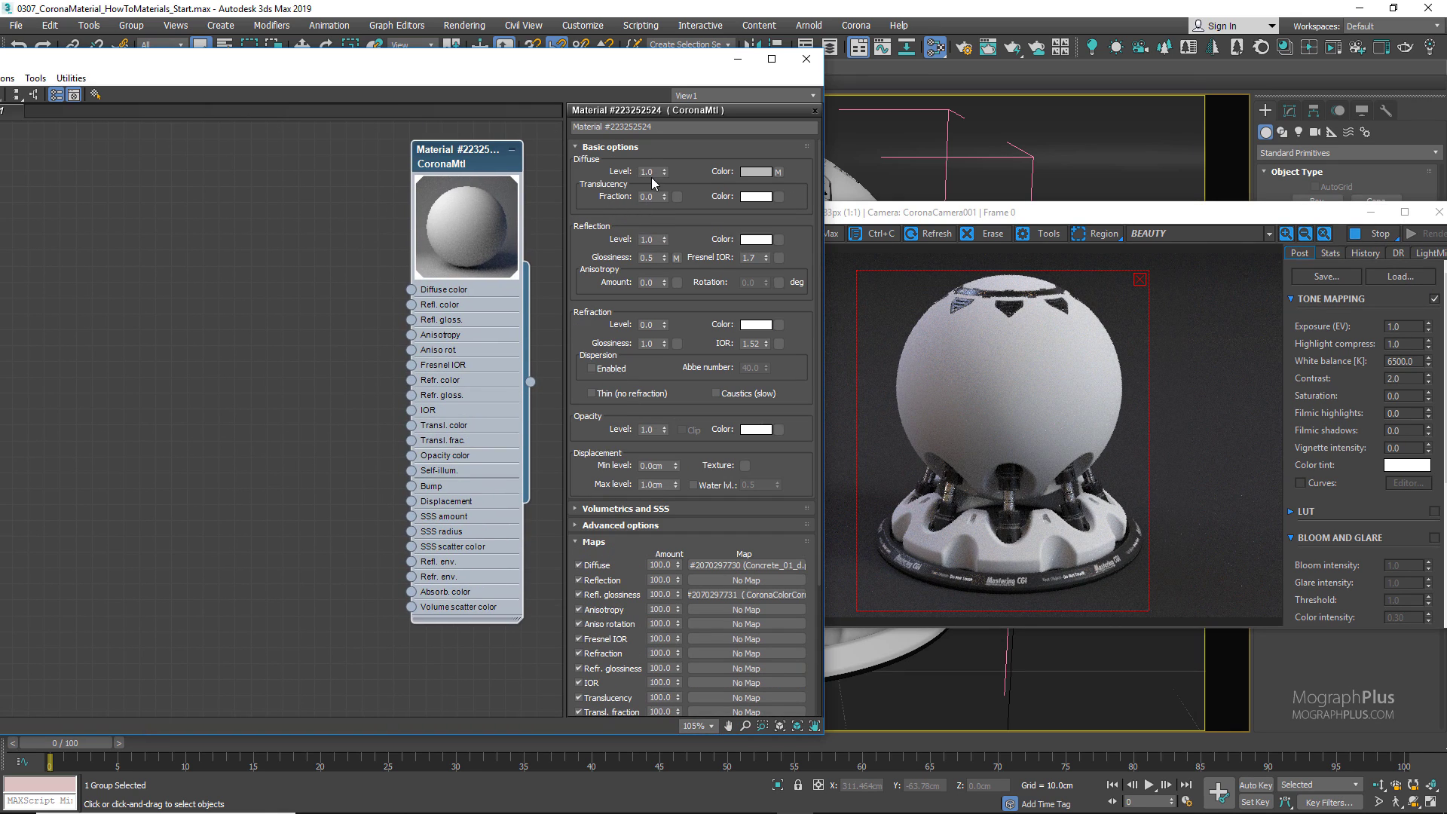
left_click(541, 175)
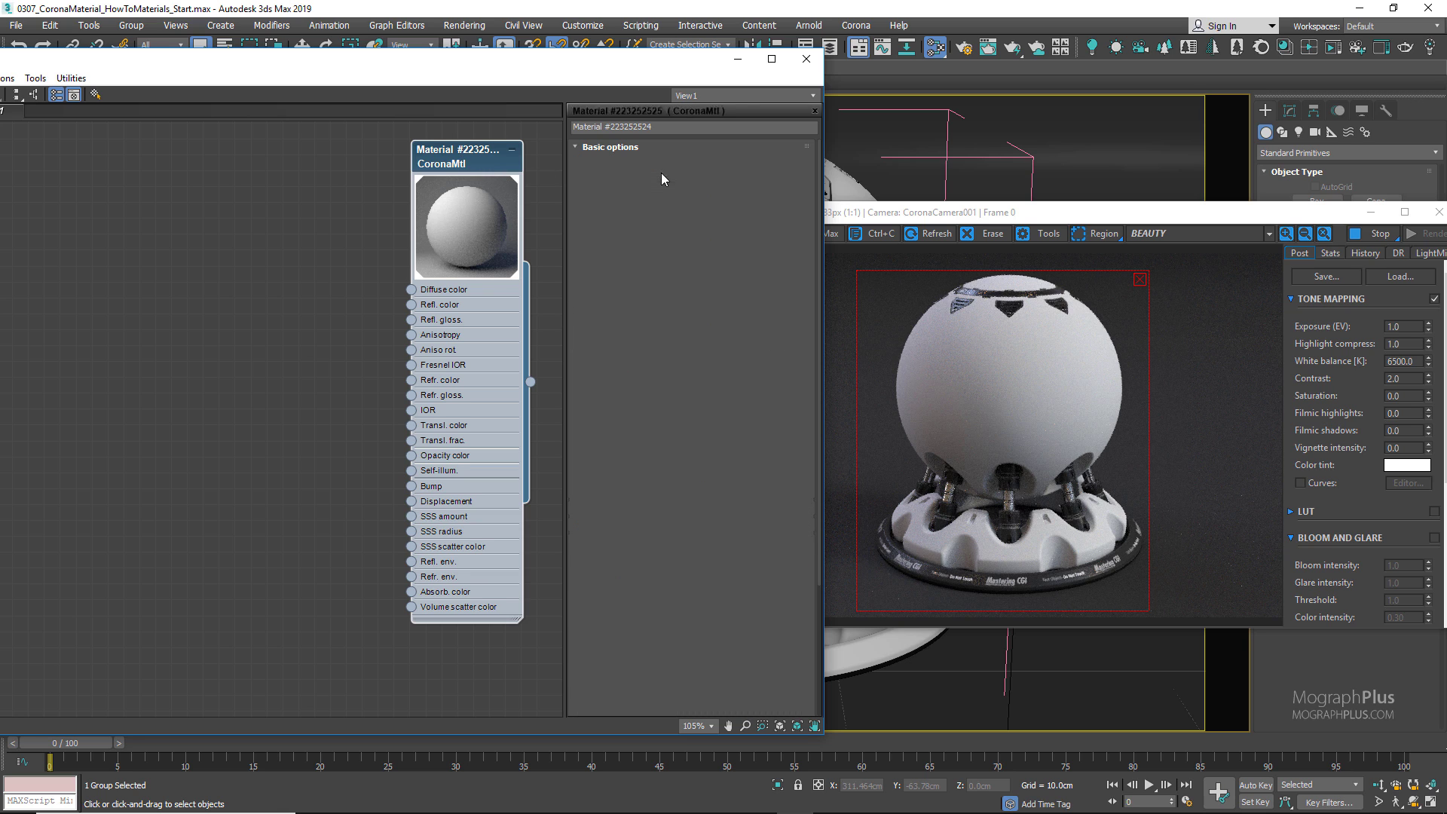
double_click(649, 172)
type("0")
key("Return")
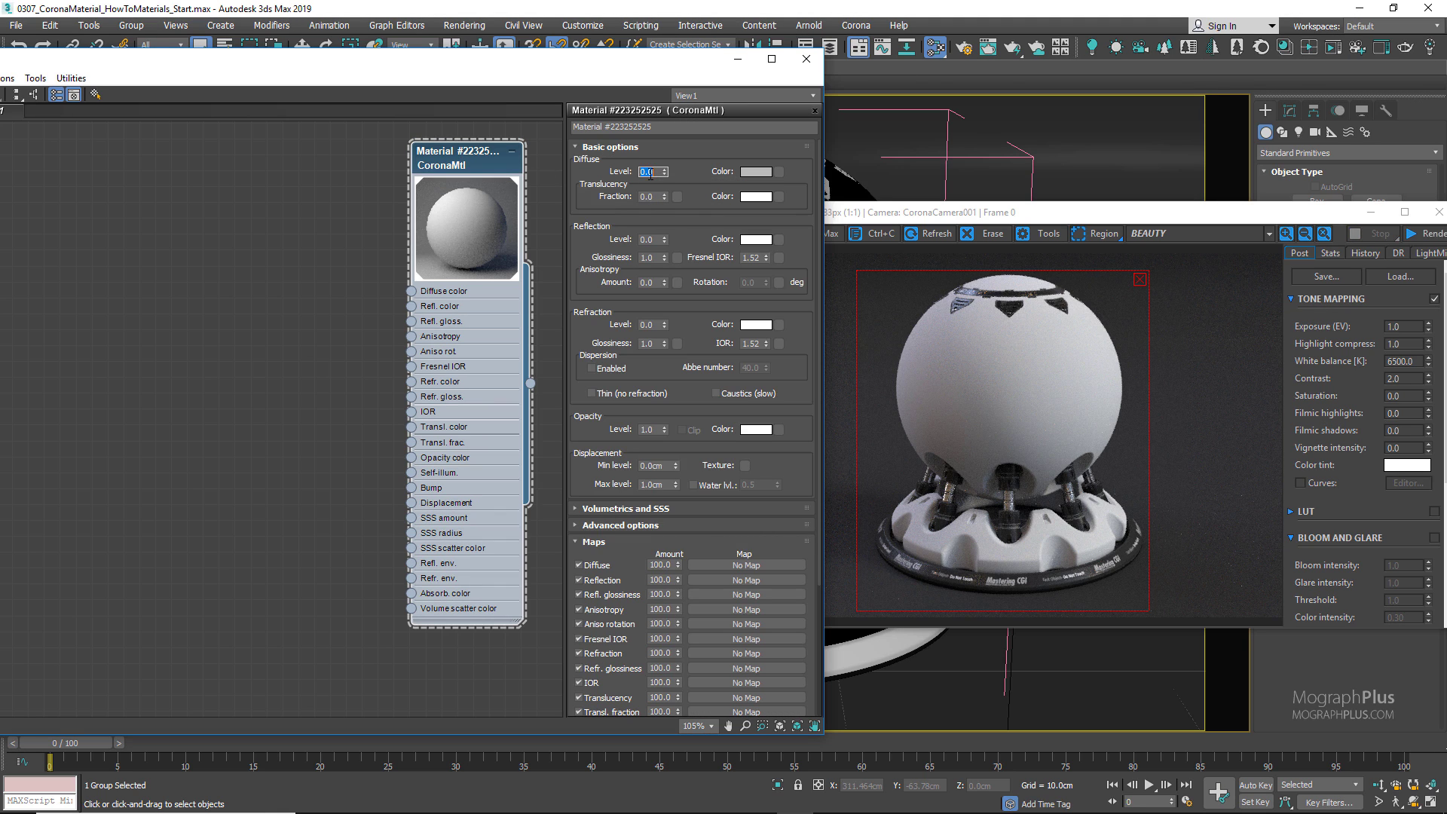
double_click(649, 240)
type("1")
key("Return")
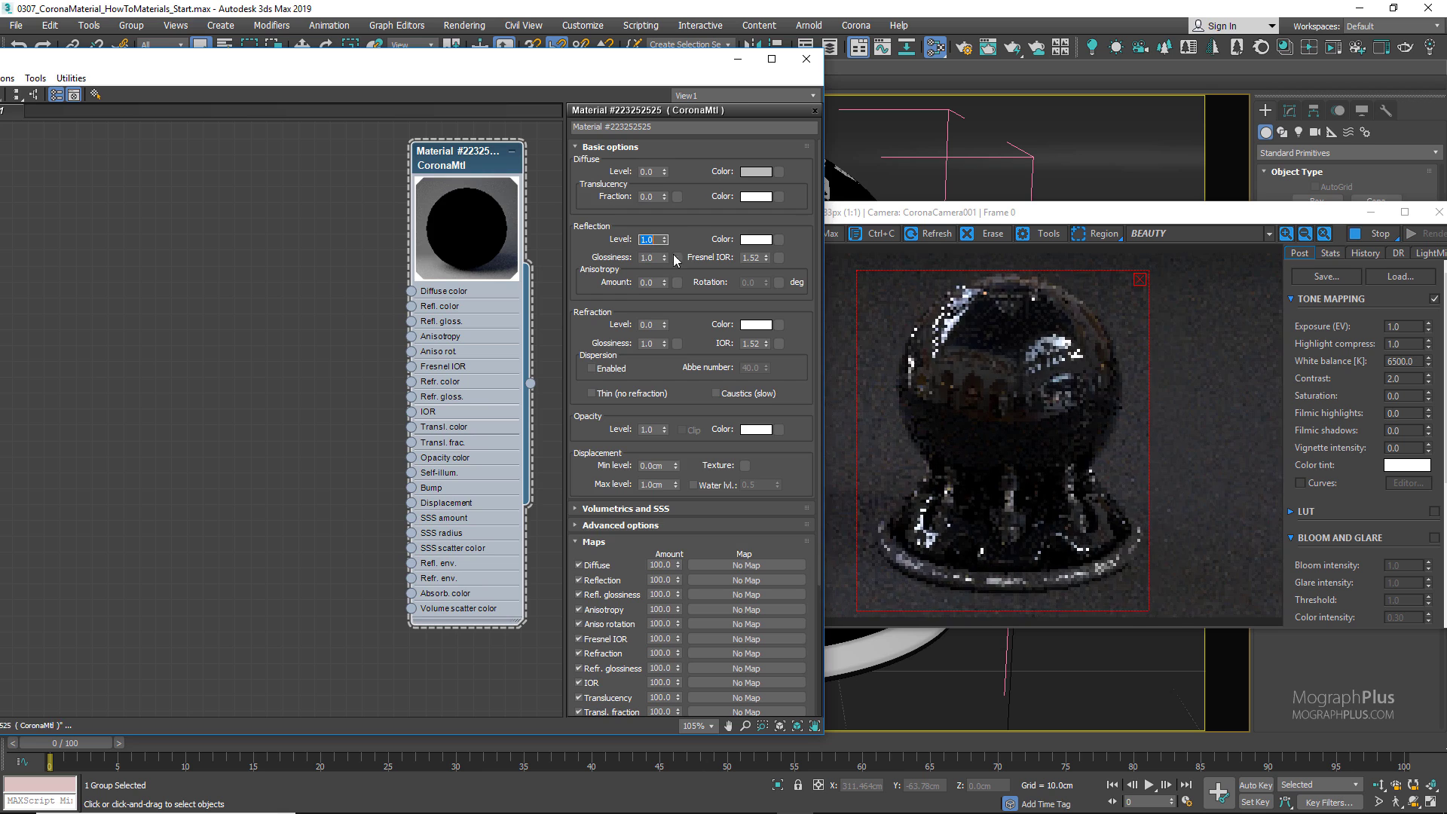
double_click(748, 257)
type("9")
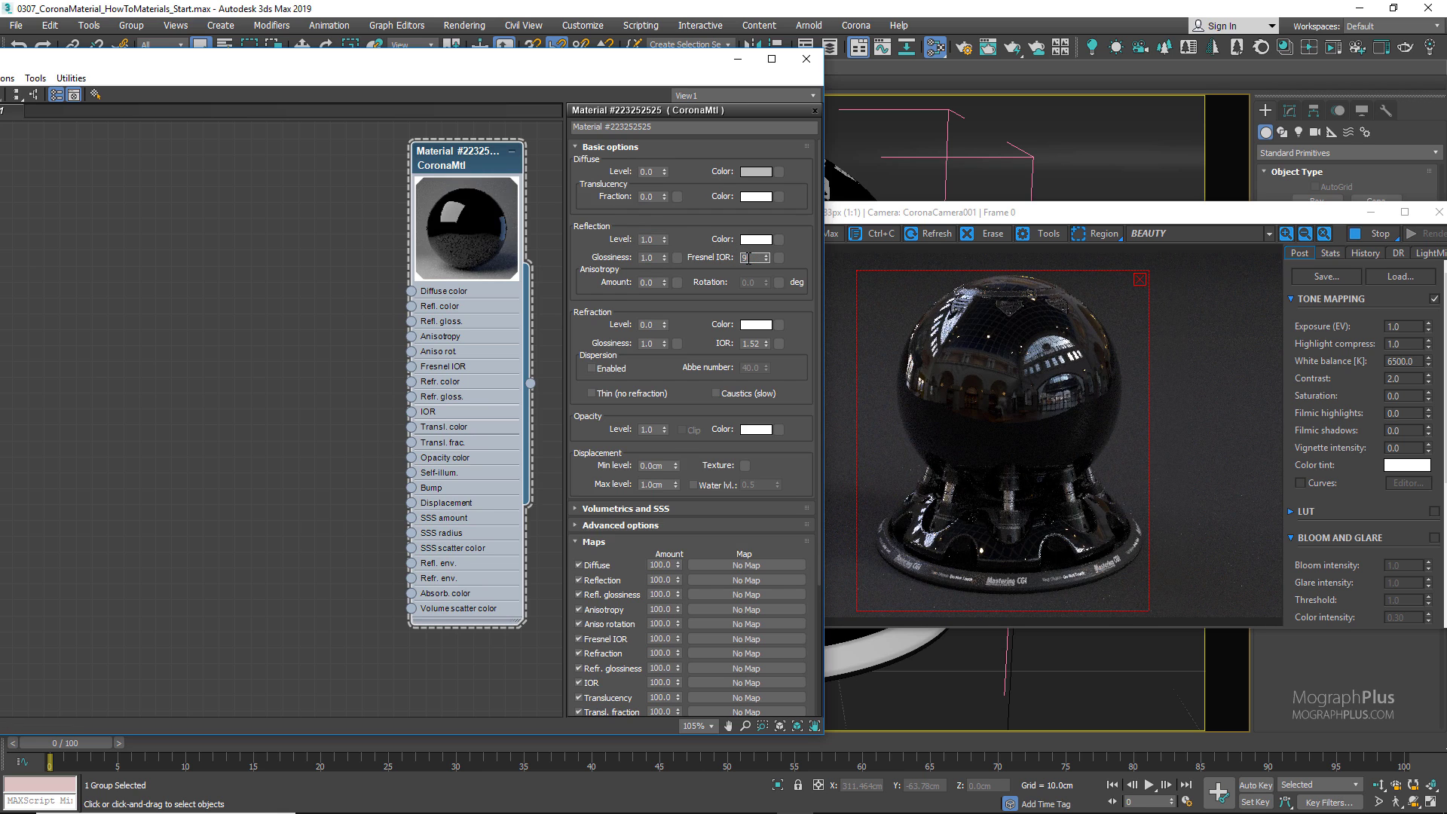
type("99")
key("Return")
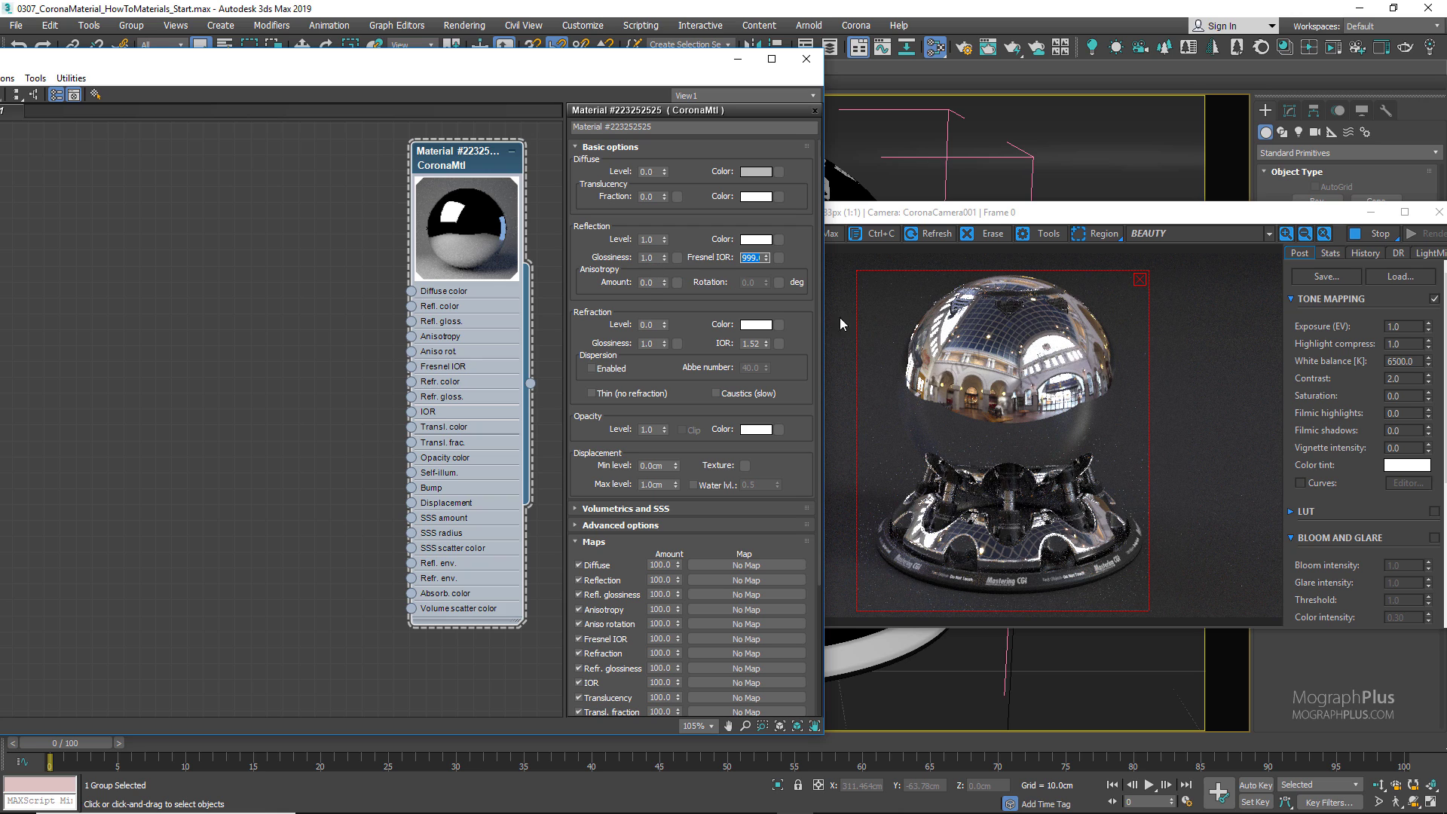
Set the tone mapping highlight compression to 1.02 and the new CoronaMtl's reflection glossiness to 0.8.
left_click(1407, 343)
double_click(1407, 344)
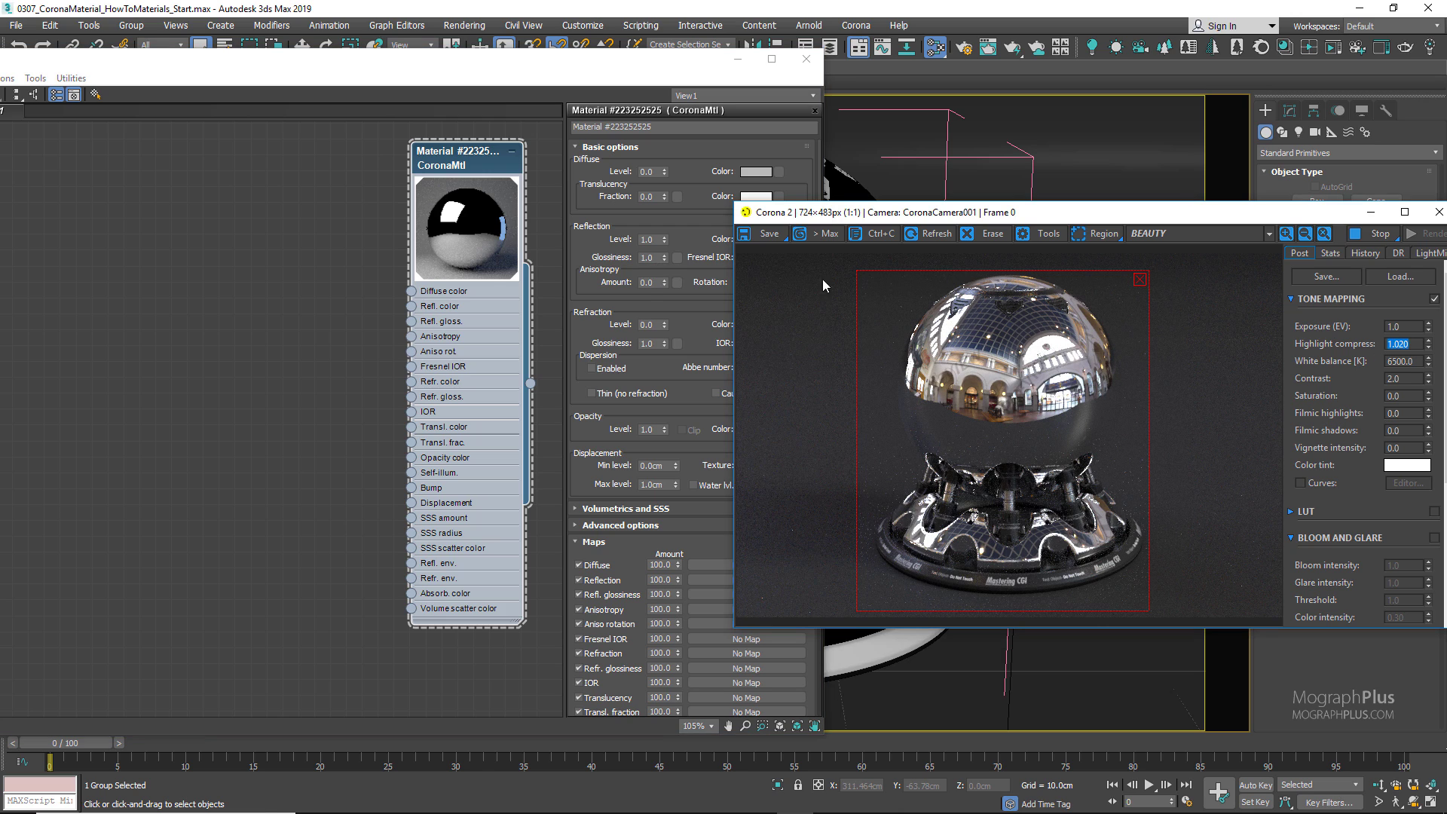
double_click(662, 258)
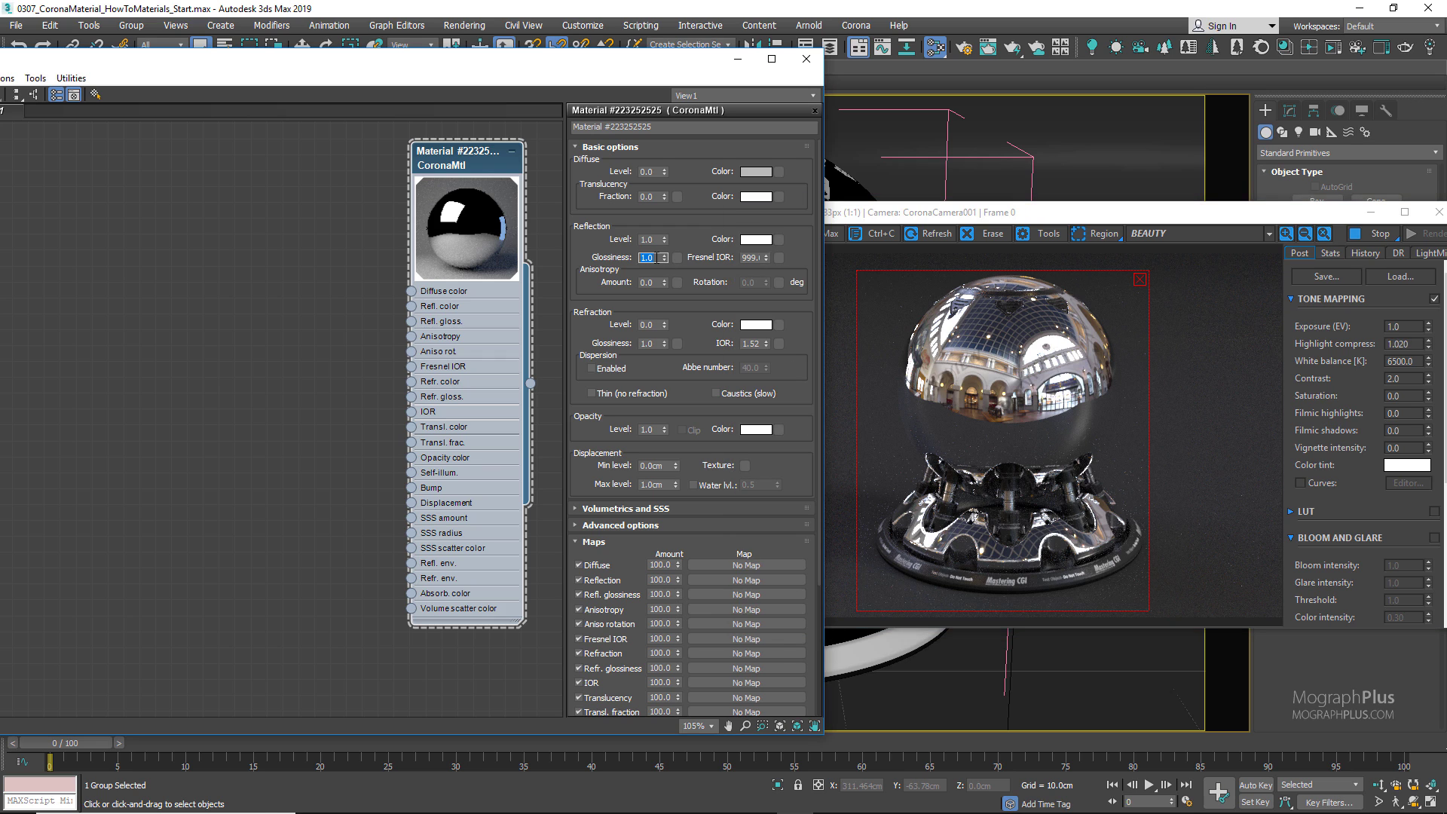
type("0.8")
key("Return")
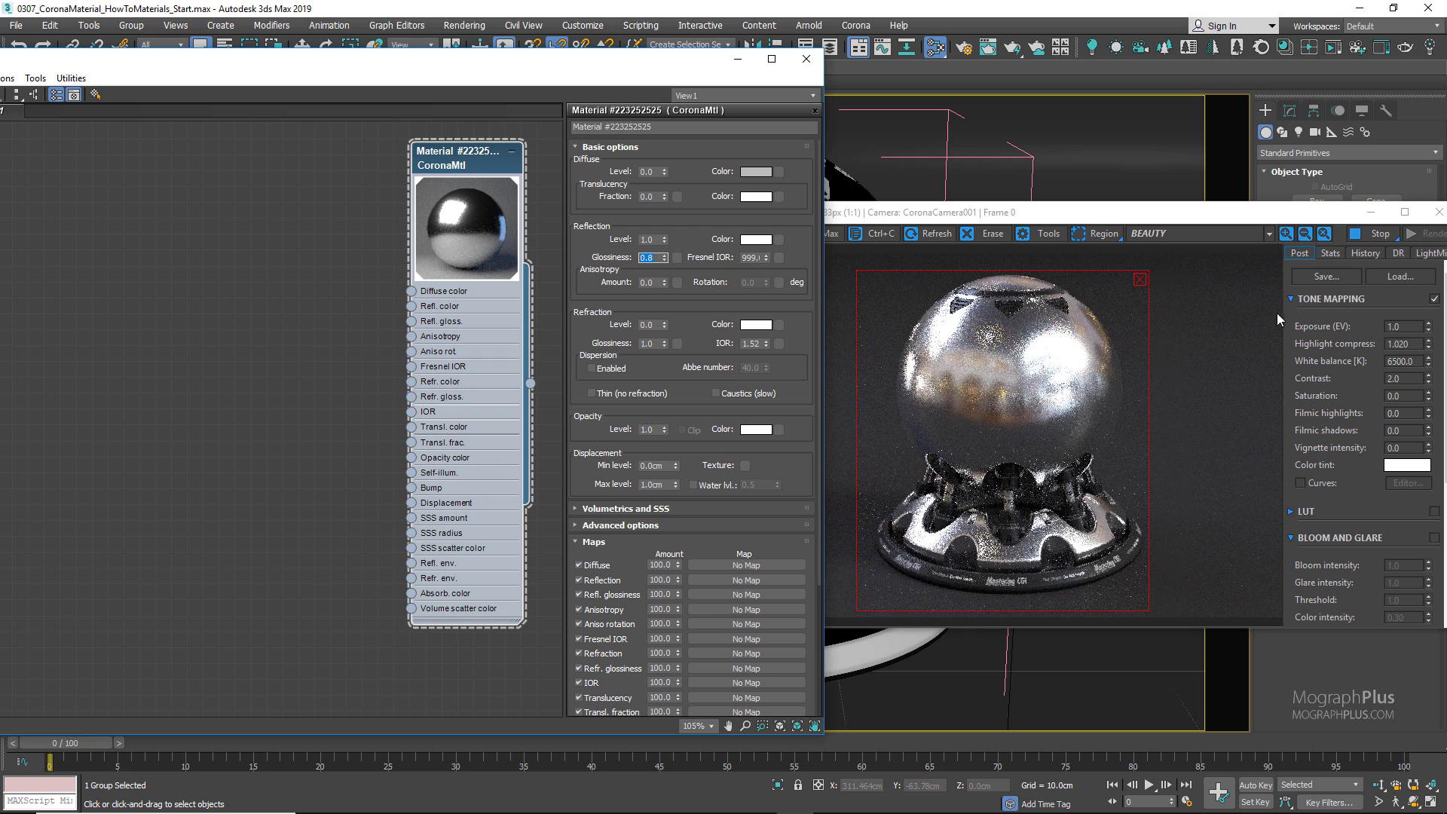
Set the tone mapping highlight compression to 2.0.
left_click(1413, 345)
type("2")
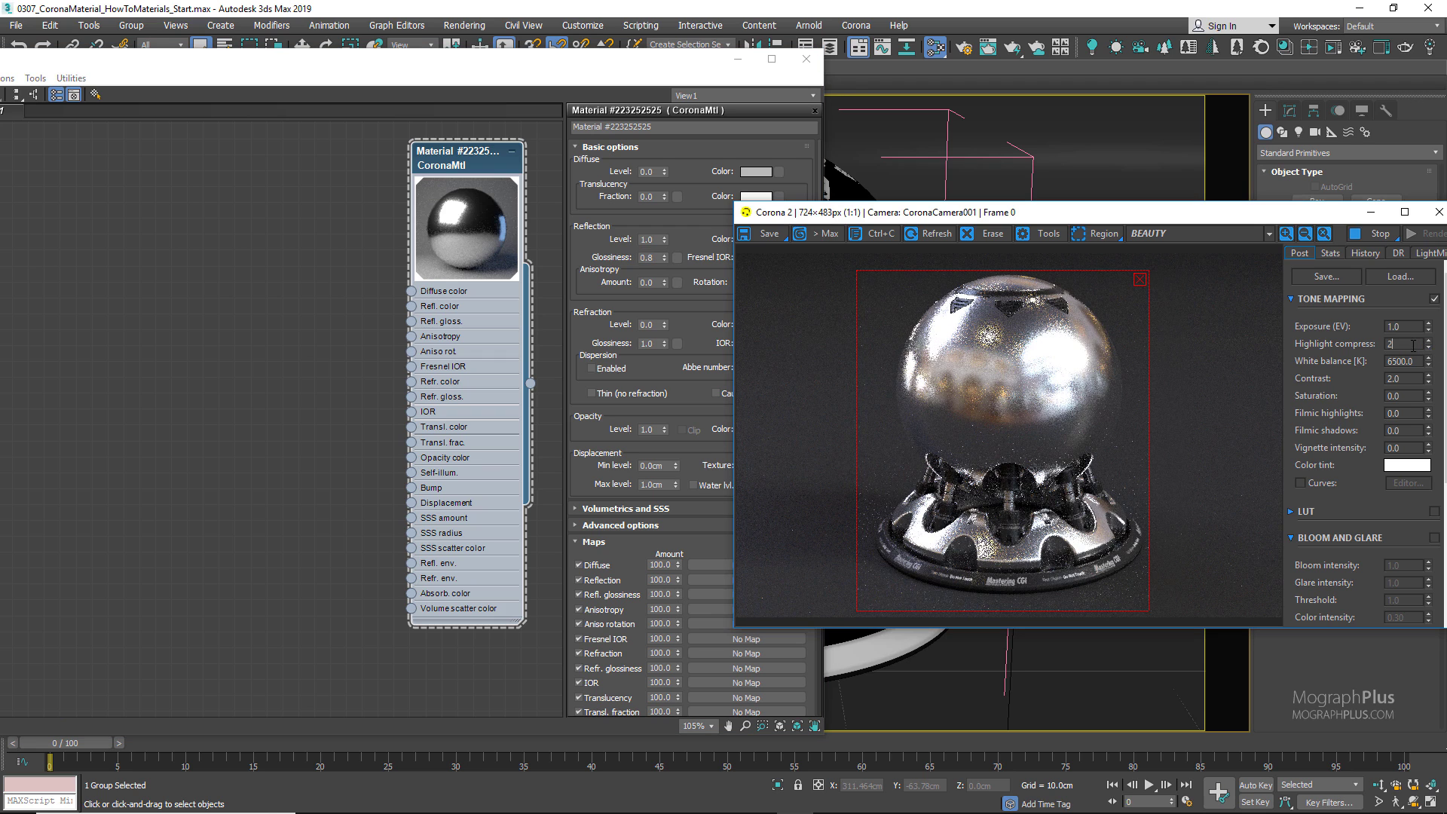
key("Return")
left_click(306, 227)
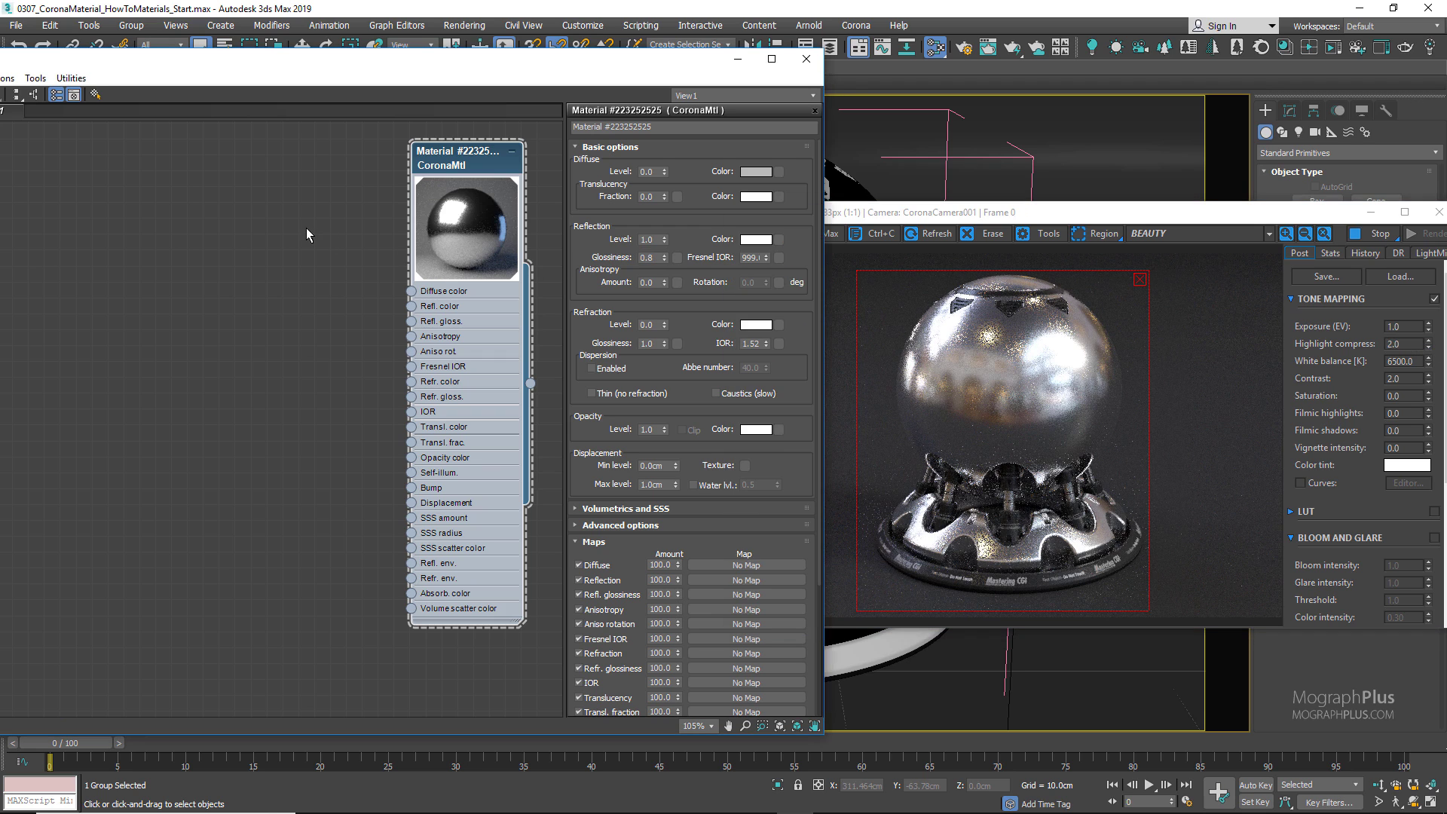
Try reflection glossiness values of 0.95 and 0.9 on the metal CoronaMtl and set it back to 0.8.
left_click(653, 257)
type("0.95")
key("Return")
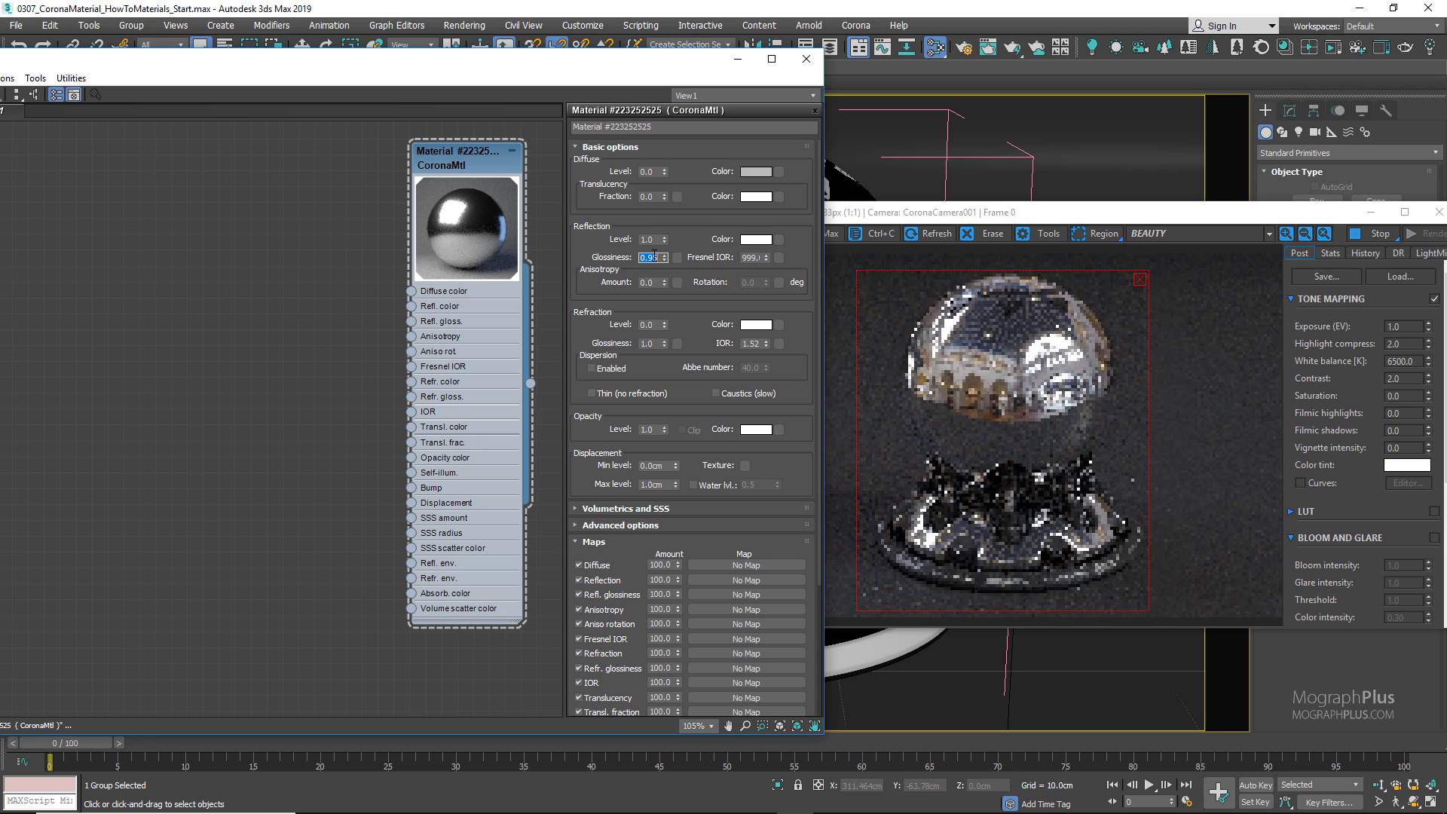
type("0.9")
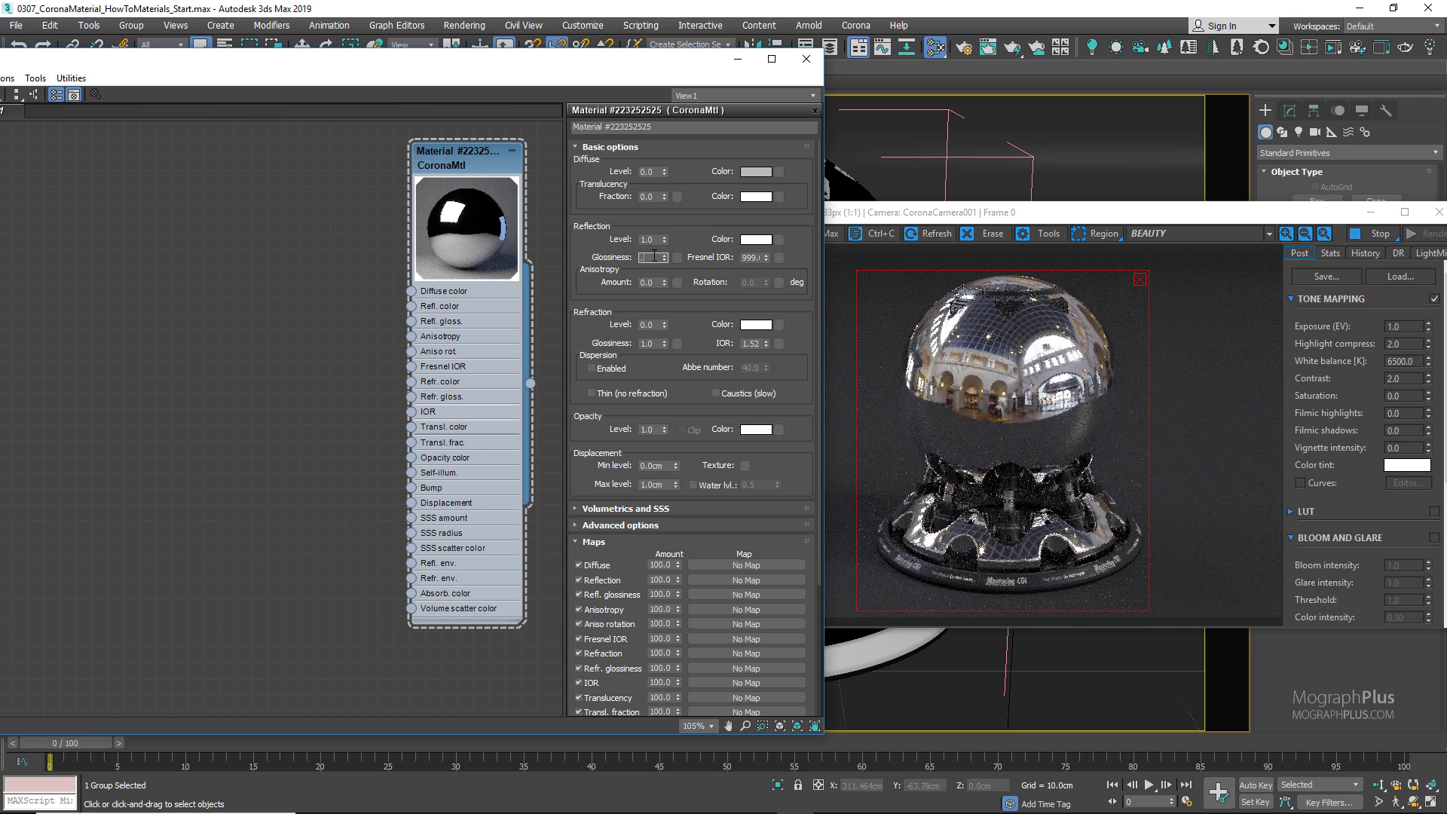
key("Return")
type("0.8")
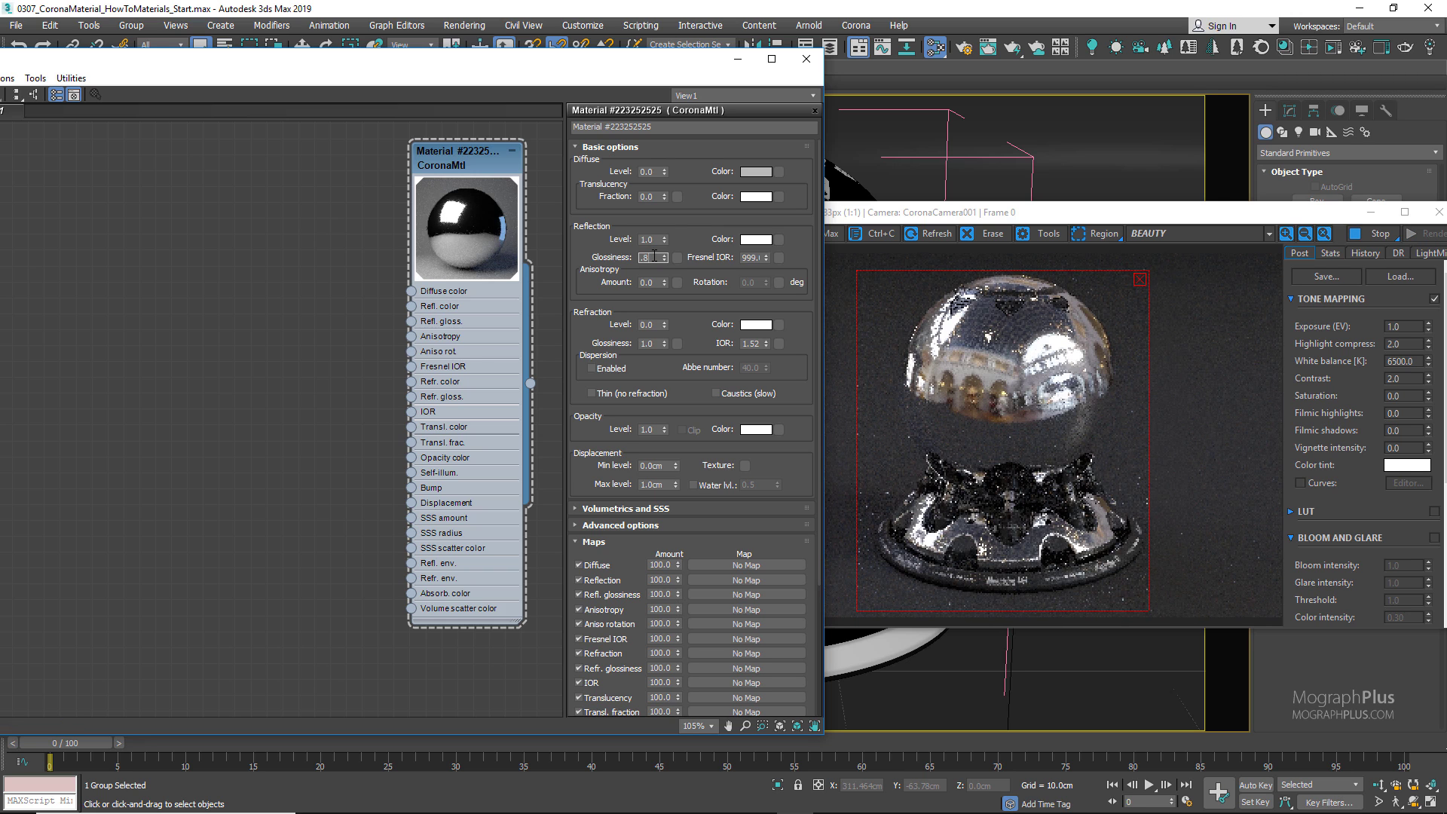
key("Return")
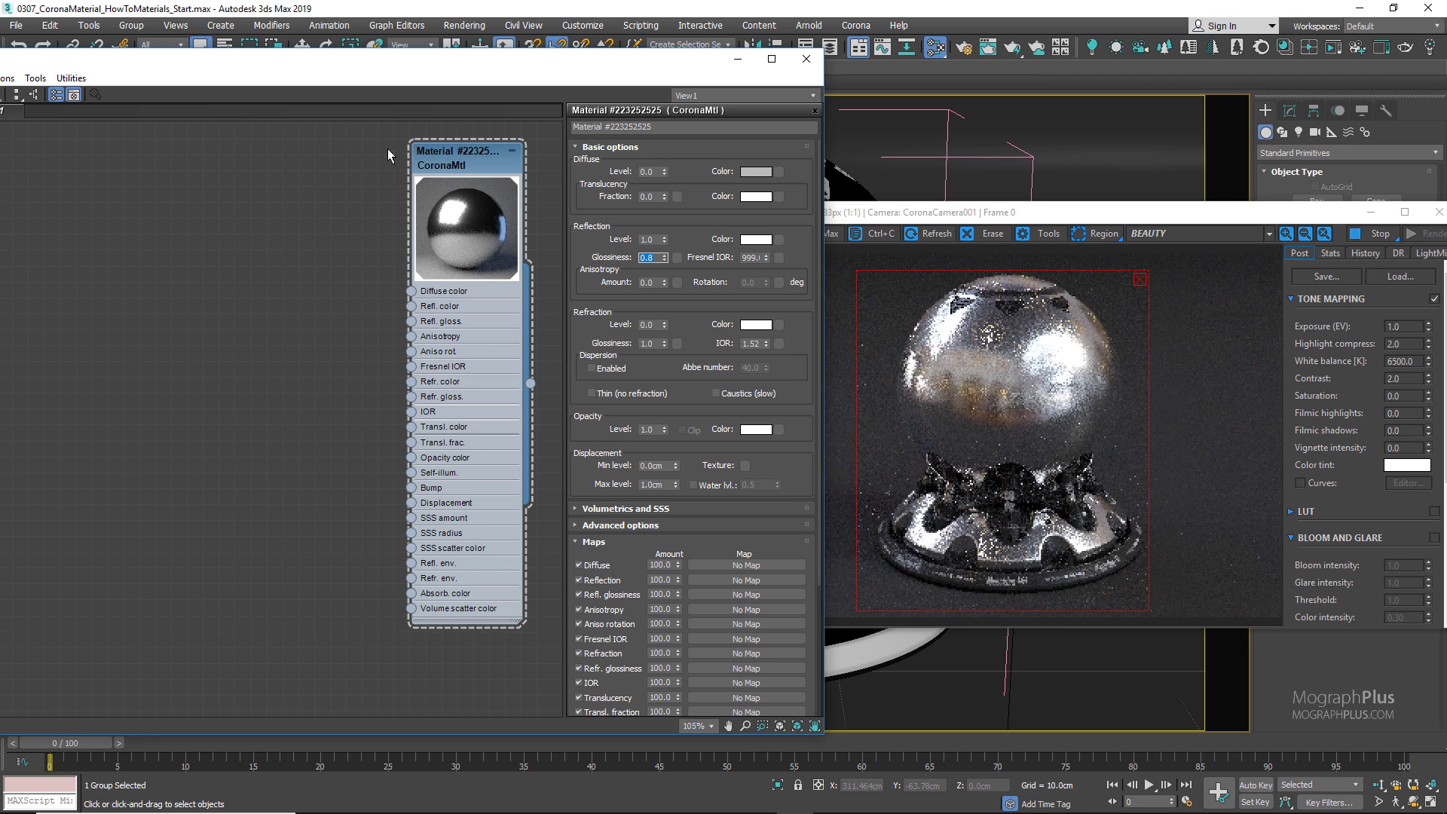
Create a Bitmap map in the node view using the BW1 image.
right_click(117, 281)
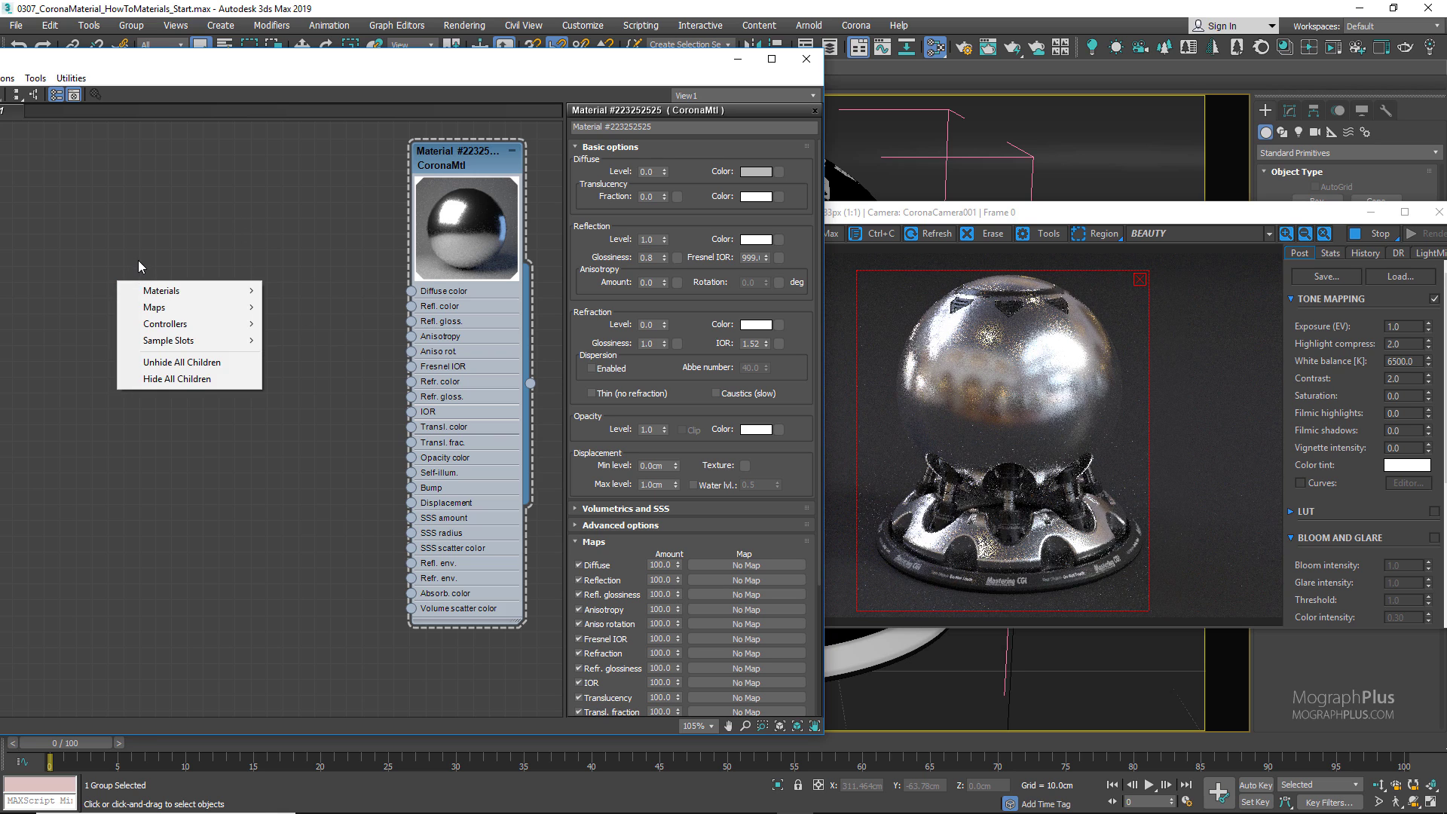
mouse_move(181, 310)
mouse_move(317, 312)
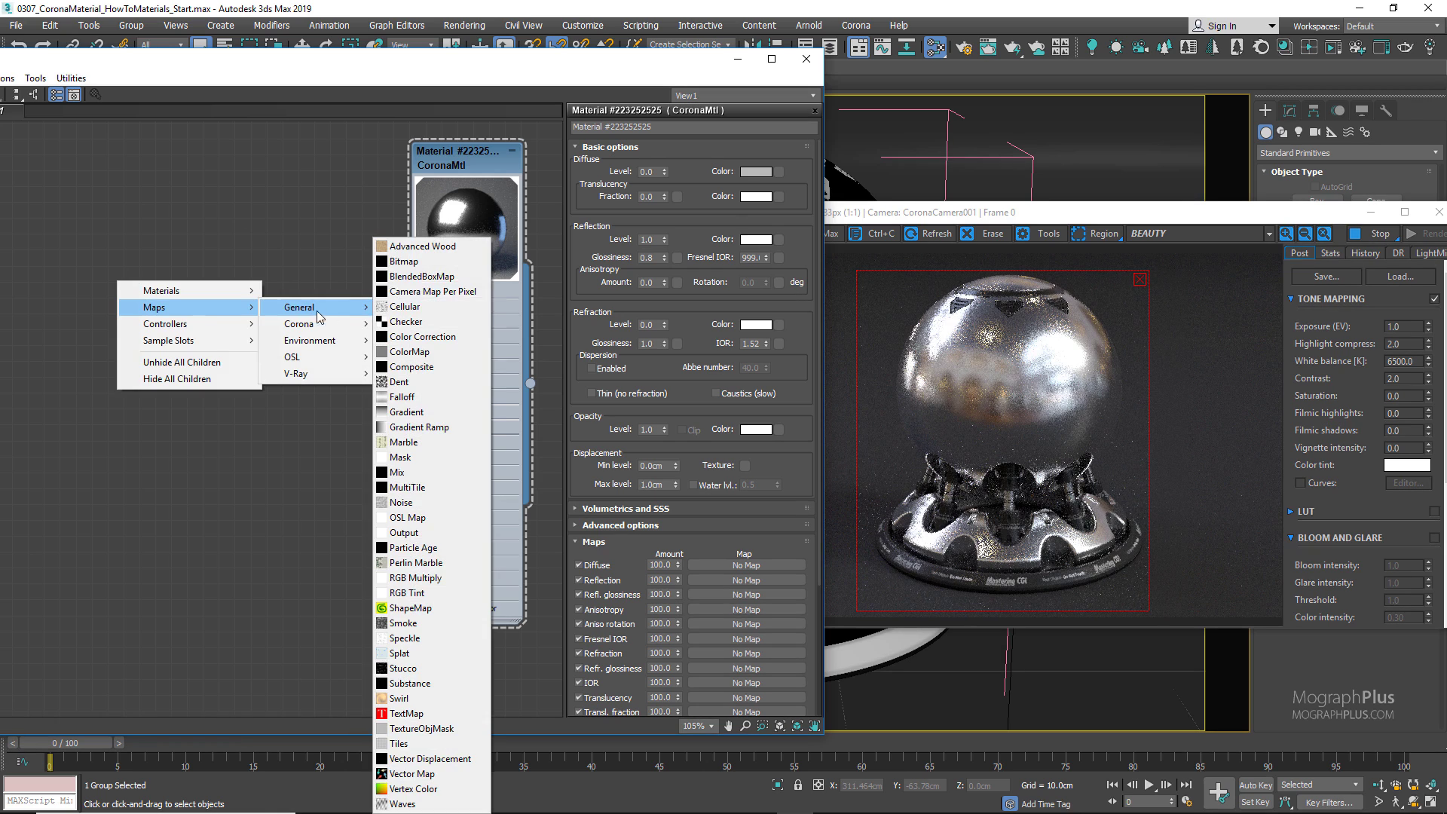
left_click(425, 266)
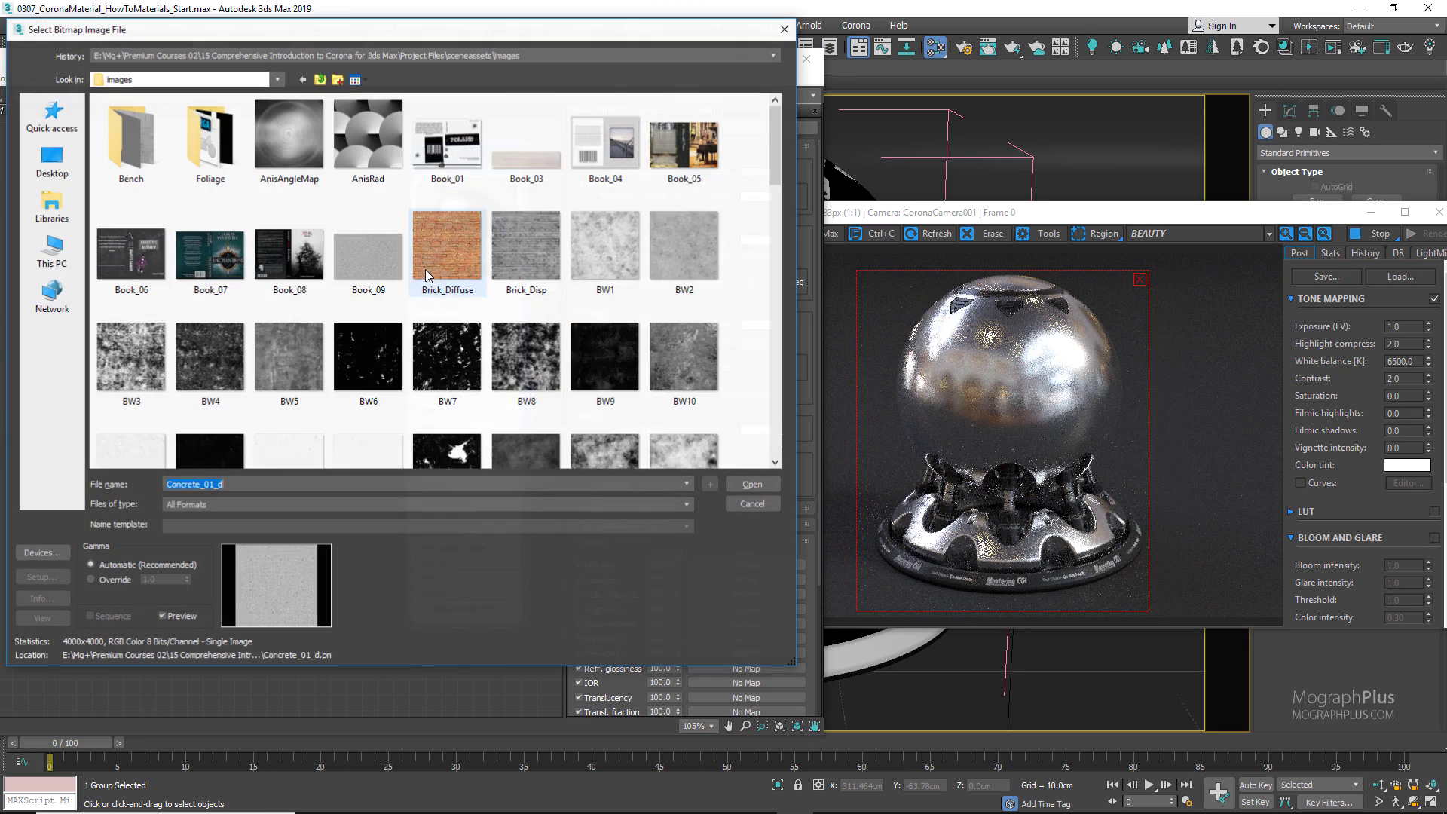
double_click(598, 263)
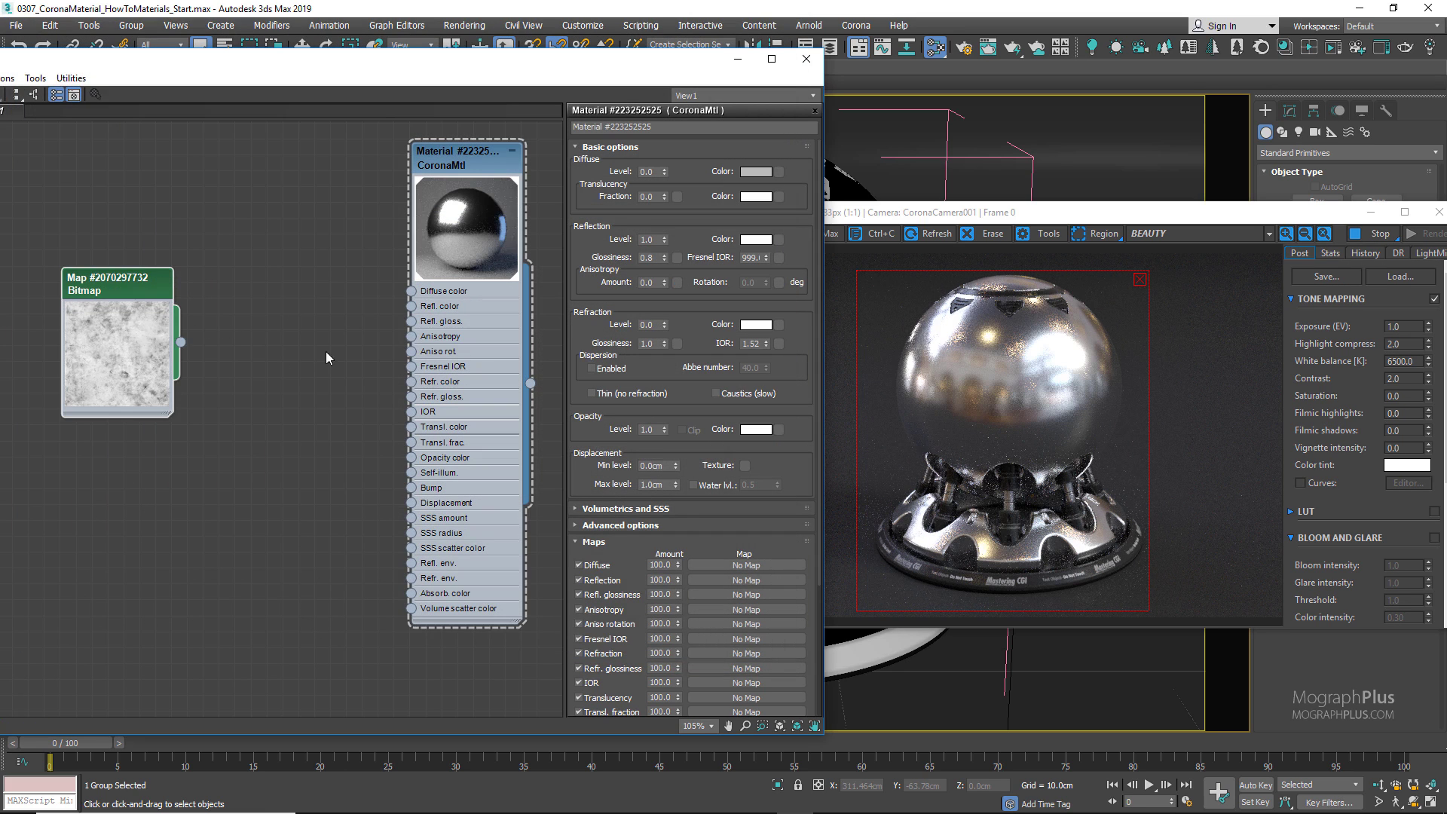
Set the BW1 bitmap's U and V tiling to 0.25 and connect it to the CoronaMtl's reflection glossiness input.
double_click(140, 305)
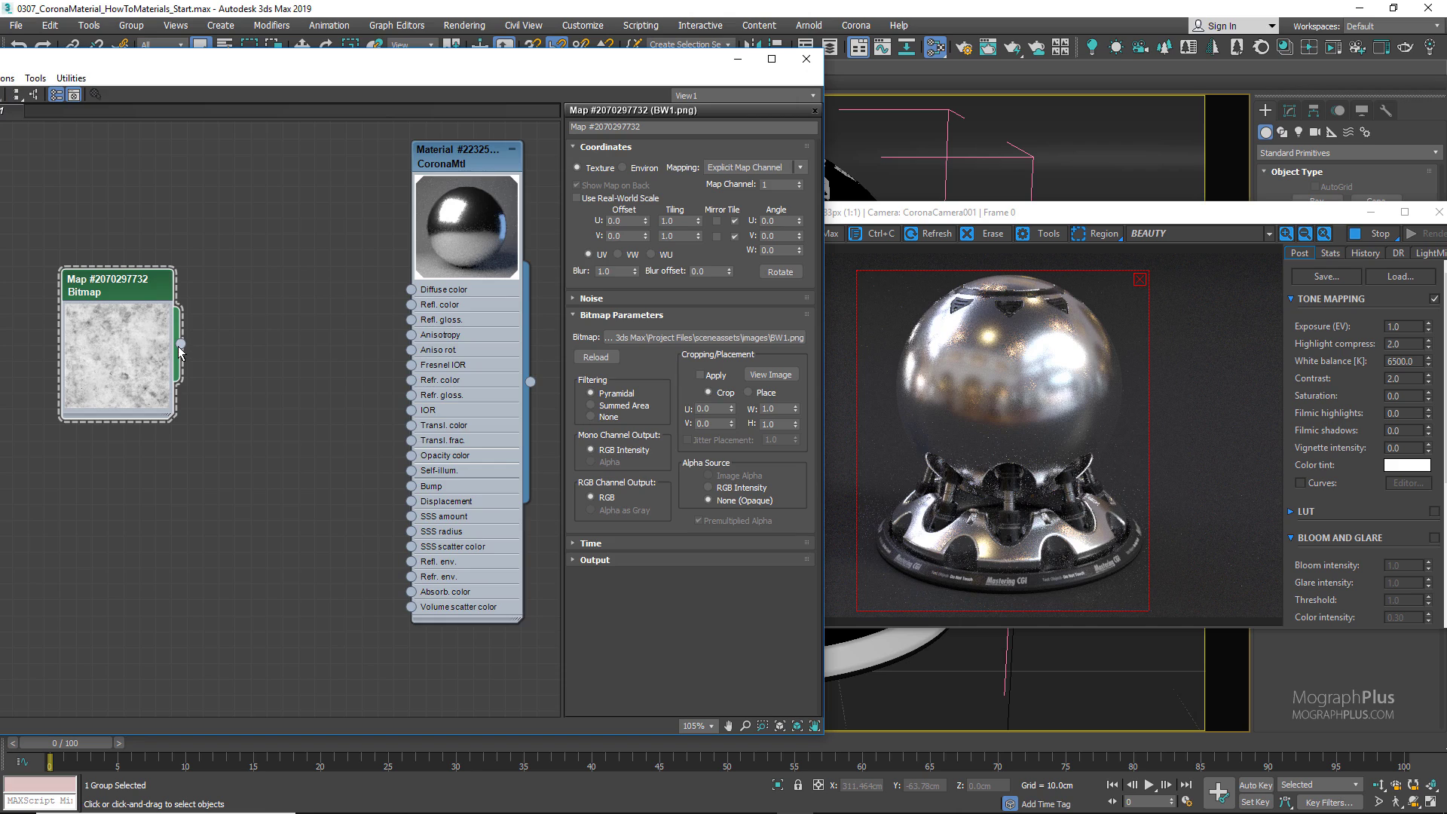
double_click(667, 221)
type(".25")
key("Tab")
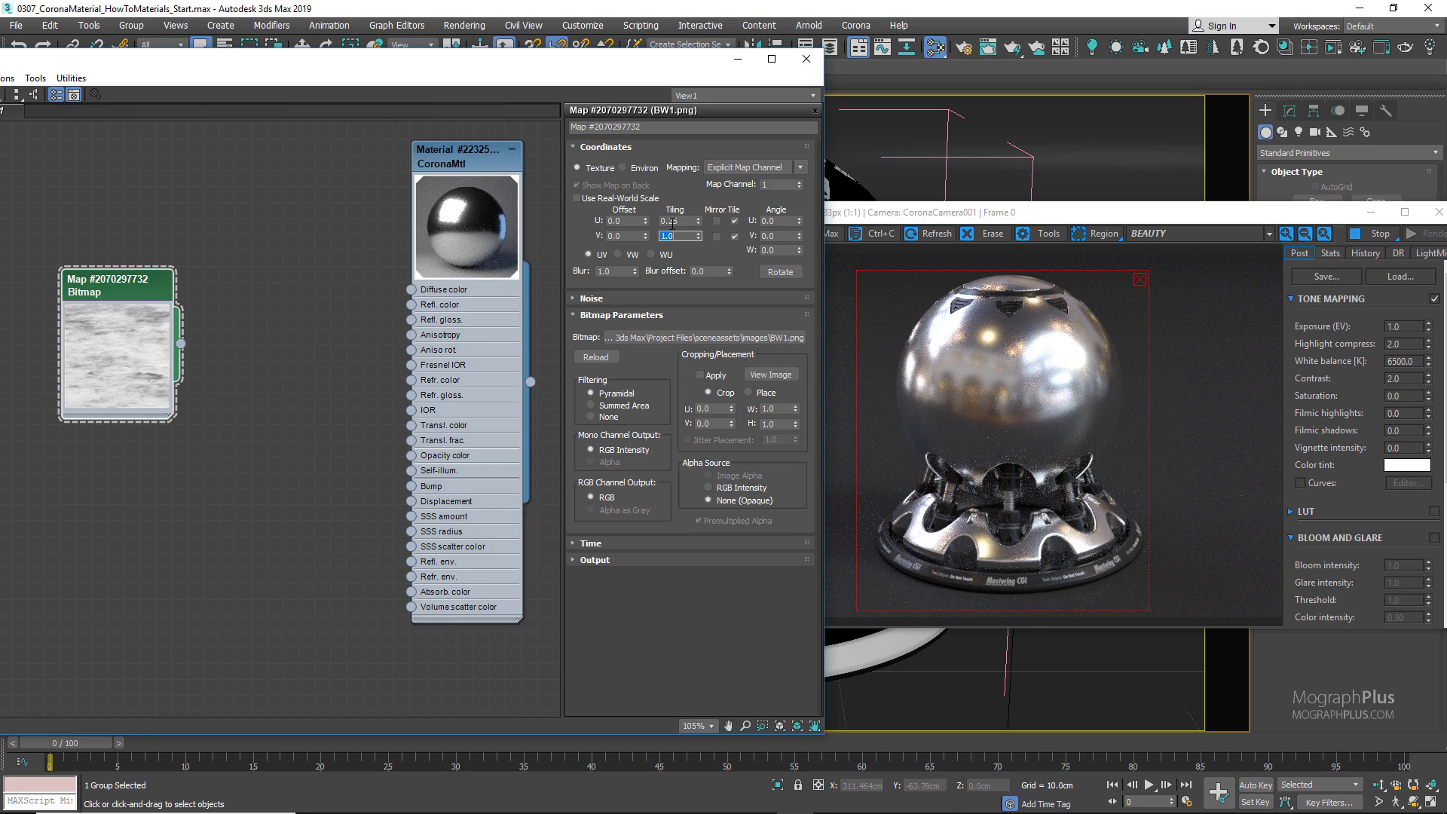
type(".25")
key("Return")
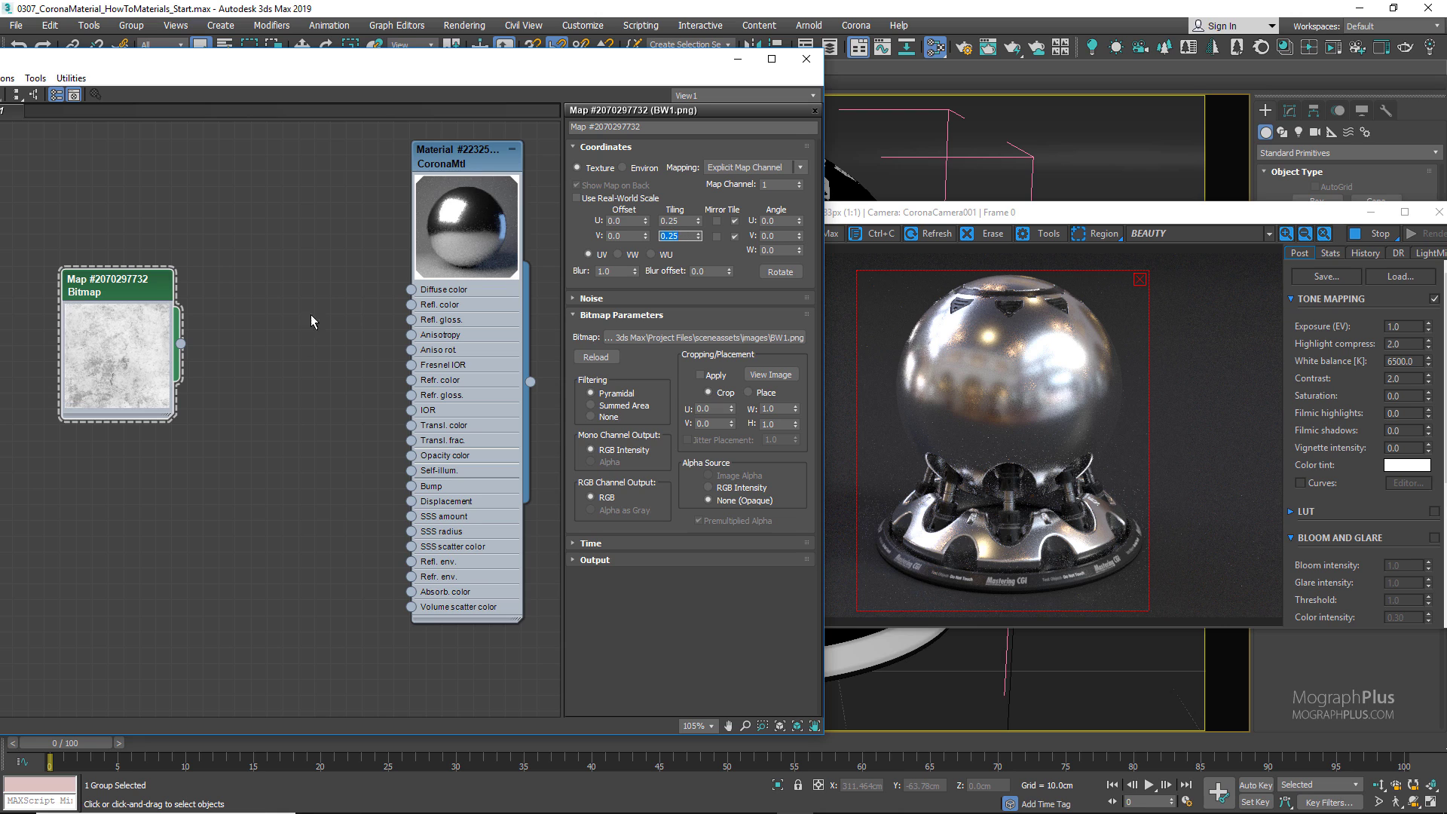
left_click_drag(181, 344, 412, 320)
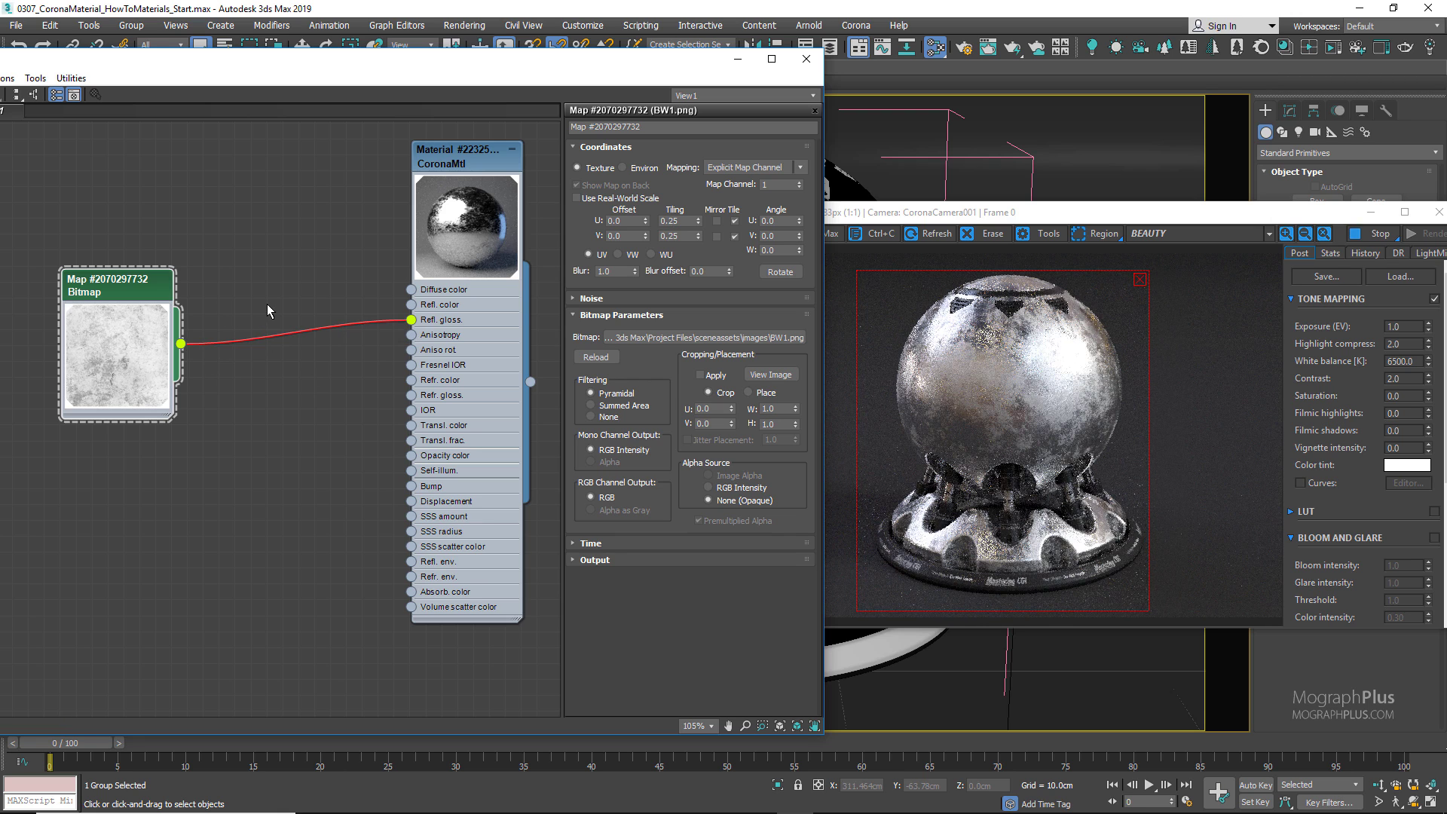
Enable the bitmap's output color map and set the curve's start point to 0.7 and end point to 0.925.
left_click(649, 559)
left_click(581, 442)
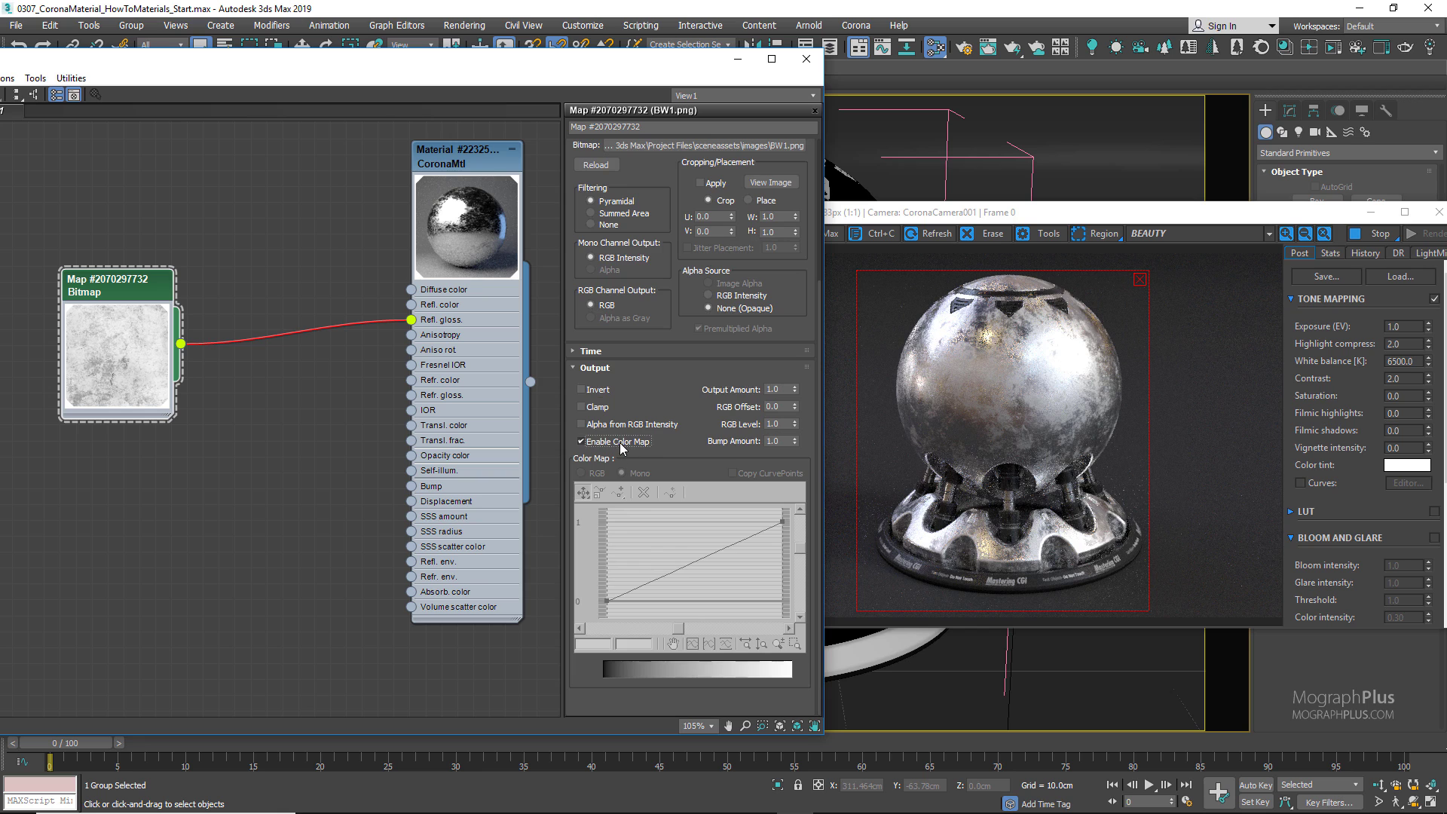
left_click(606, 599)
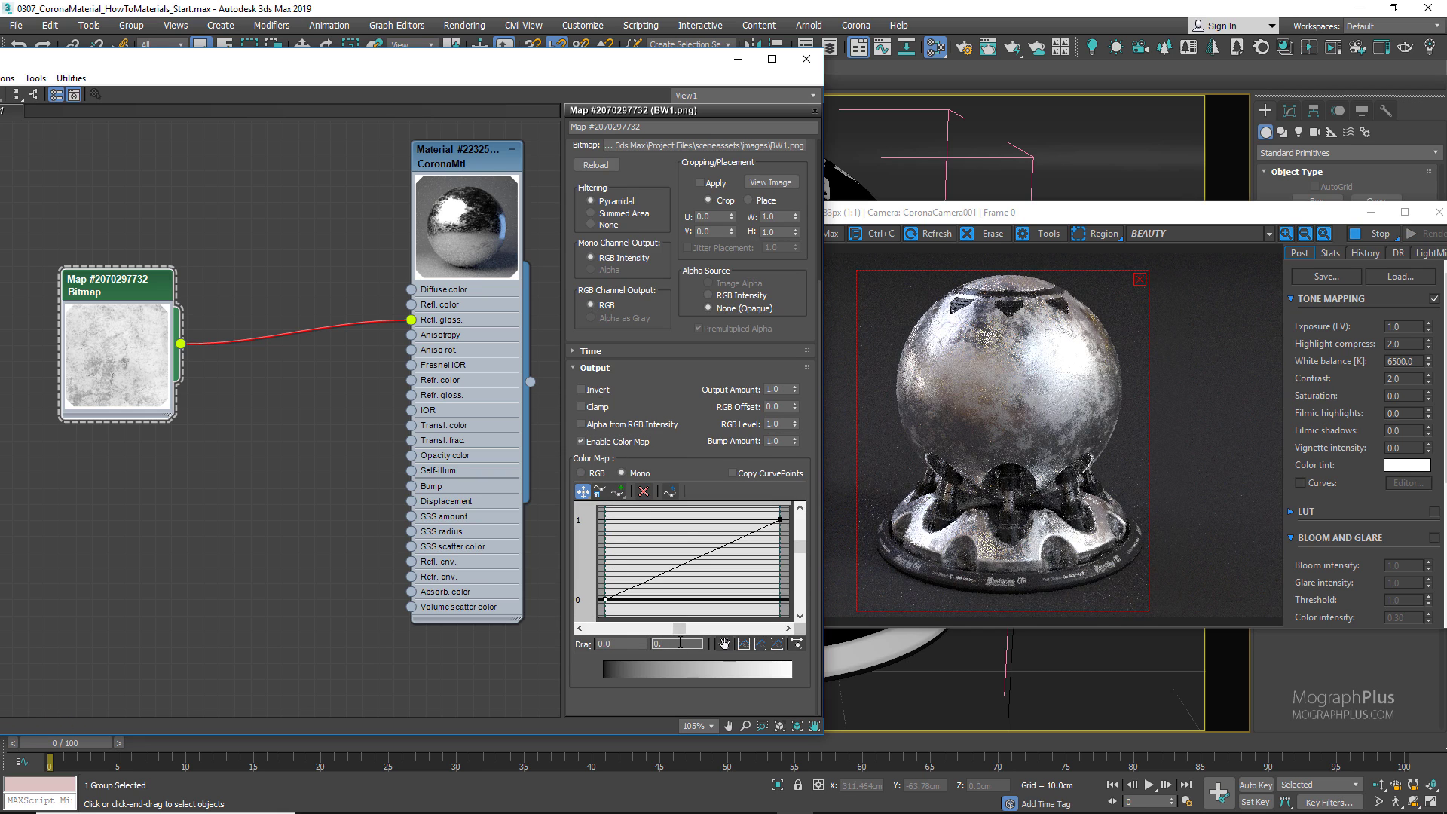
type("7")
key("Return")
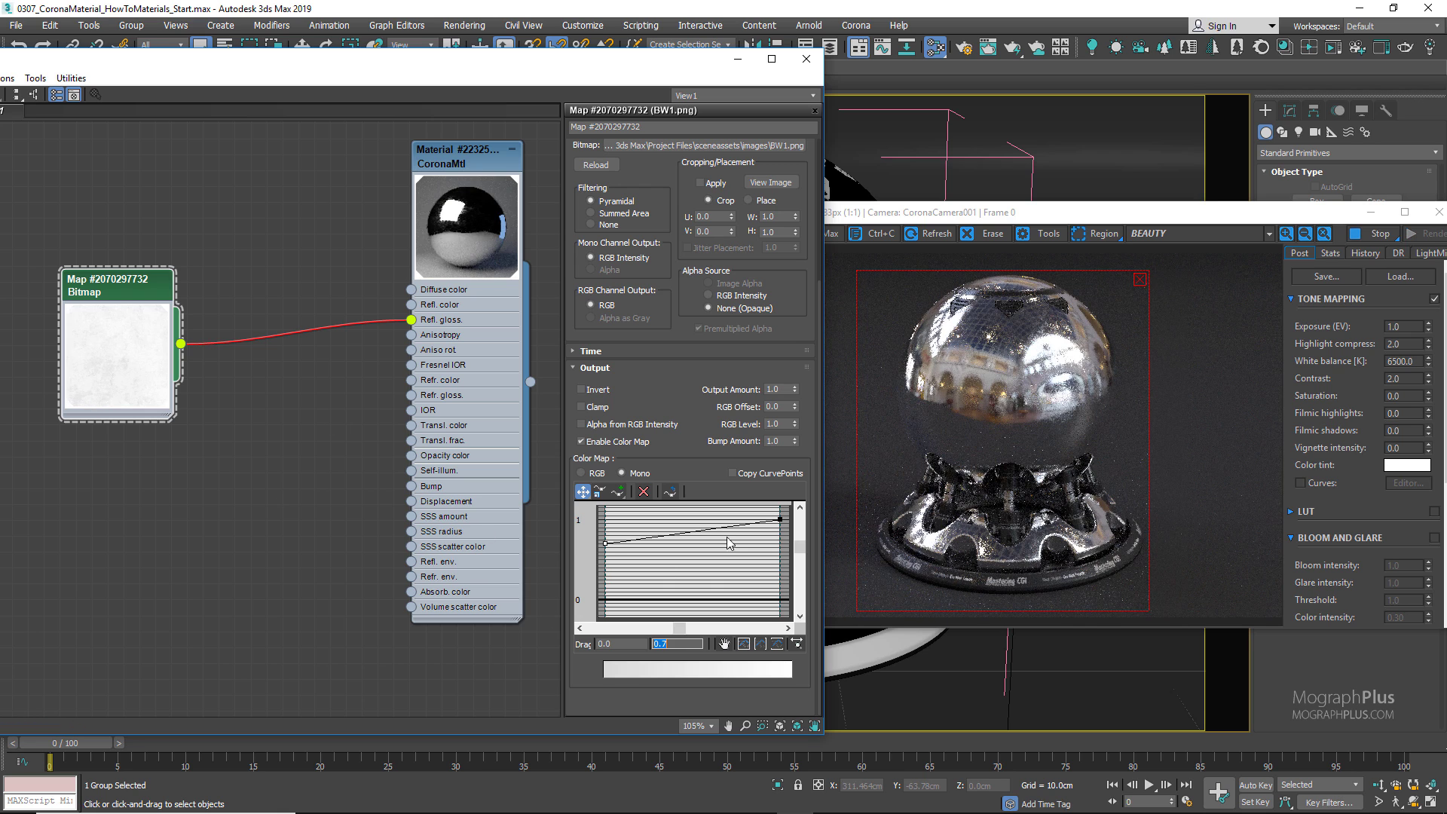
left_click(780, 519)
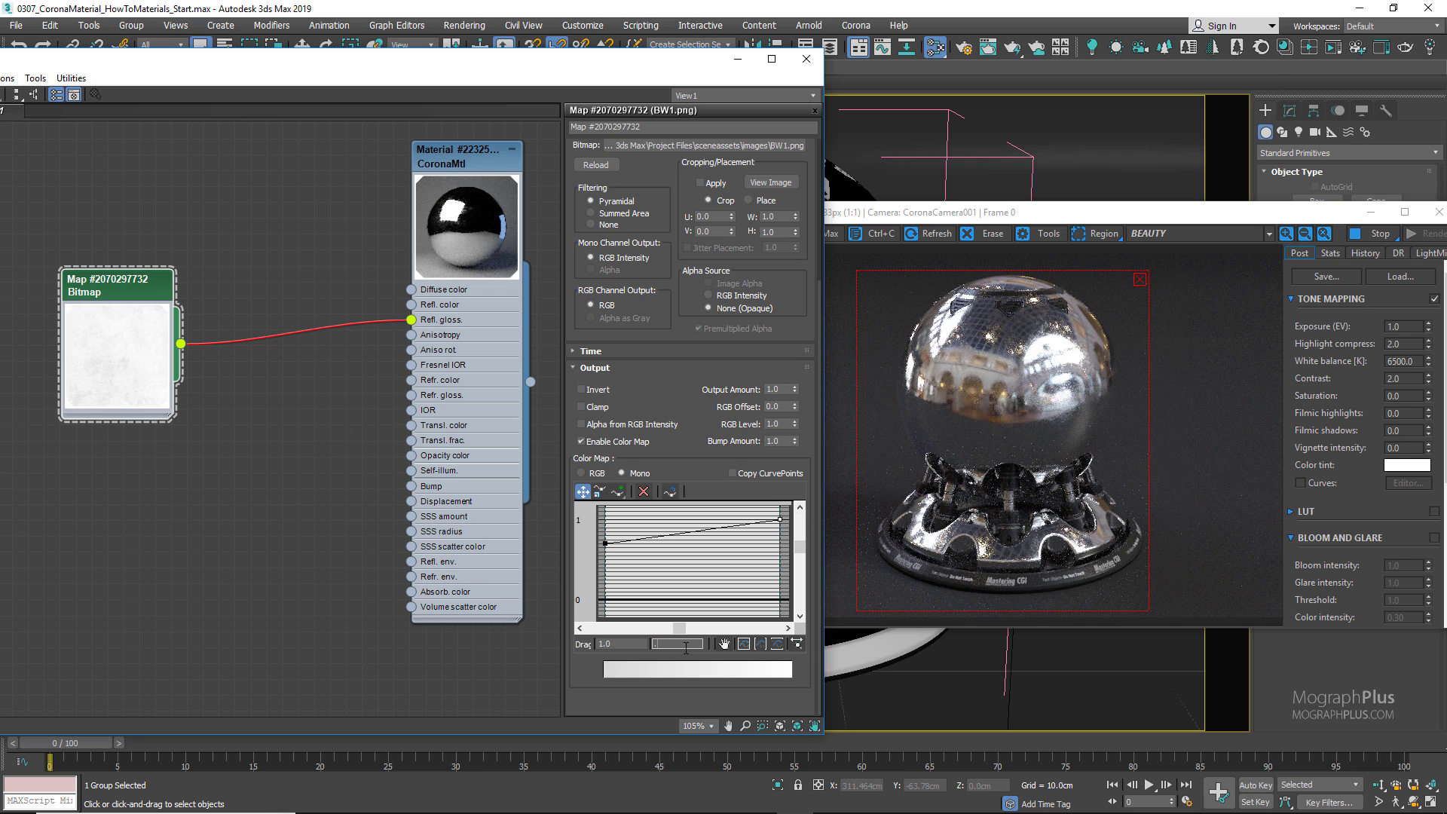
key("Return")
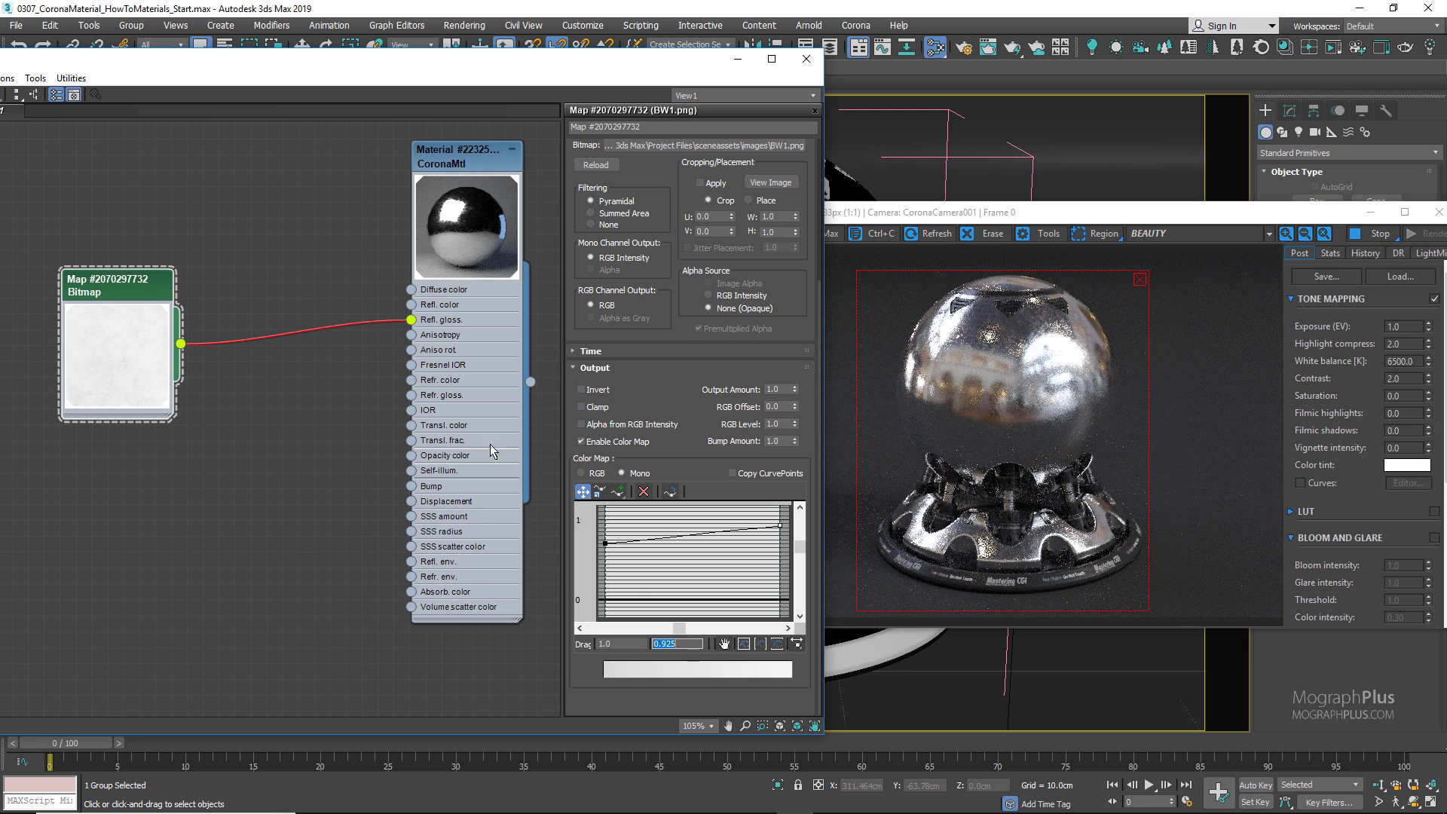
Reposition and moderately enlarge the bitmap node, and set the tone mapping highlight compression to 3.0.
left_click_drag(117, 282, 163, 269)
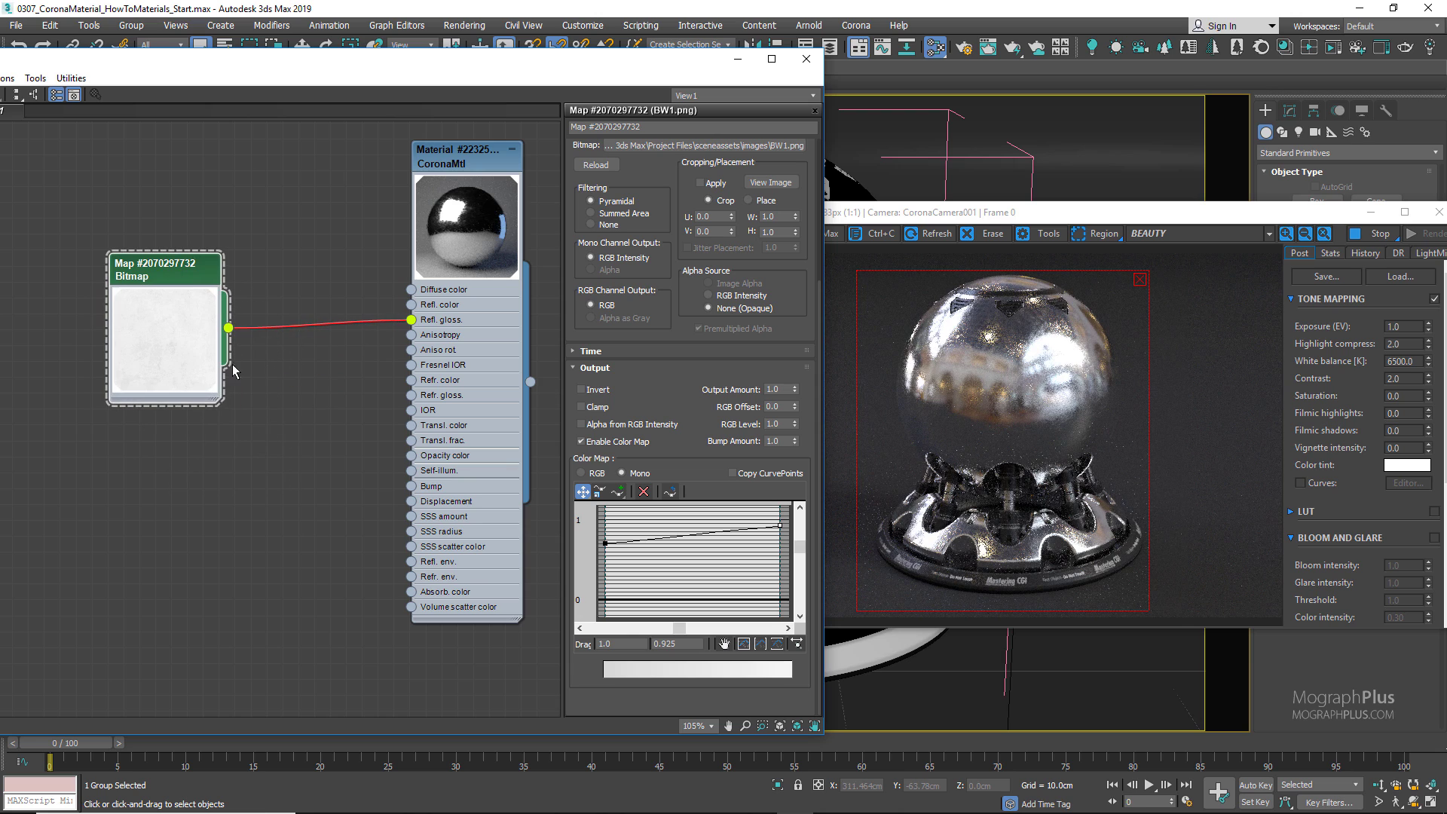
left_click_drag(215, 404, 315, 511)
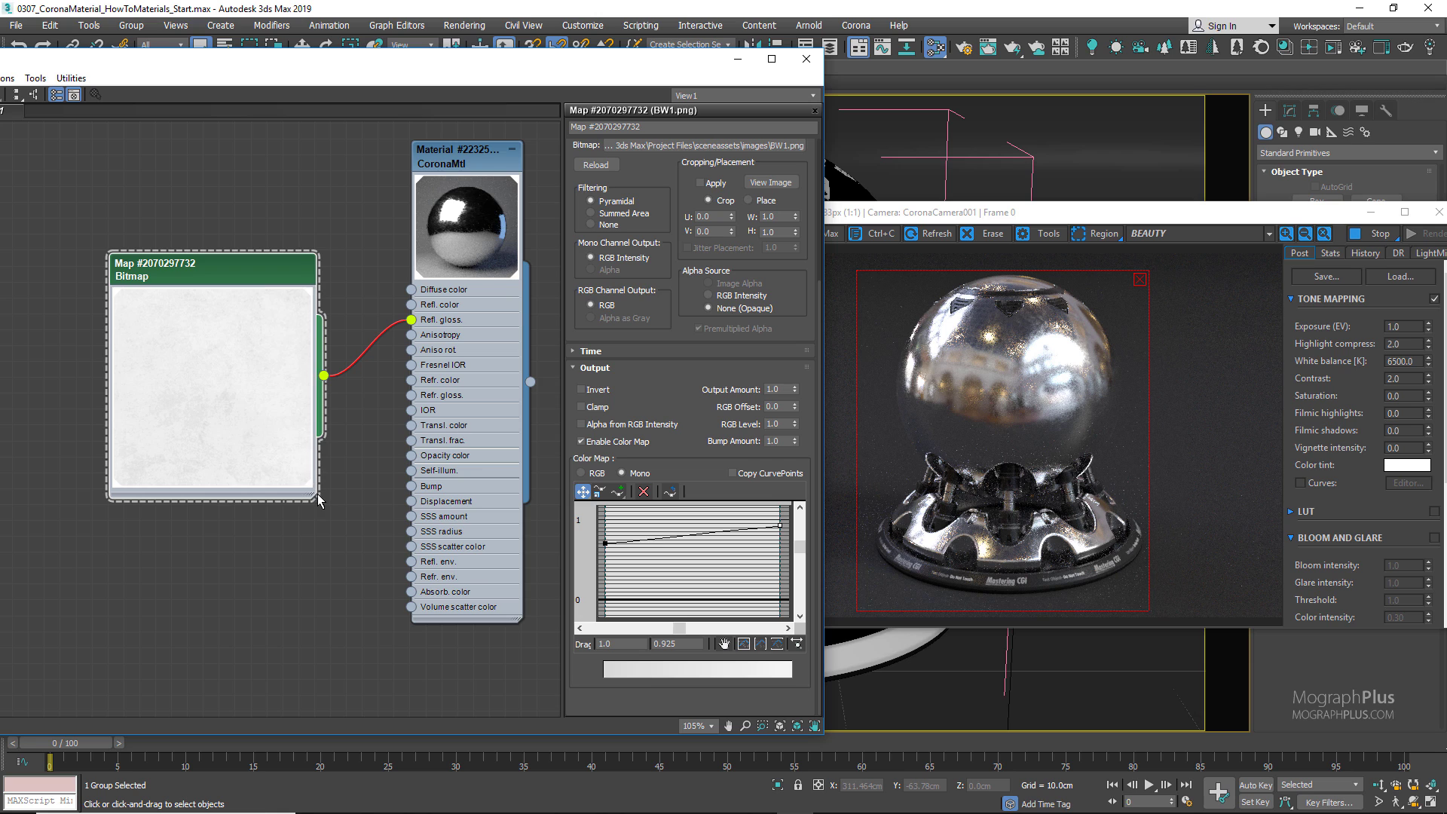
left_click_drag(311, 496, 247, 417)
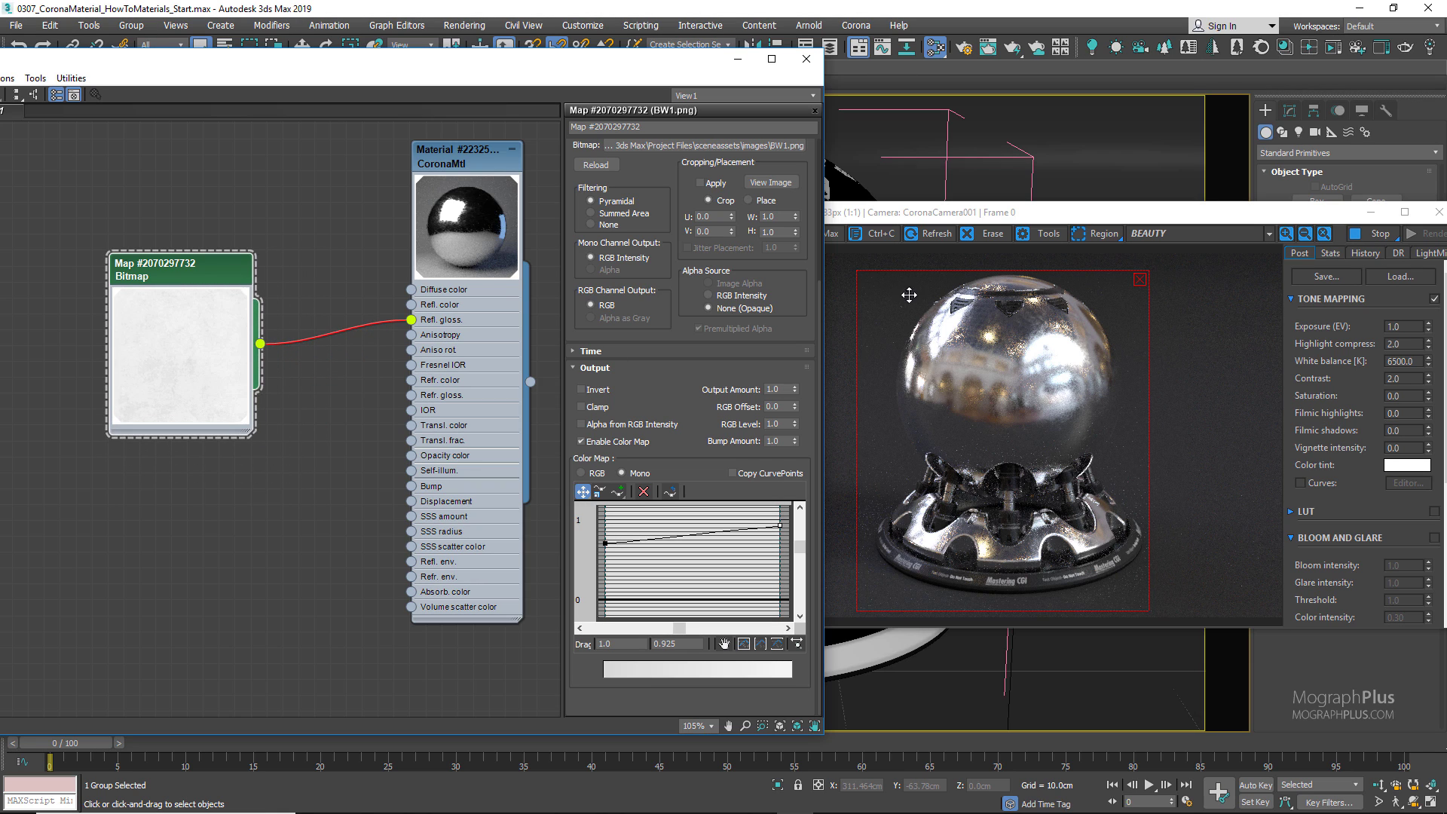
double_click(1400, 343)
key("Return")
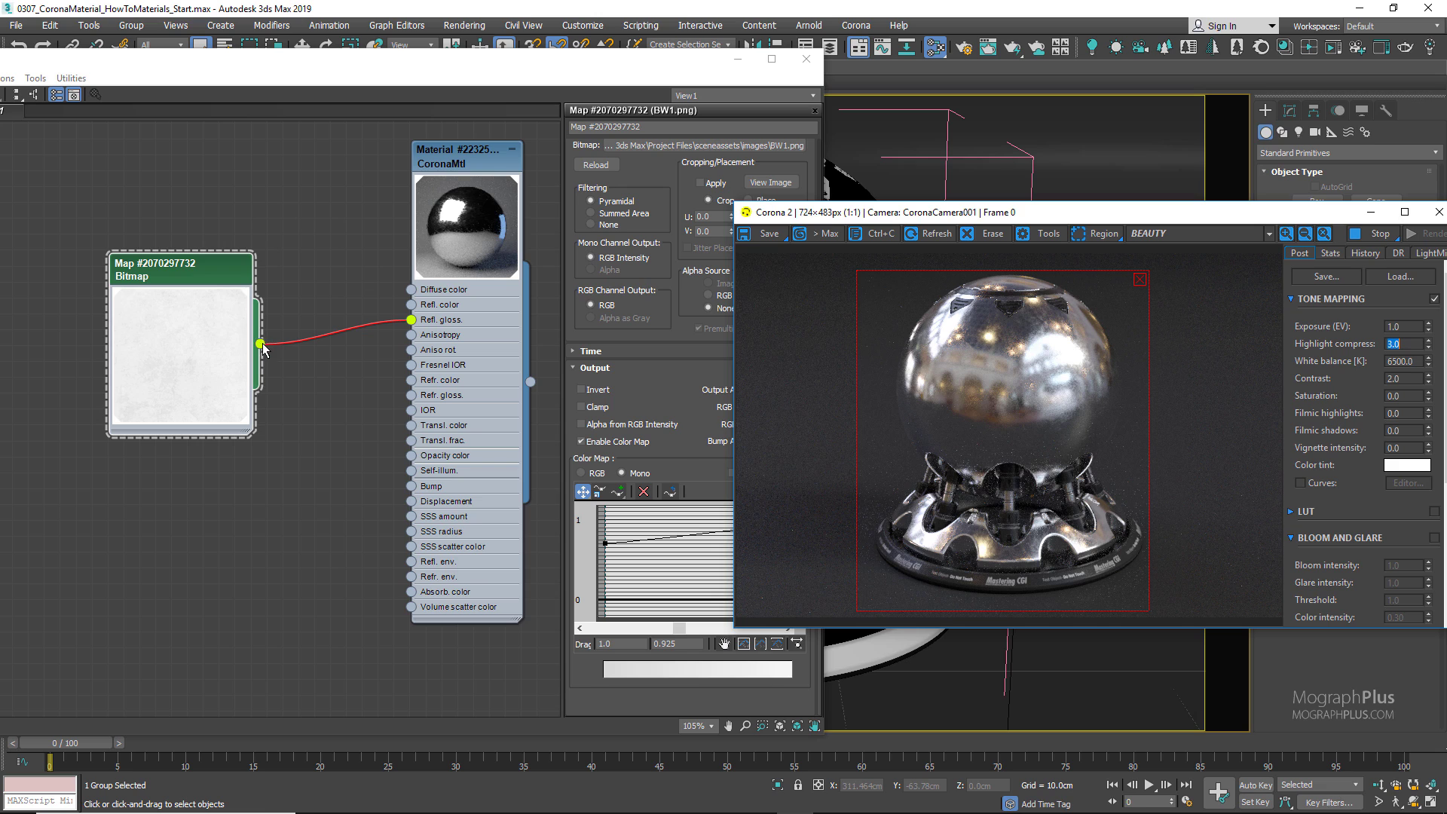
Connect the BW1 bitmap to the CoronaMtl's bump input as well and set the bump amount to 0.02.
left_click_drag(260, 344, 411, 486)
double_click(450, 164)
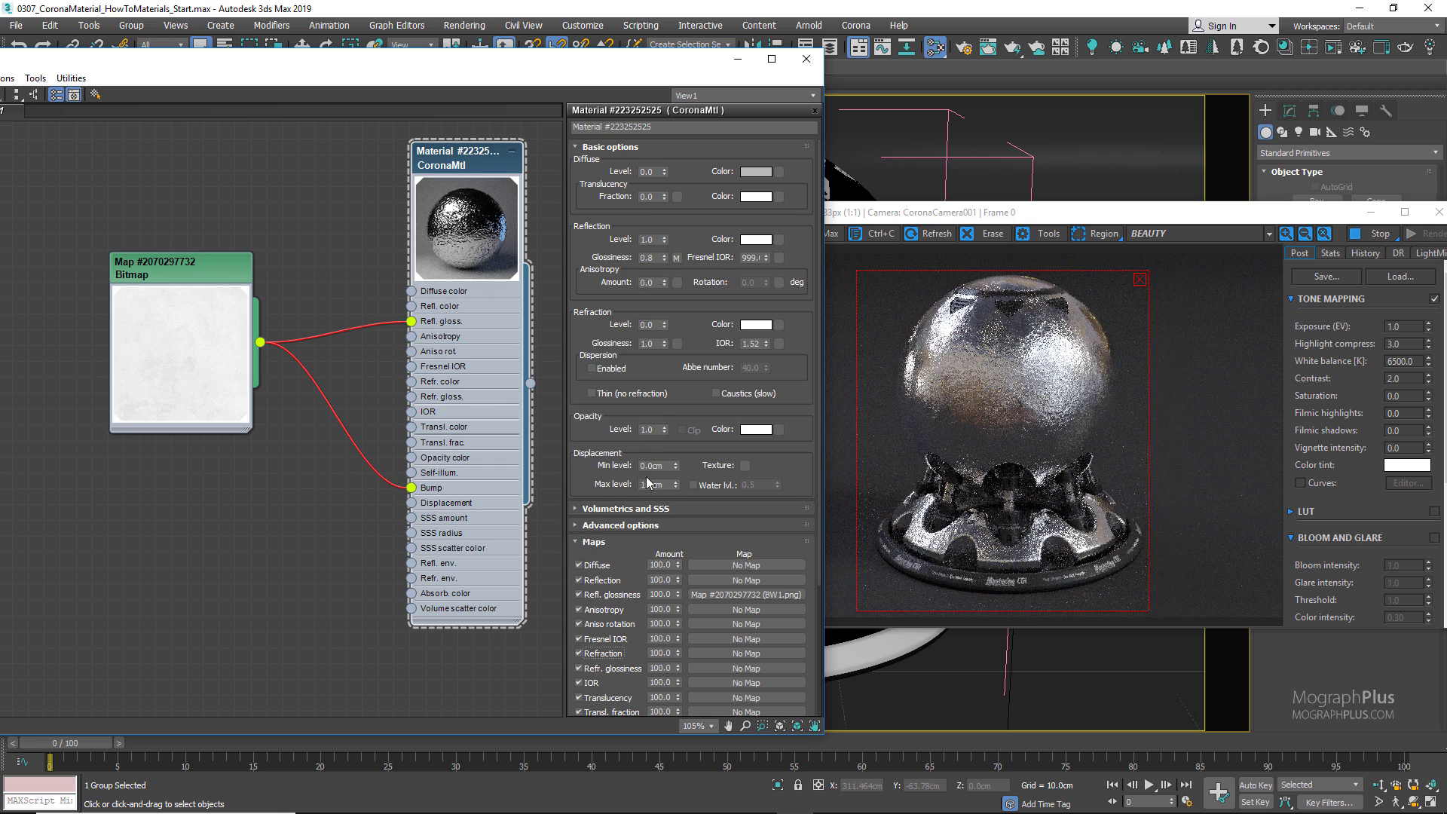
scroll(655, 422, "down", 4)
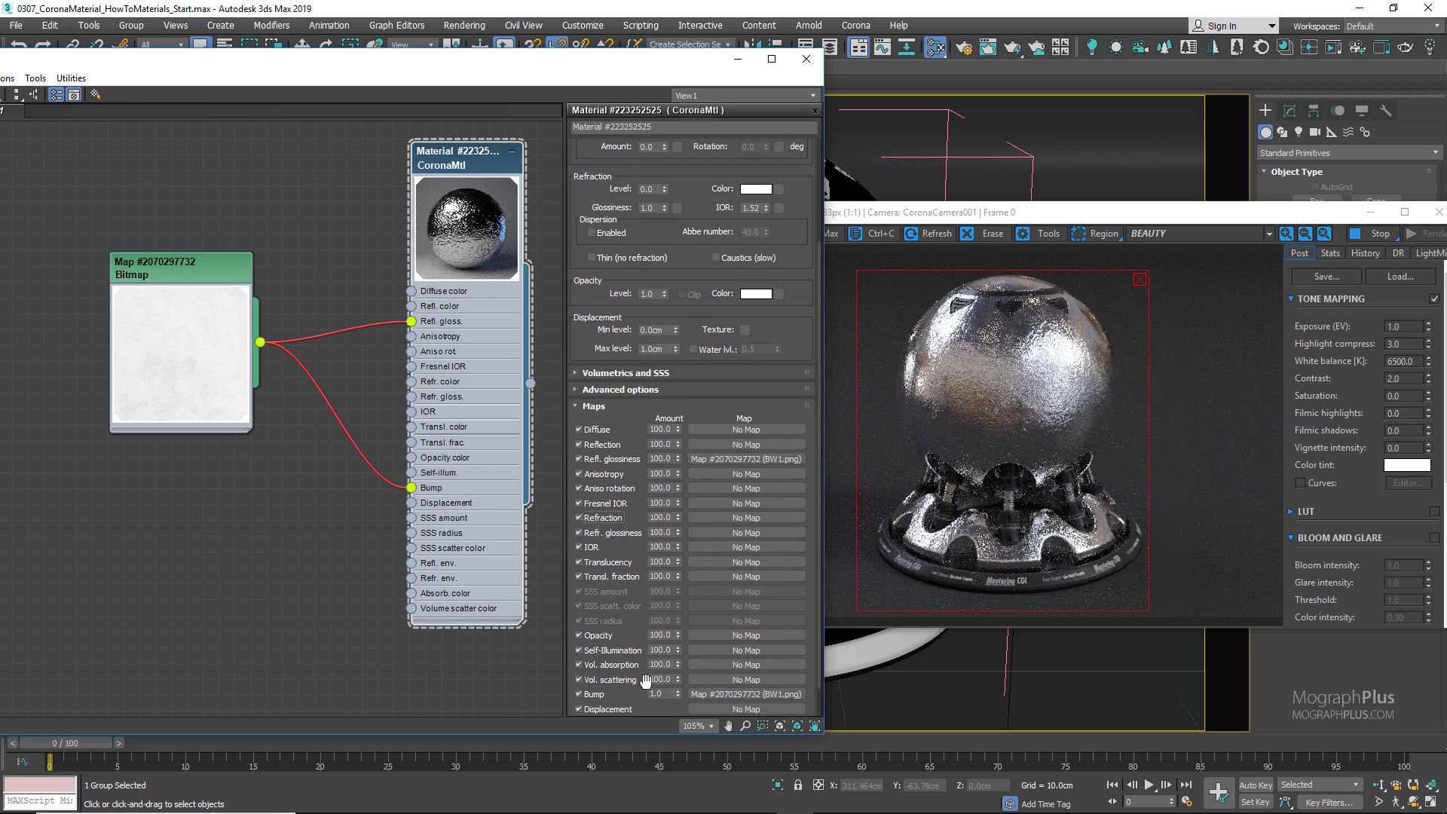
double_click(663, 694)
type(".0")
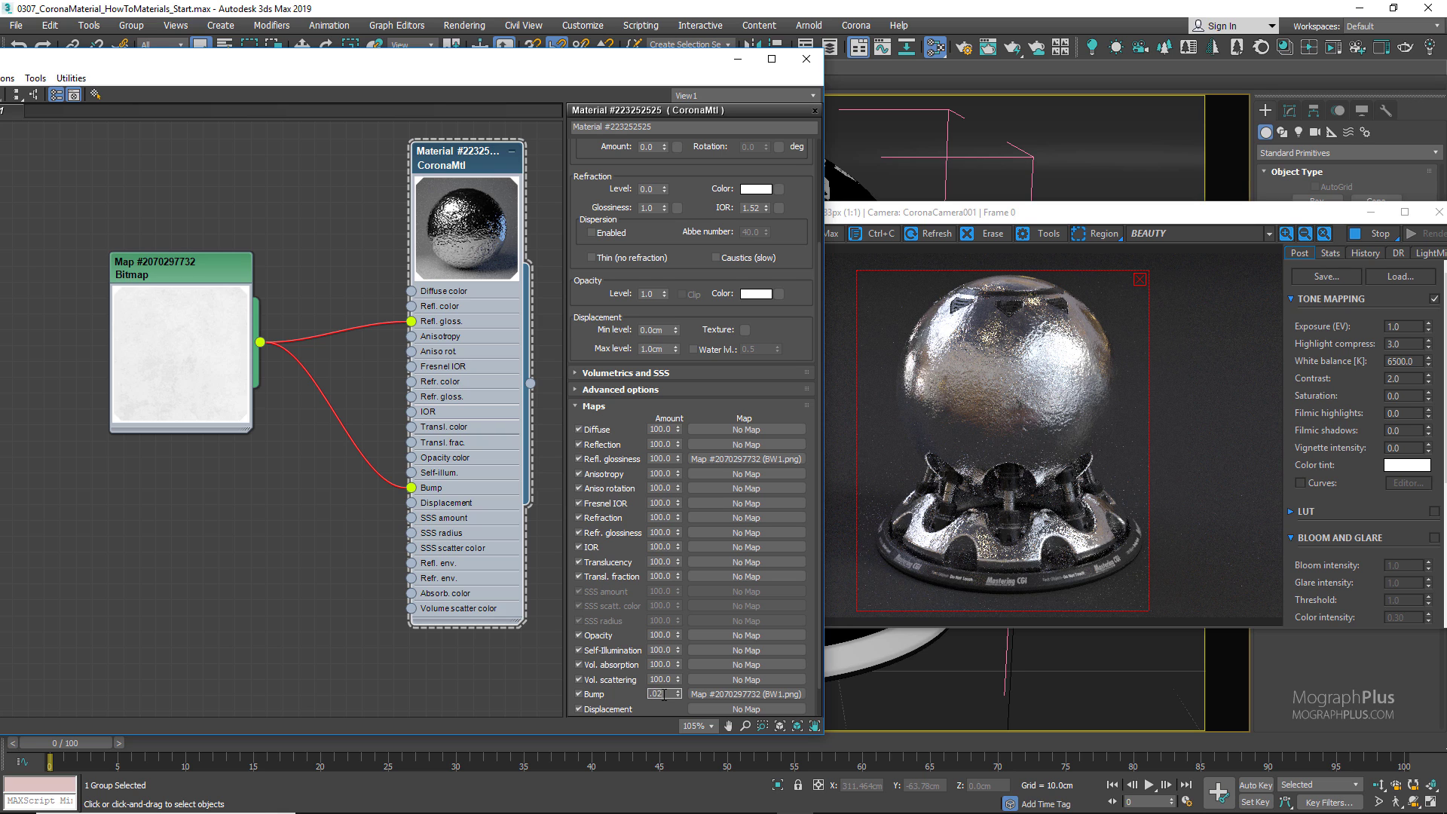
key("Return")
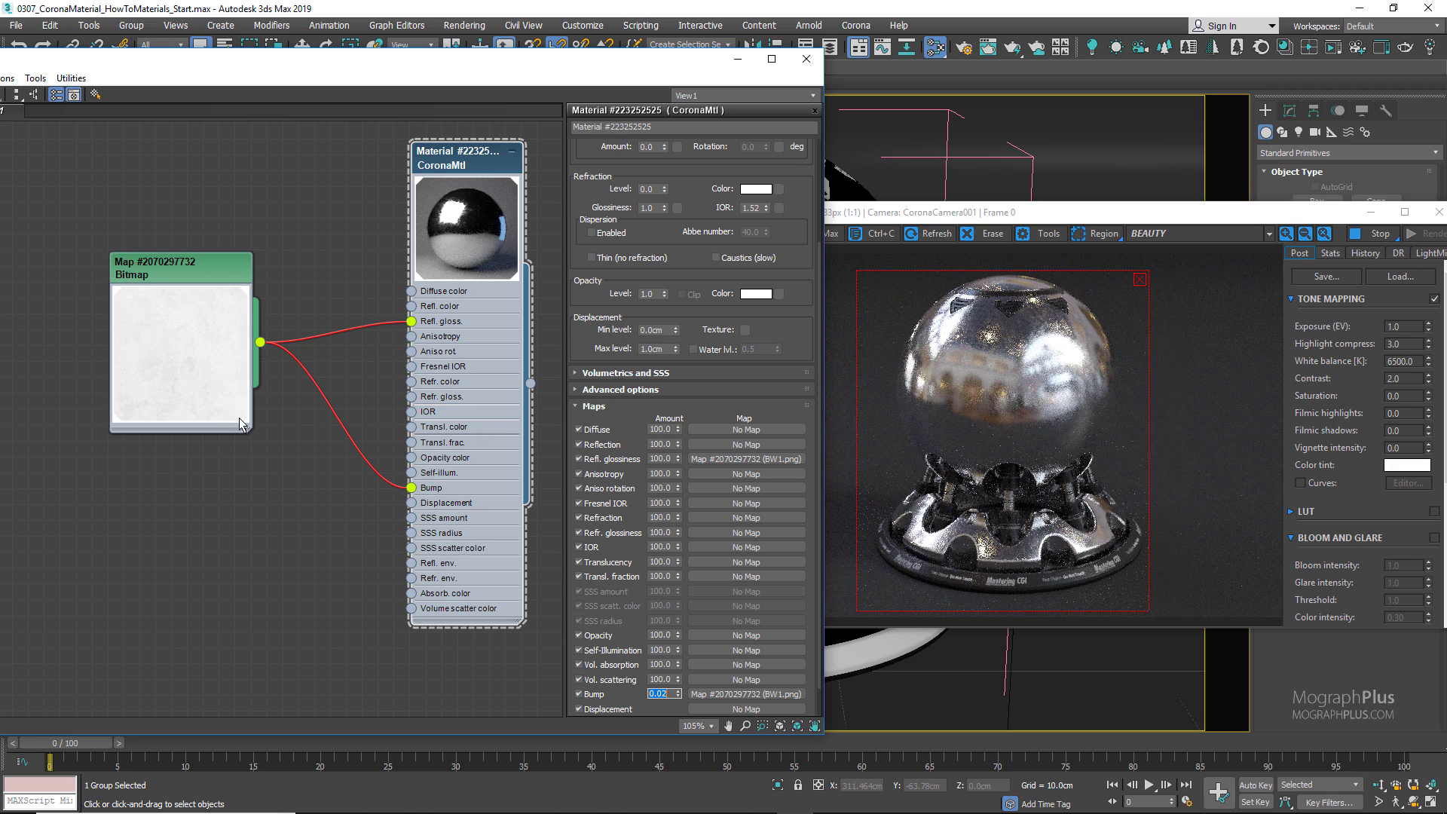
Duplicate the metal CoronaMtl node beside the original and assign the copy to the selected ShaderBall.
middle_click_drag(282, 526, 25, 546)
left_click_drag(214, 184, 425, 190, "shift")
right_click(424, 190)
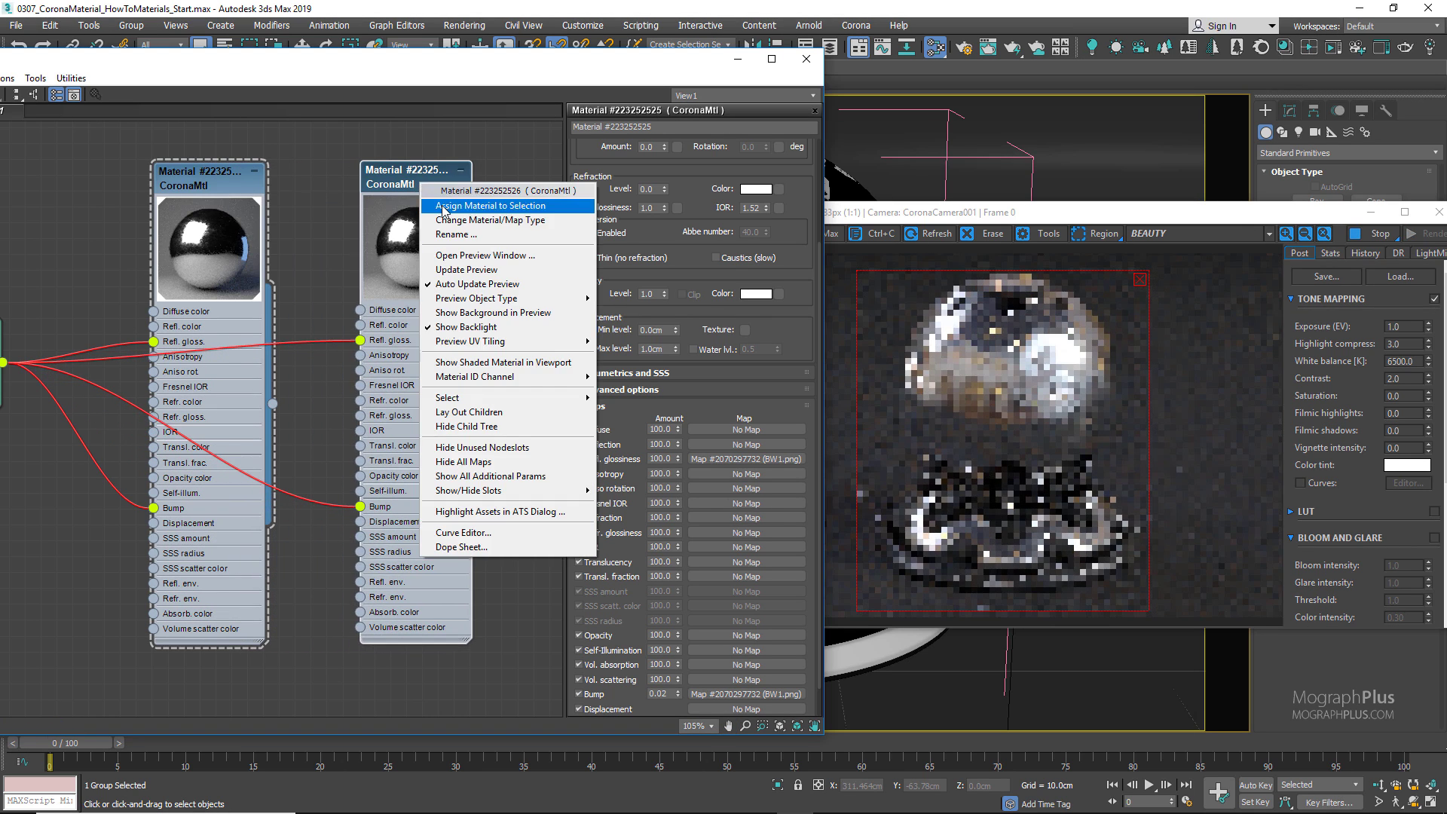
left_click(434, 208)
Set the reflection color of the copied metal CoronaMtl to a gold tone with red 255, green 198 and blue 76.
double_click(407, 181)
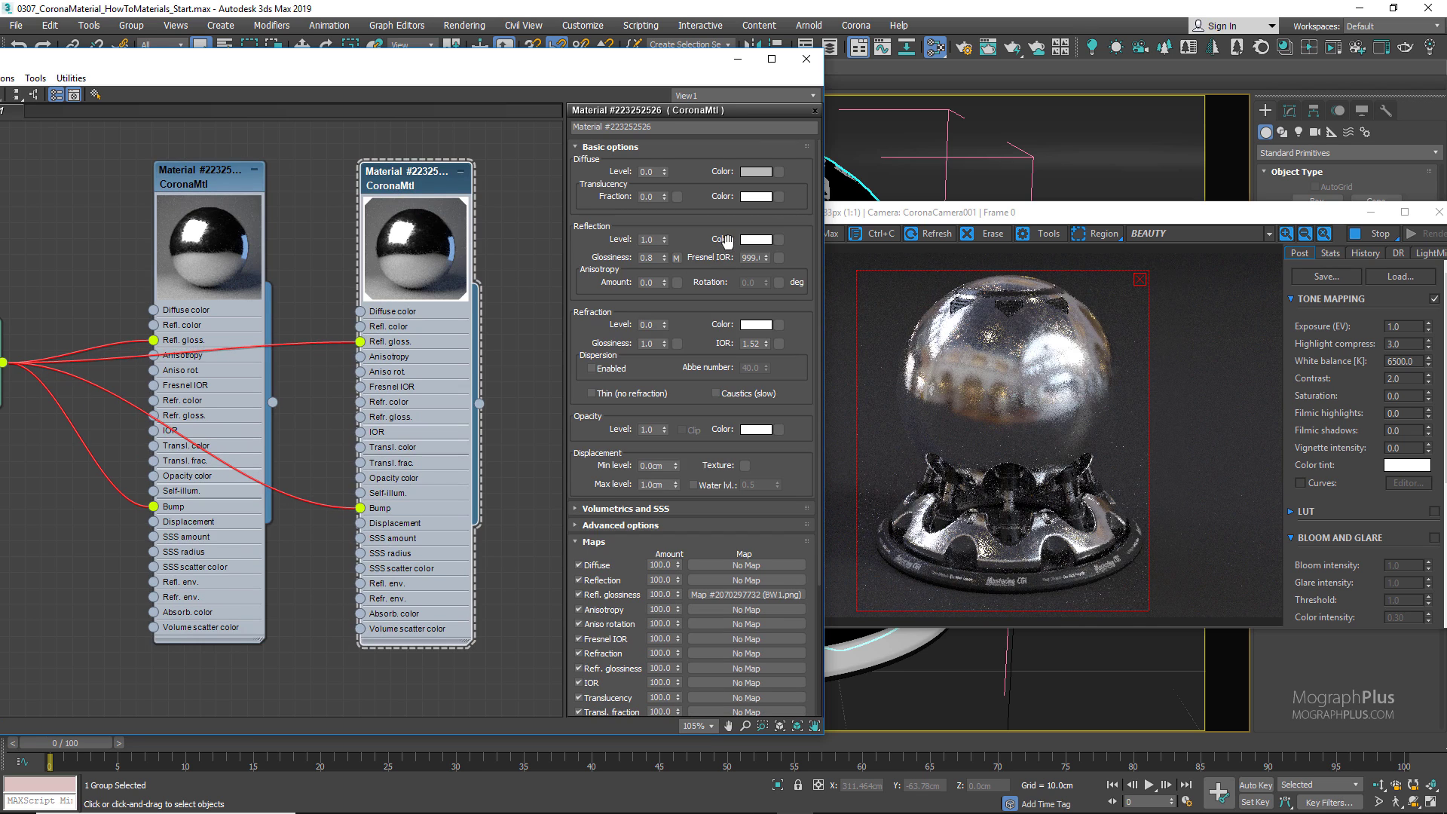
left_click(750, 239)
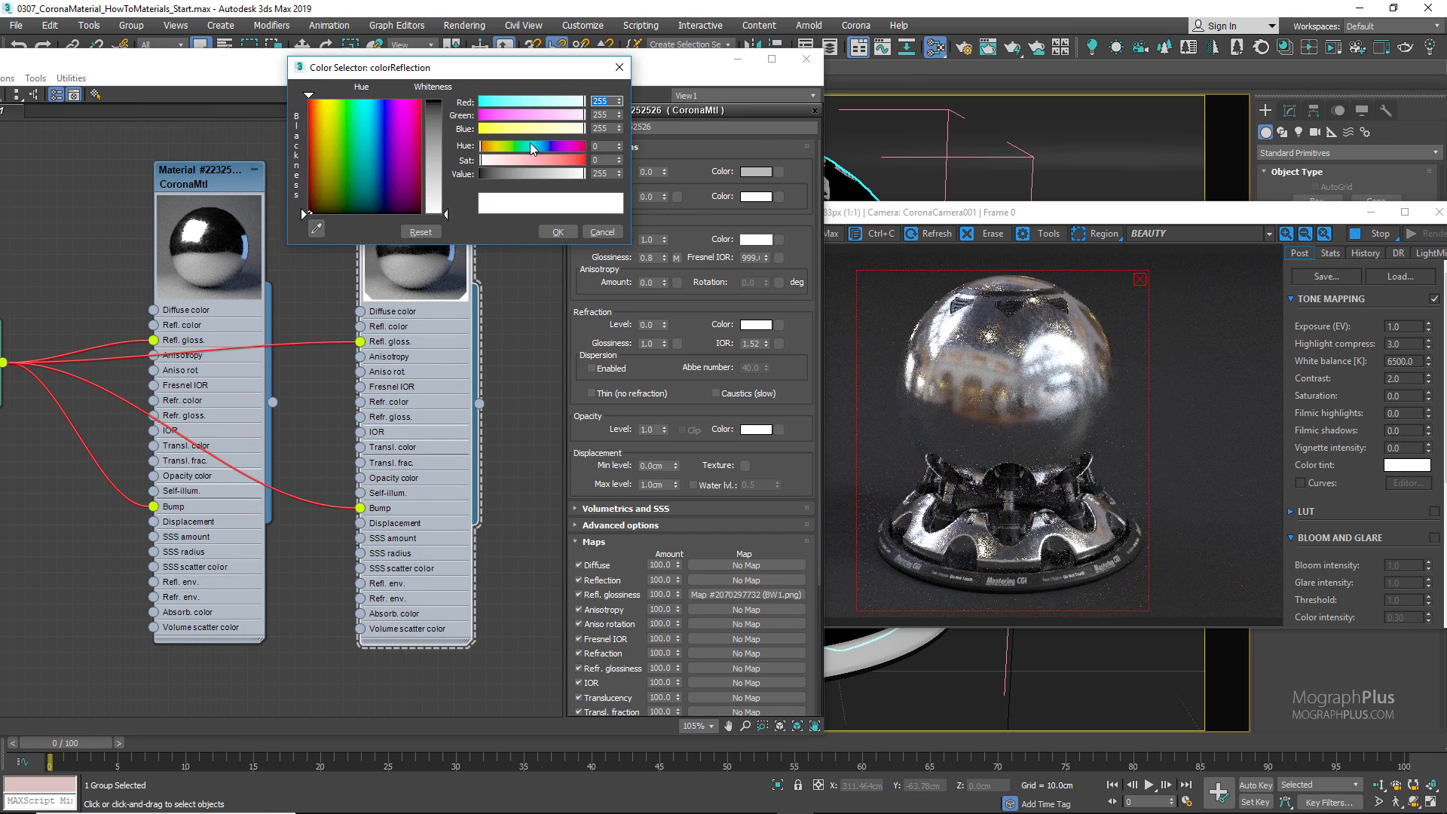
left_click_drag(540, 159, 497, 147)
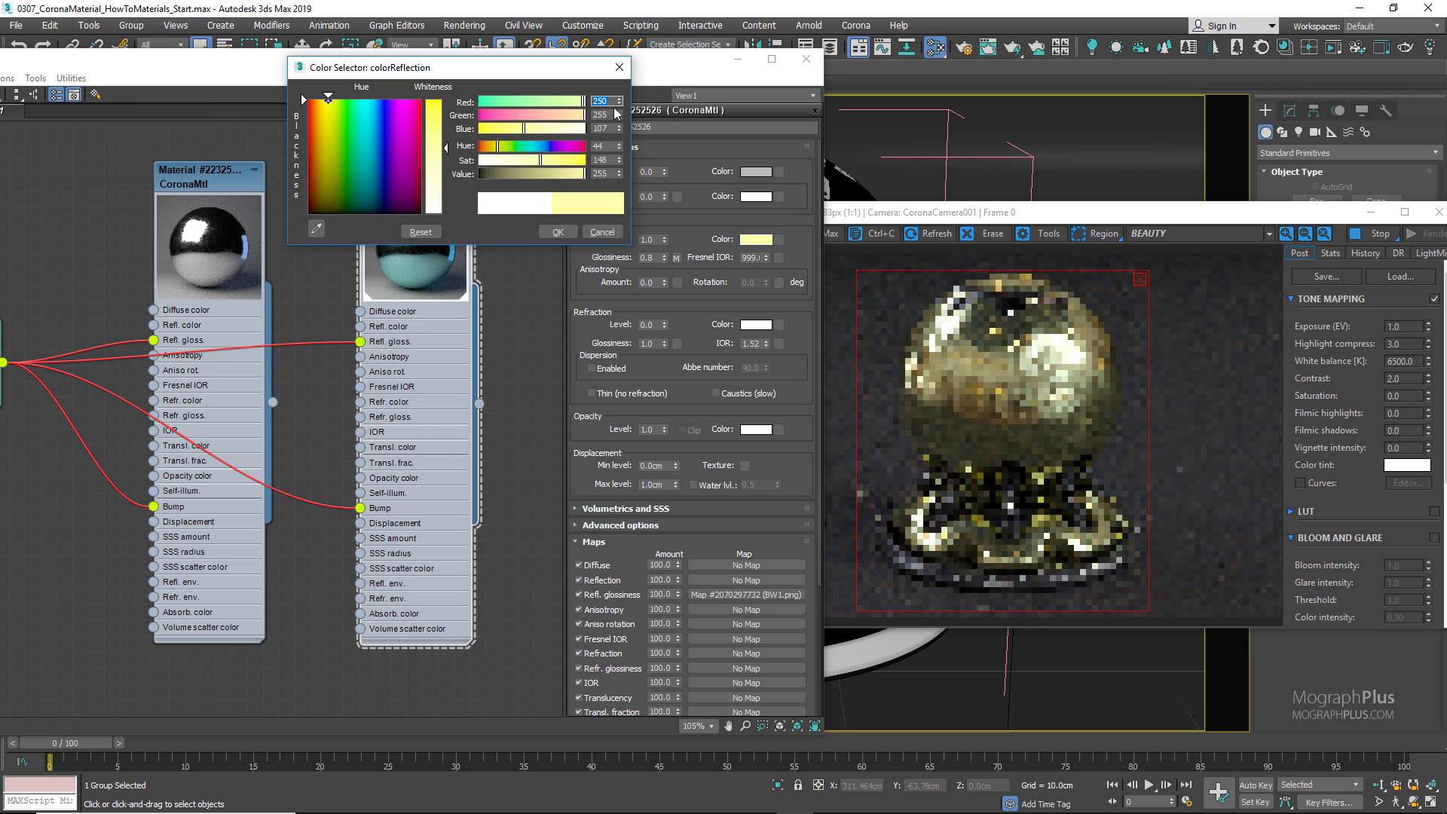
type("255")
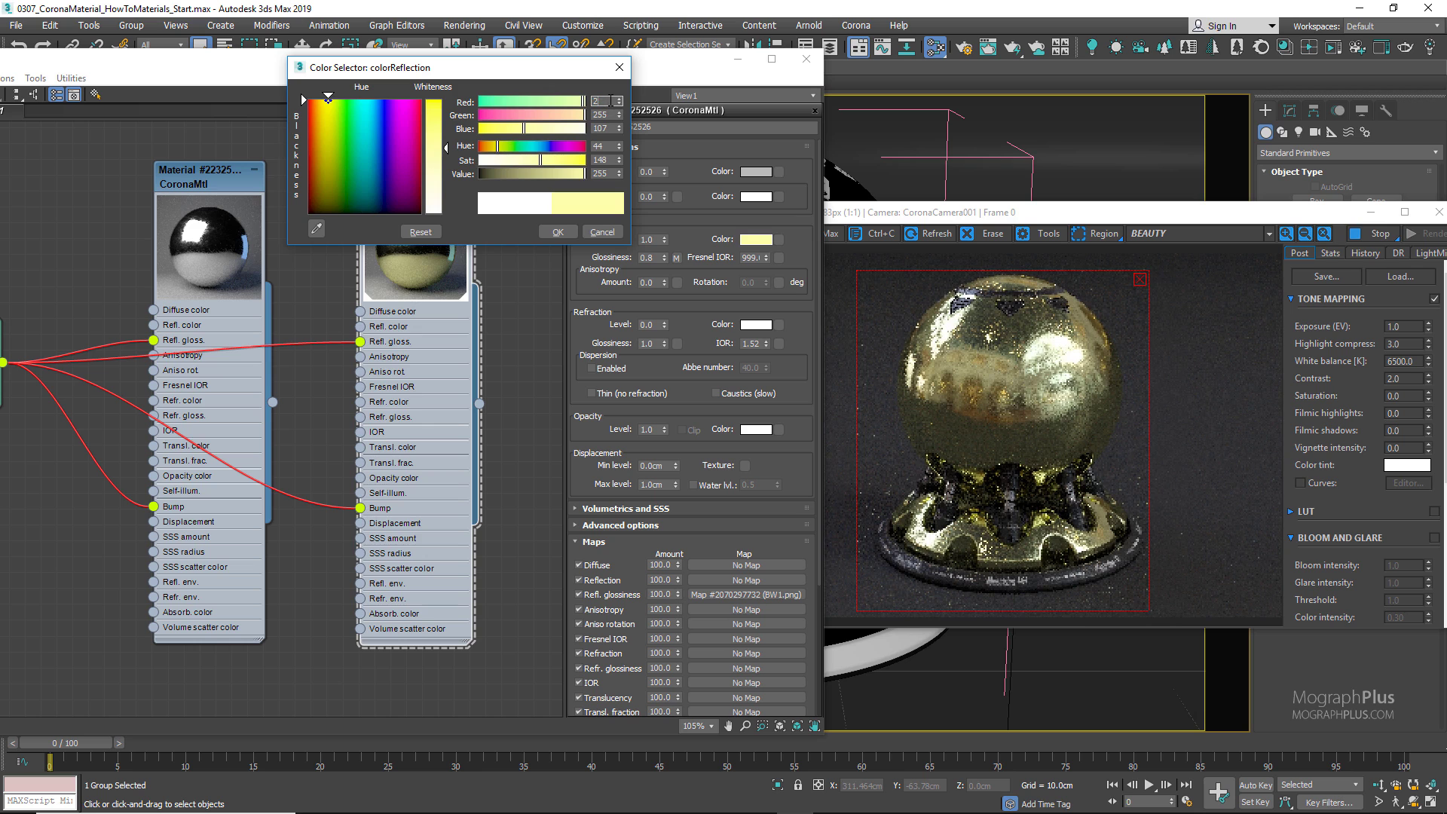
left_click(608, 114)
key("BackSpace")
key("BackSpace")
key("BackSpace")
type("198")
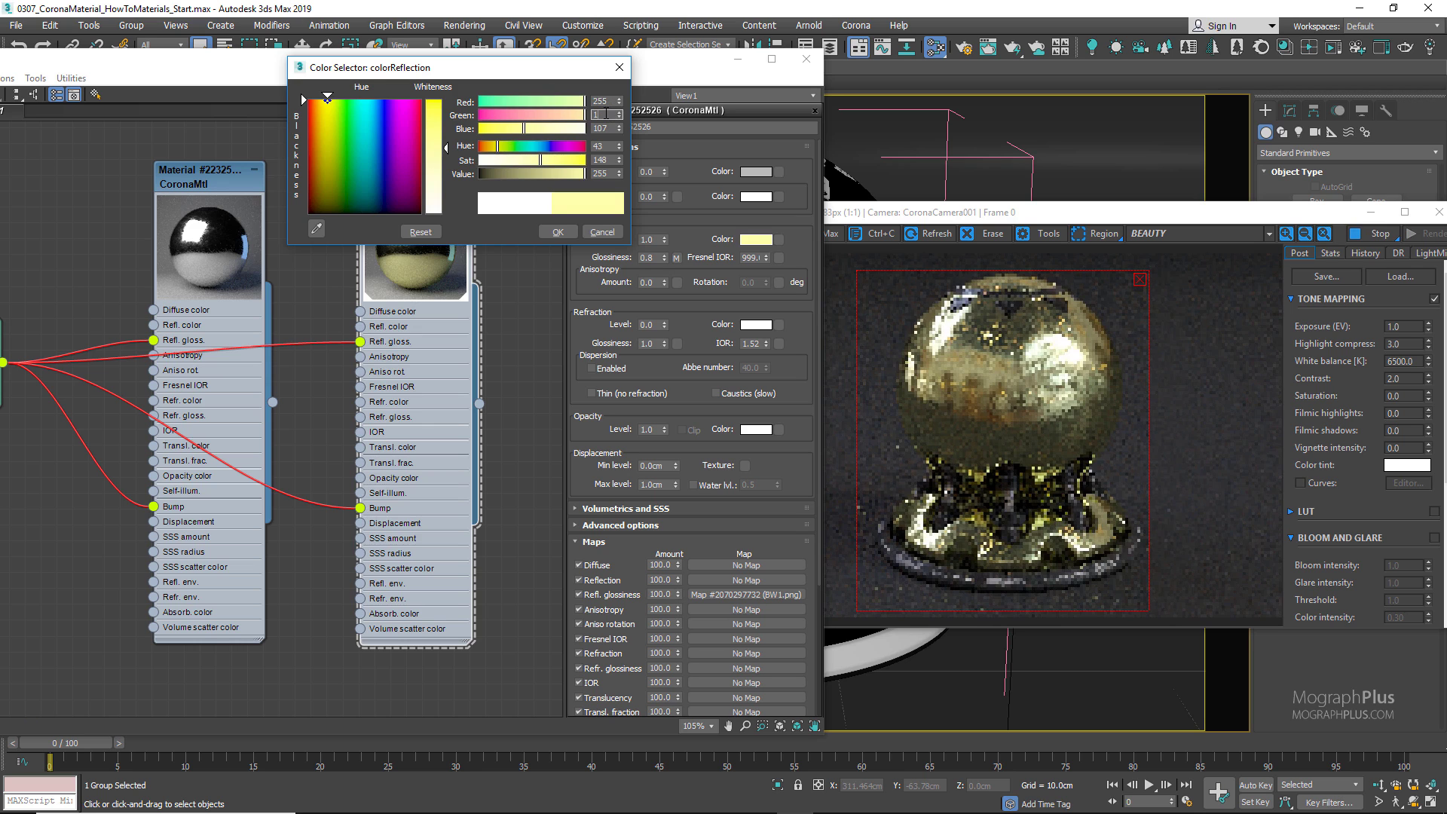
left_click(602, 129)
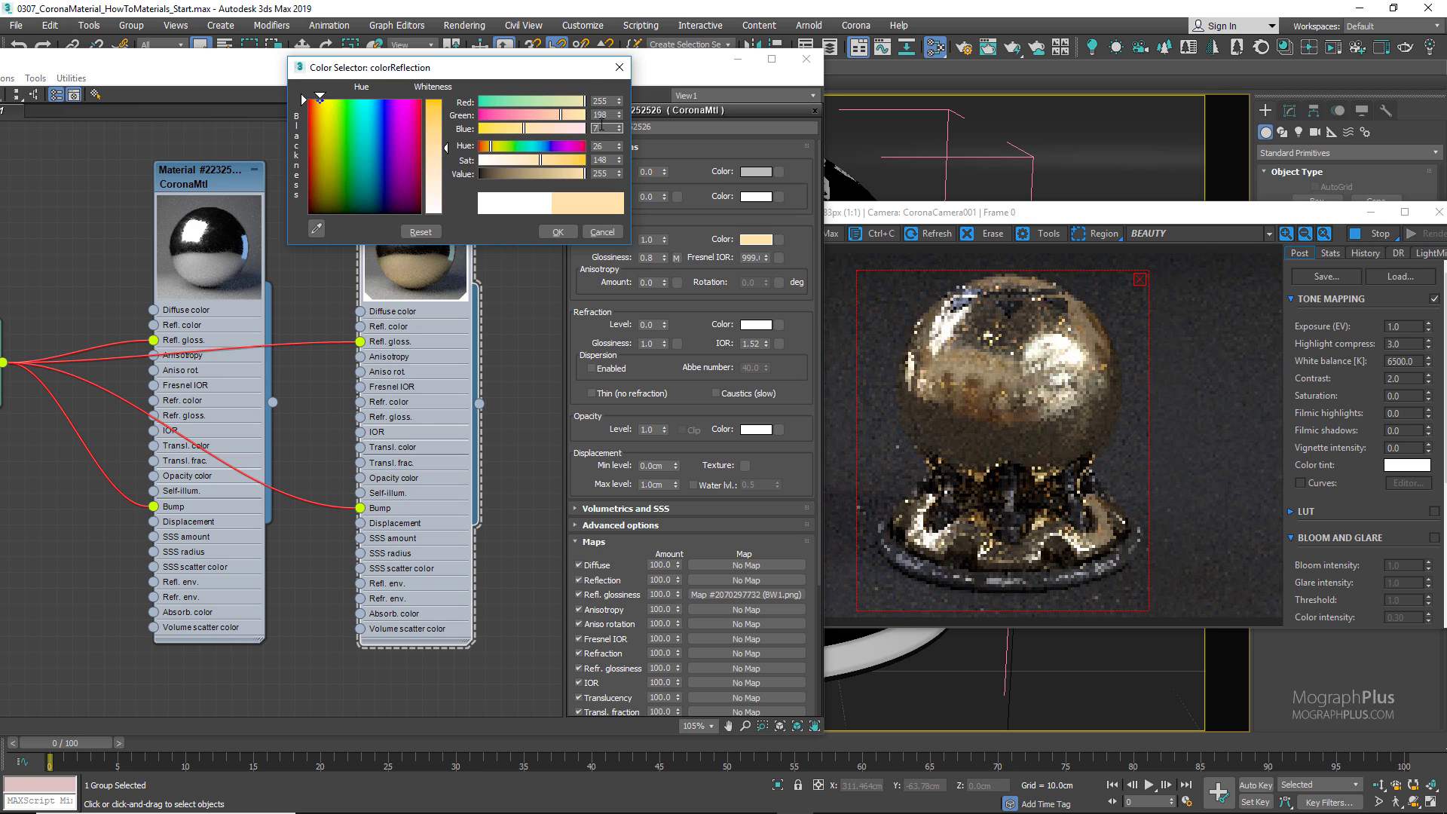
type("76")
key("Tab")
key("Tab")
key("Tab")
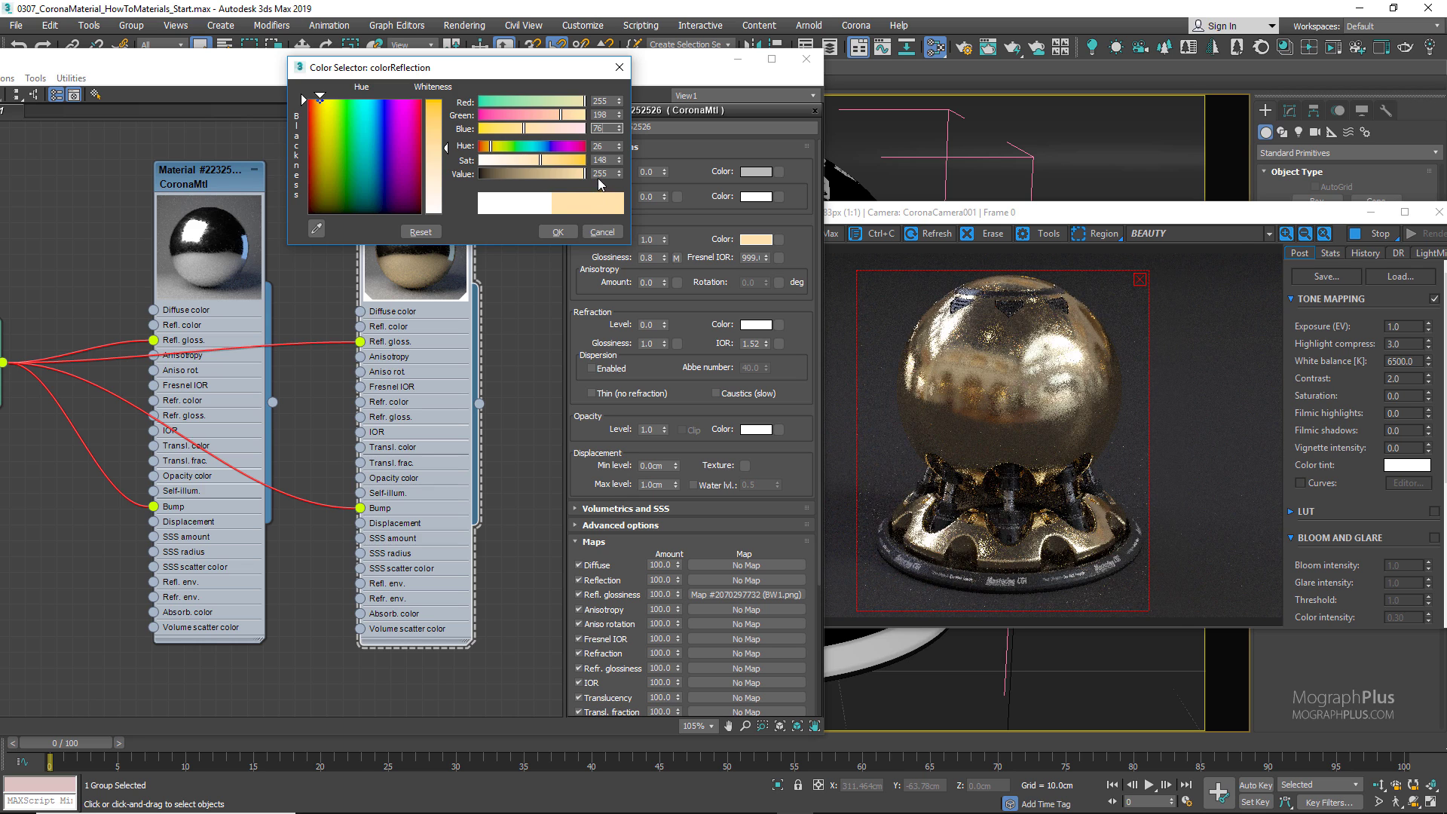
left_click(556, 233)
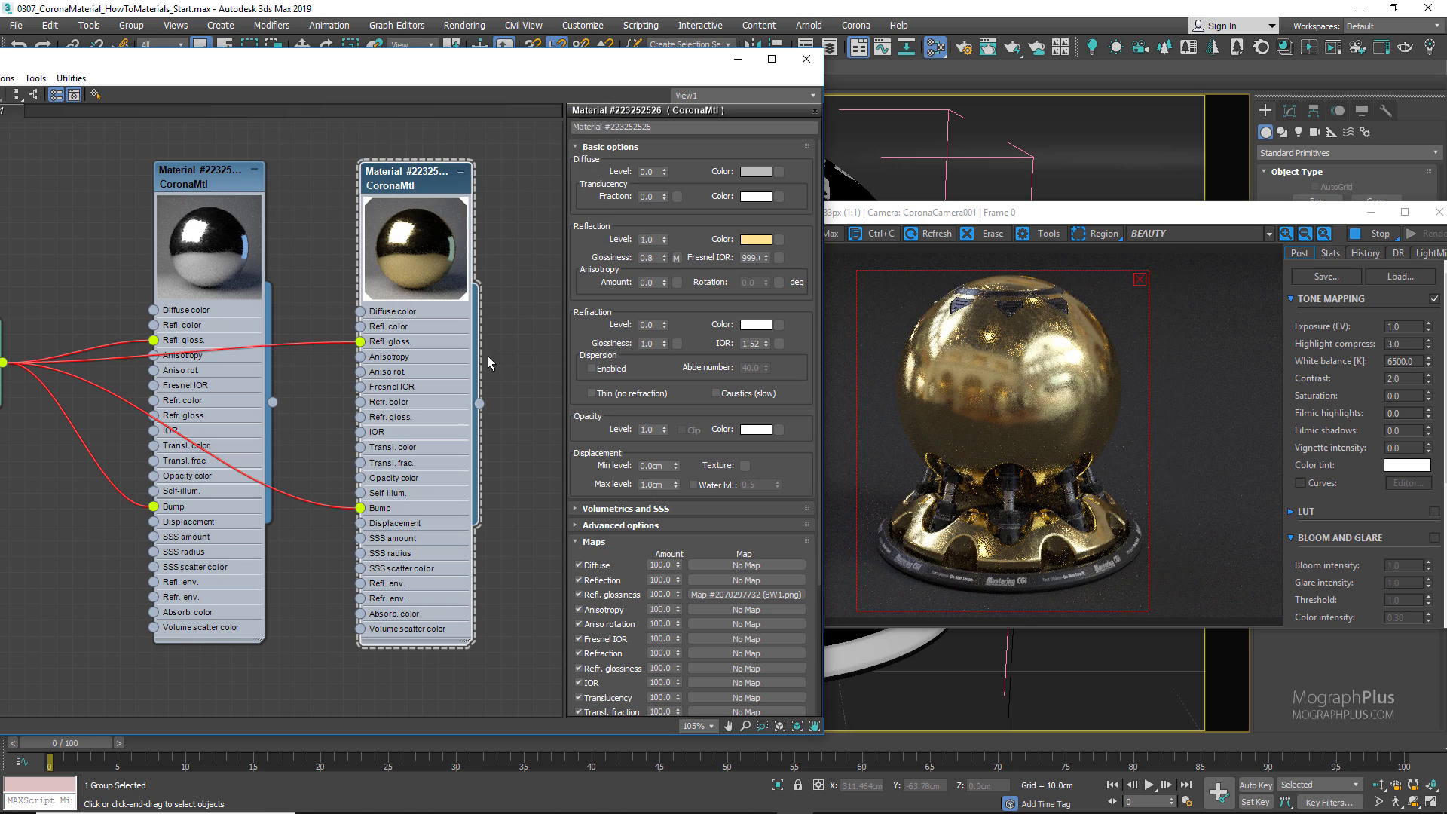
Duplicate the gold CoronaMtl node beside the original, assign the copy to the selected ShaderBall and open its parameters.
middle_click_drag(502, 314, 343, 302)
left_click_drag(275, 175, 465, 170, "shift")
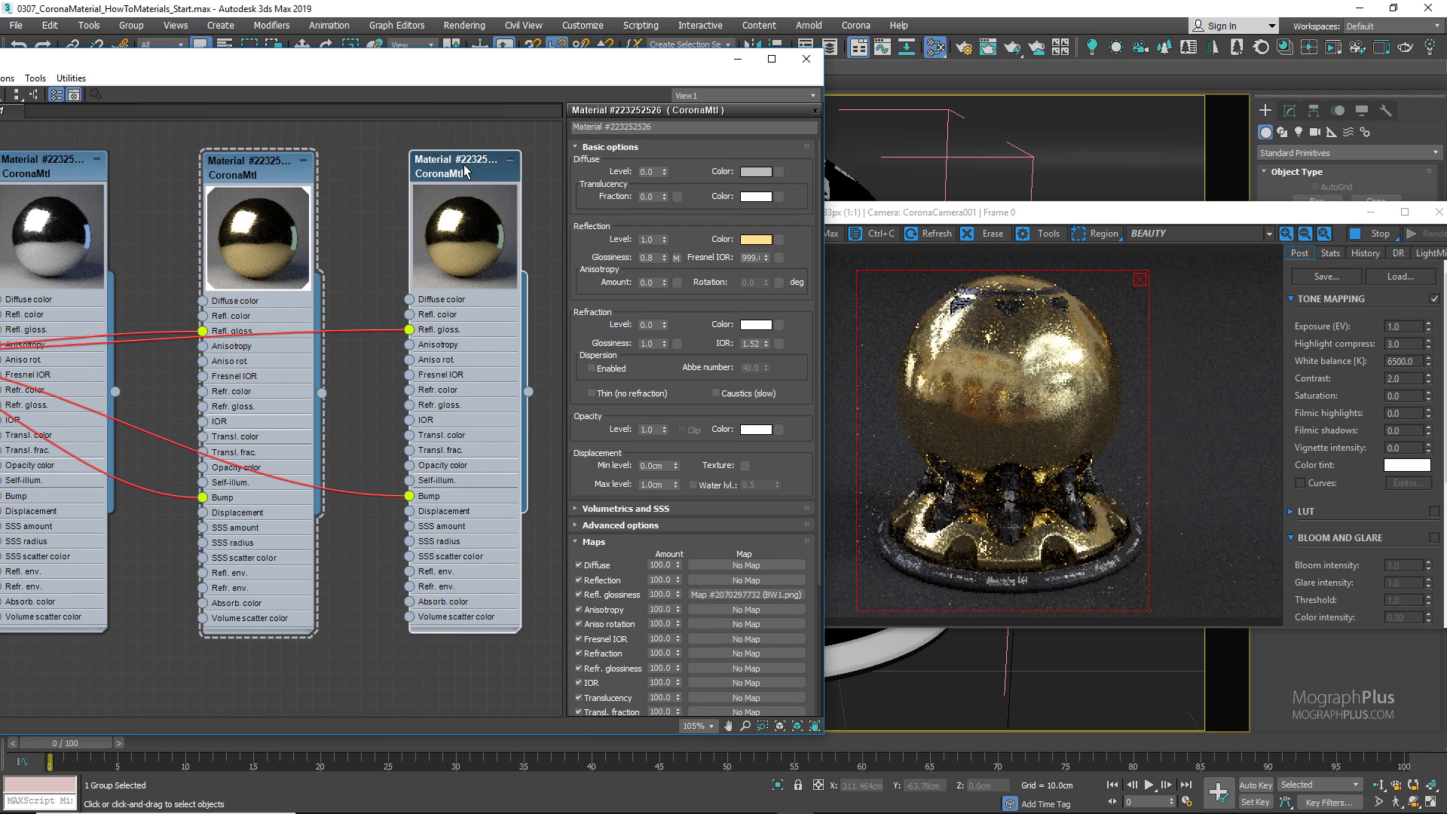
right_click(464, 171)
left_click(467, 189)
double_click(462, 175)
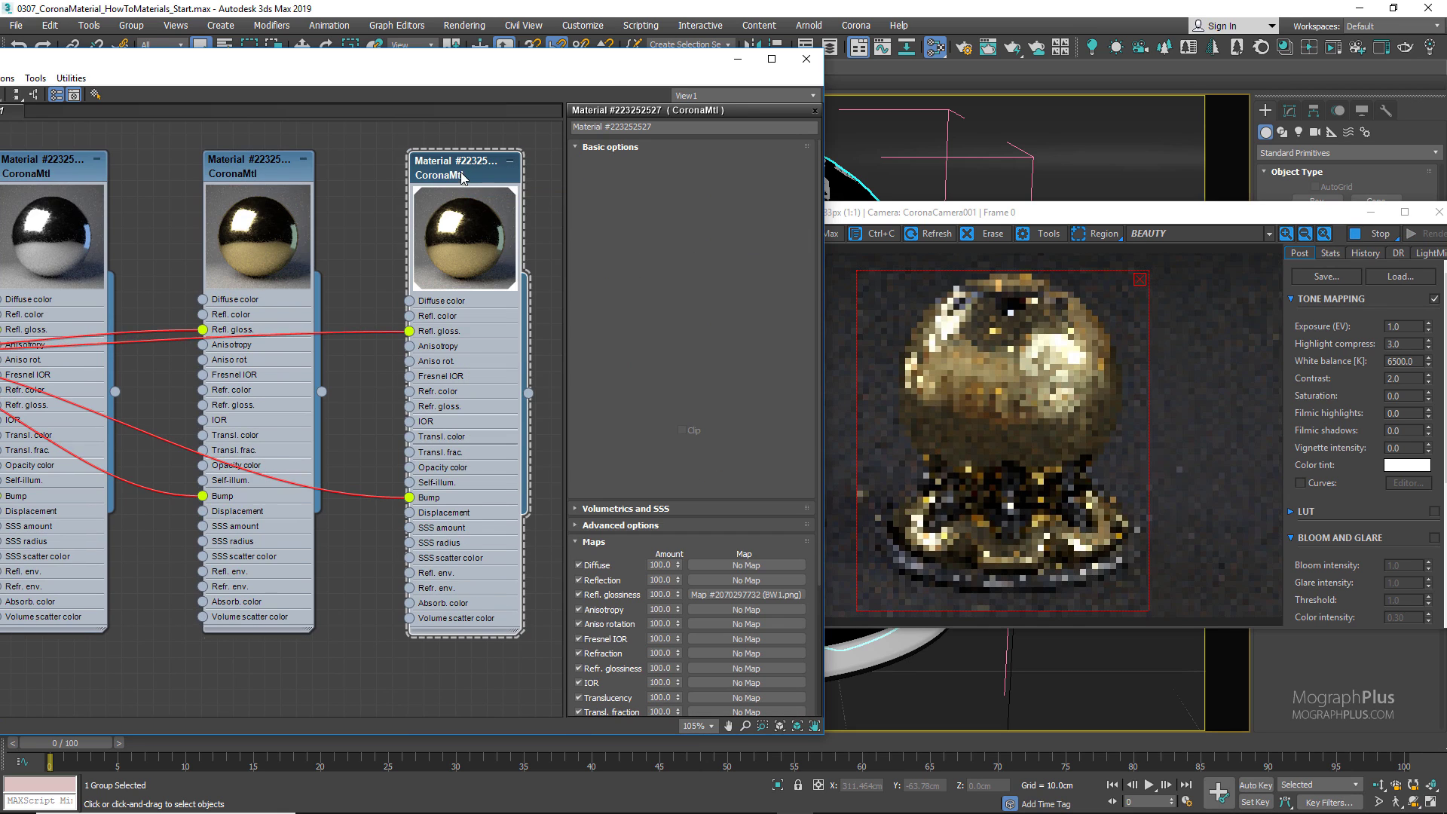
Give the new copy a copper tint by setting the green component of its reflection color to 111.
left_click(751, 241)
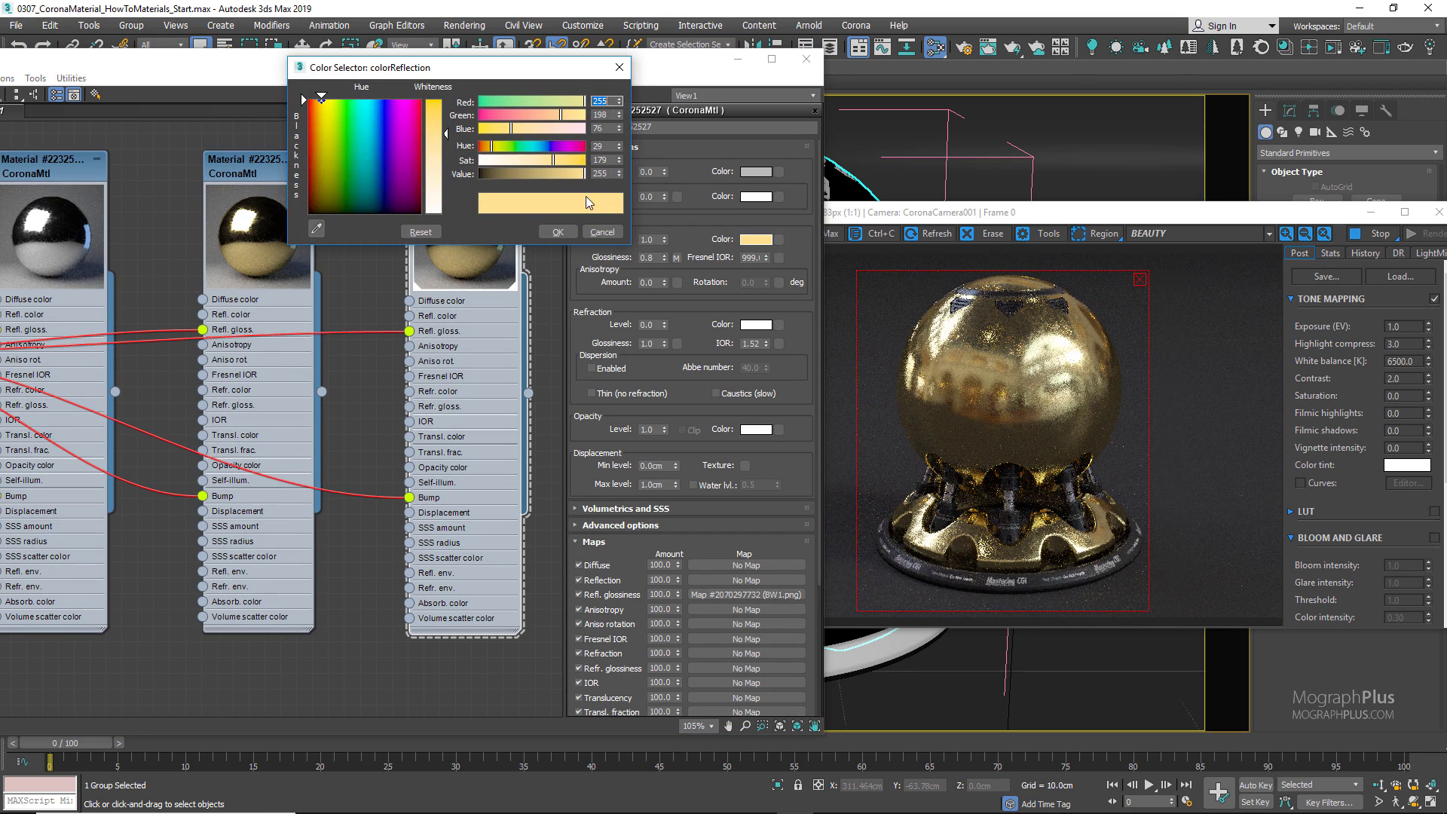
left_click(601, 115)
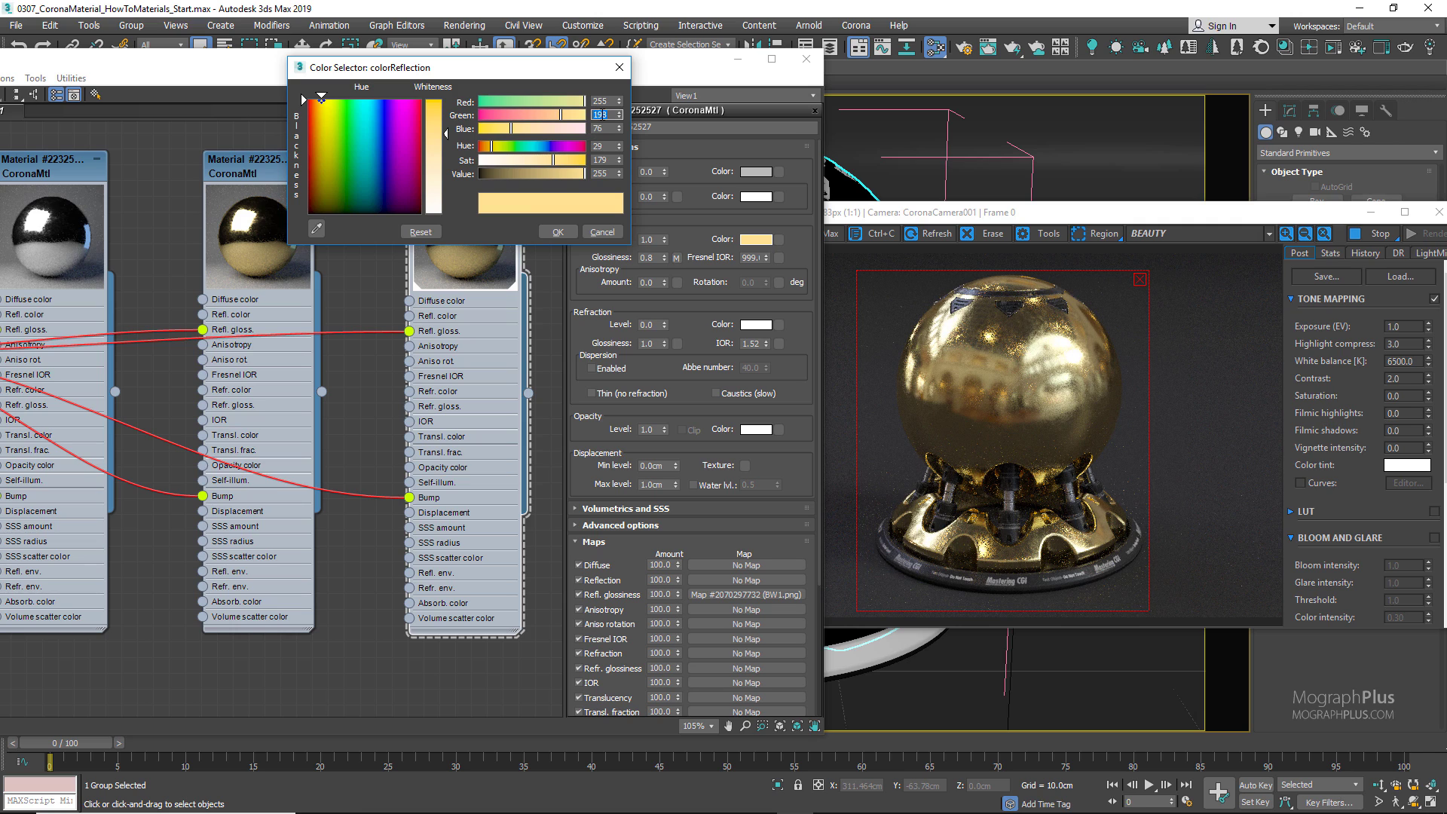
type("111")
left_click(601, 128)
left_click(558, 232)
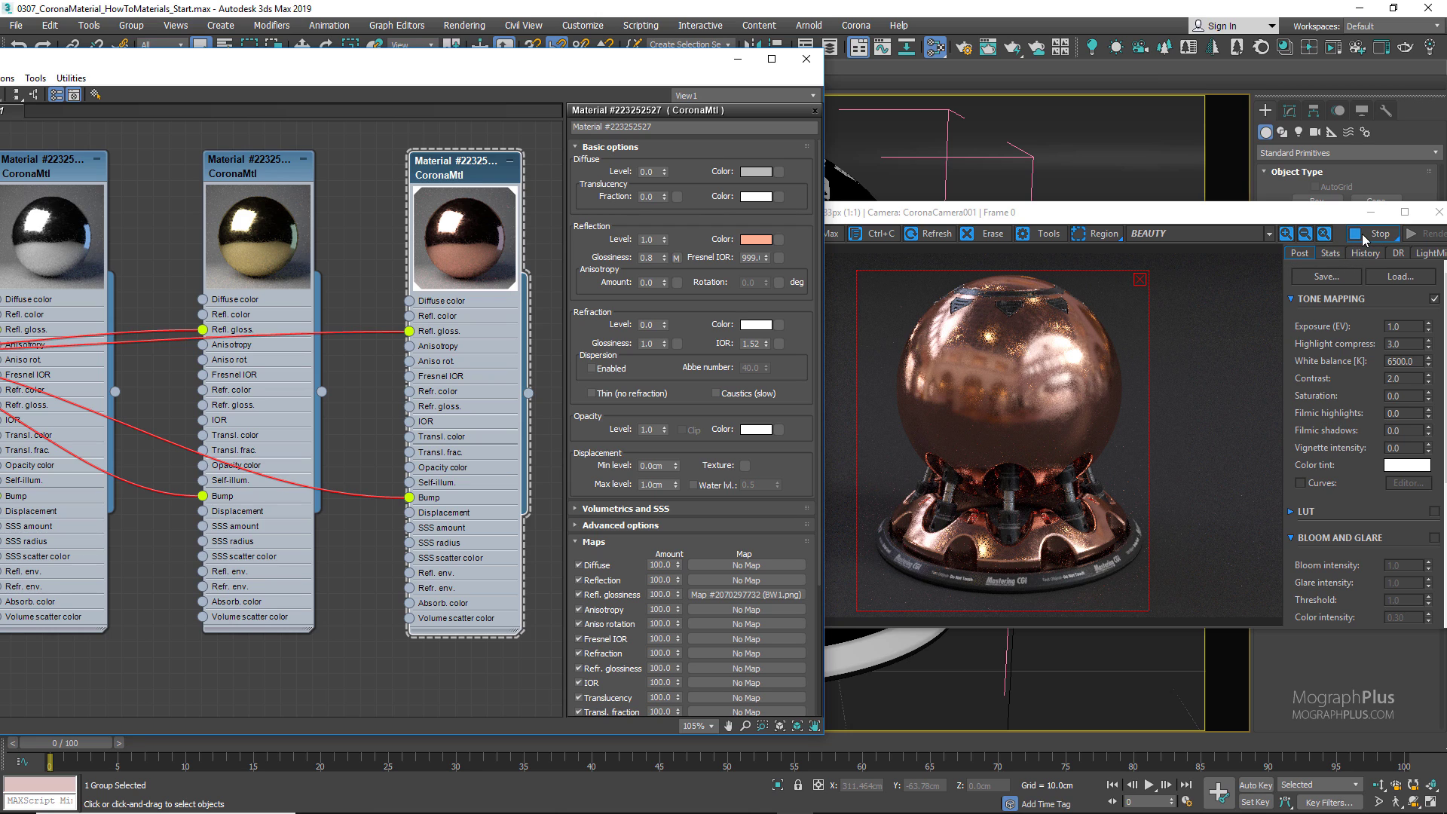
left_click(761, 239)
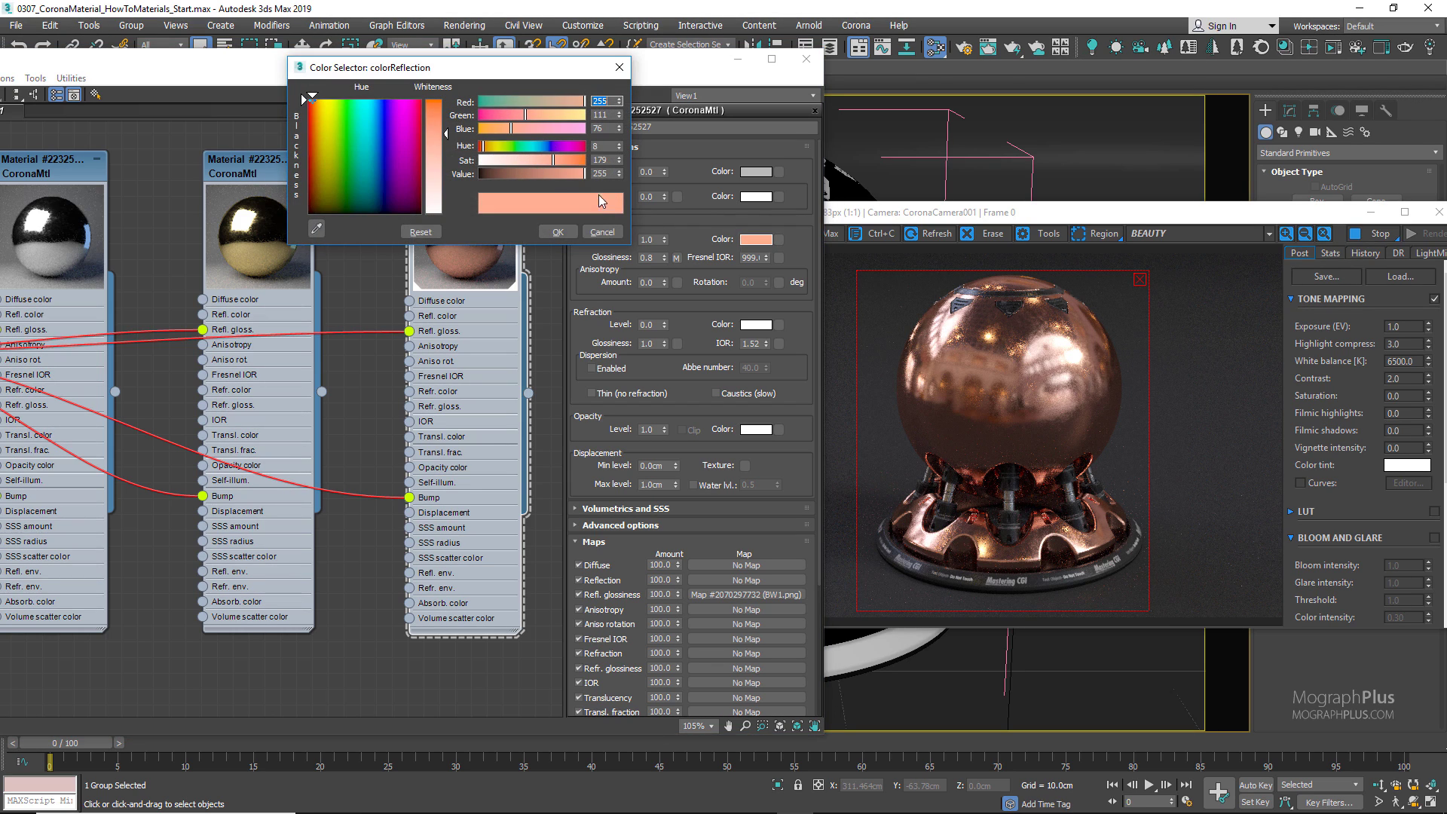
left_click(602, 232)
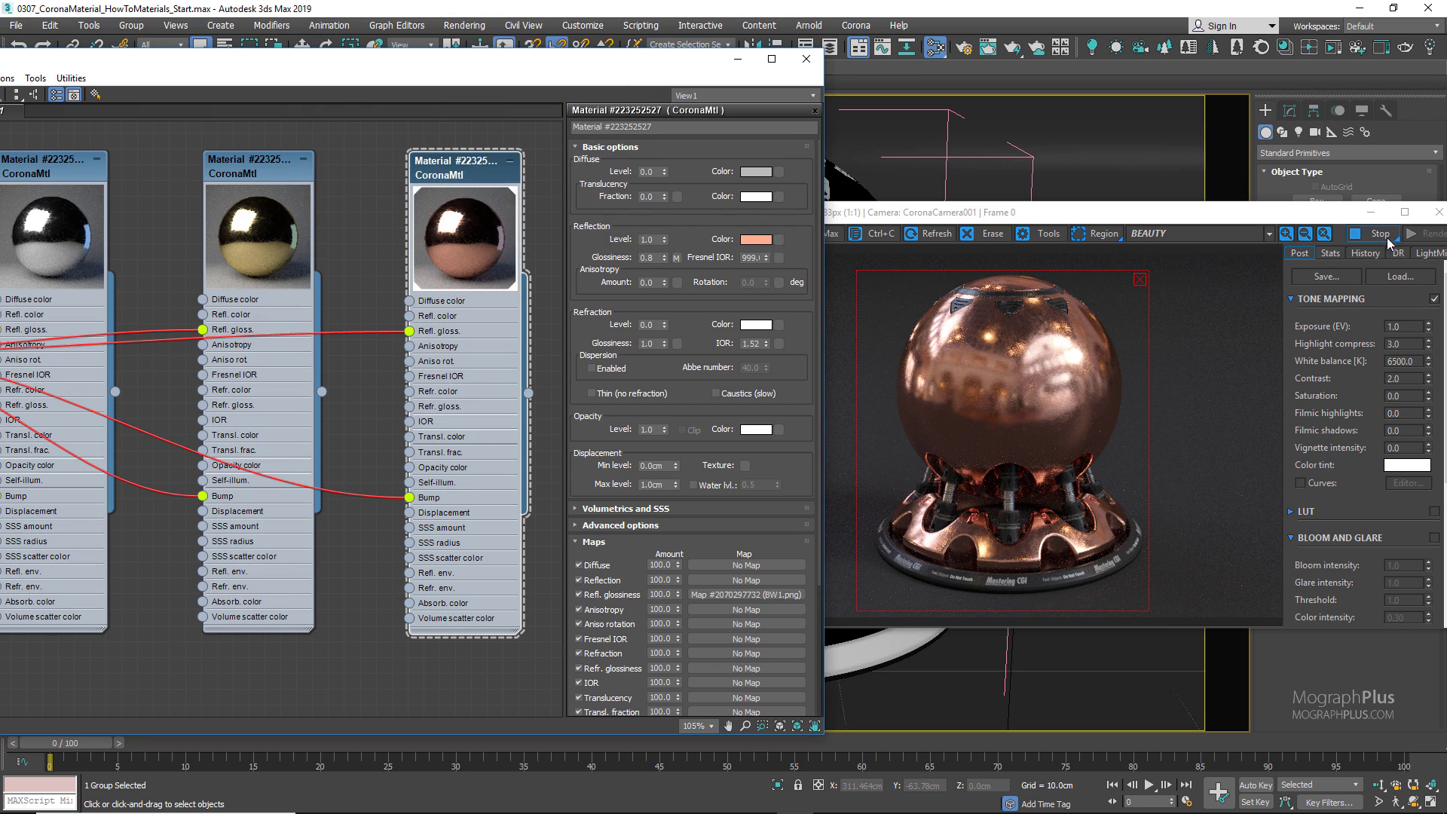
left_click(1394, 344)
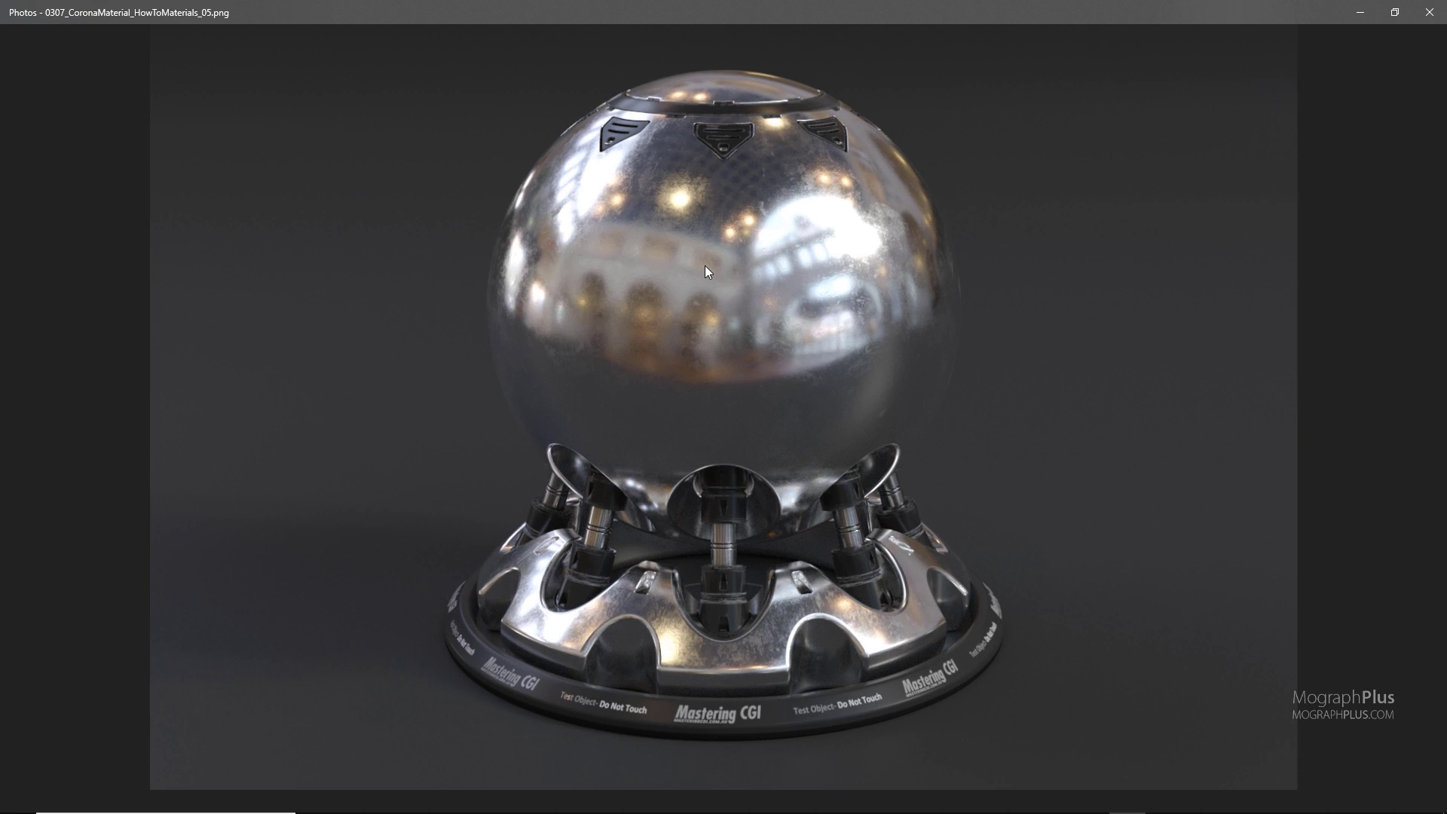
Compare the finished silver, gold and copper ShaderBall renders in the Photos app.
key("Right")
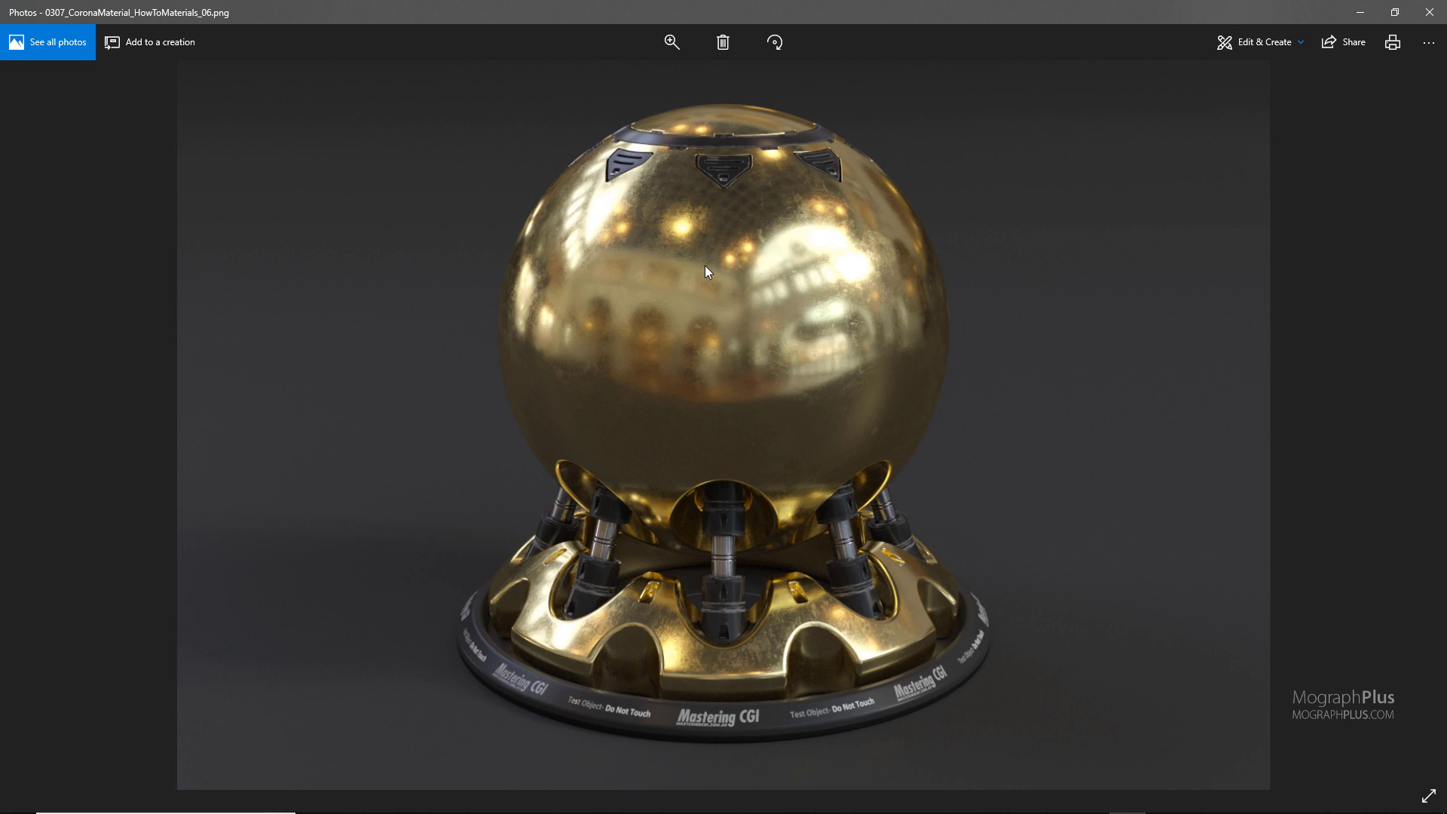
key("Right")
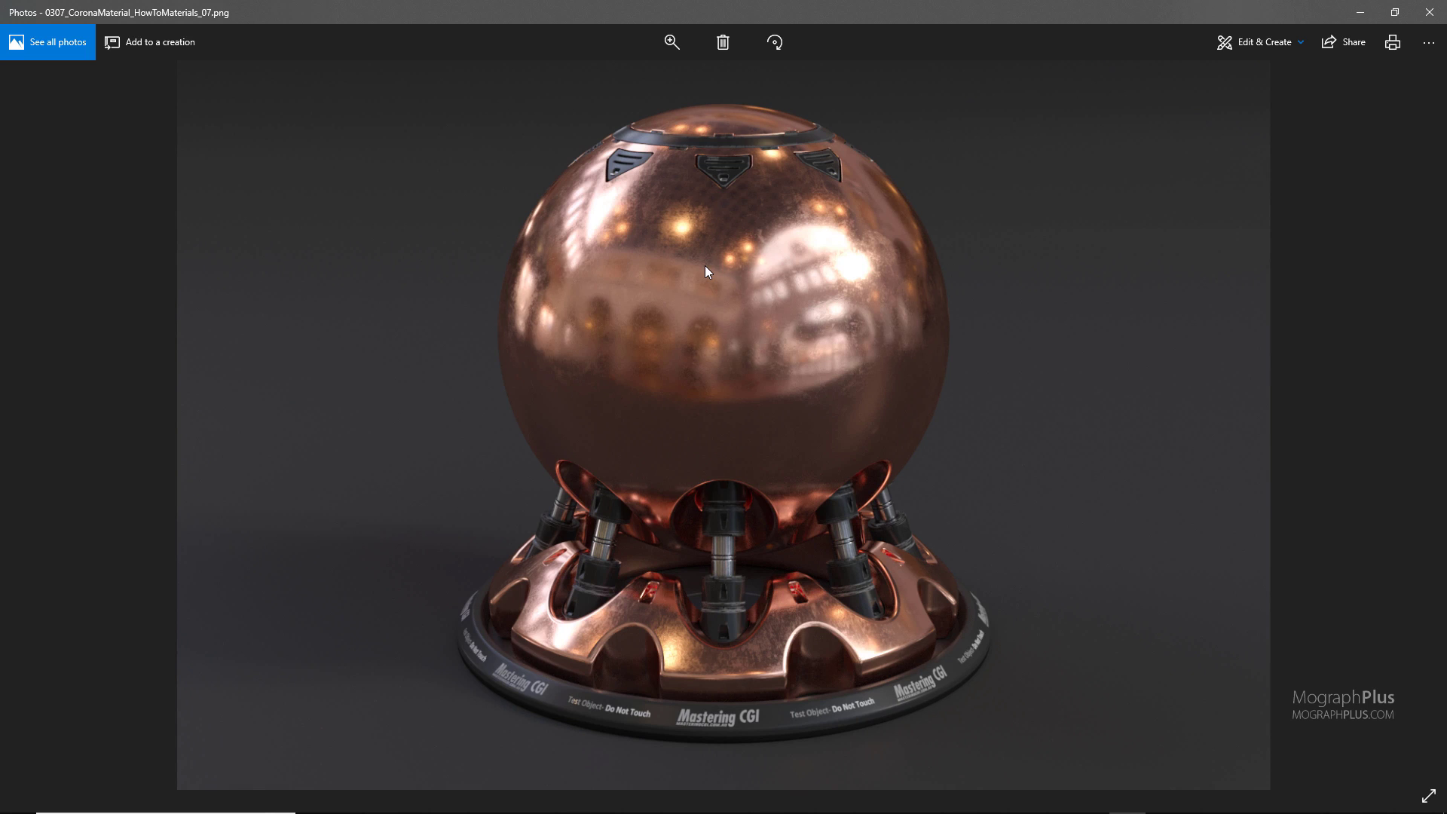
key("Left")
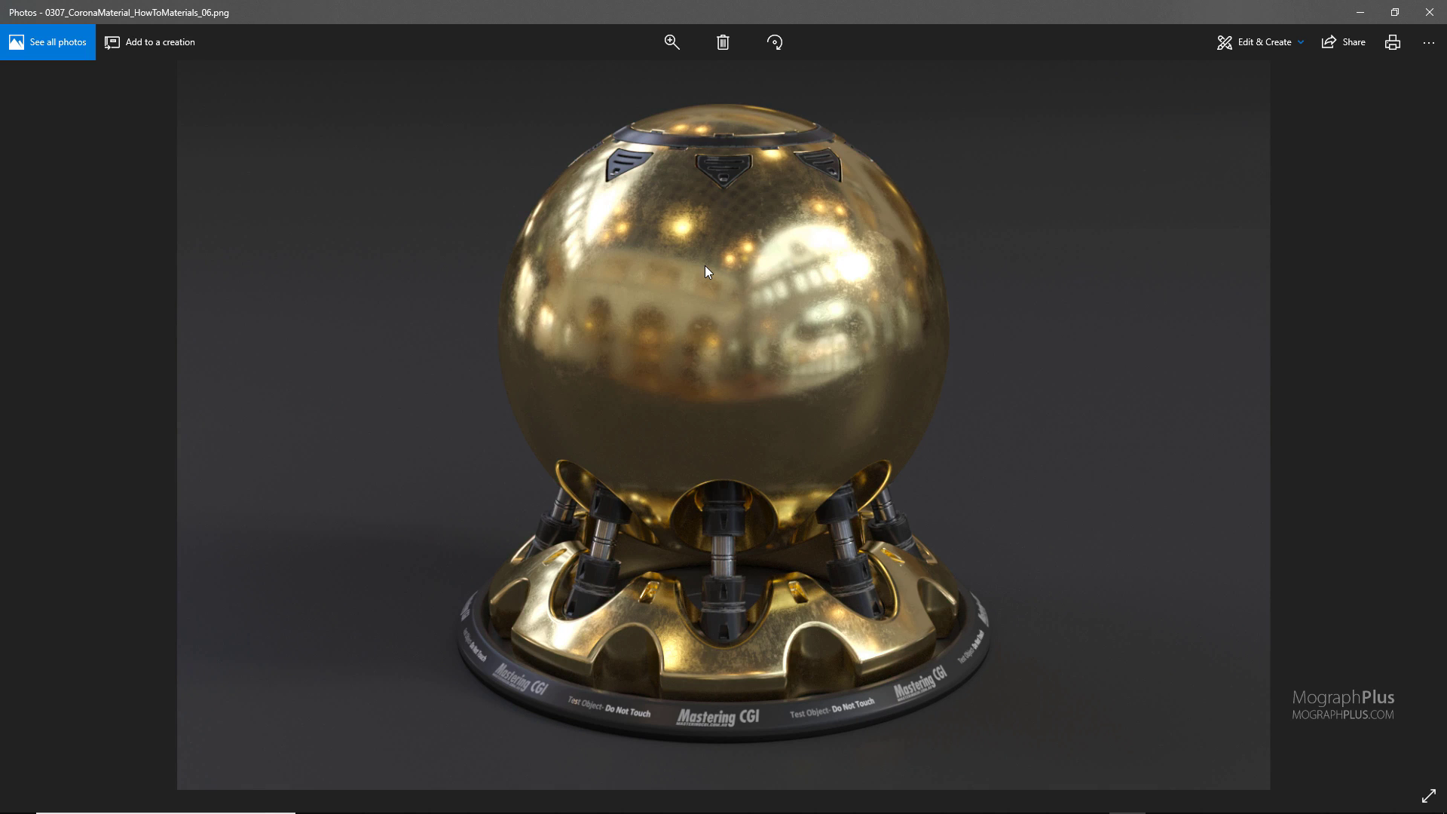
key("Left")
key("Right")
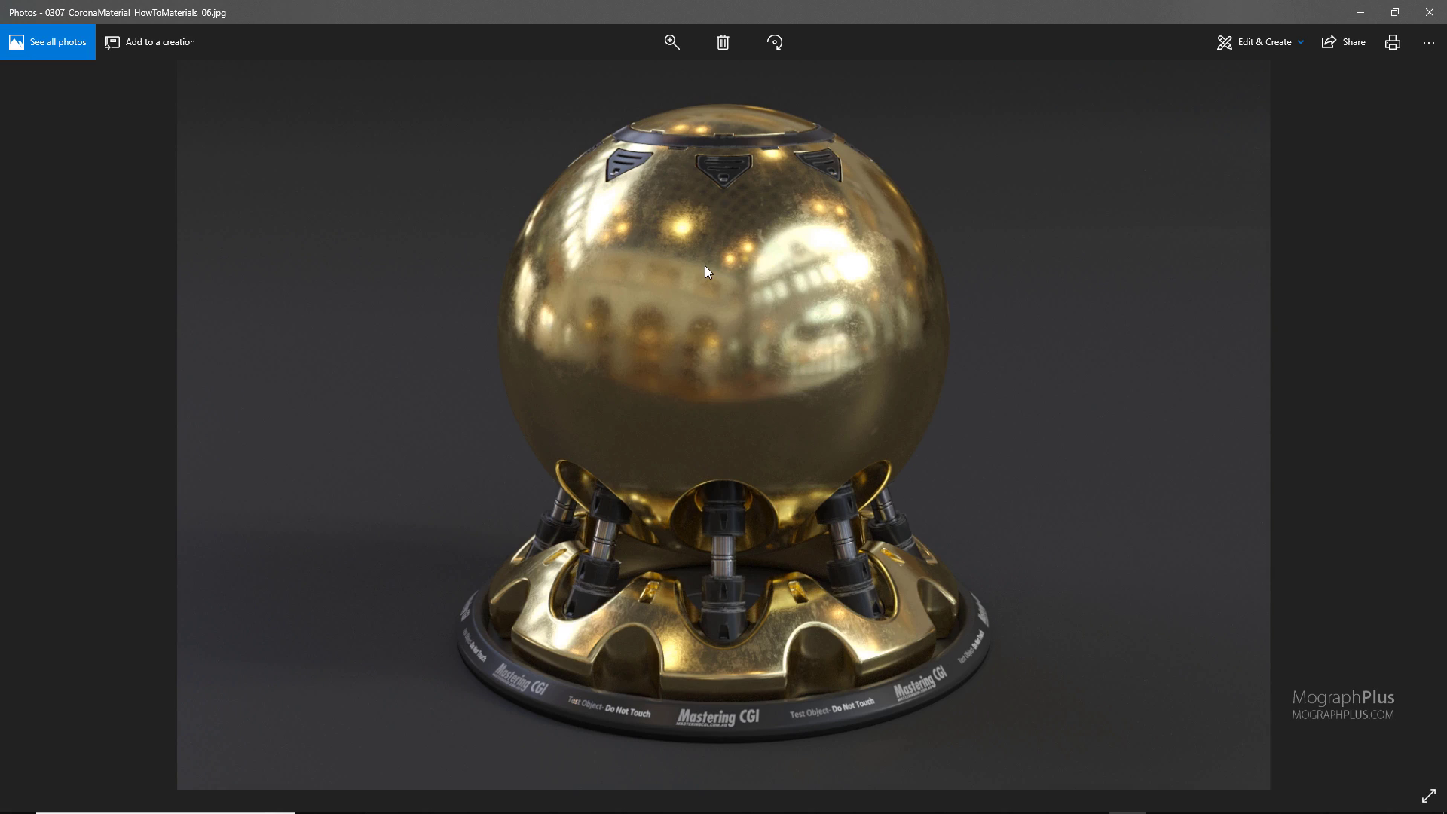